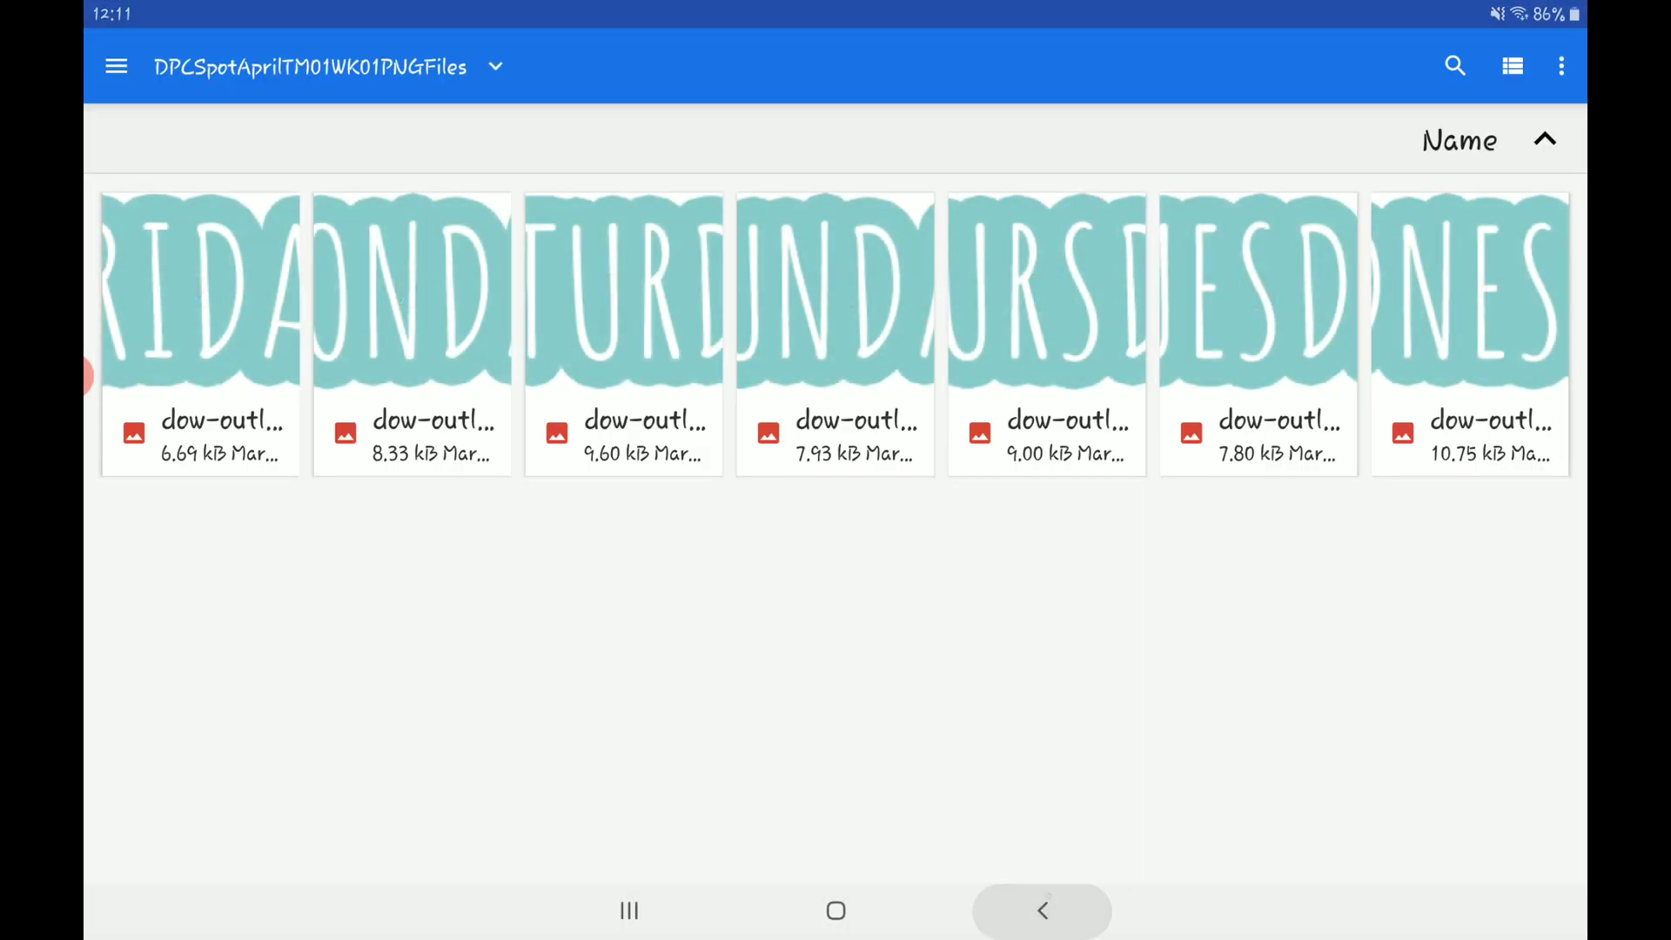
pyautogui.click(1043, 911)
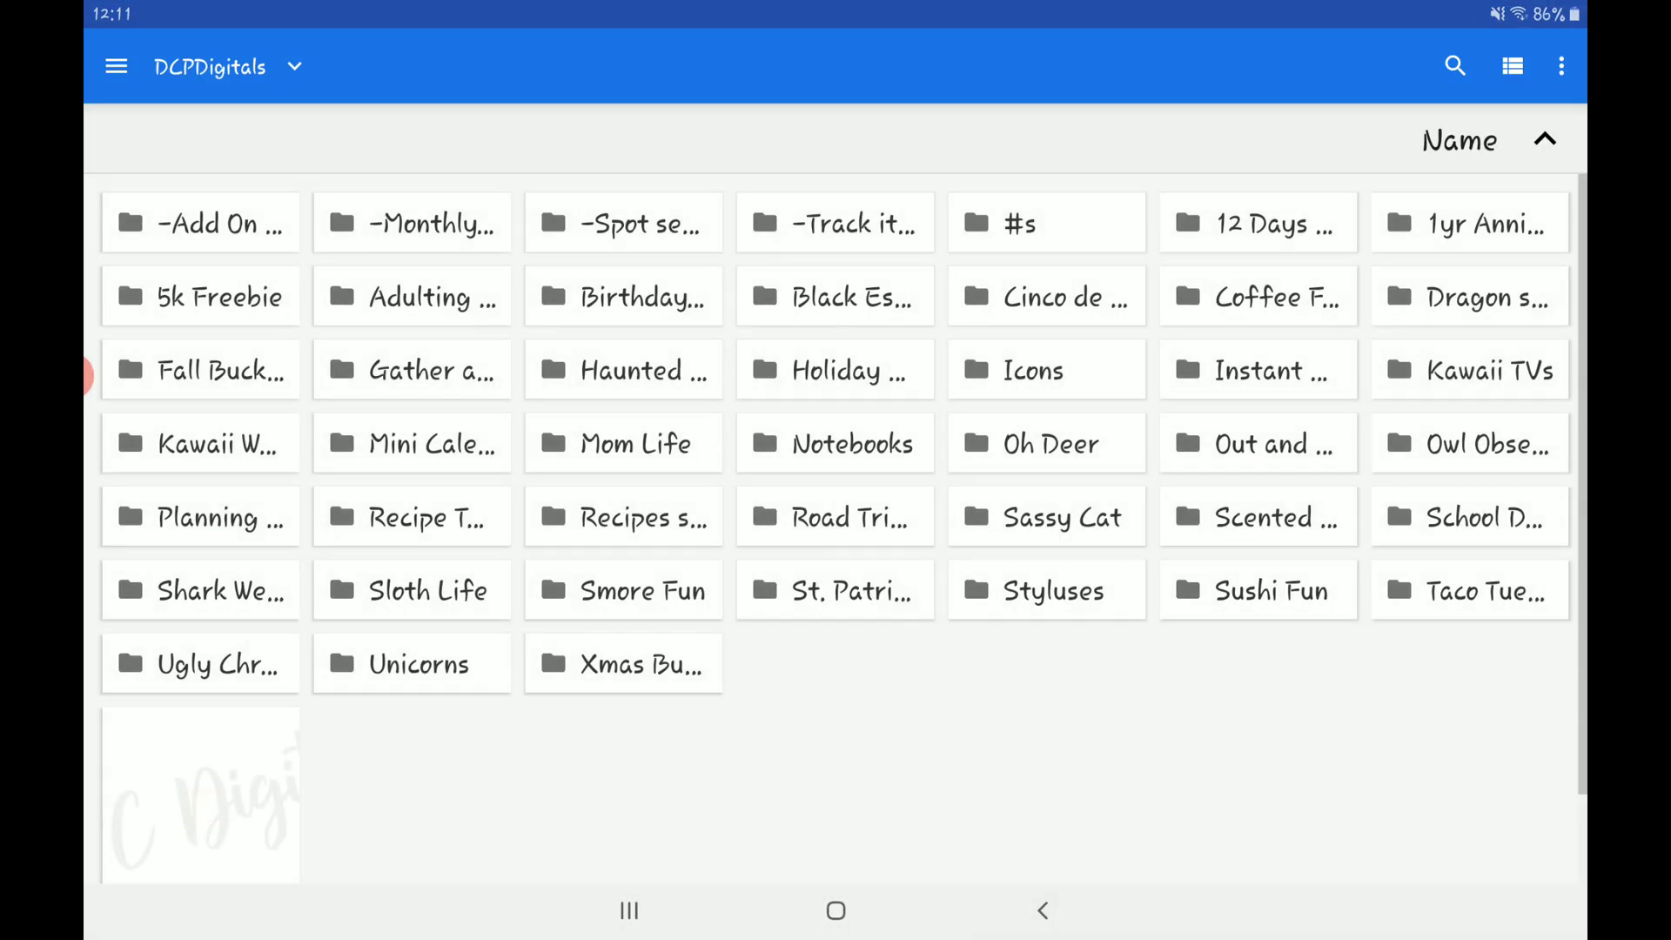
# Browse from DCPDigitals into -Monthly sets > Owl Obsession Apr20 > Washi > Small.
pyautogui.click(431, 224)
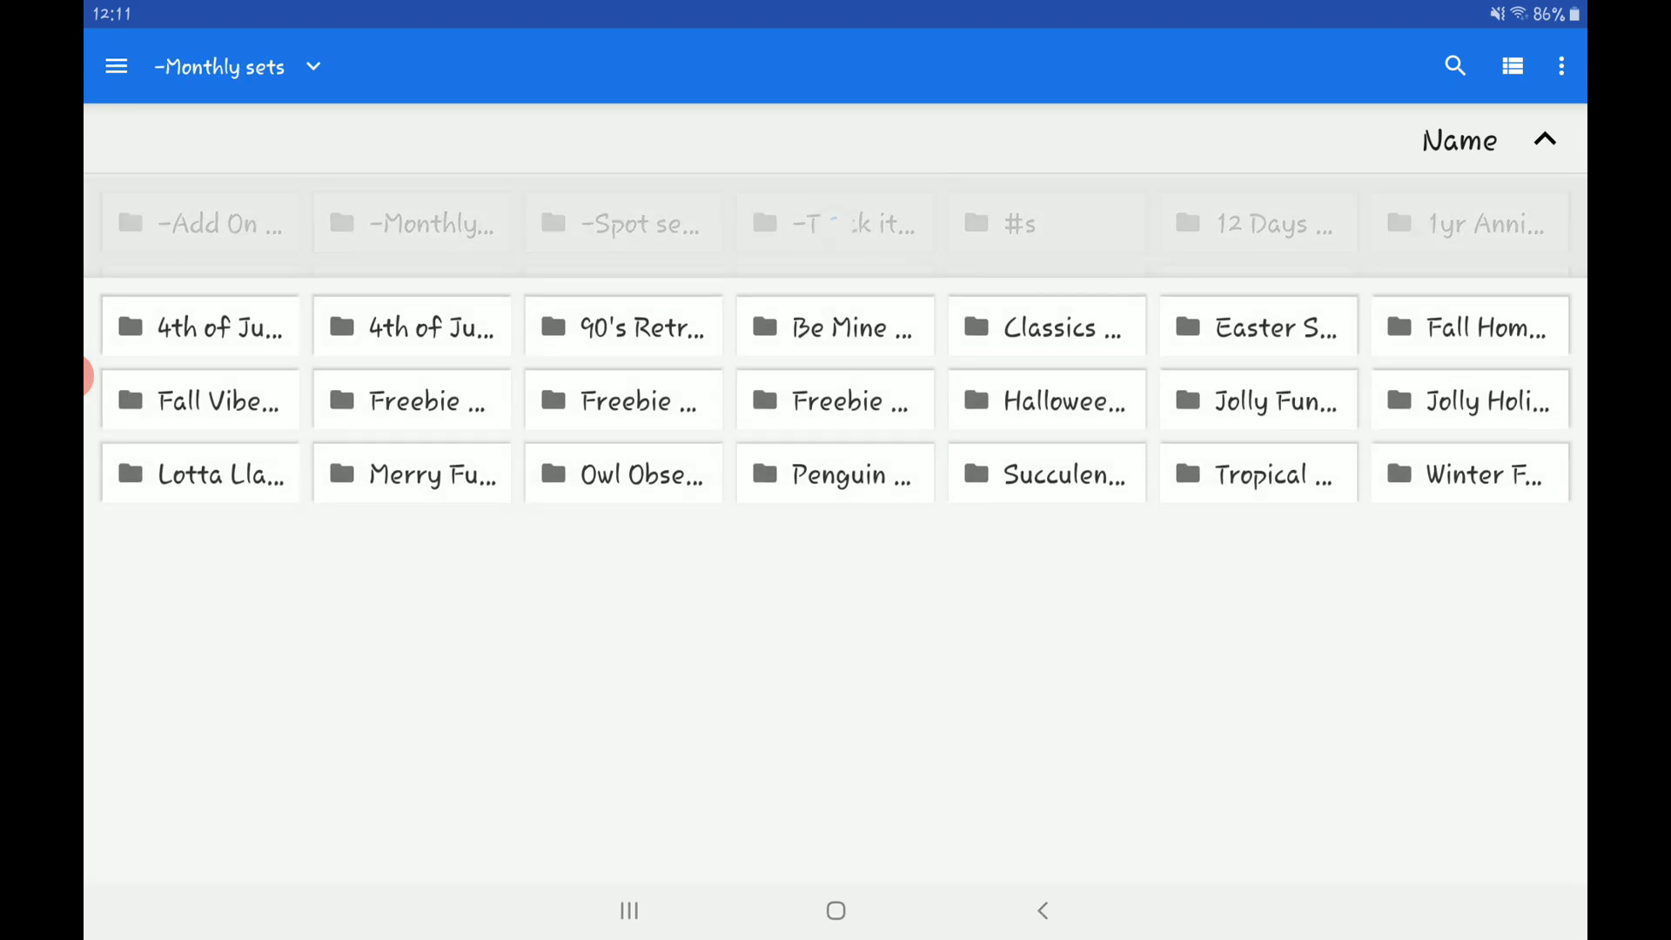
pyautogui.click(641, 369)
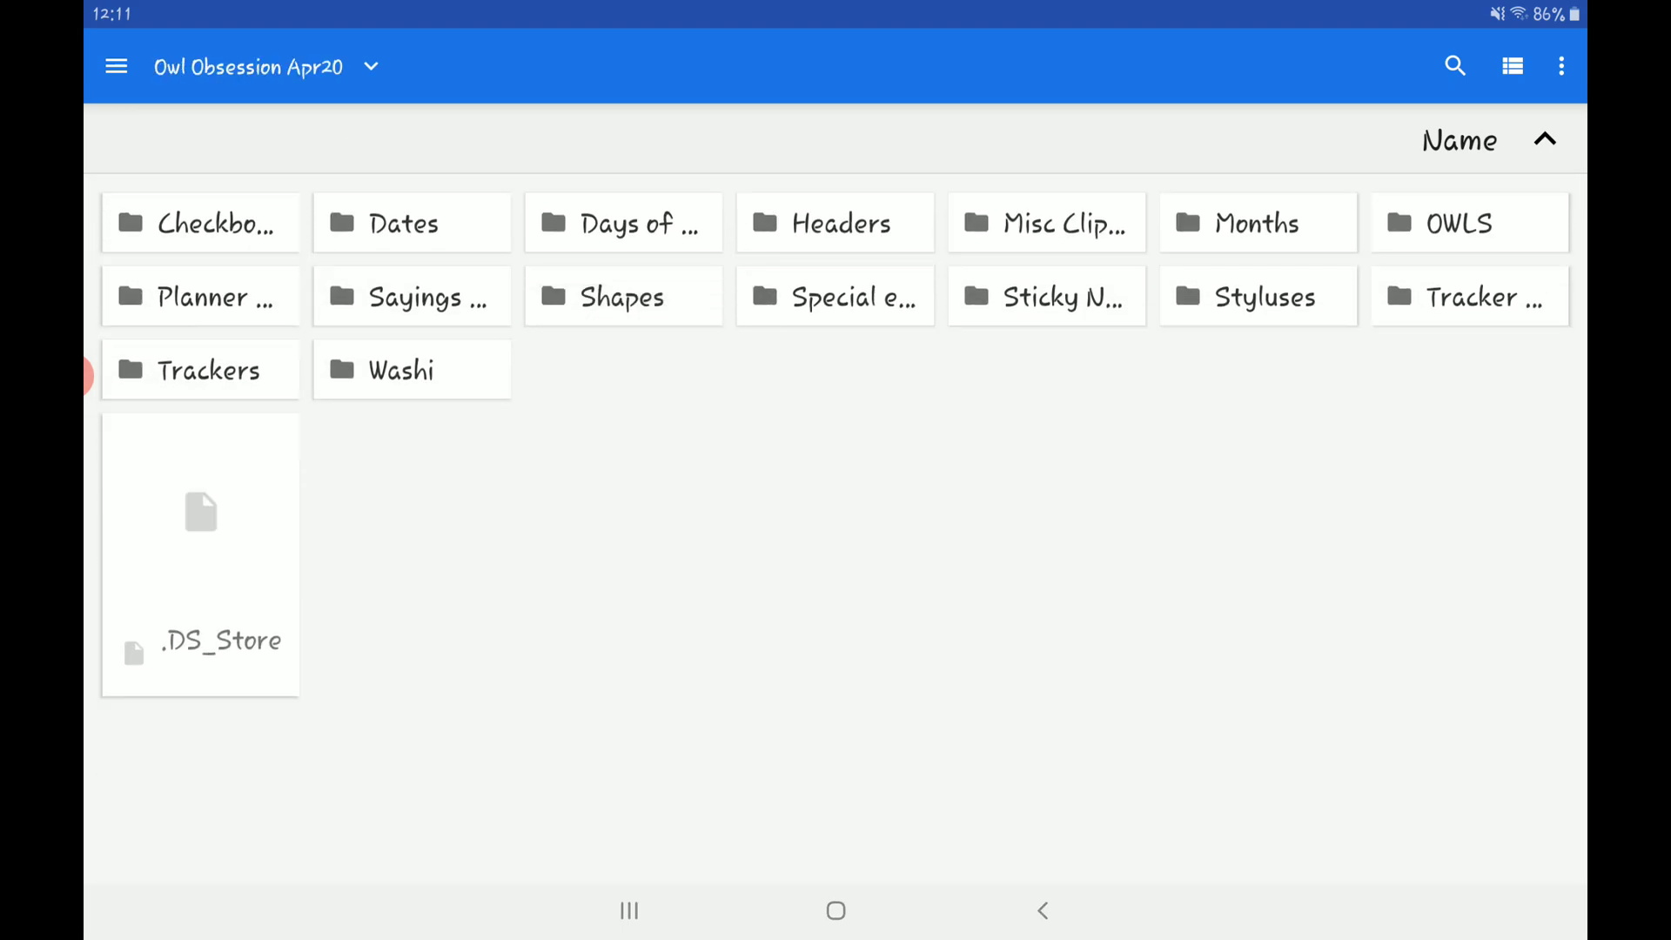
pyautogui.click(836, 225)
pyautogui.click(400, 369)
pyautogui.click(824, 221)
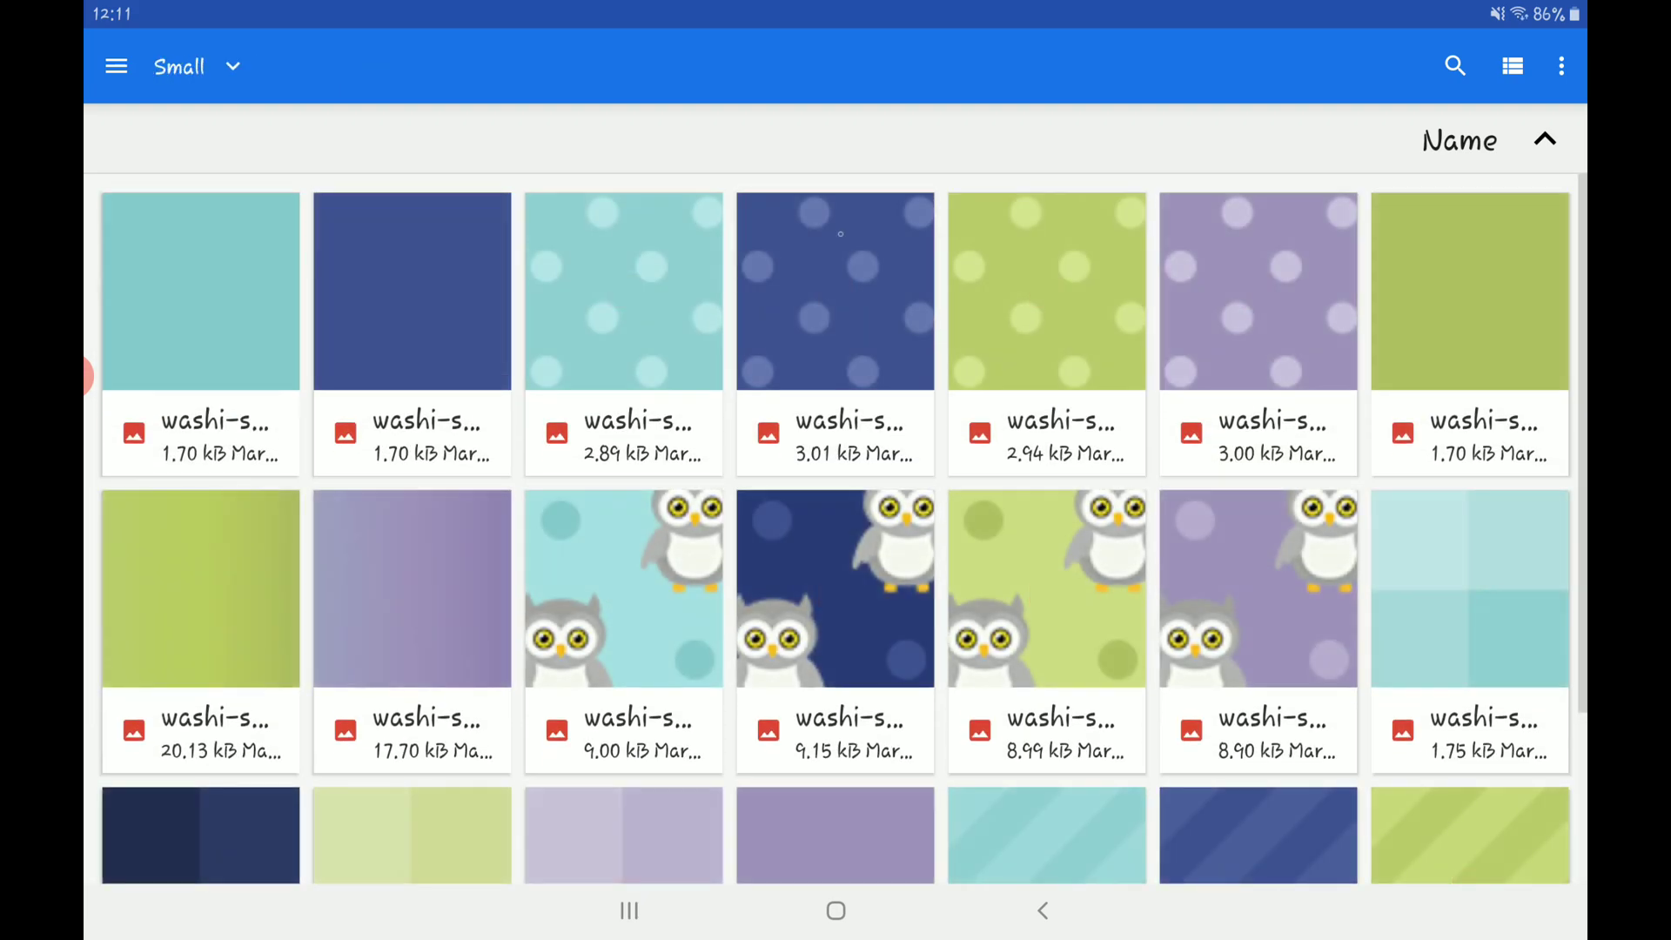
pyautogui.scroll(-2, 836, 522)
# Insert a dark-blue checkered washi, then the light teal checkered washi strip onto page 24.
pyautogui.click(200, 414)
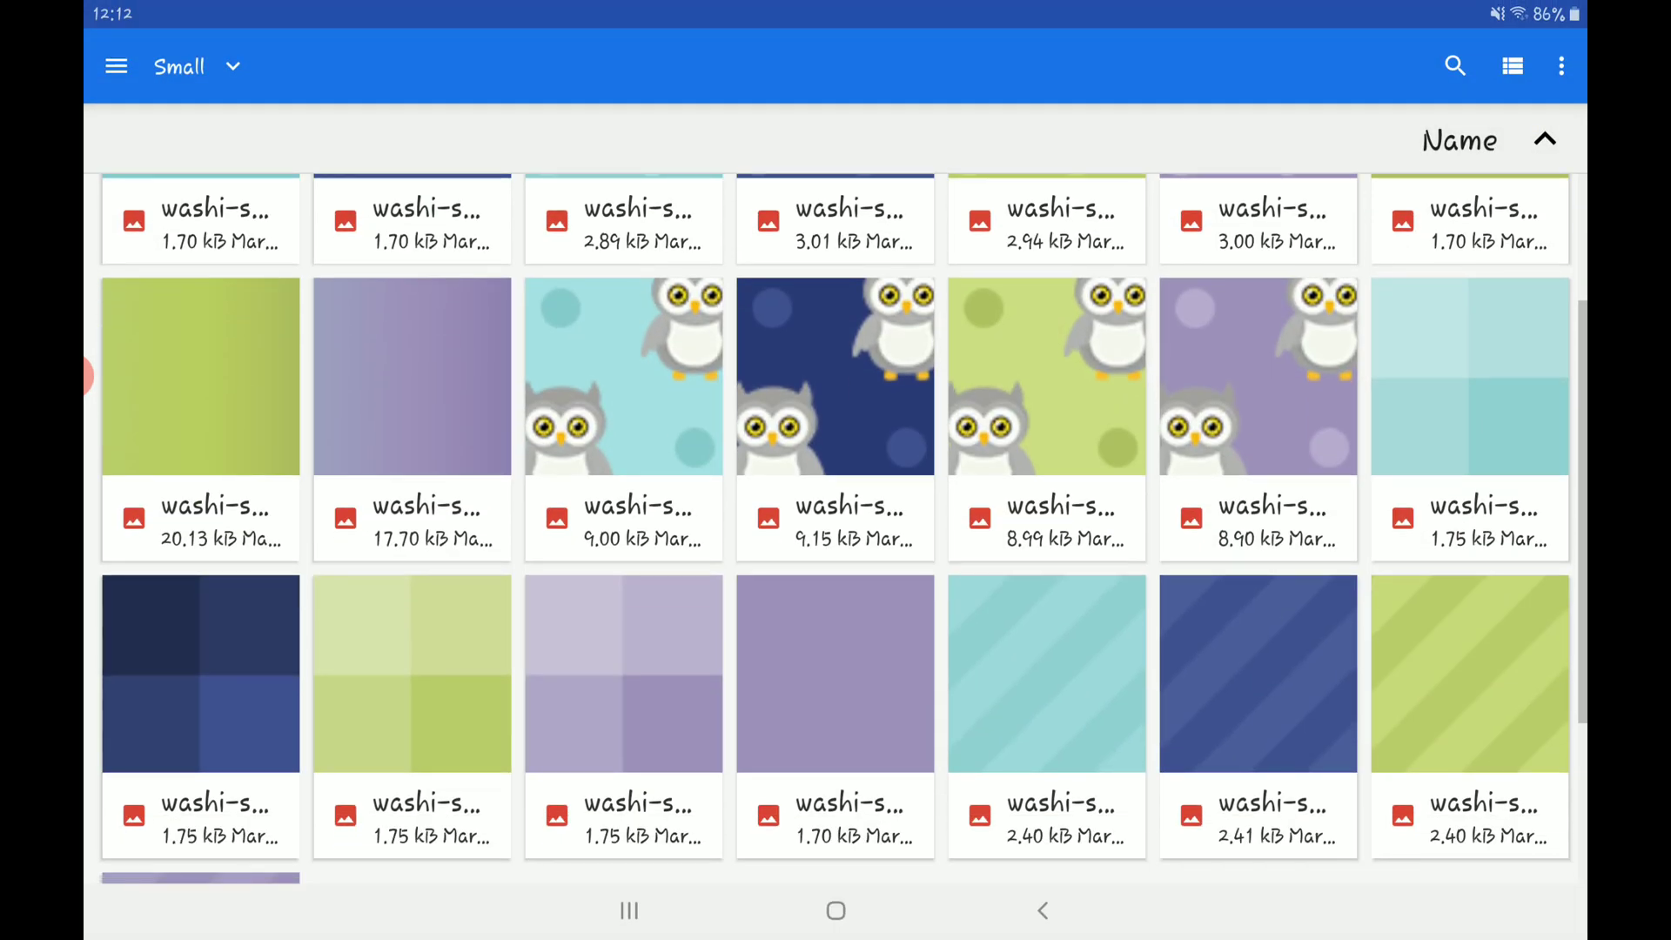
pyautogui.click(1470, 392)
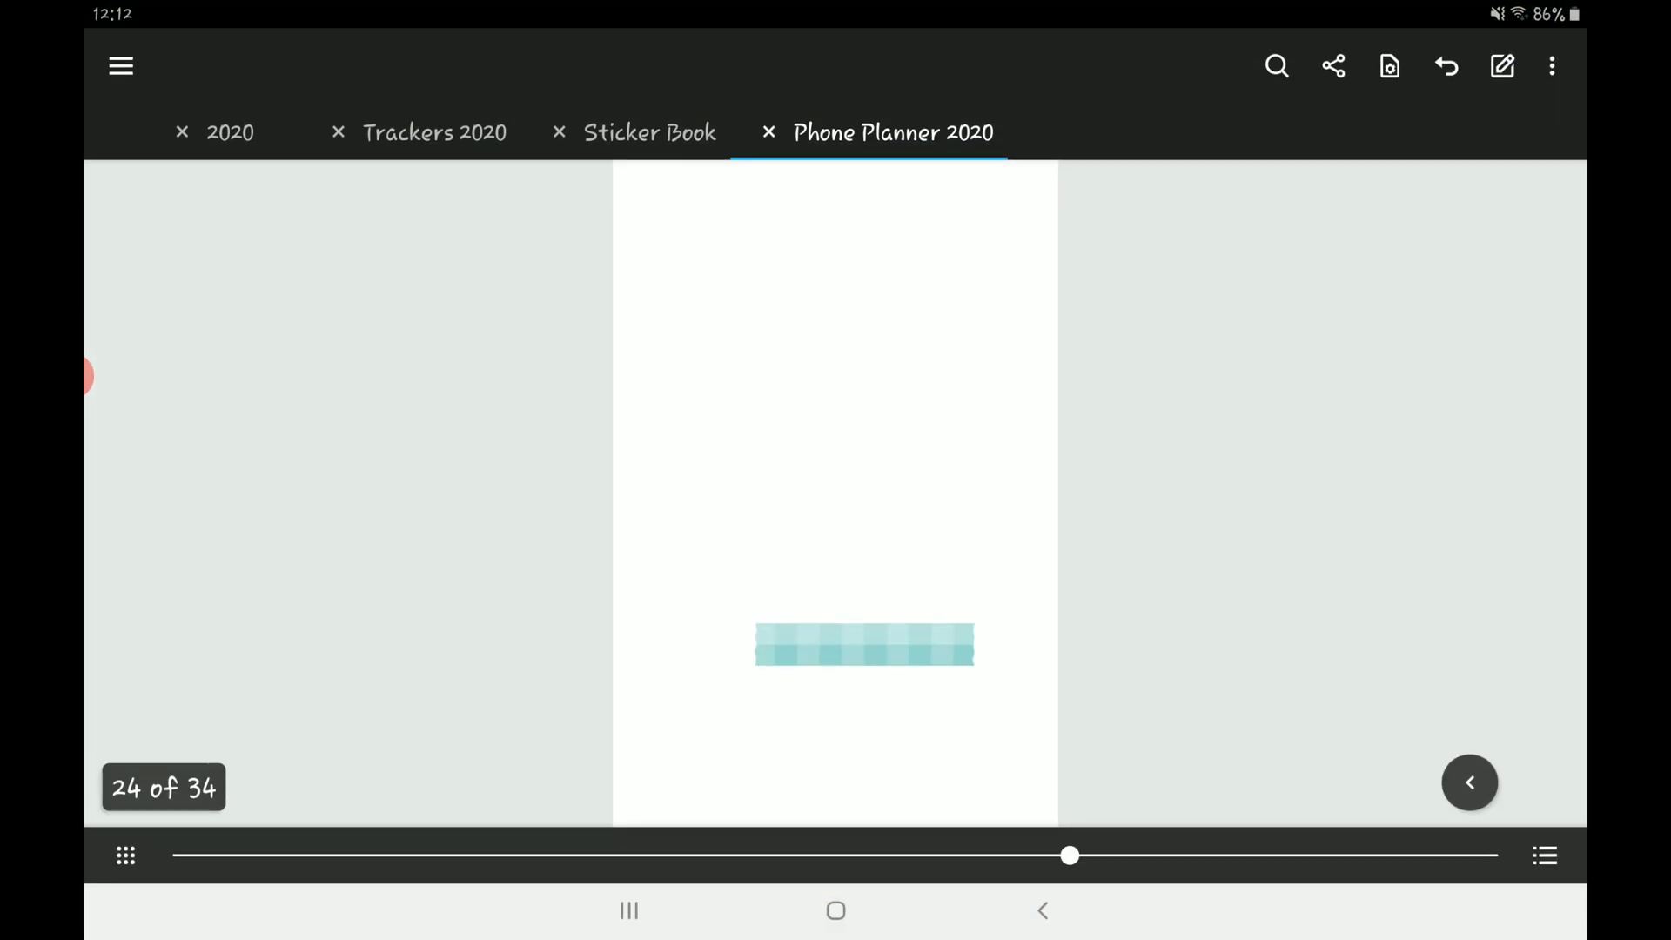
# Move and enlarge the washi strip, then back out of the picker to DCPDigitals.
pyautogui.click(864, 644)
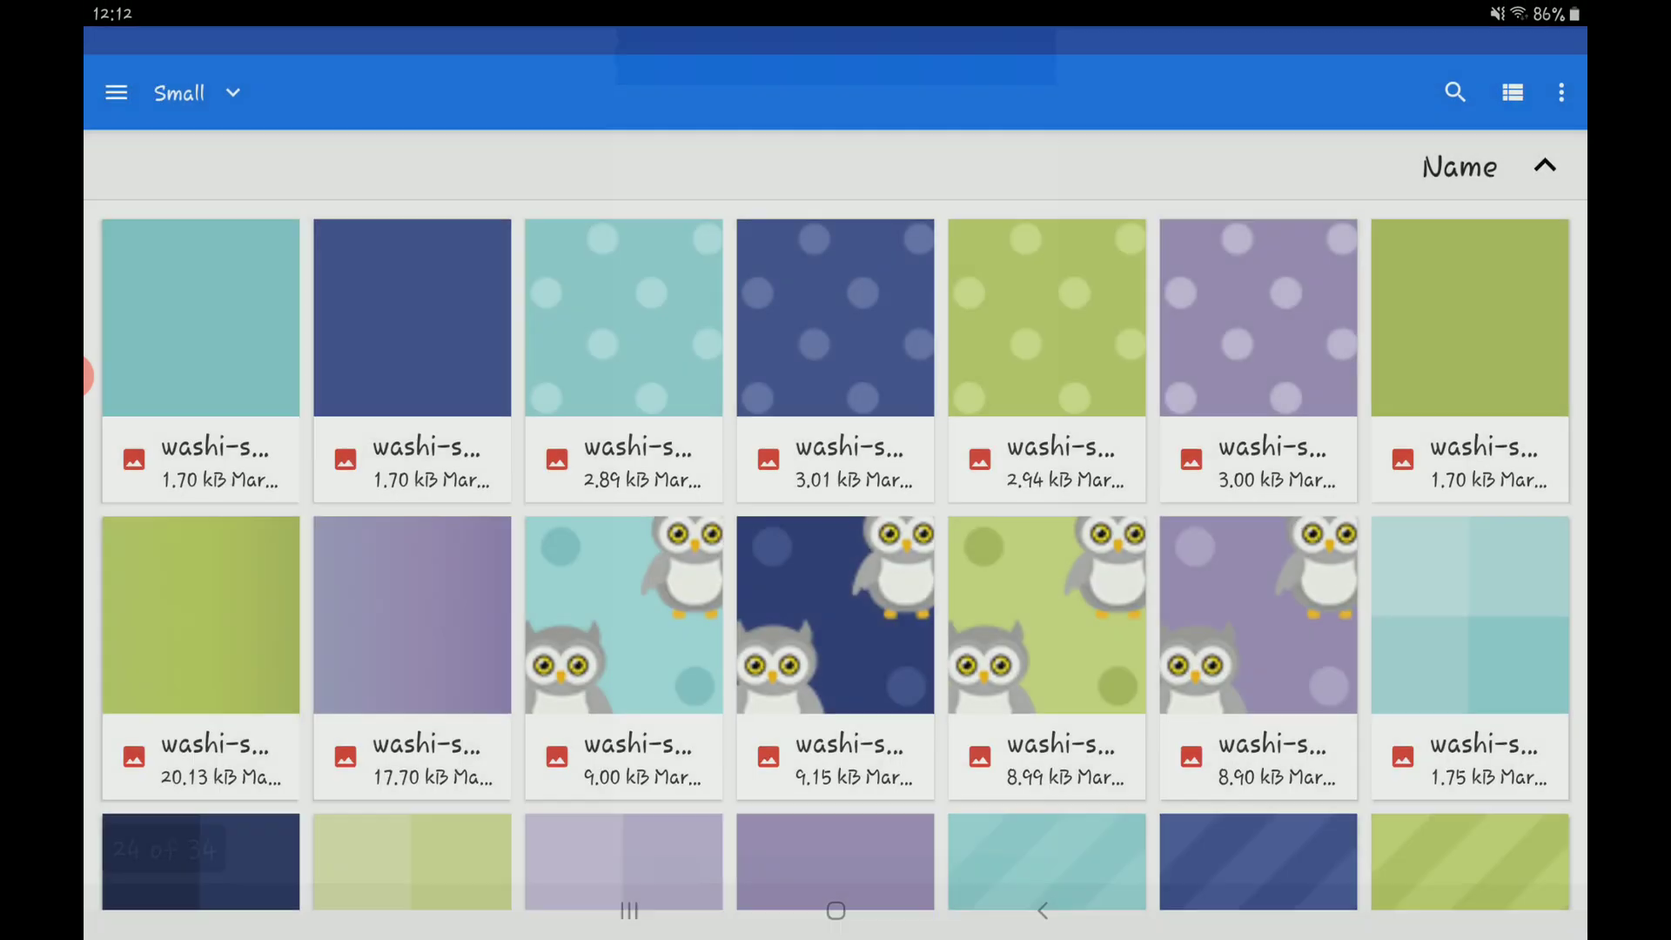
pyautogui.click(1042, 911)
pyautogui.click(1043, 909)
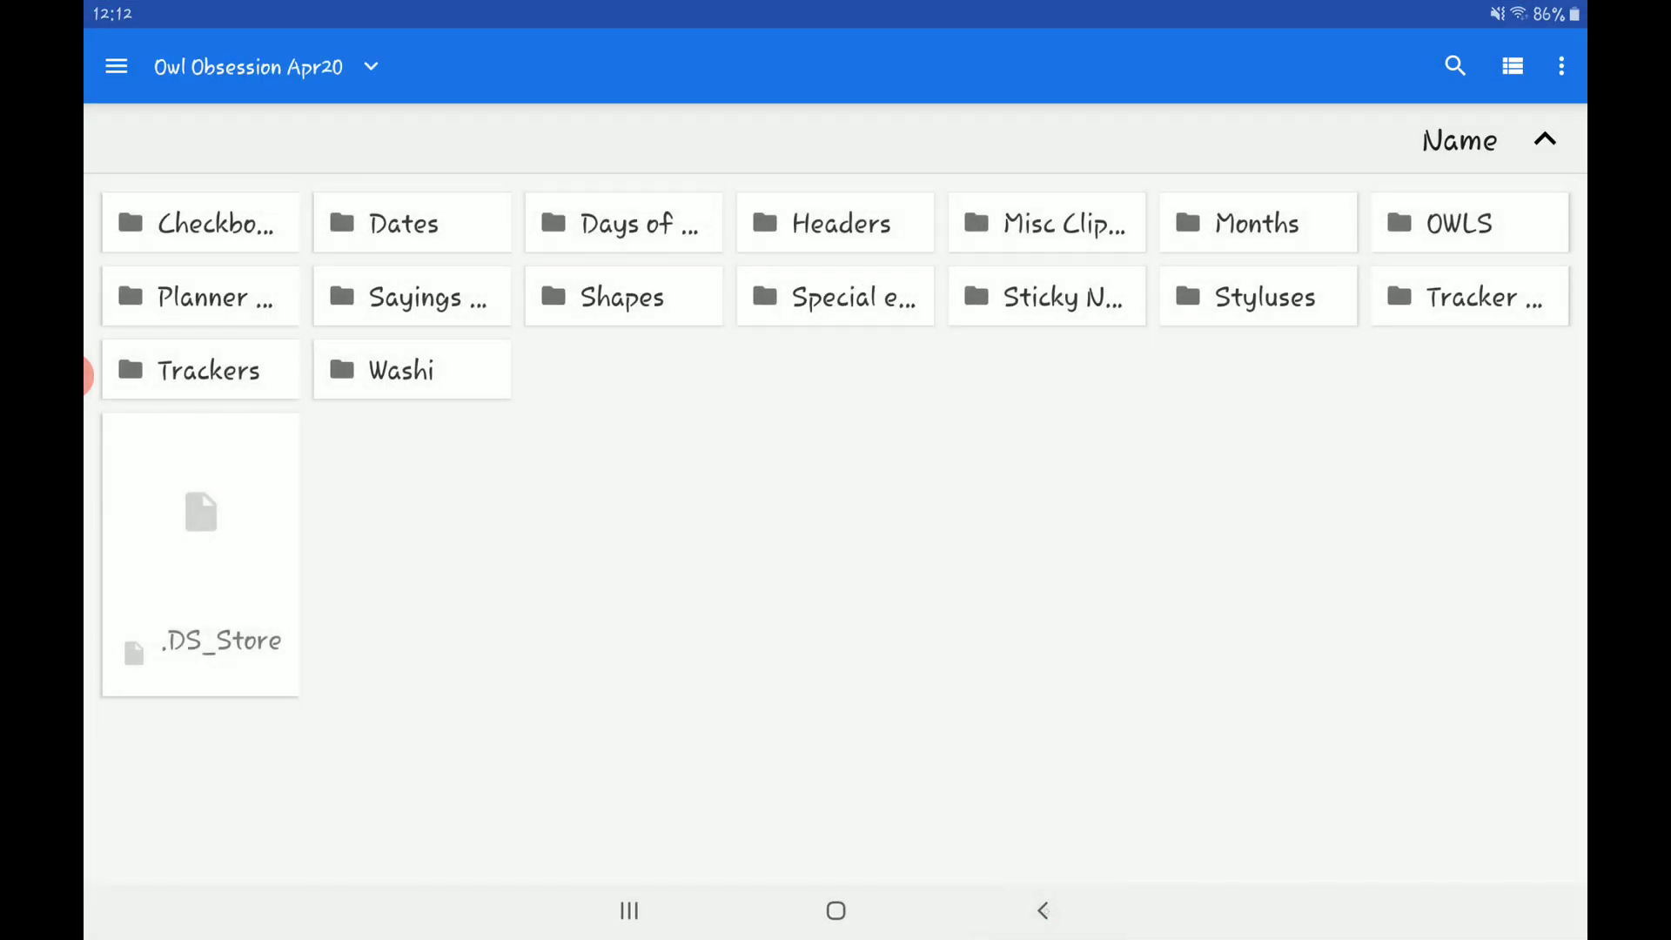
pyautogui.click(1043, 911)
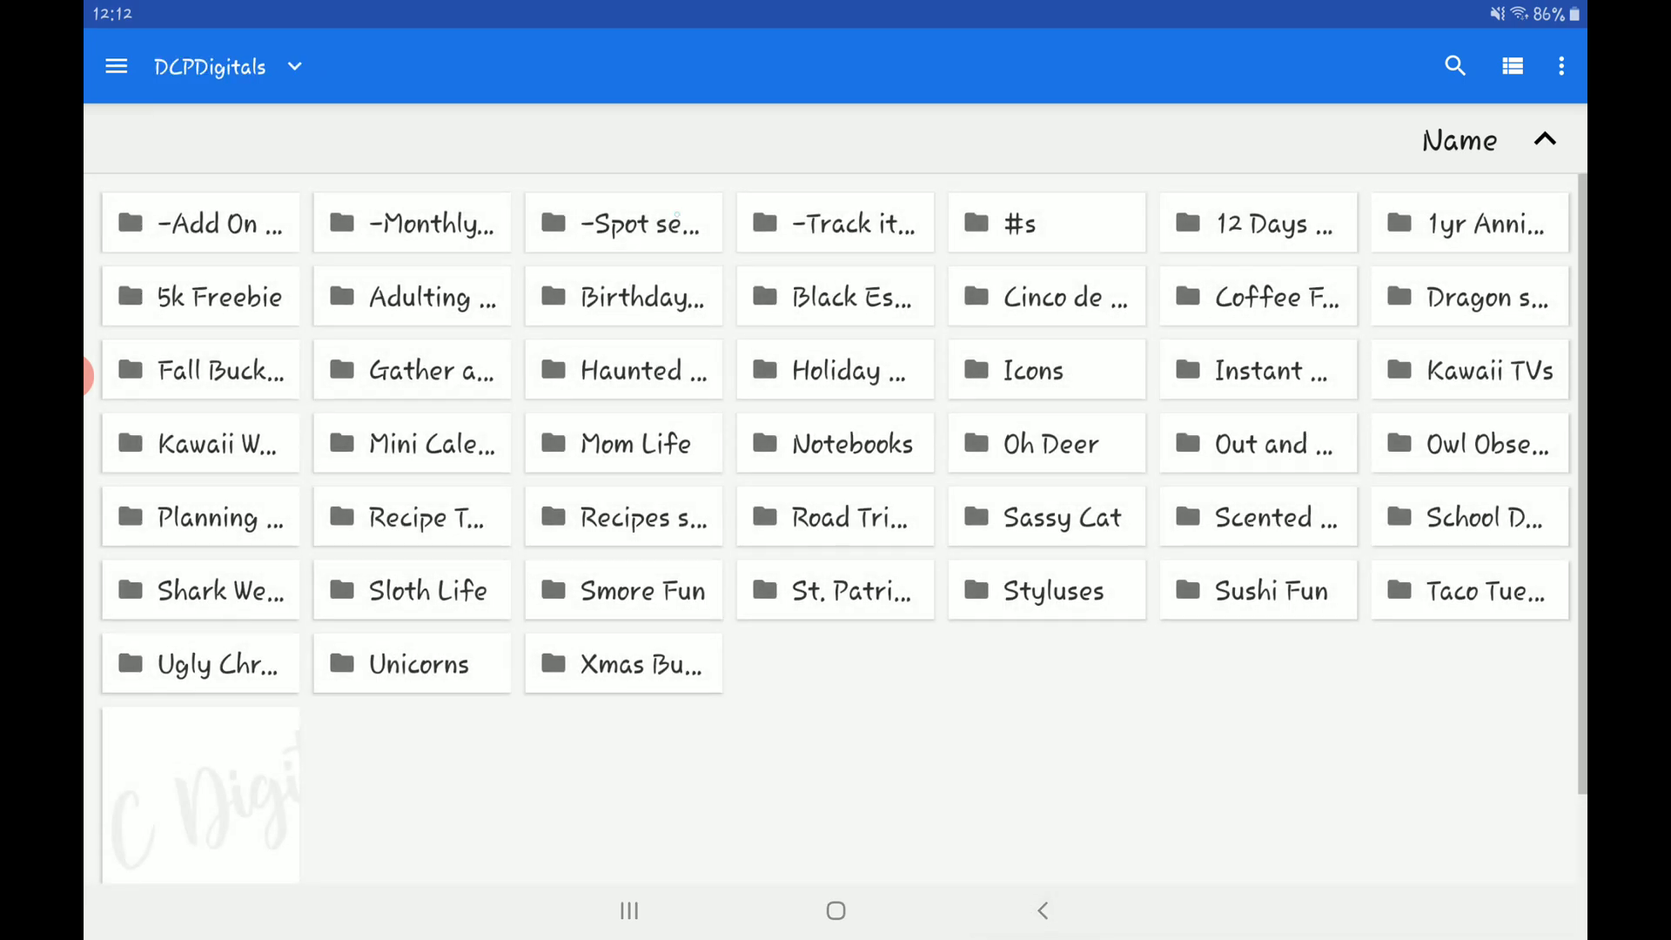
# Browse -Spot sets! > April Spot > DPCSpot PNG files into the aqua Days of the Week images.
pyautogui.click(625, 222)
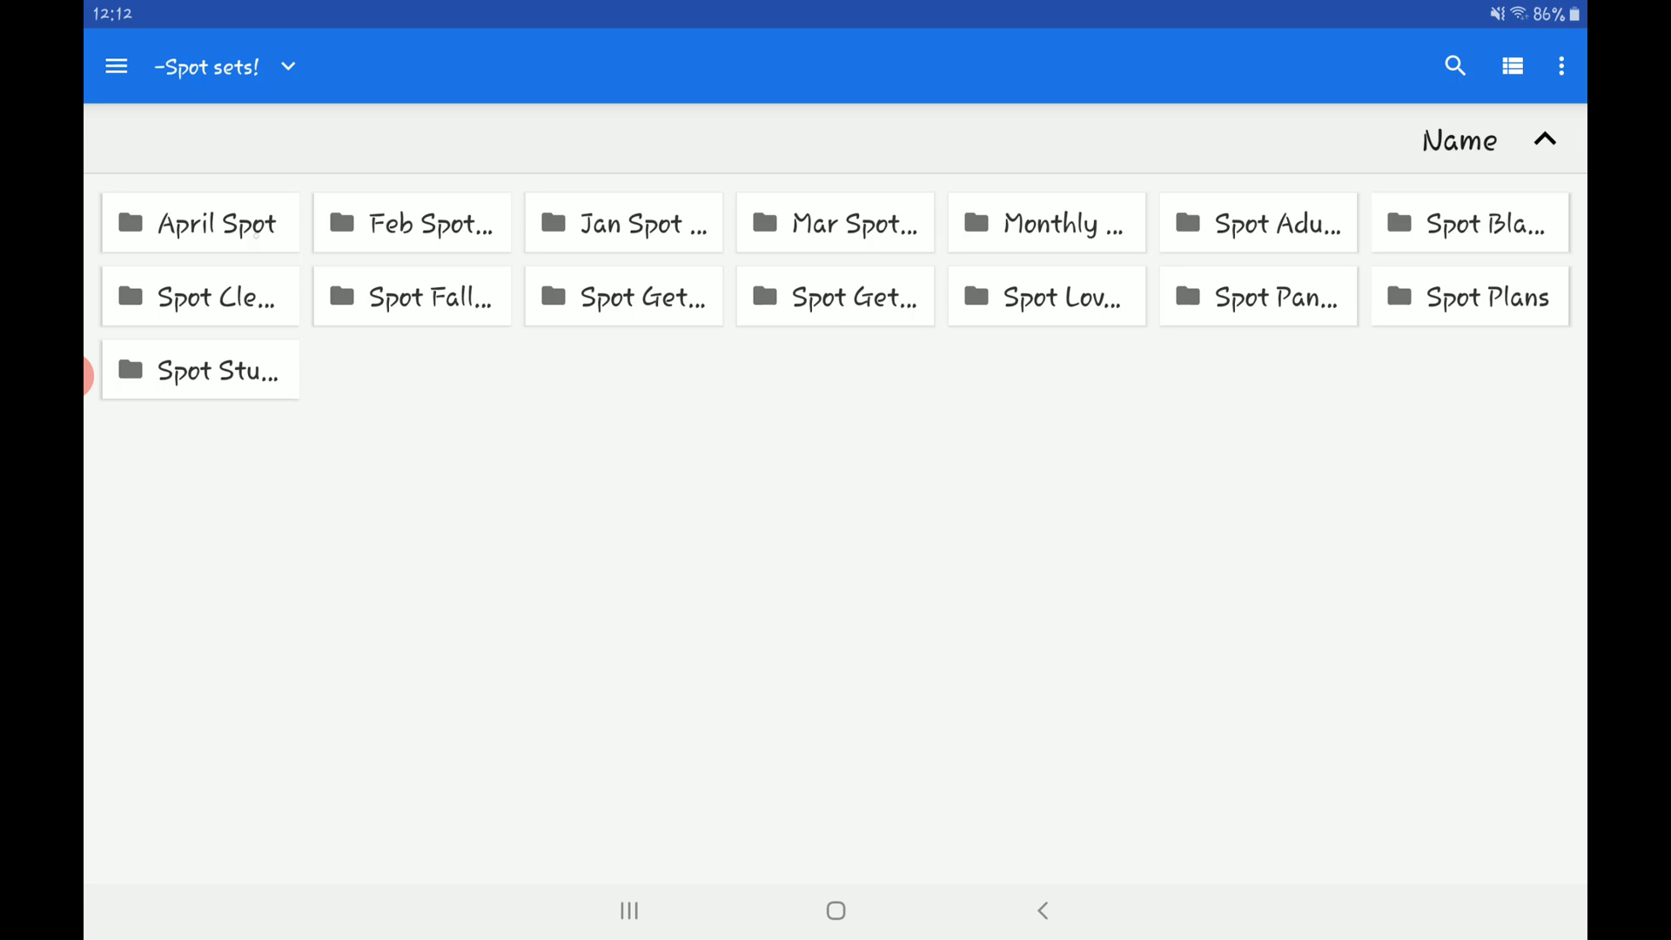
pyautogui.click(201, 224)
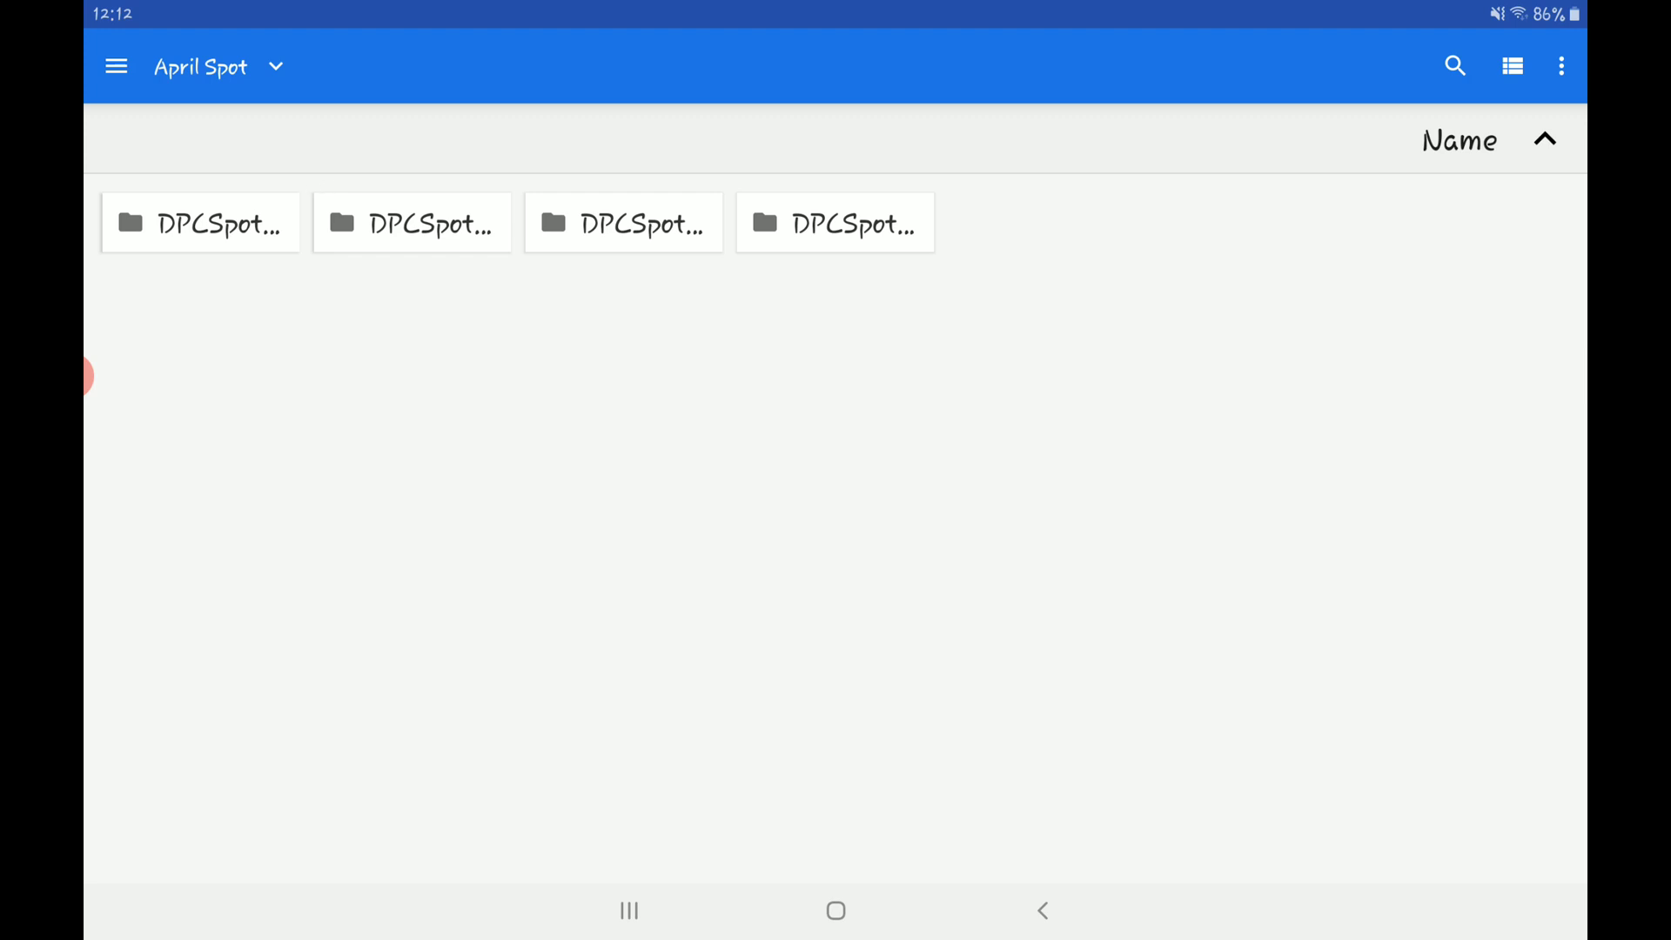
pyautogui.click(200, 223)
pyautogui.click(200, 223)
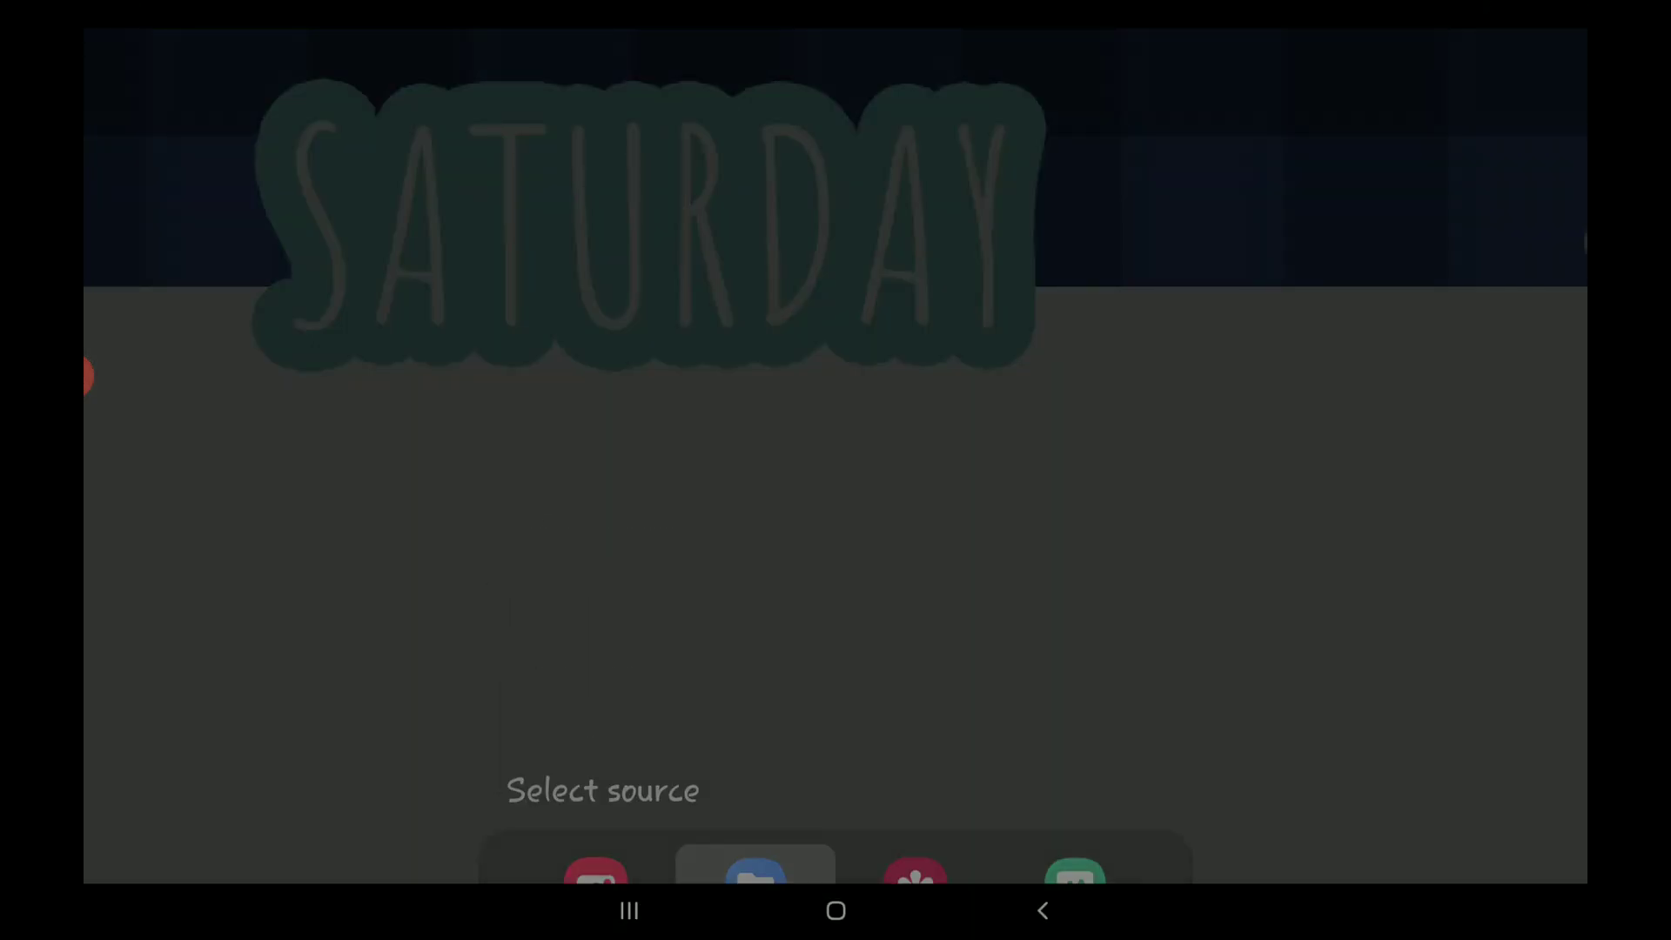
# Back out of the April Spot folders up to the top-level DCPDigitals folder.
pyautogui.click(754, 875)
pyautogui.click(1043, 909)
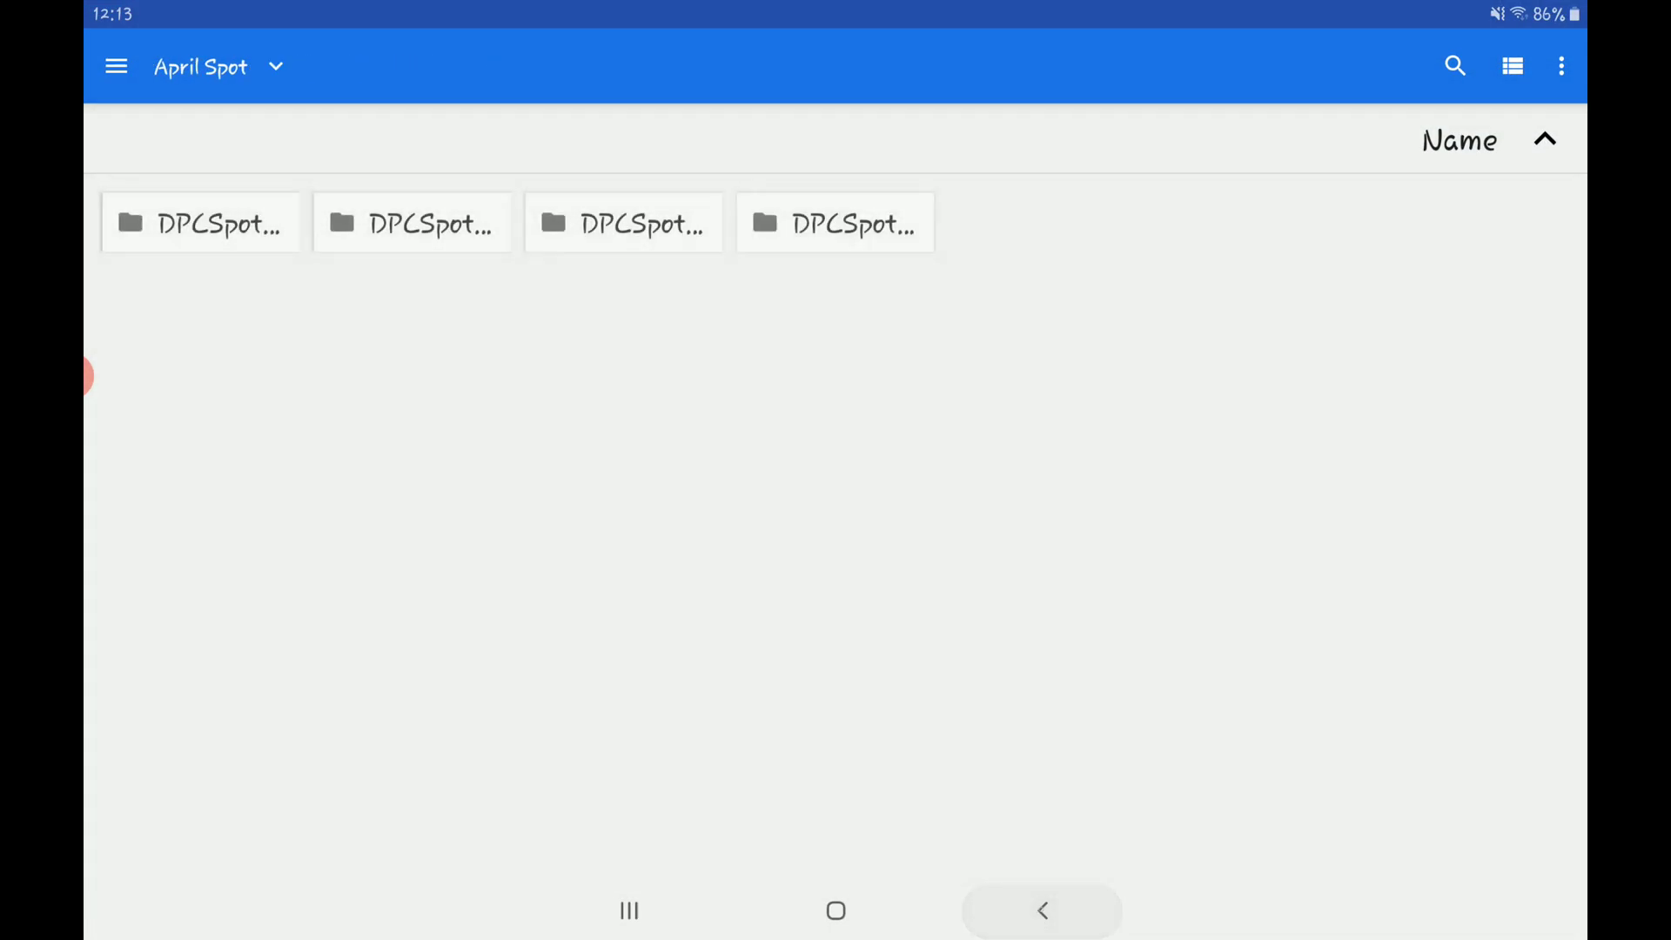
pyautogui.click(1042, 909)
pyautogui.click(1042, 911)
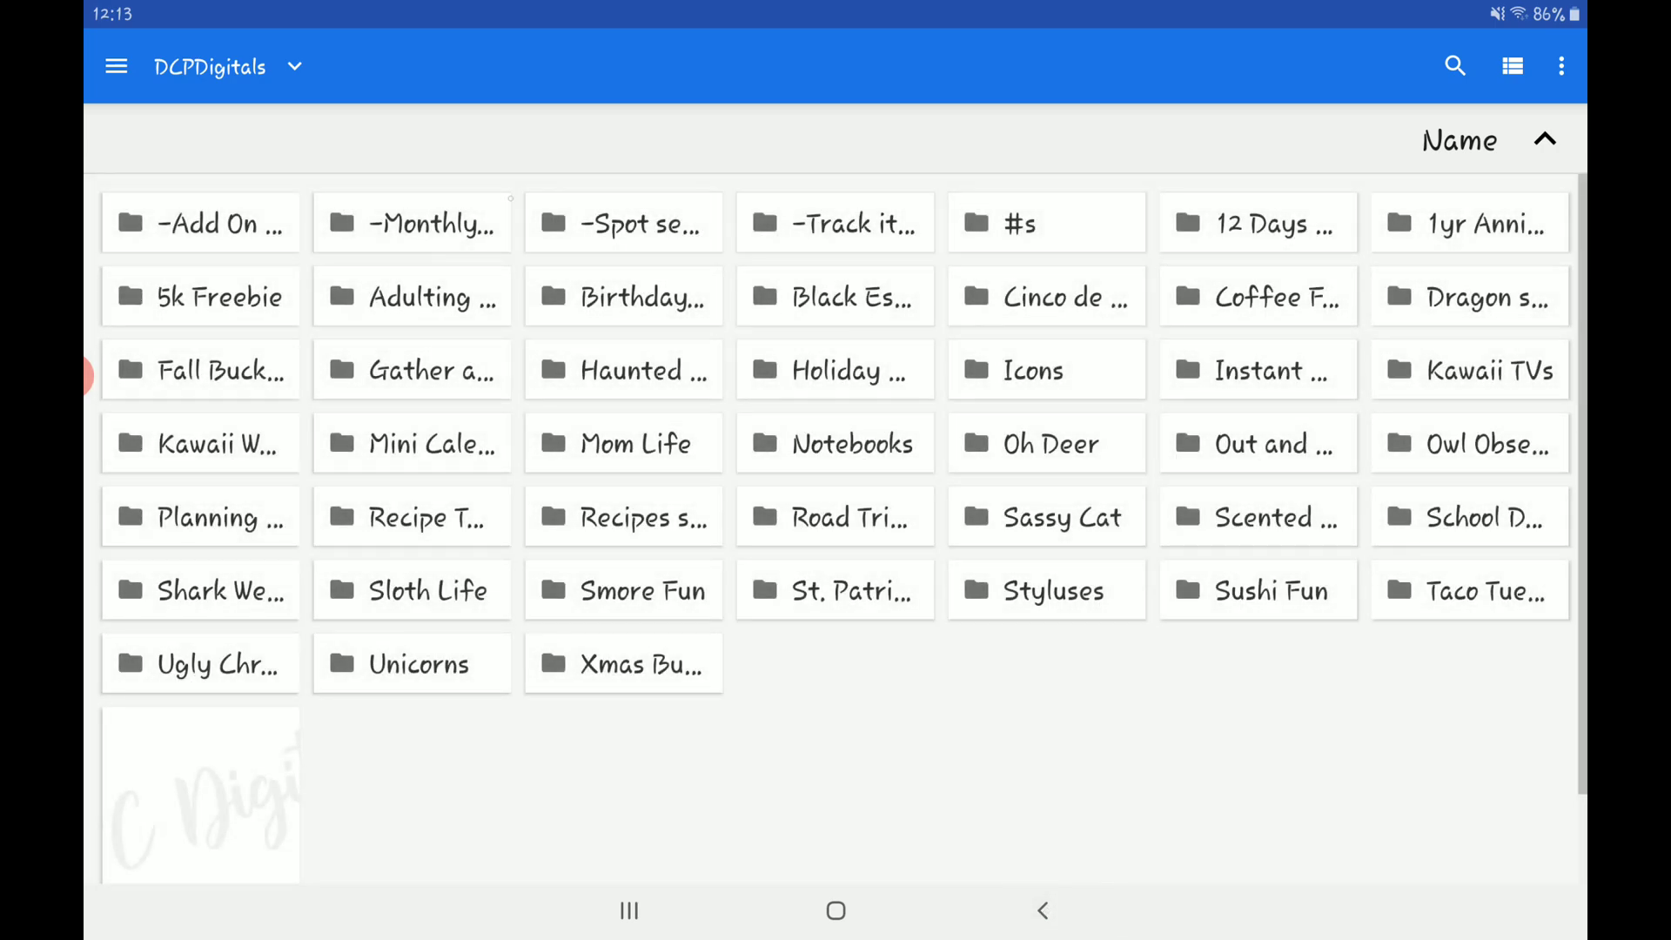
# Browse -Monthly sets > Owl Obsession Apr20 > Dates > Aqua and check today's date in the notification shade.
pyautogui.click(413, 224)
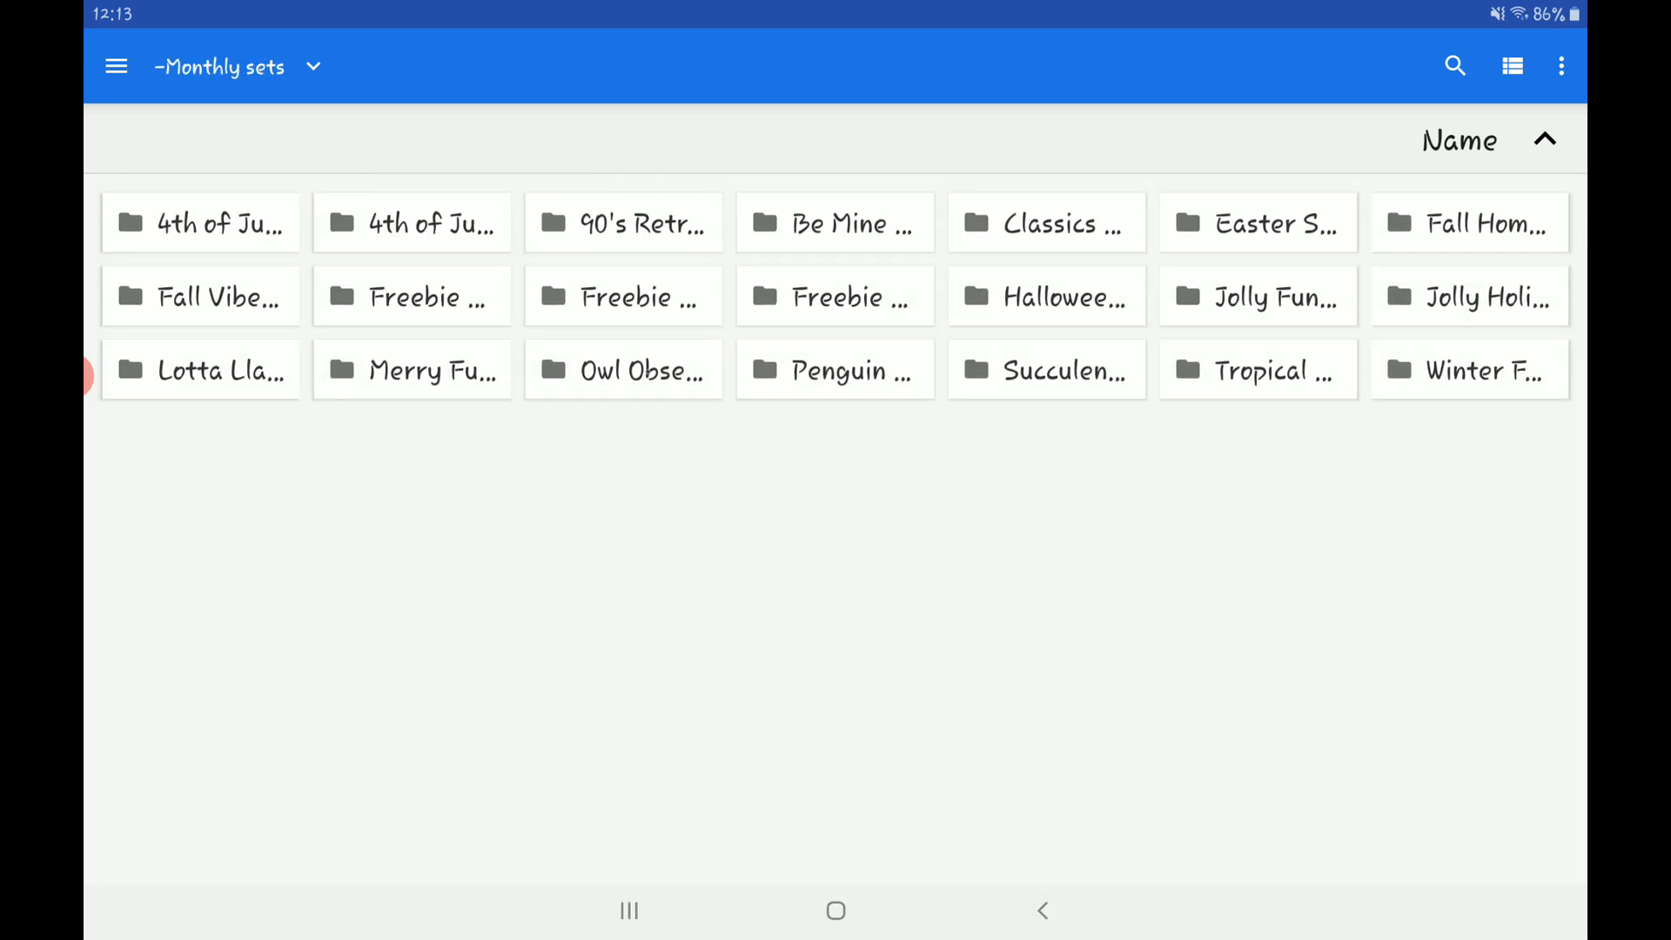
pyautogui.click(641, 370)
pyautogui.click(413, 223)
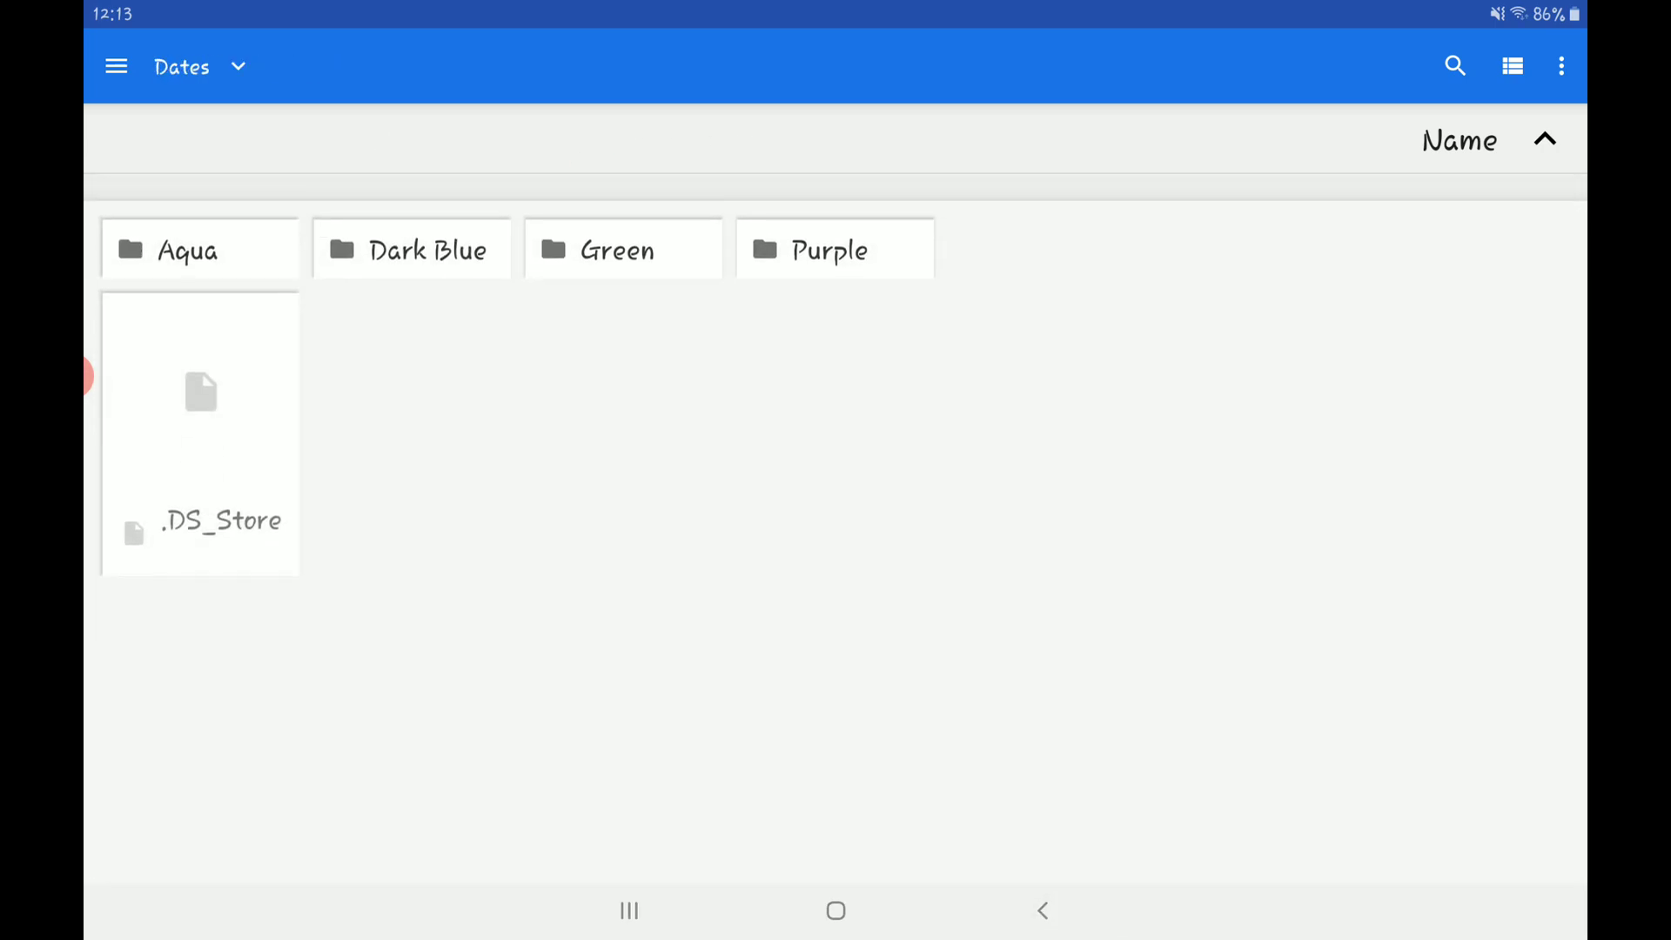
pyautogui.click(186, 224)
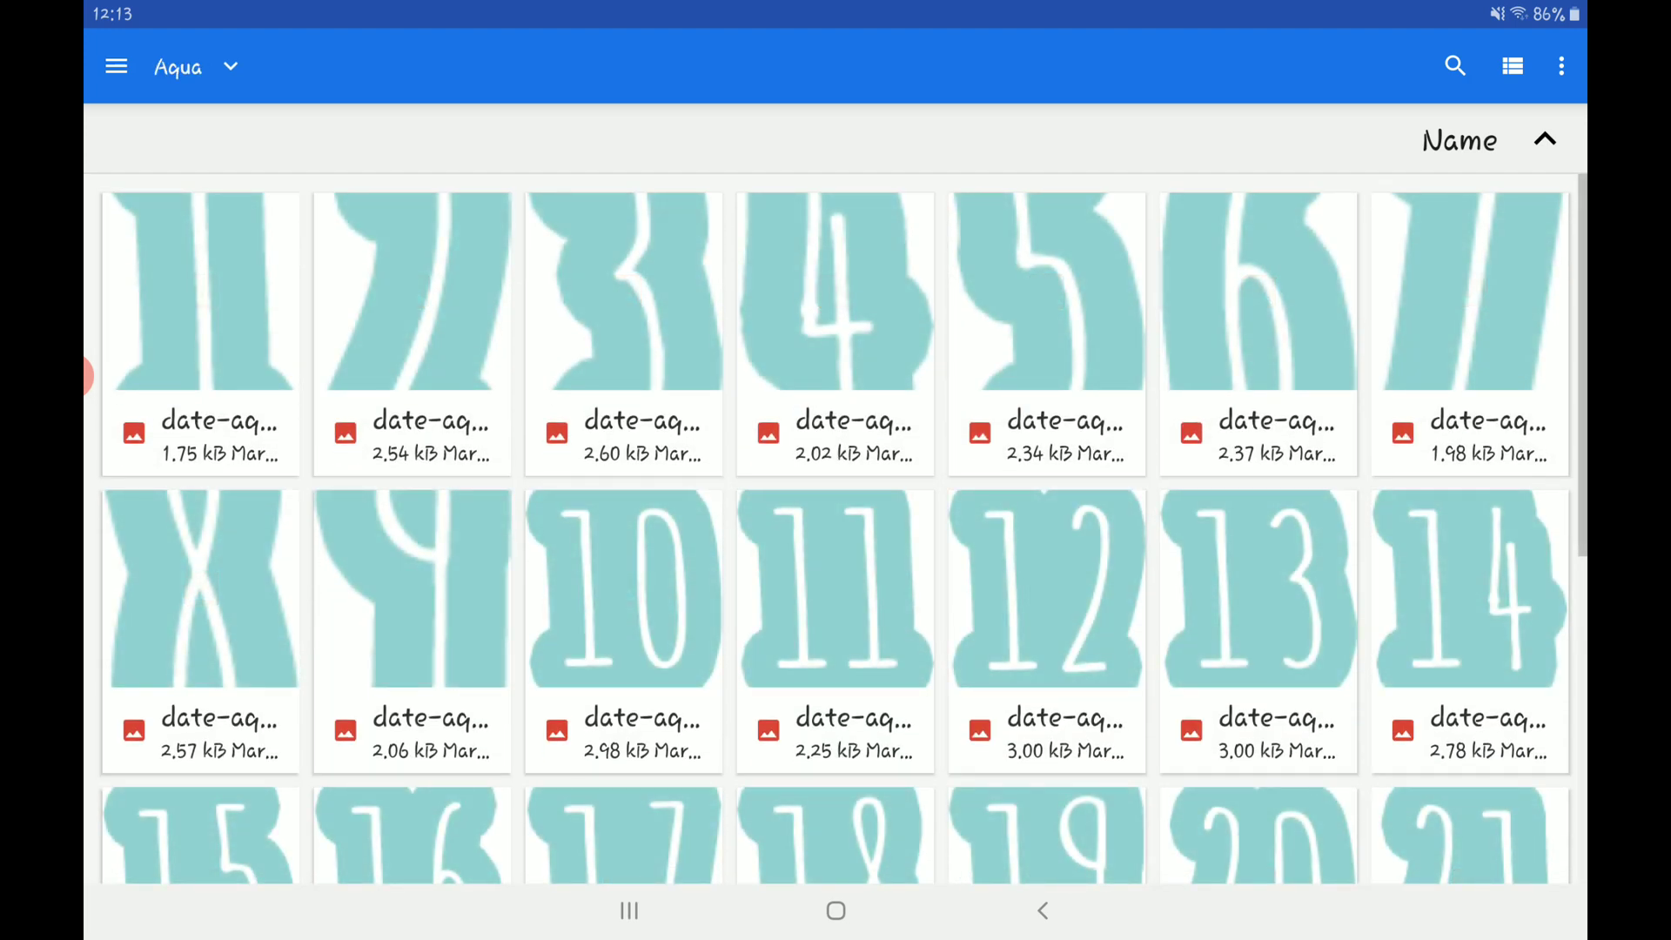
pyautogui.moveTo(837, 7); pyautogui.dragTo(836, 431)
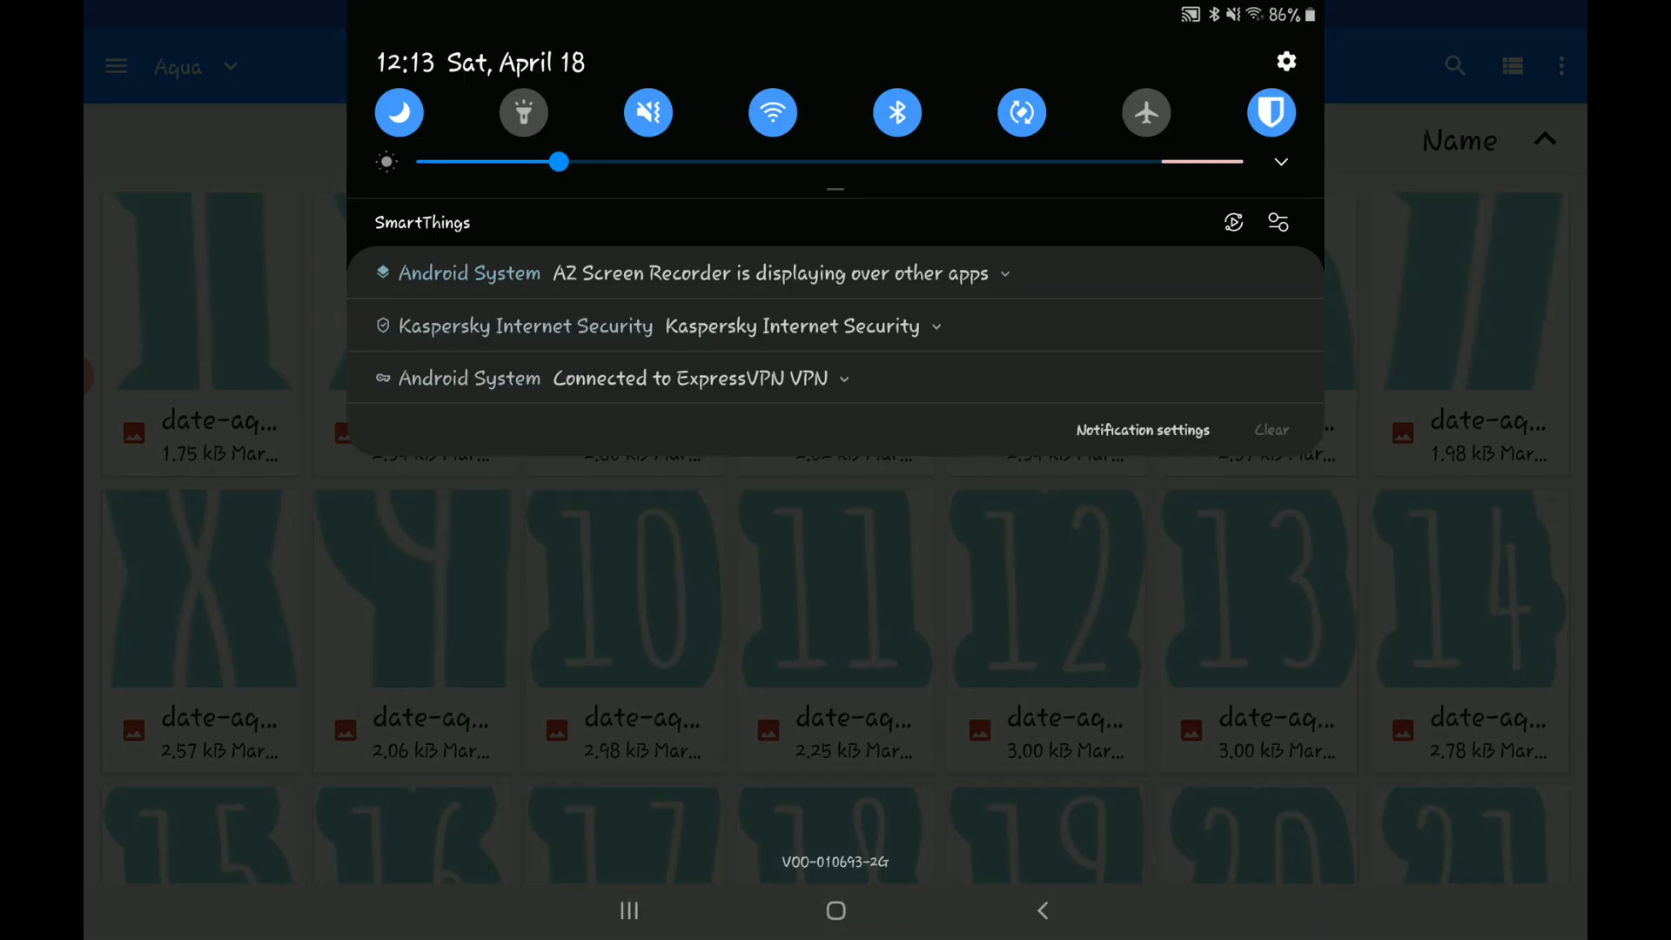
pyautogui.moveTo(836, 430); pyautogui.dragTo(837, 78)
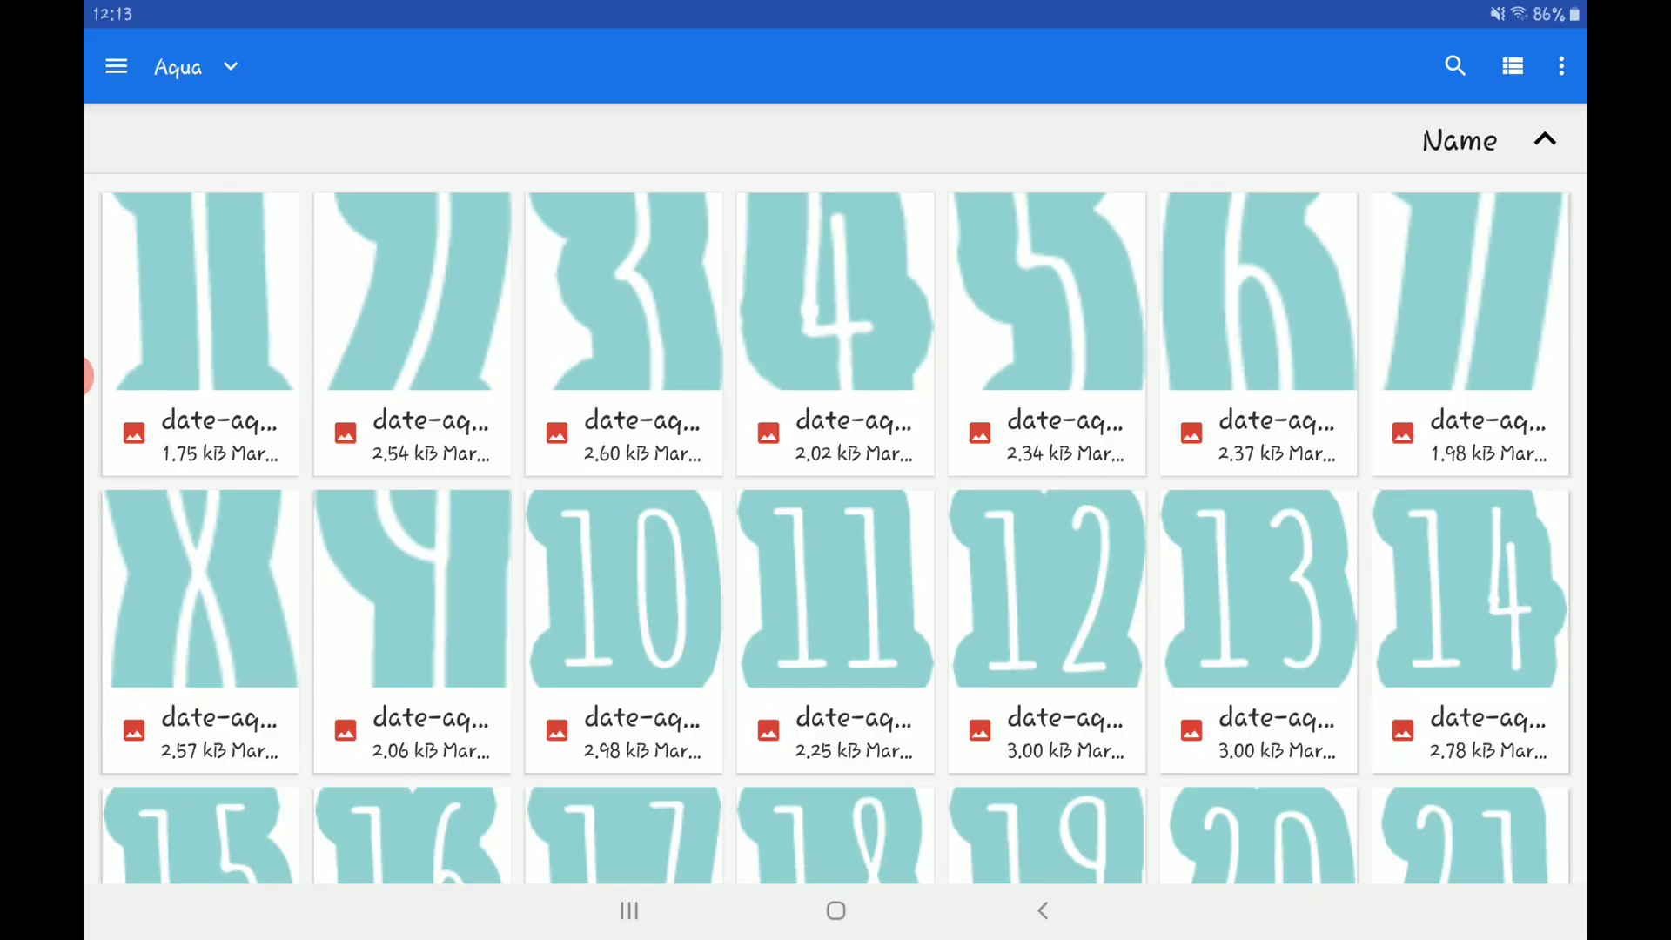
pyautogui.scroll(-2, 836, 529)
# Insert the aqua 18 and drag it snugly beside SATURDAY to form one header.
pyautogui.click(835, 732)
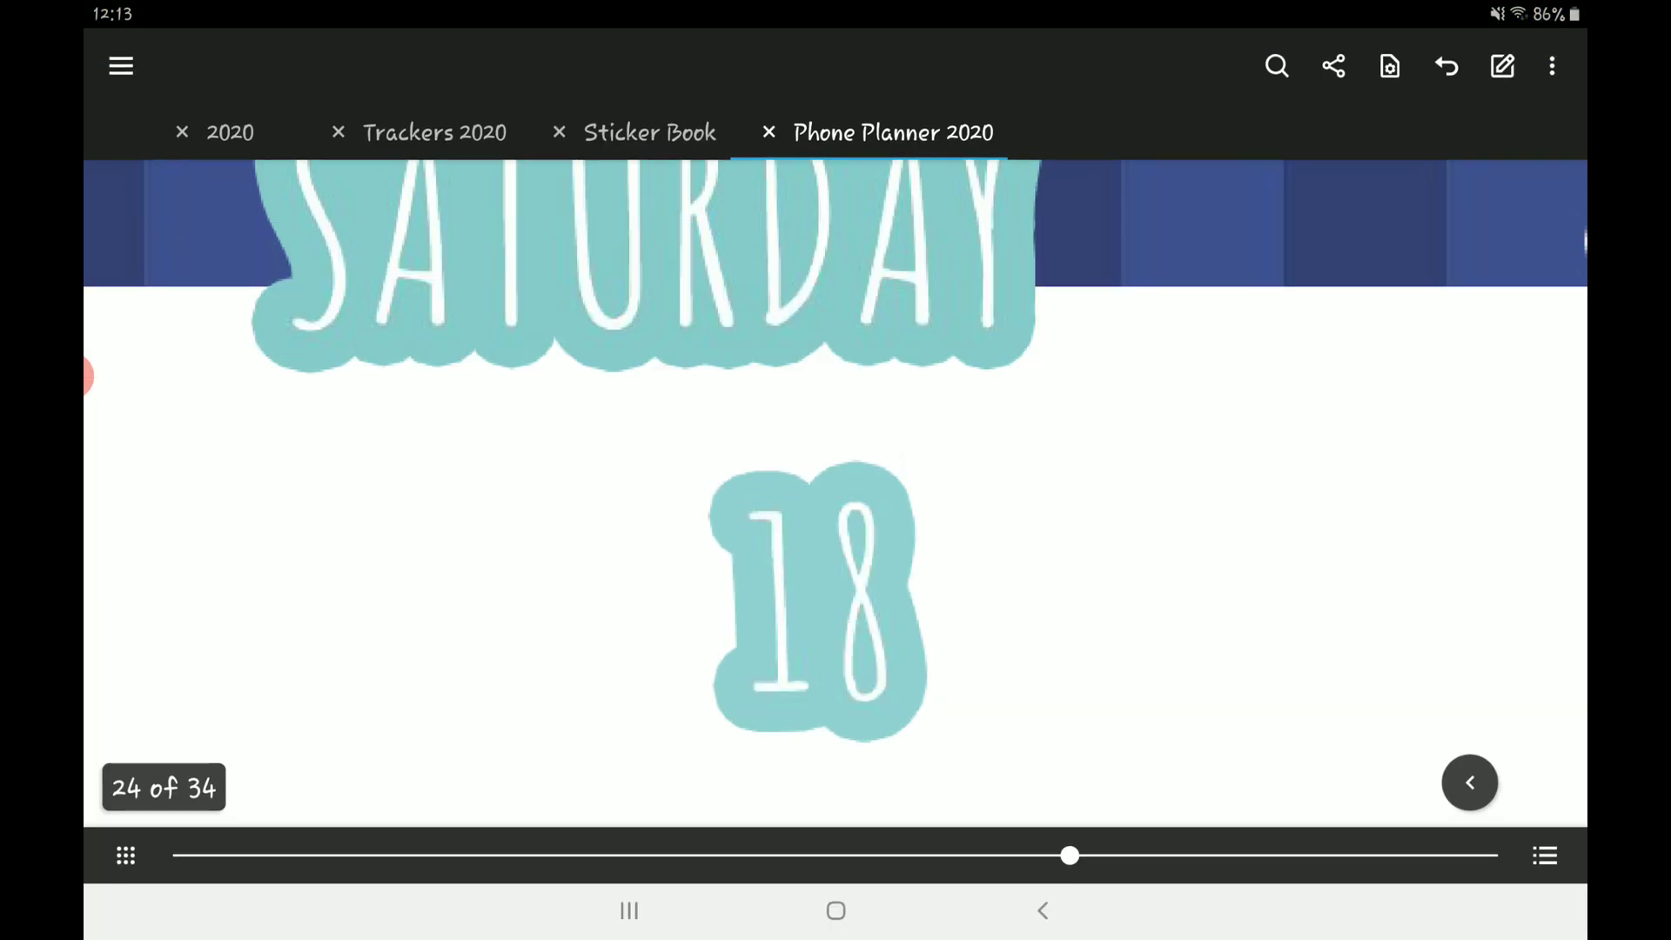
pyautogui.click(817, 602)
pyautogui.moveTo(818, 601)
pyautogui.mouseDown()
pyautogui.moveTo(1063, 218)
pyautogui.moveTo(983, 211)
pyautogui.mouseUp()
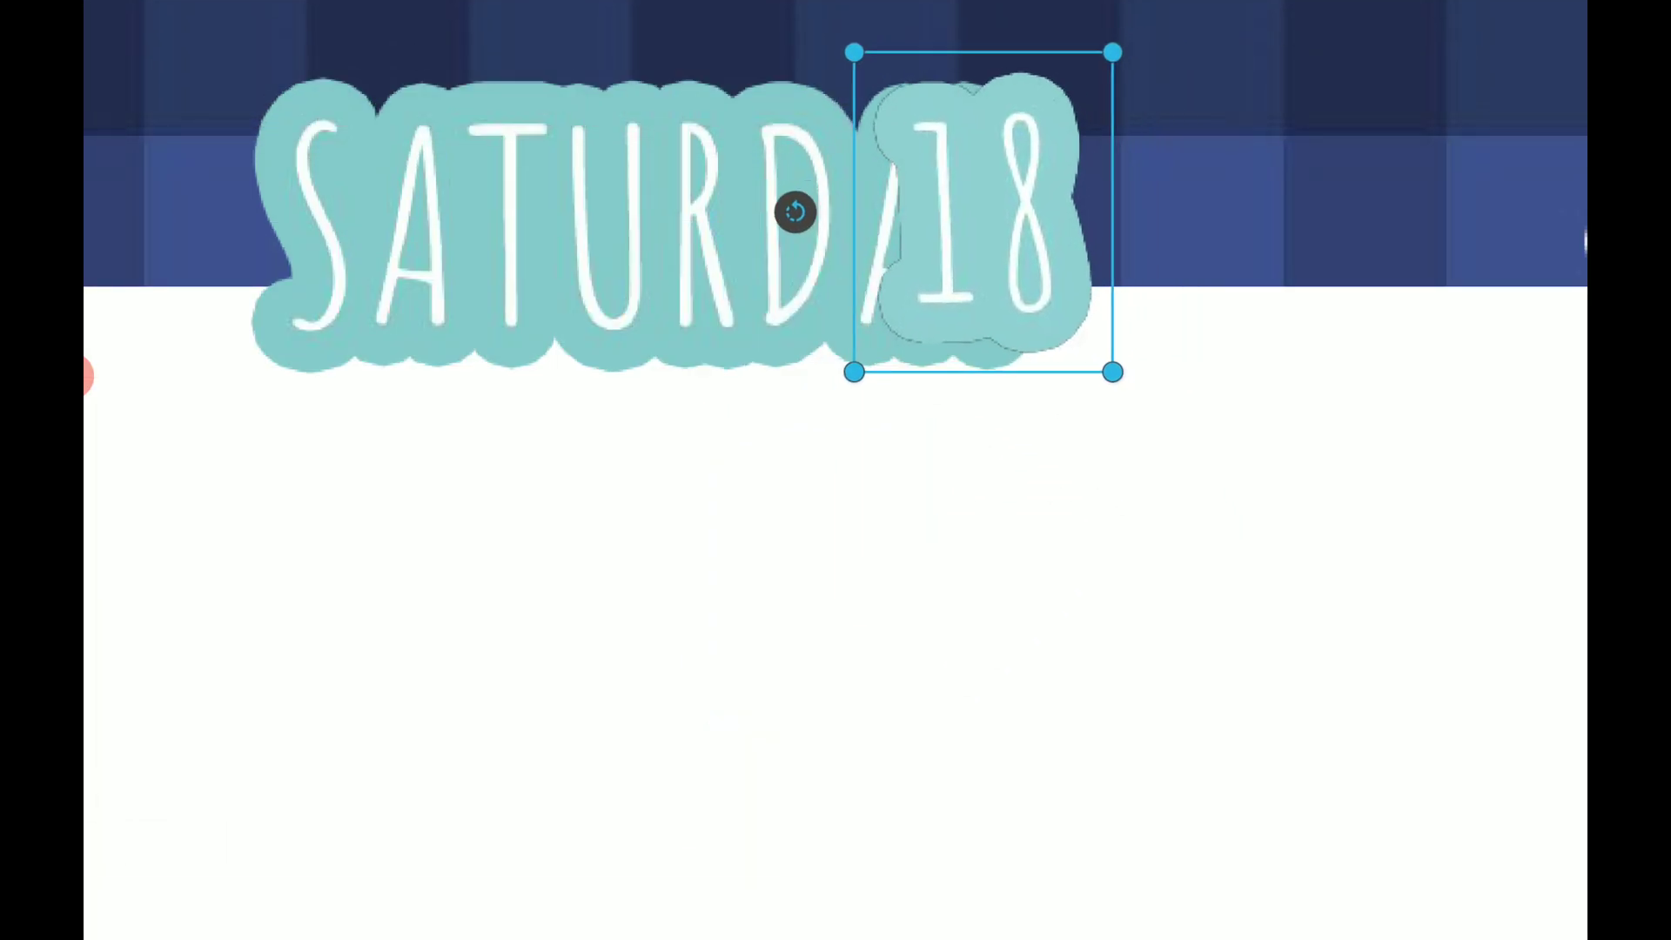
pyautogui.moveTo(792, 213); pyautogui.dragTo(971, 221)
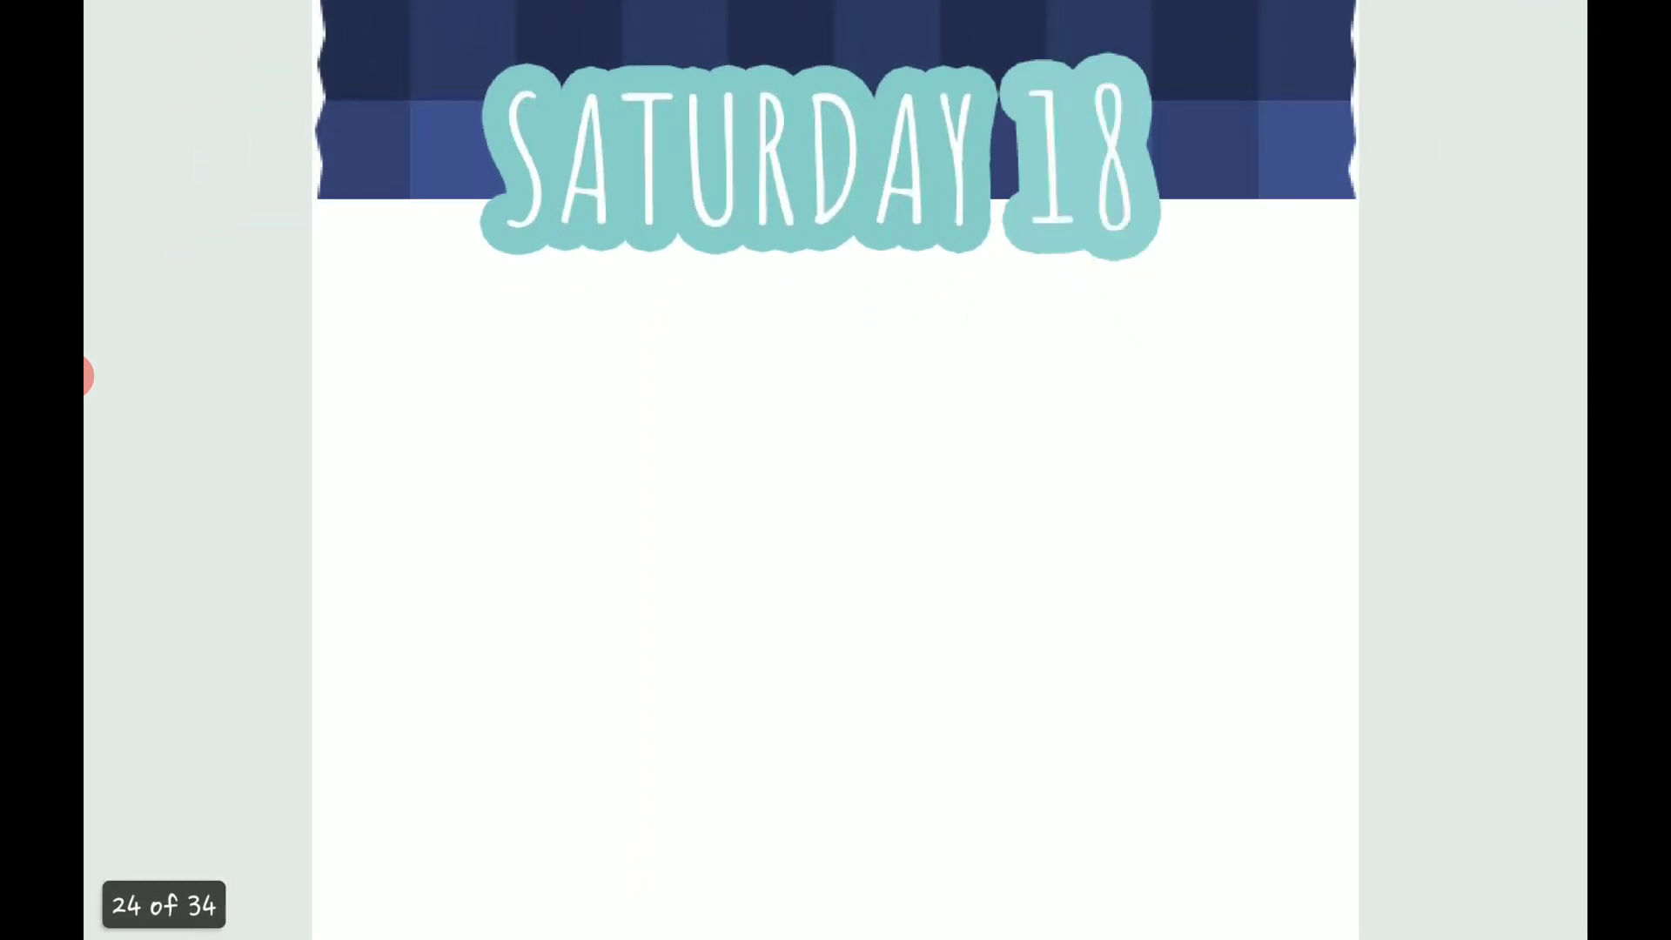
pyautogui.click(1084, 158)
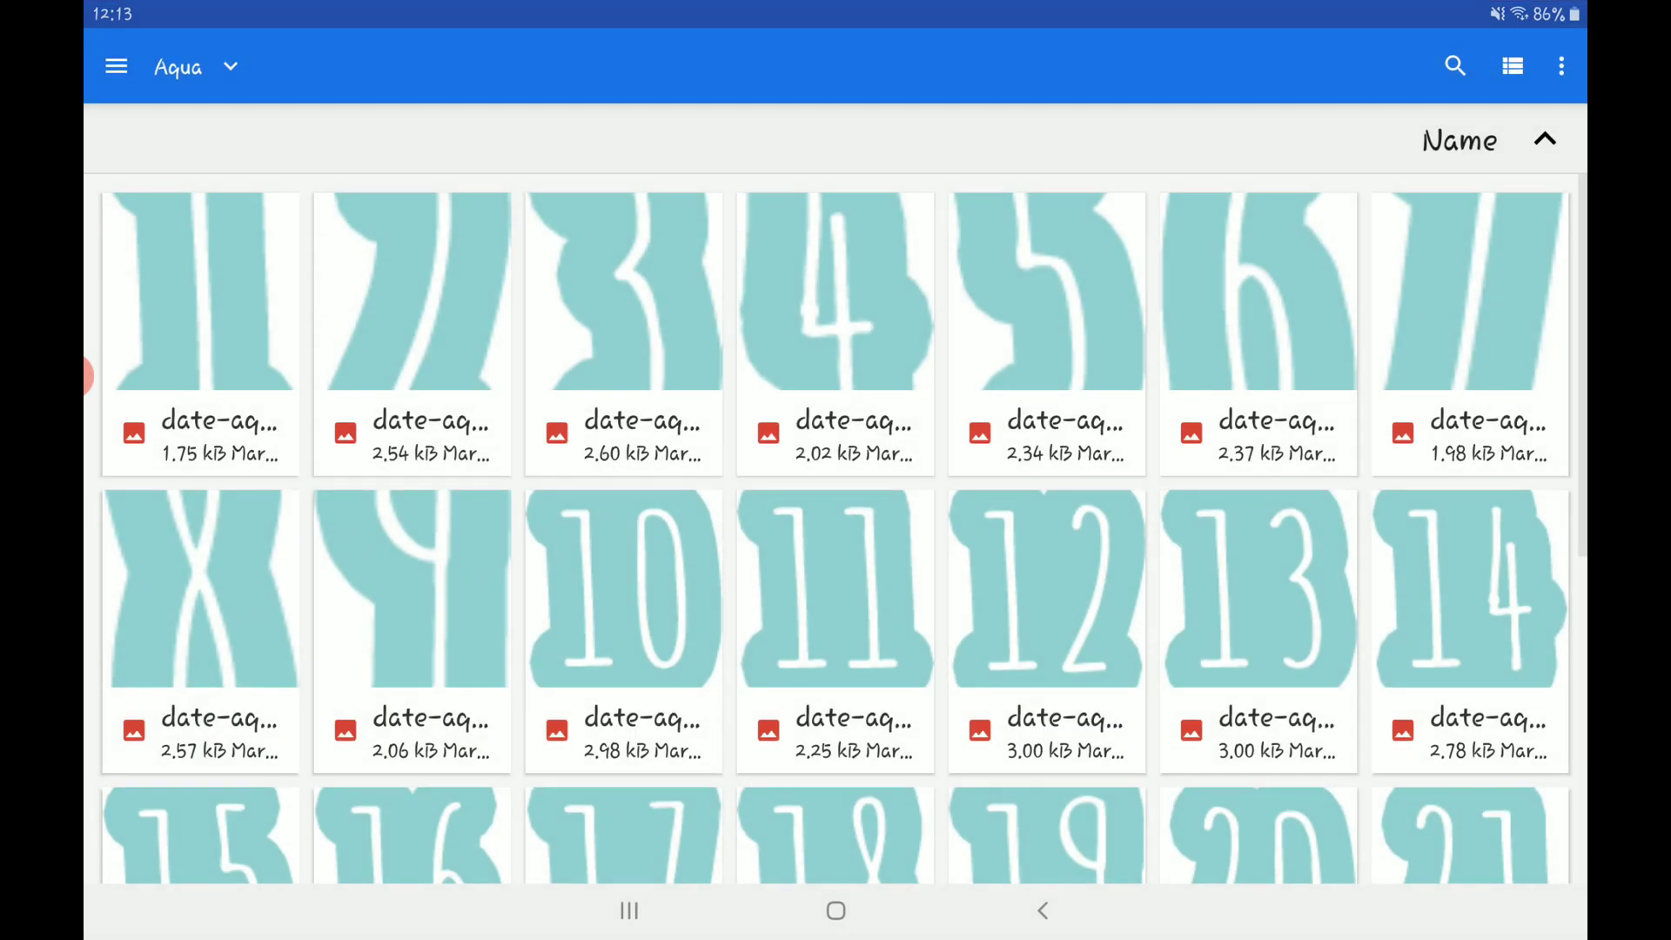
# Insert a chalkboard sticky note from Owl Obsession Apr20's Sticky Notes and Boxes folder.
pyautogui.click(1043, 910)
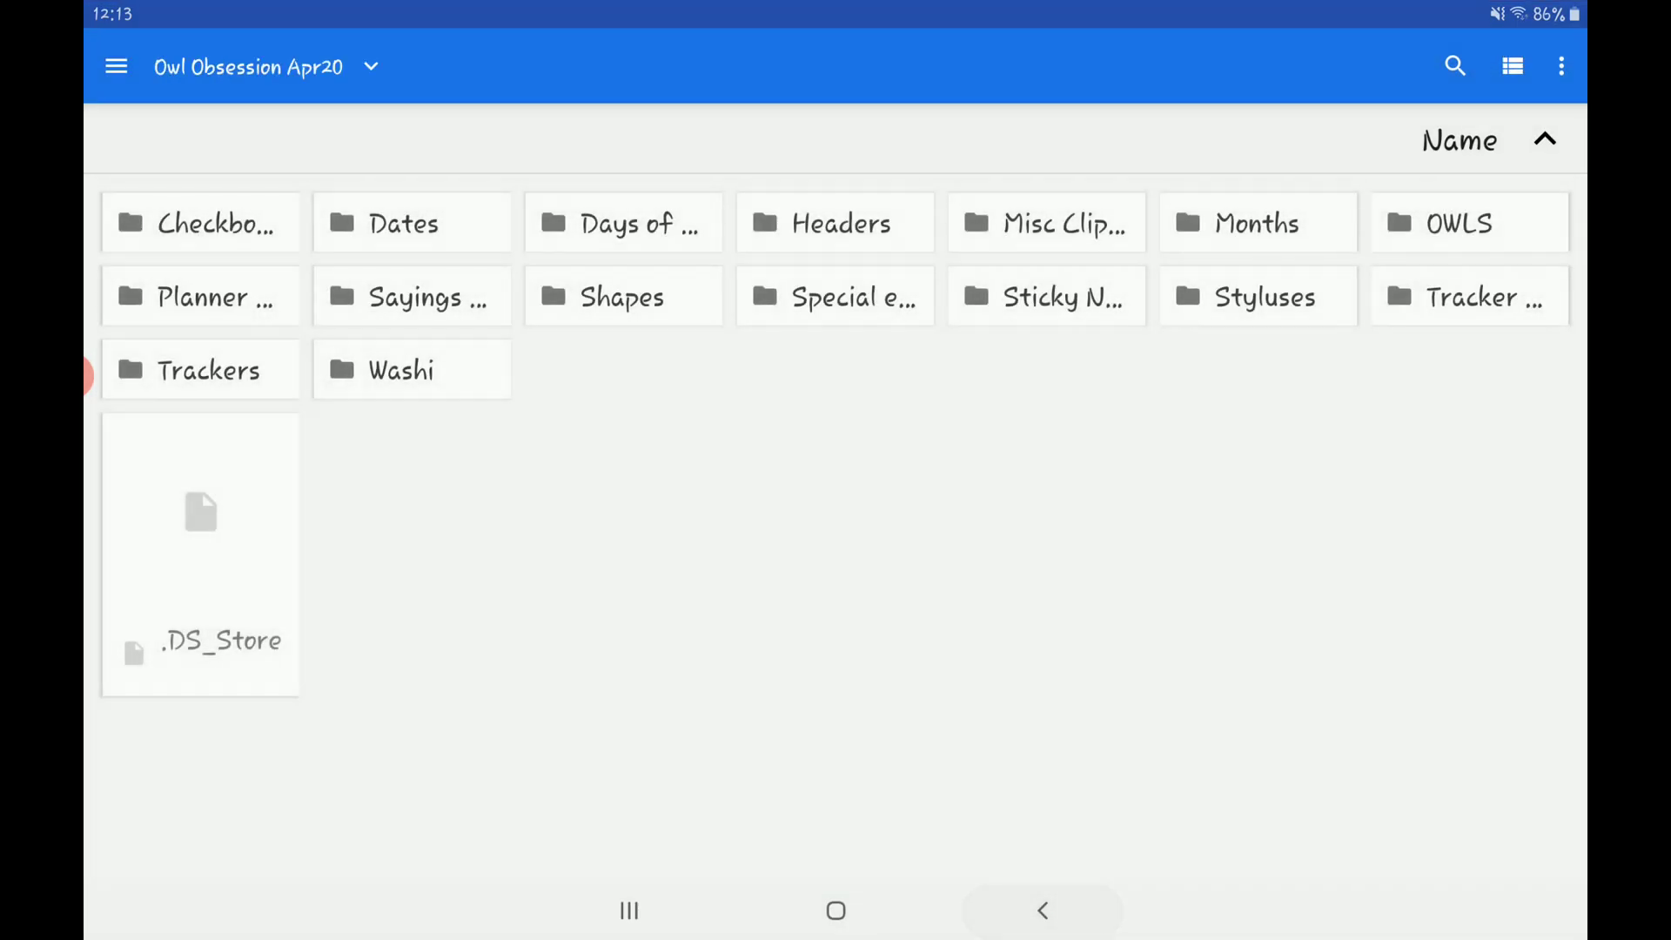
pyautogui.click(1063, 297)
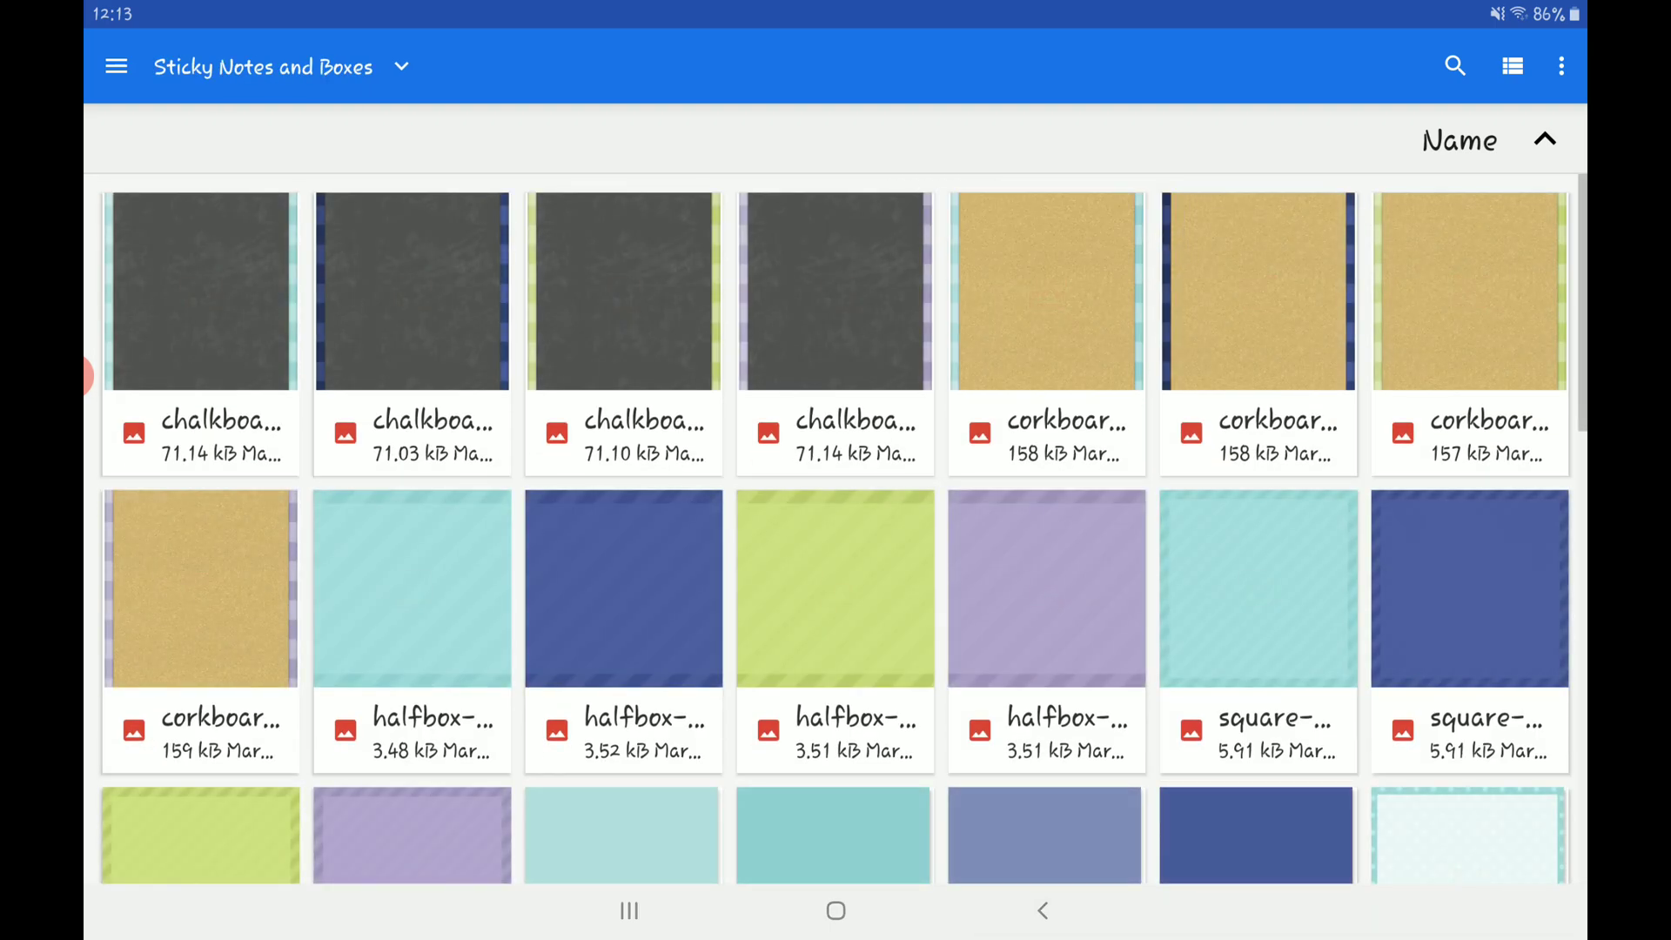
pyautogui.scroll(-5, 835, 522)
pyautogui.click(1469, 587)
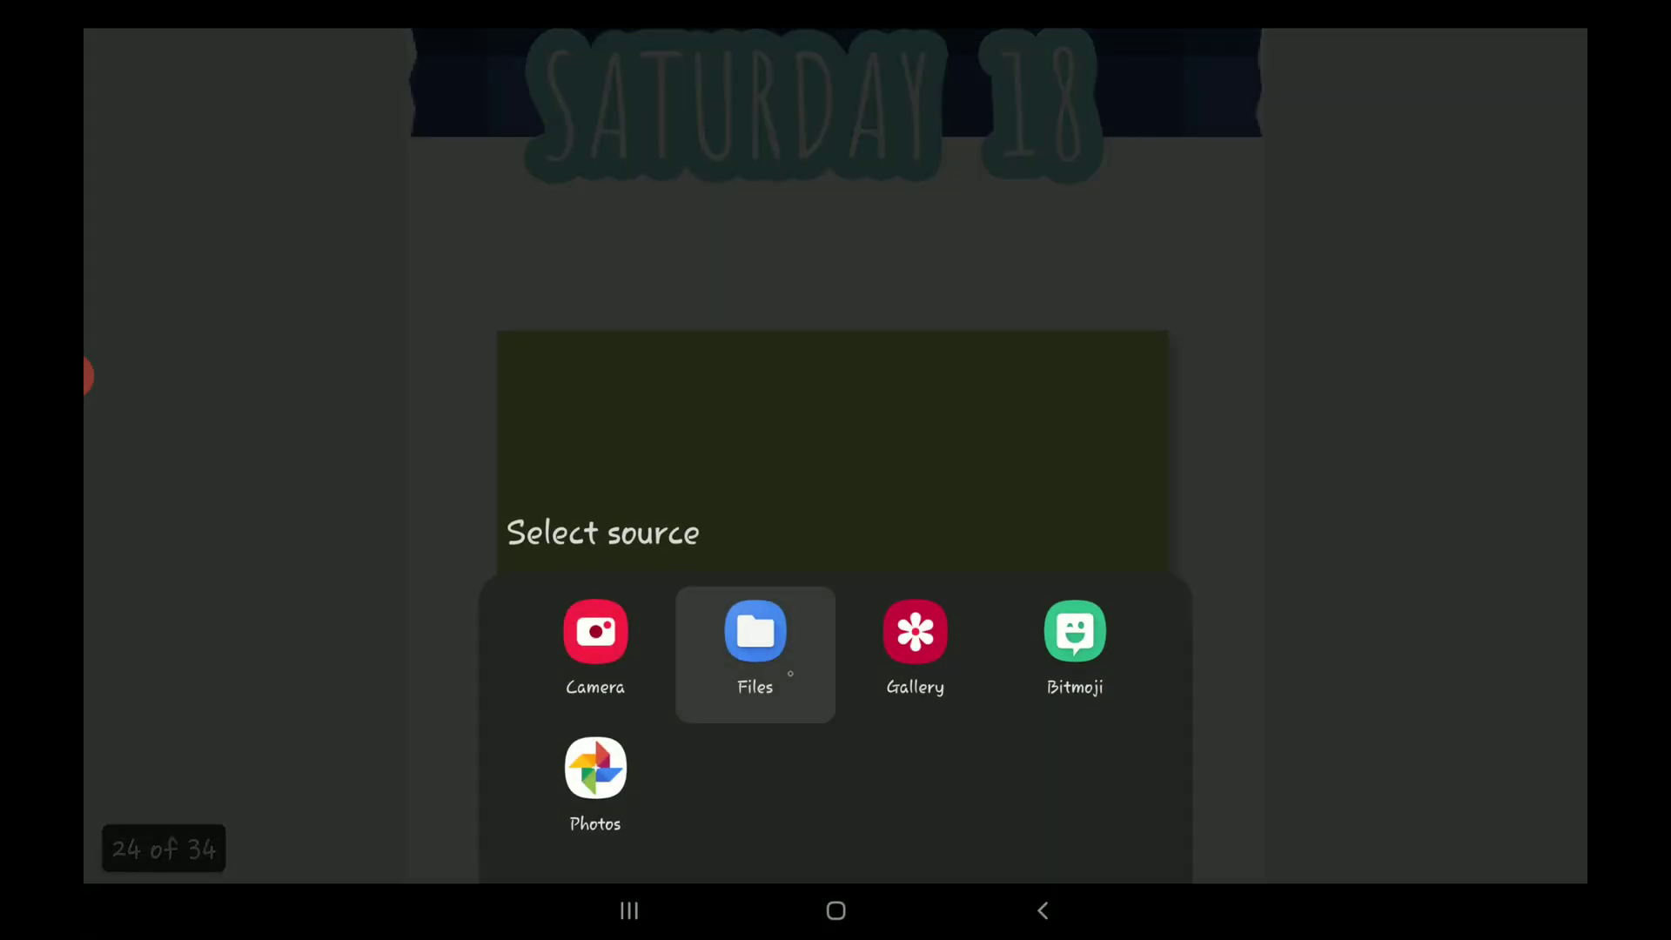
# Start another image from Files and go back up to the Owl Obsession Apr20 folder.
pyautogui.click(754, 633)
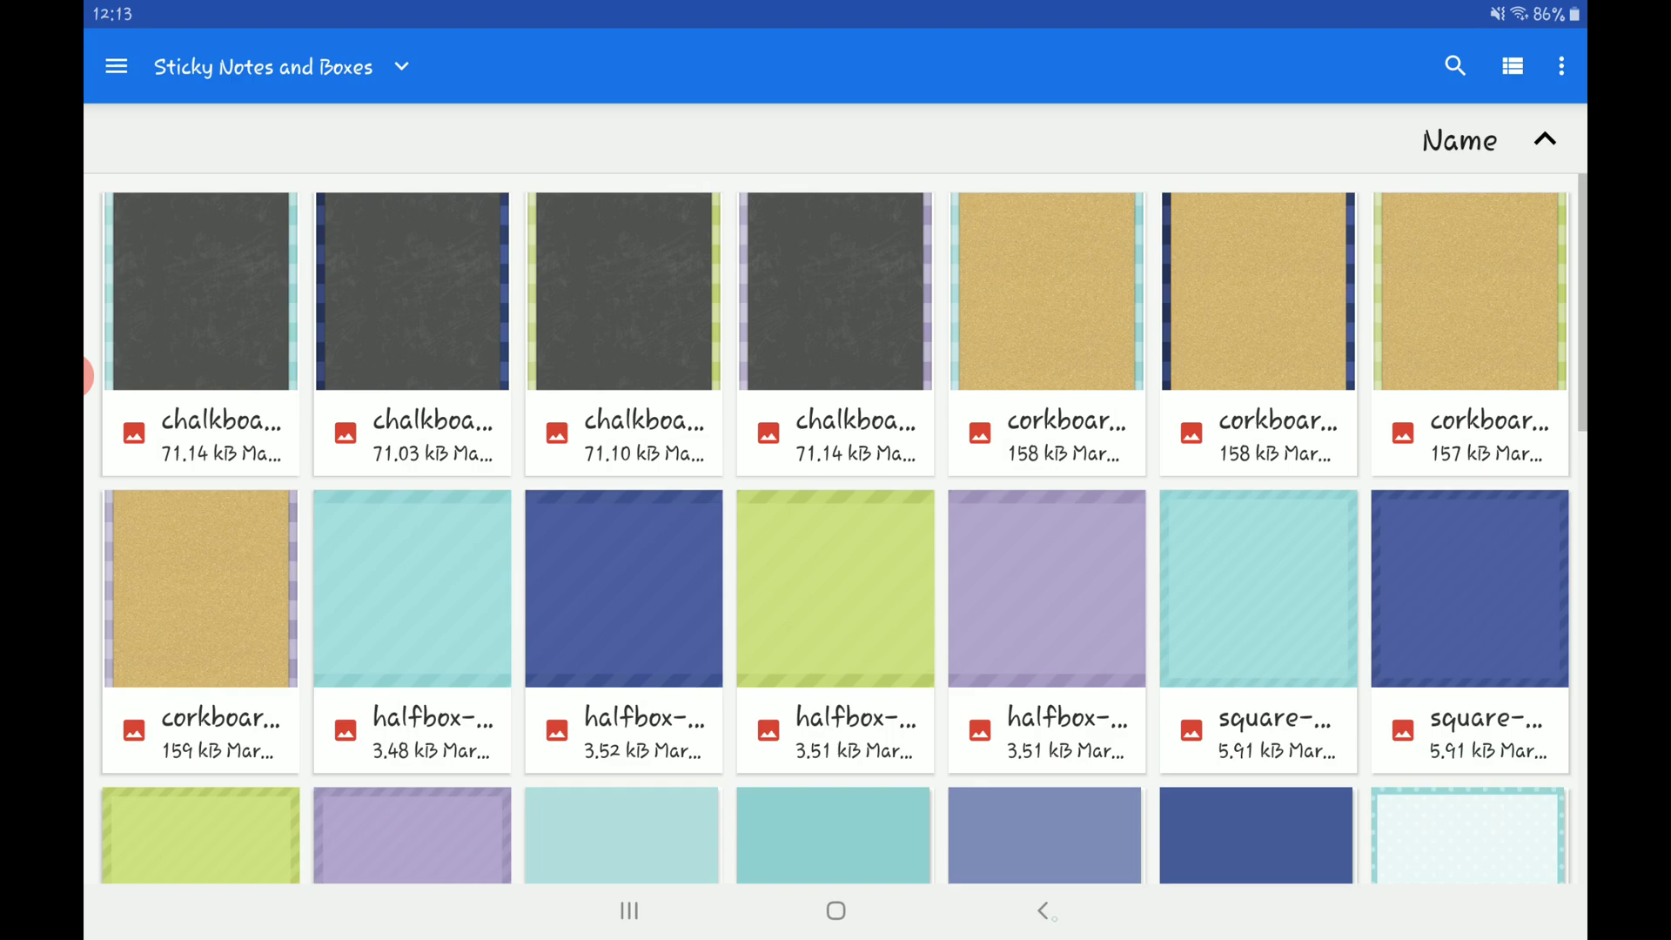
pyautogui.click(1042, 909)
# Browse Headers > Purple and show the purple header images as a detailed list.
pyautogui.click(835, 222)
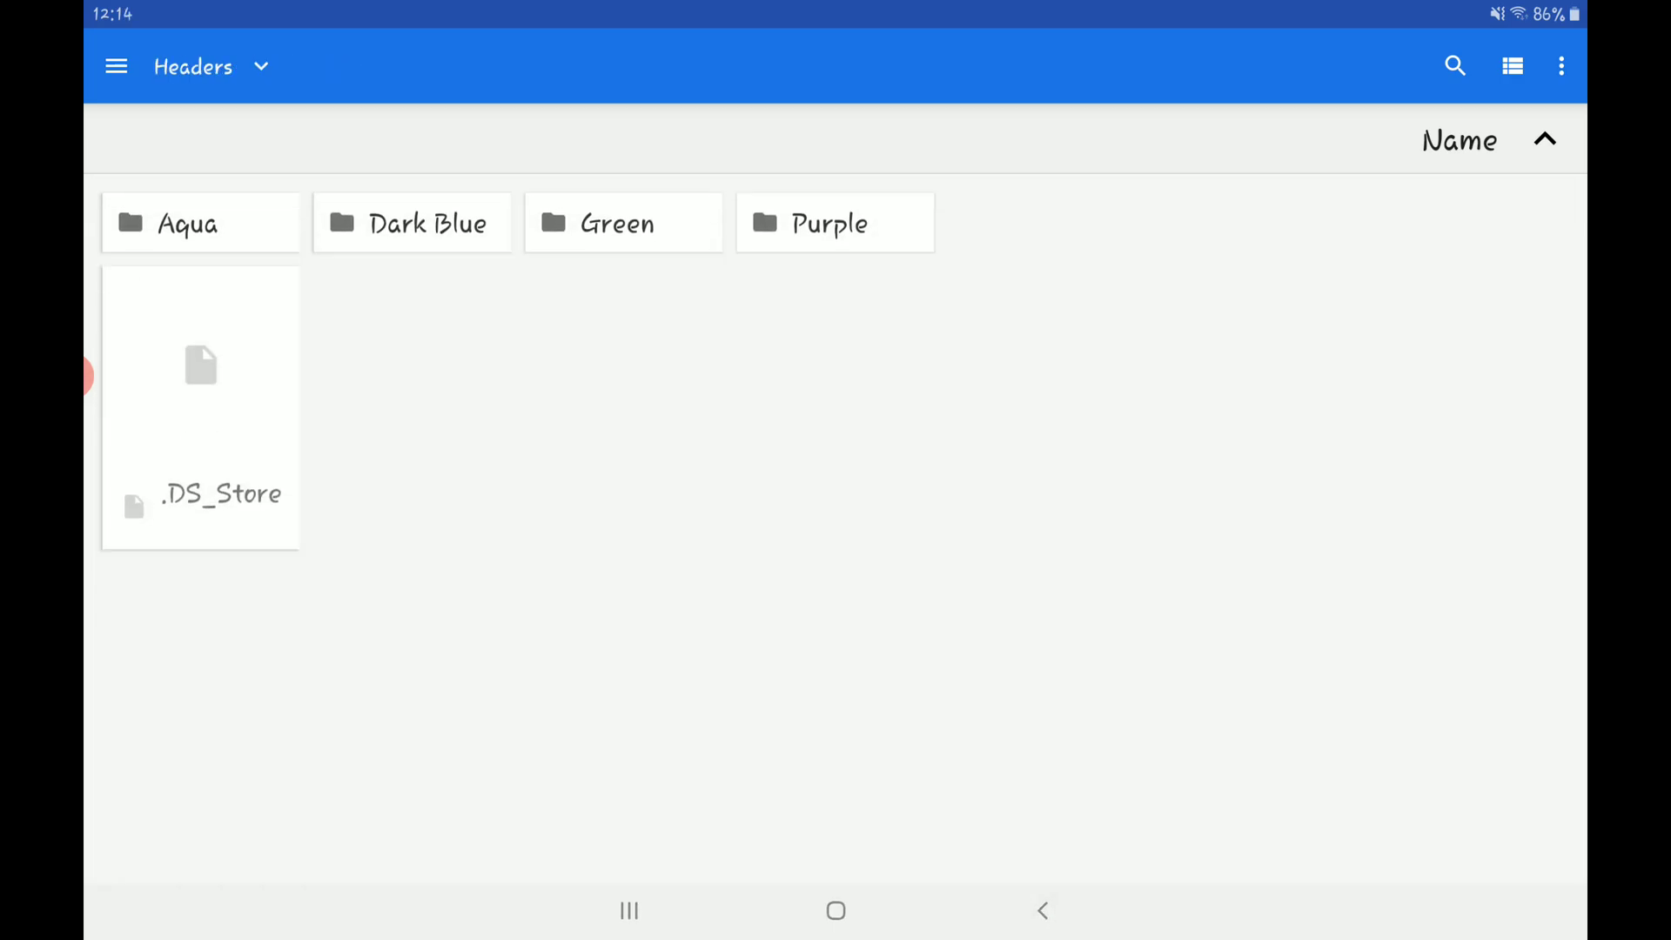
pyautogui.click(1043, 911)
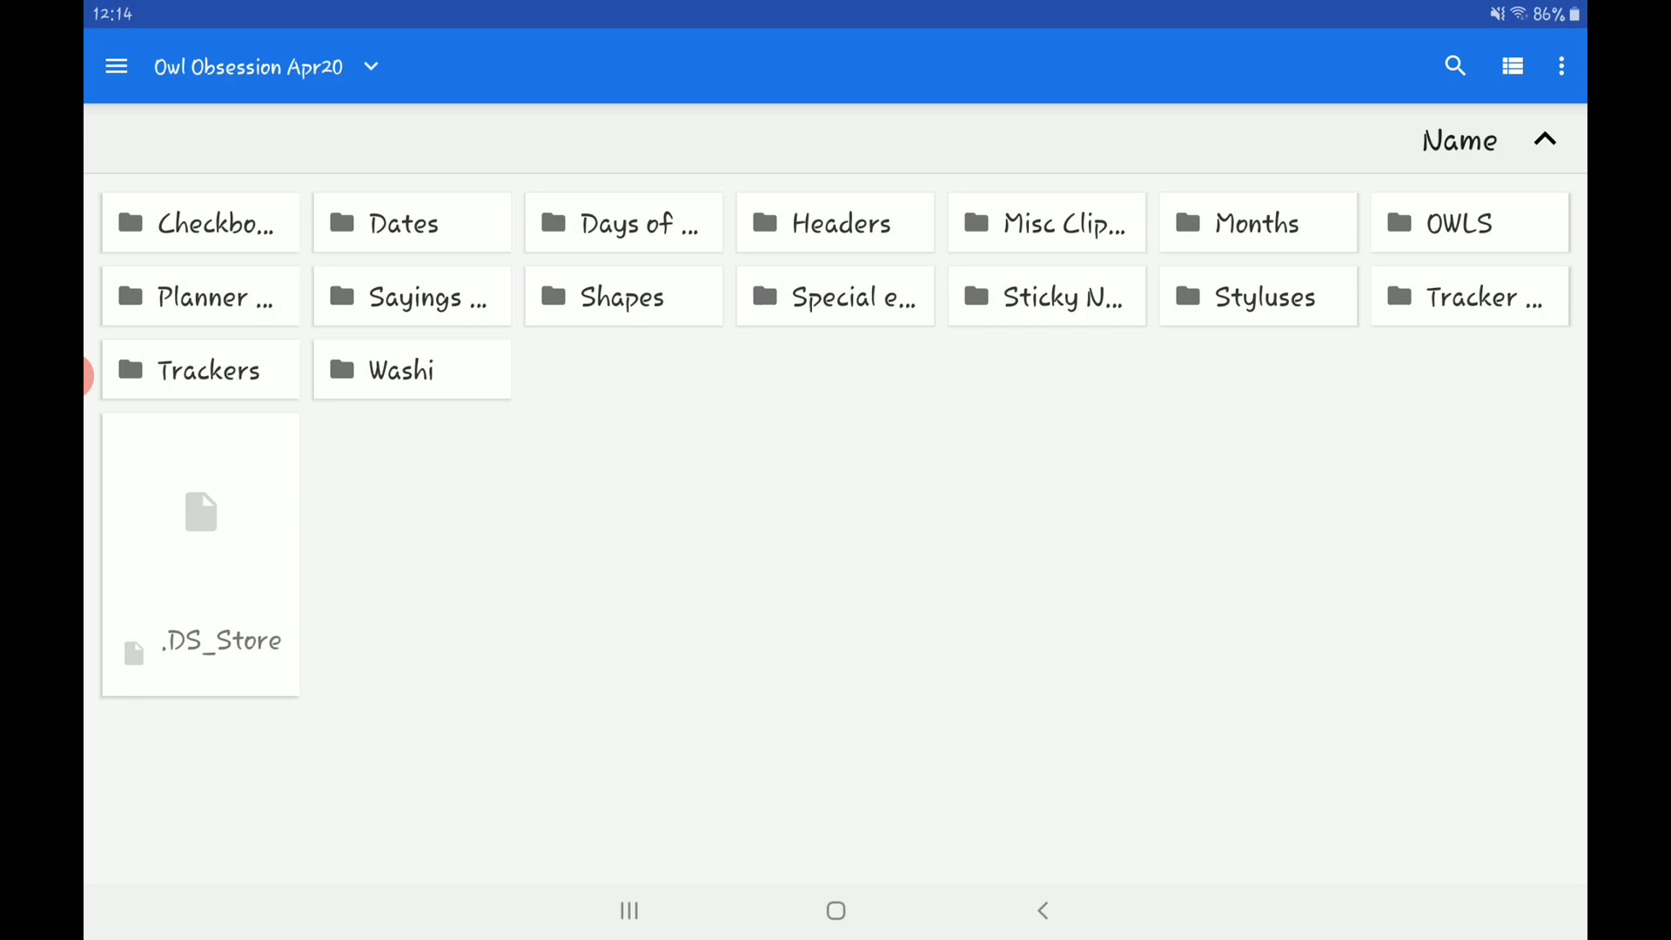
pyautogui.click(835, 224)
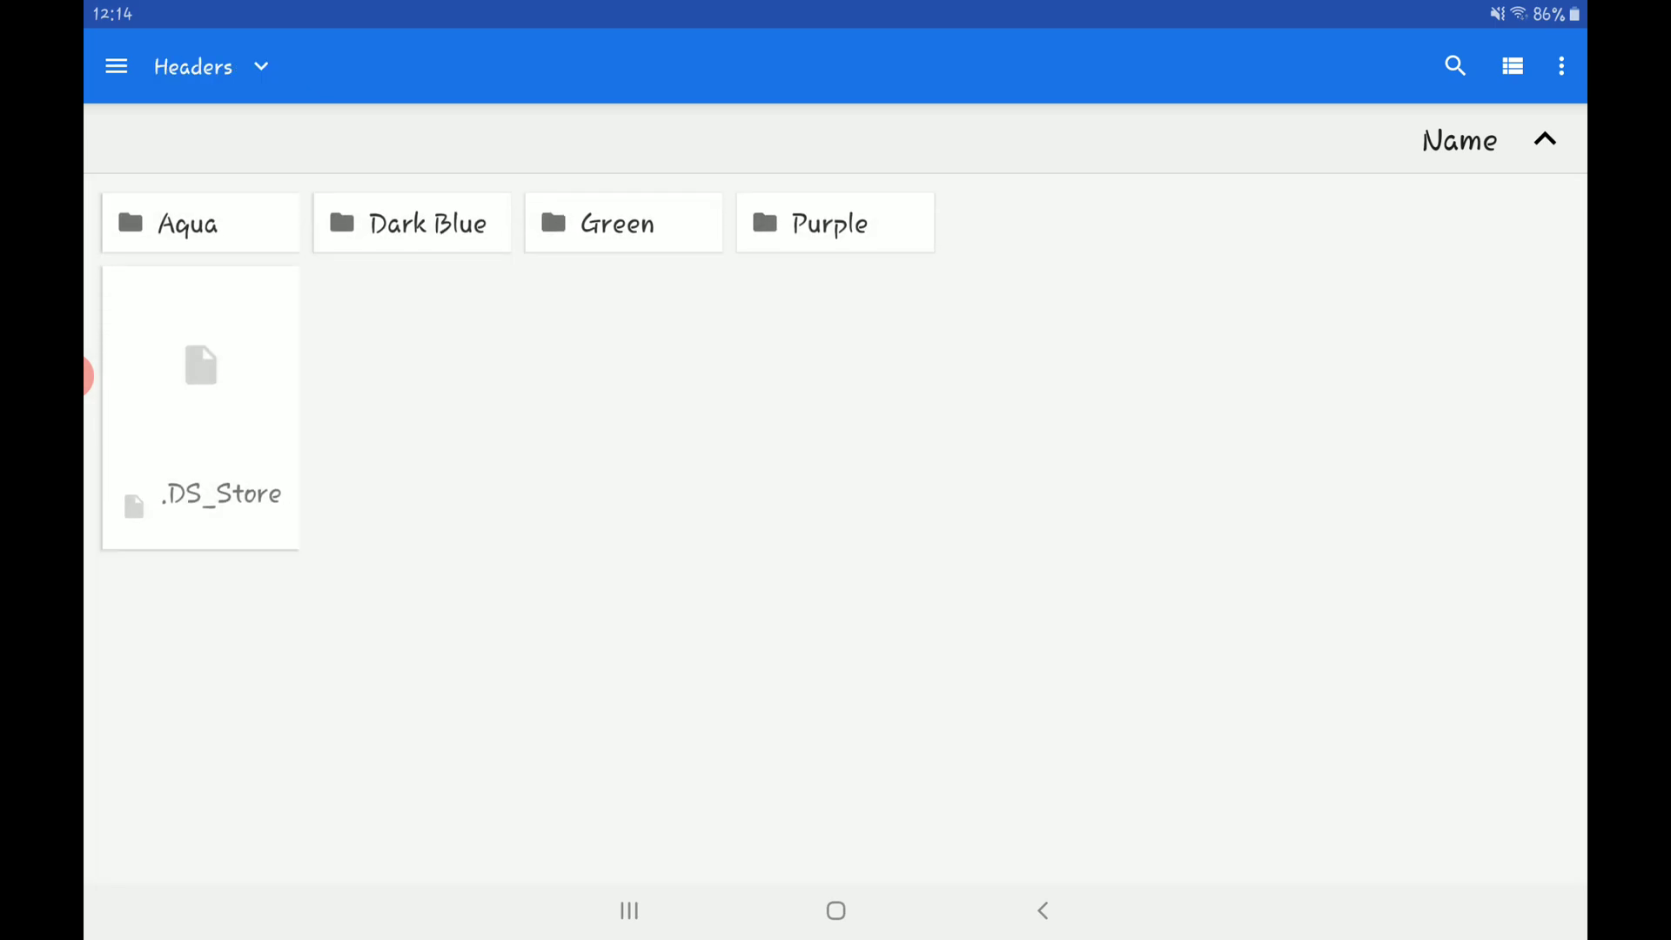
pyautogui.click(829, 222)
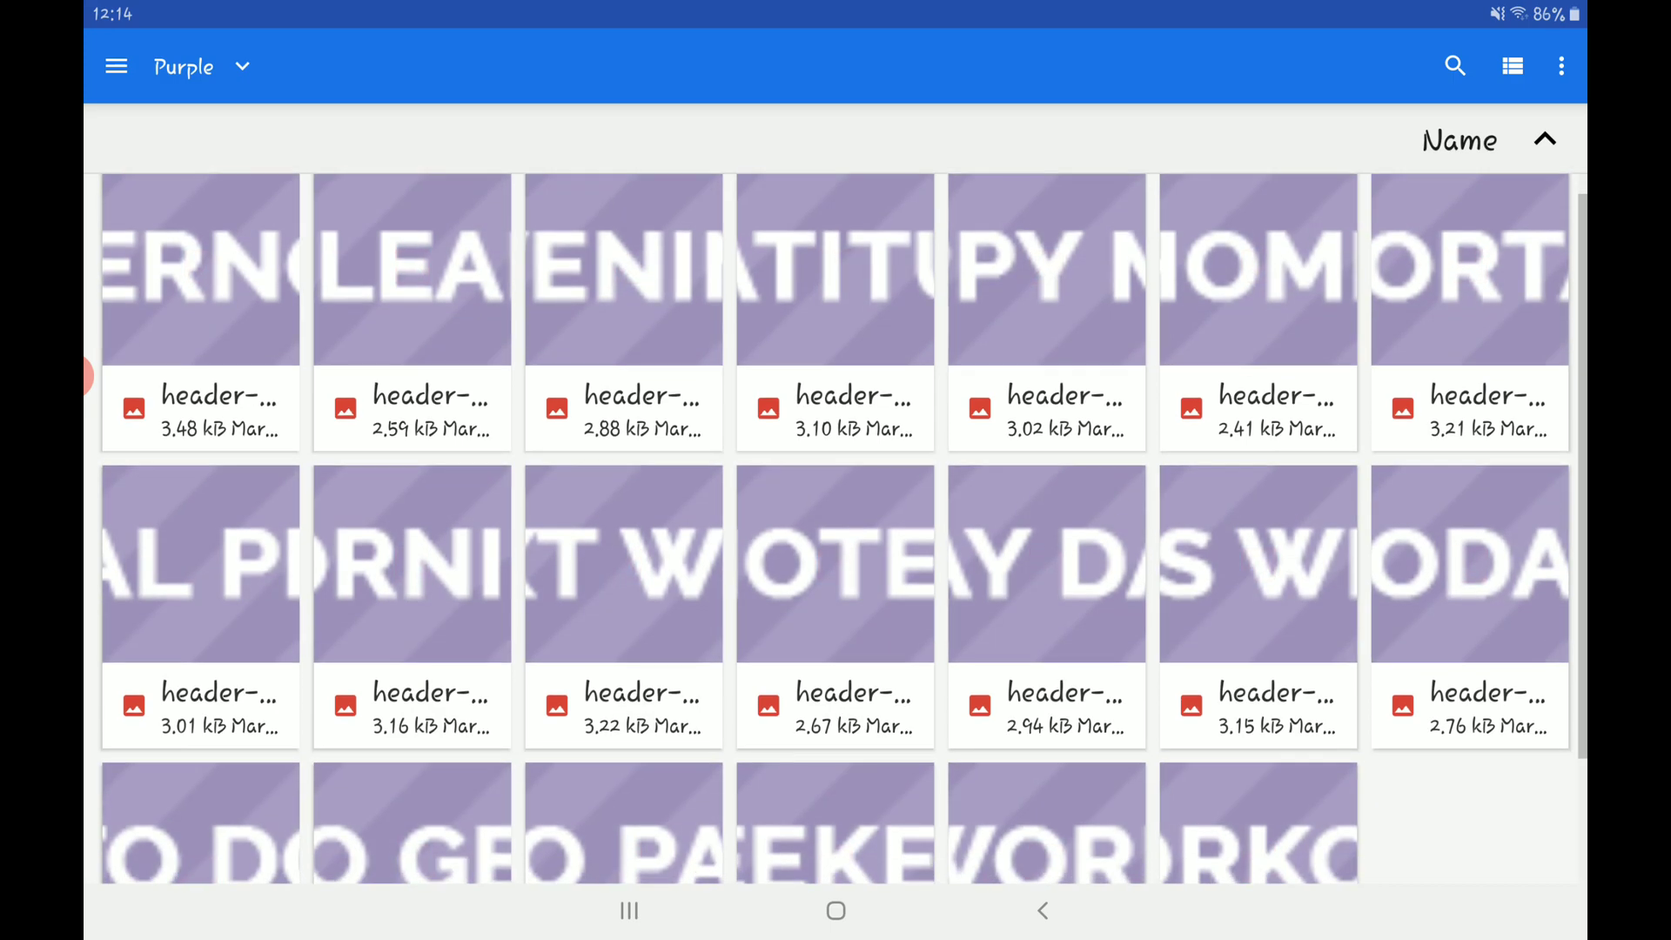
pyautogui.click(1513, 65)
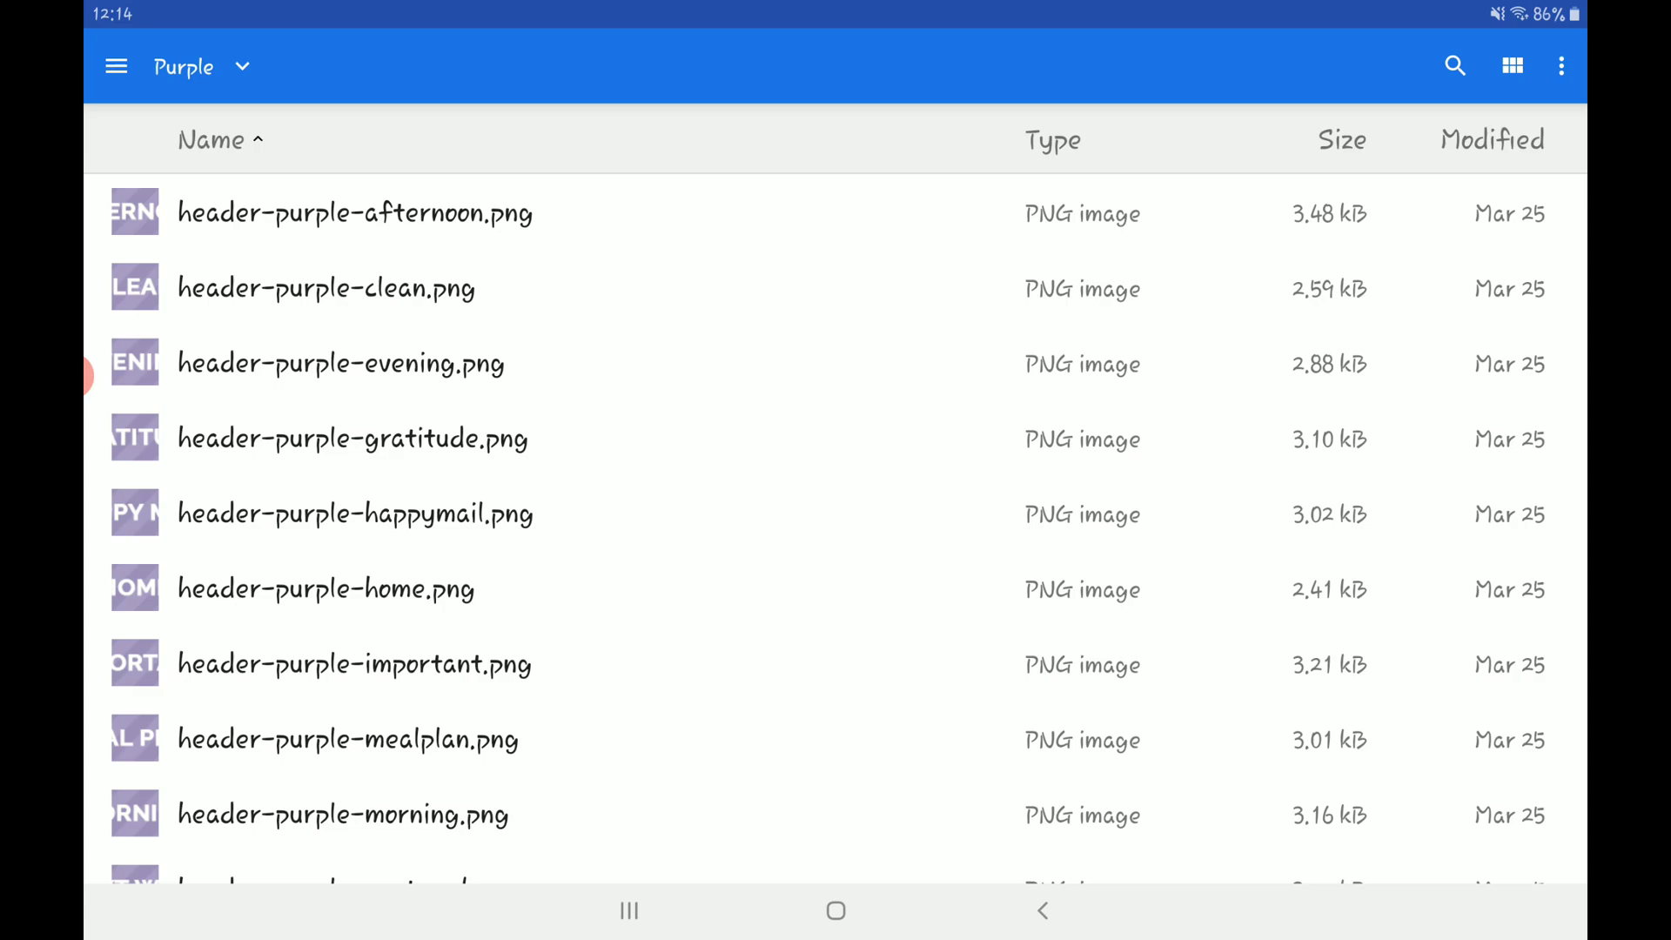
pyautogui.scroll(-10, 837, 523)
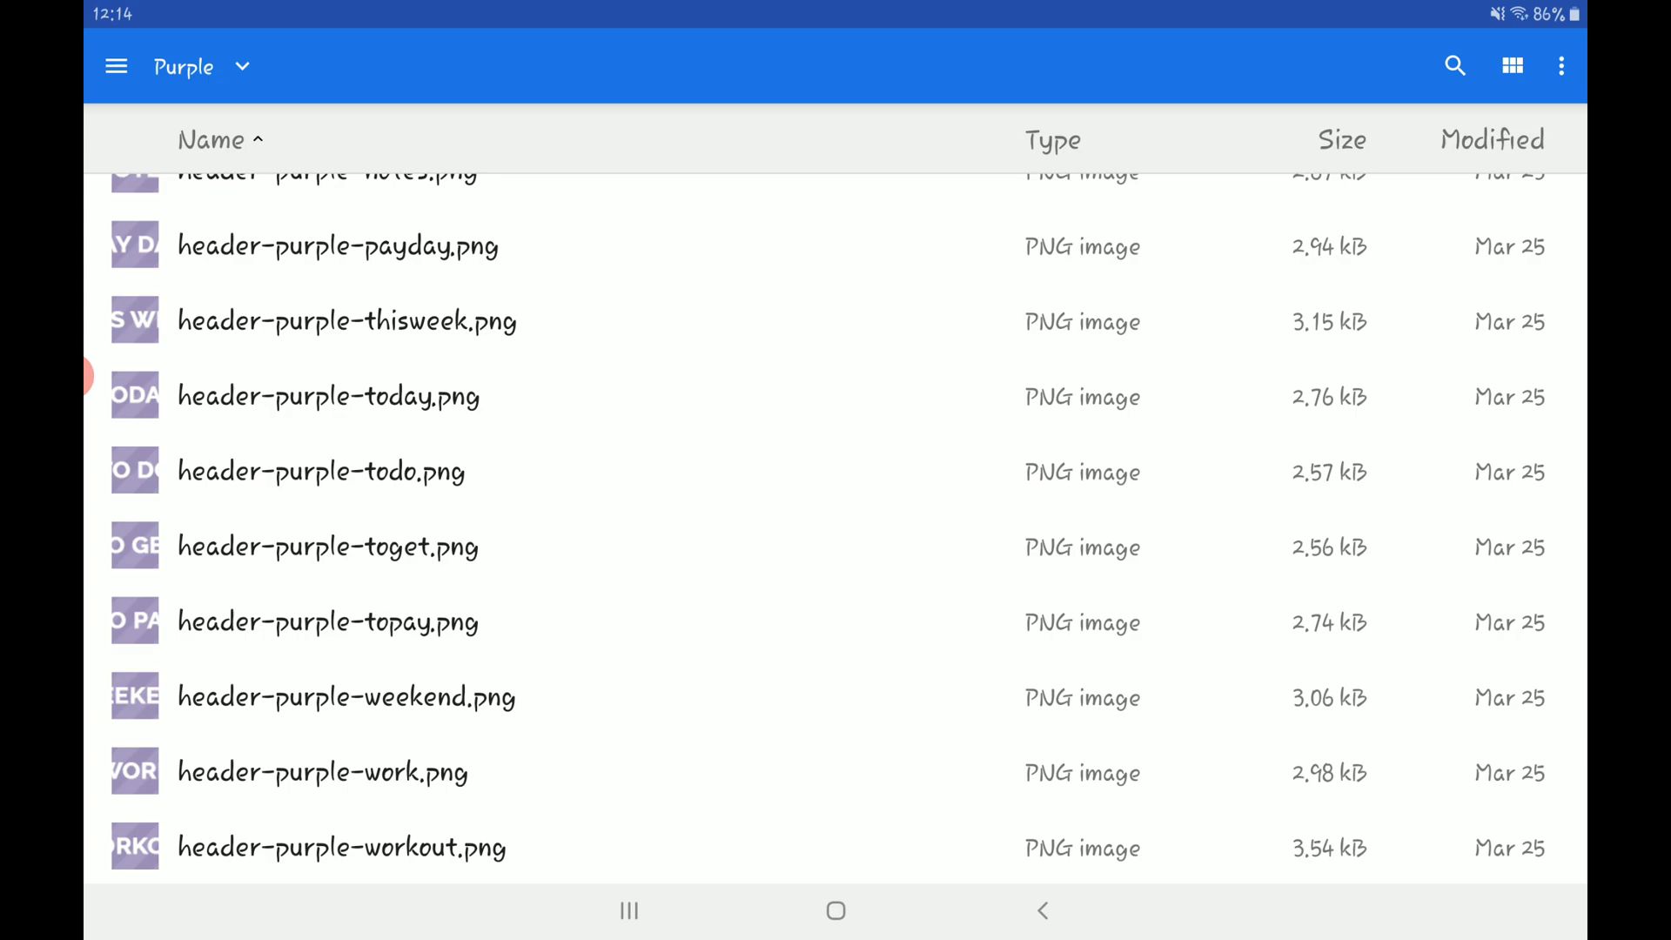
pyautogui.scroll(-3, 836, 523)
# Back in the planner, enlarge the TODAY sticker and move it slightly higher.
pyautogui.click(327, 396)
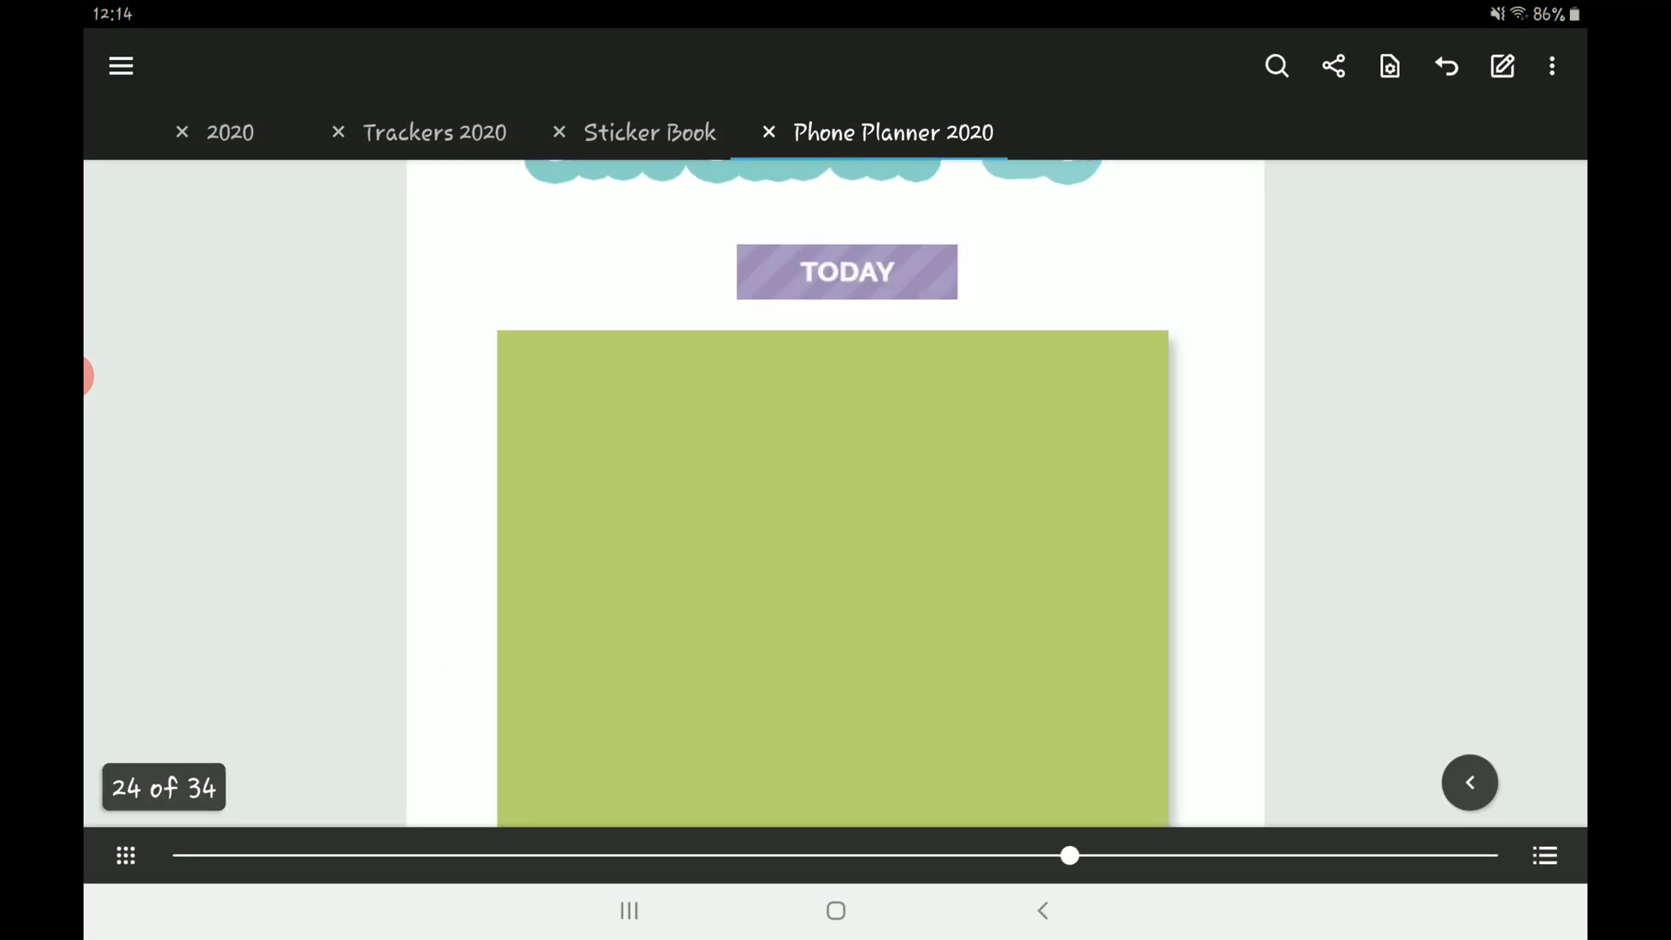
pyautogui.click(847, 272)
pyautogui.moveTo(884, 374); pyautogui.dragTo(1064, 421)
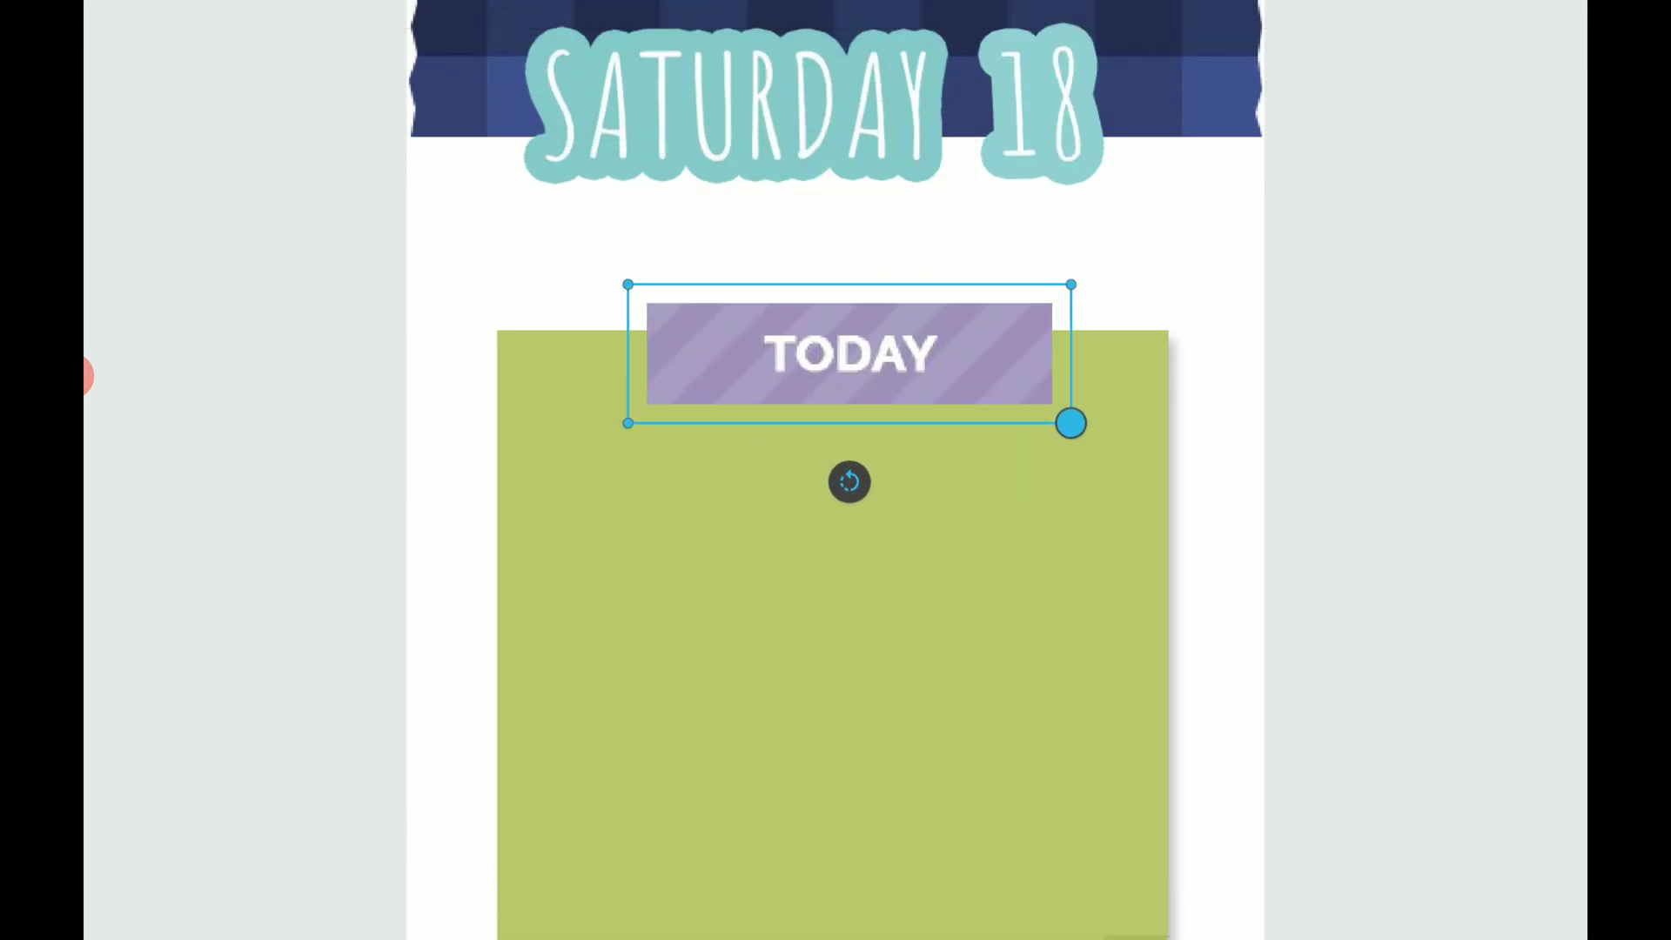
pyautogui.moveTo(847, 353); pyautogui.dragTo(842, 313)
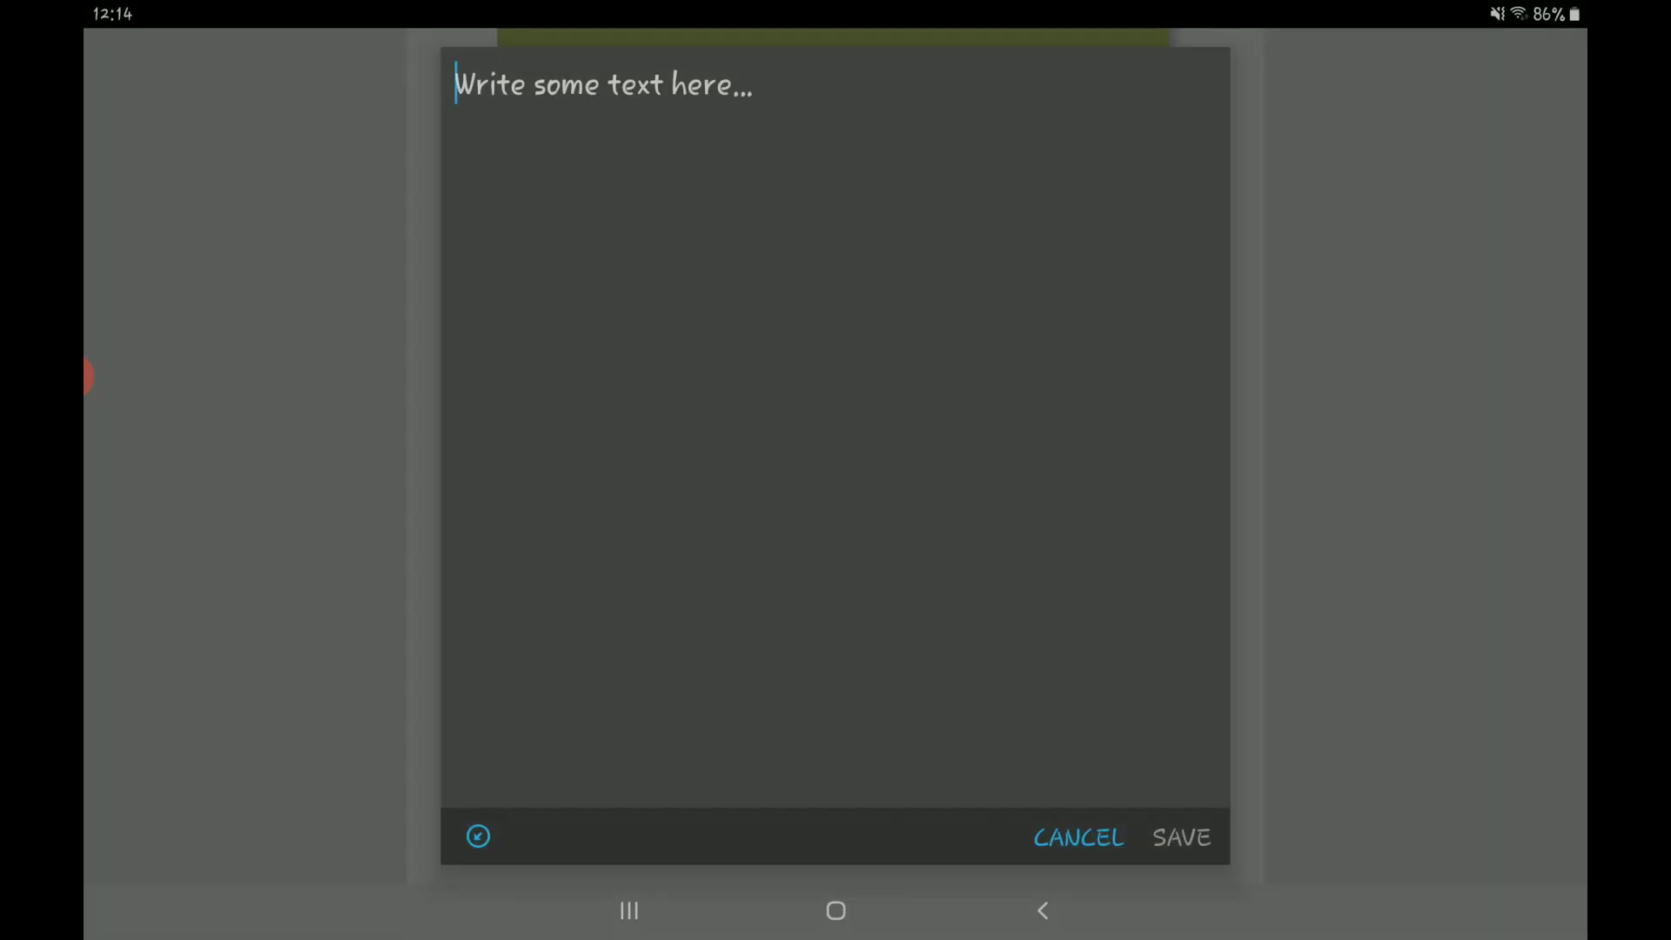
# Paste the saved to-do list from the keyboard clipboard into the note and save it onto the page.
pyautogui.click(929, 350)
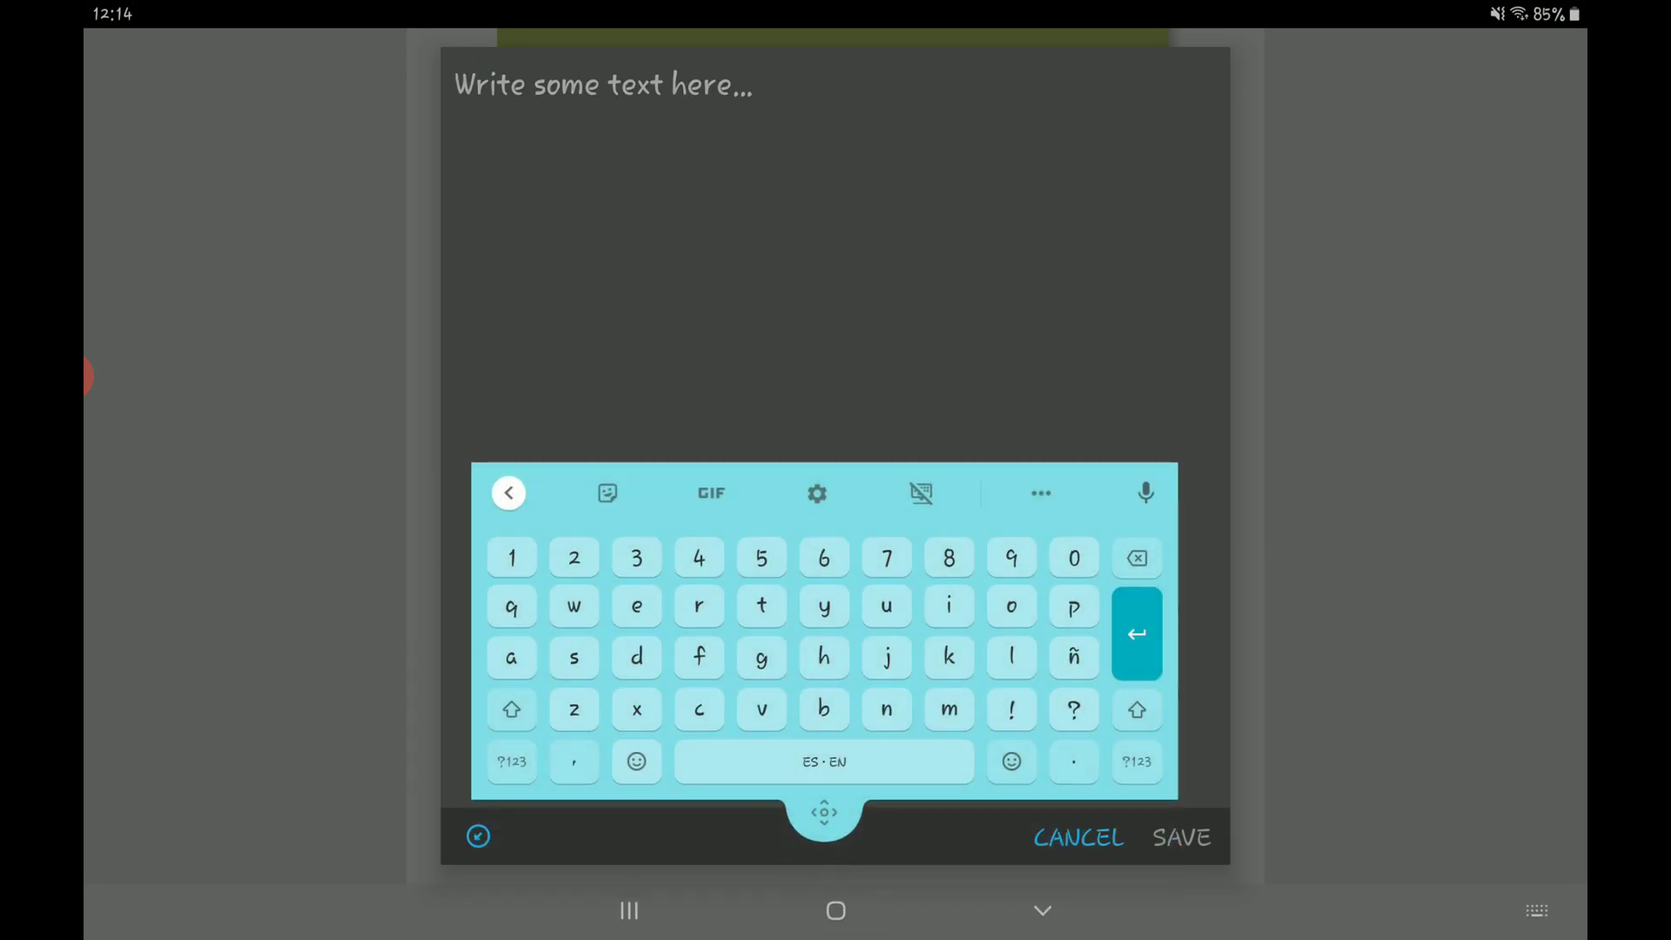
pyautogui.click(920, 492)
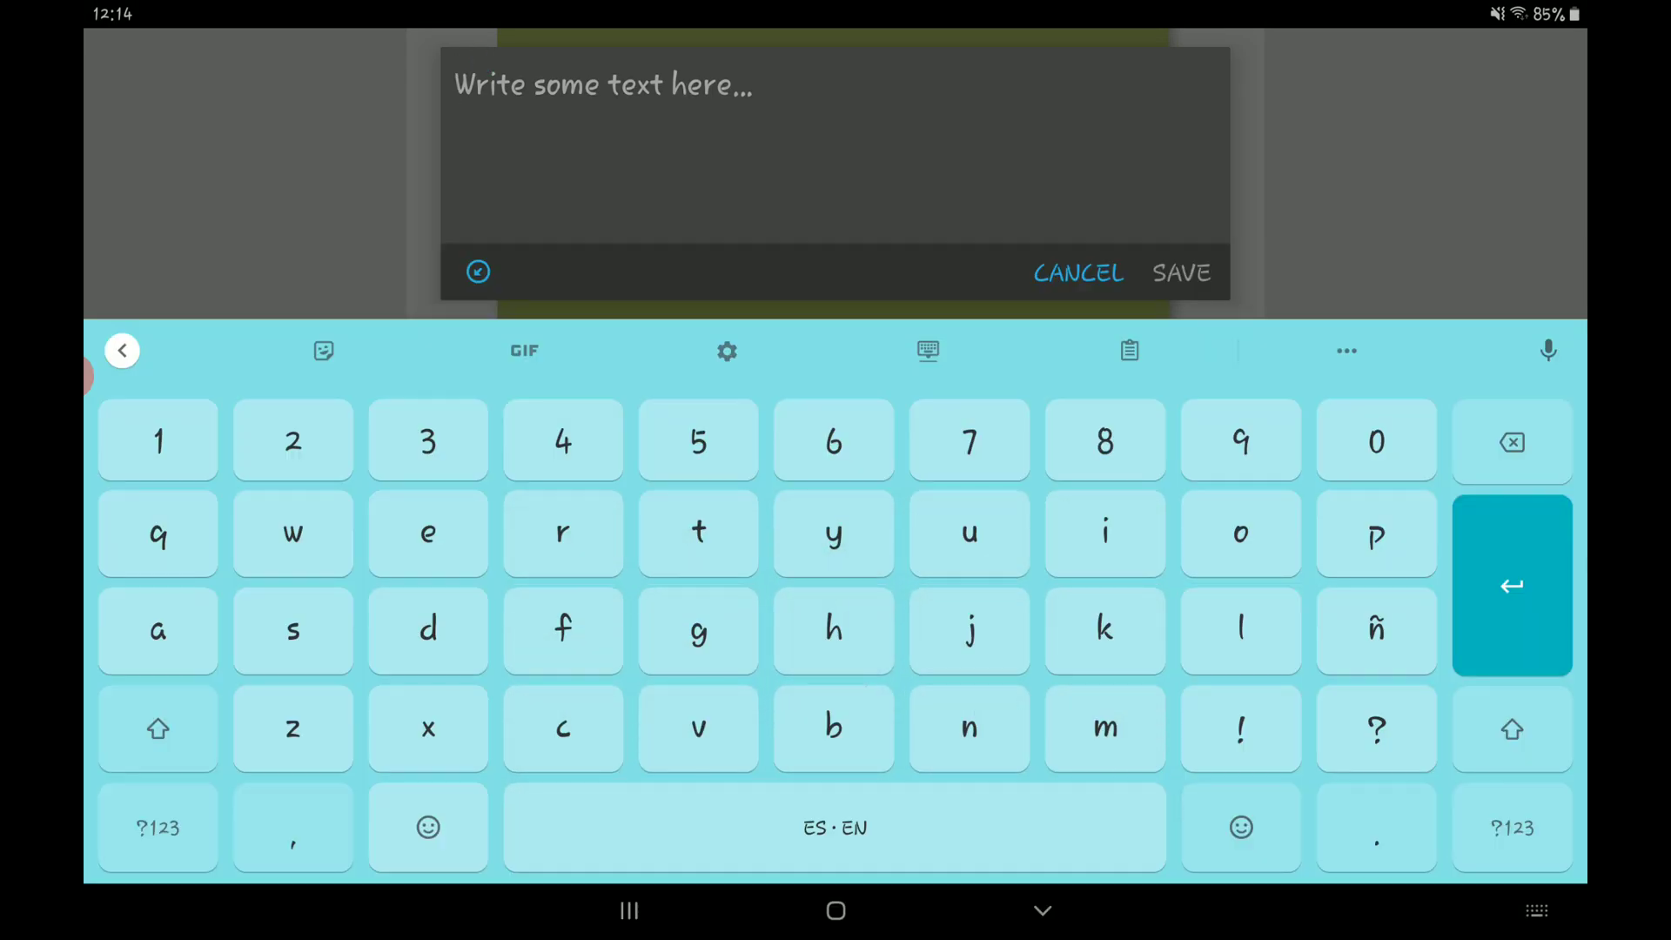
pyautogui.click(1129, 350)
pyautogui.click(1207, 488)
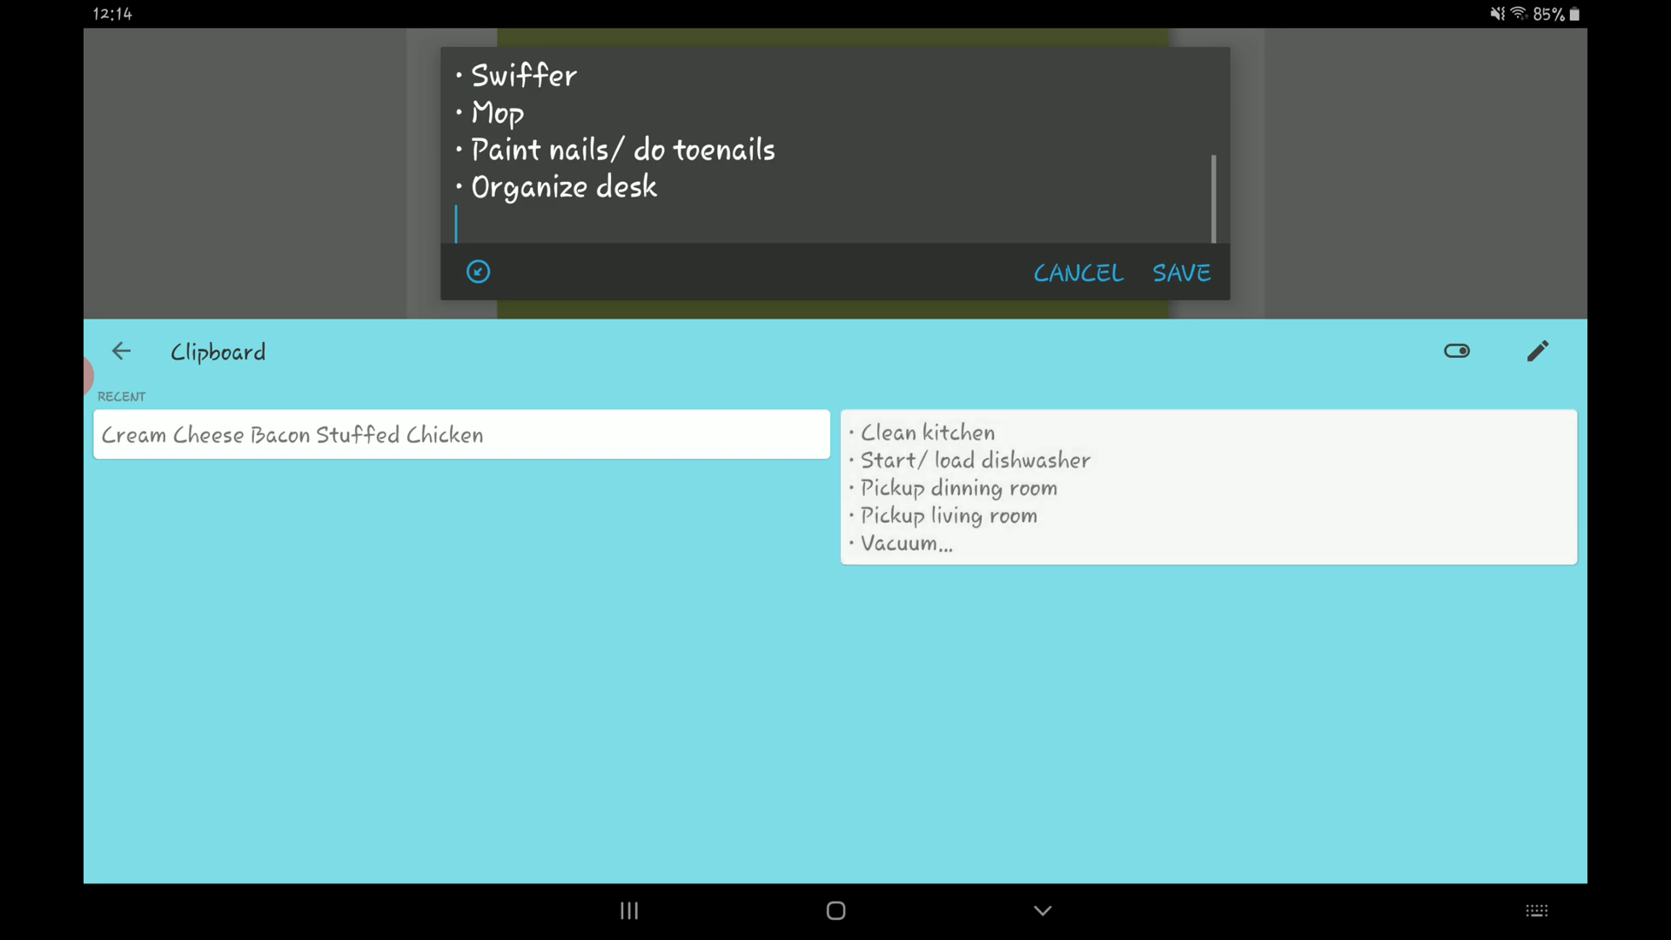
pyautogui.click(549, 224)
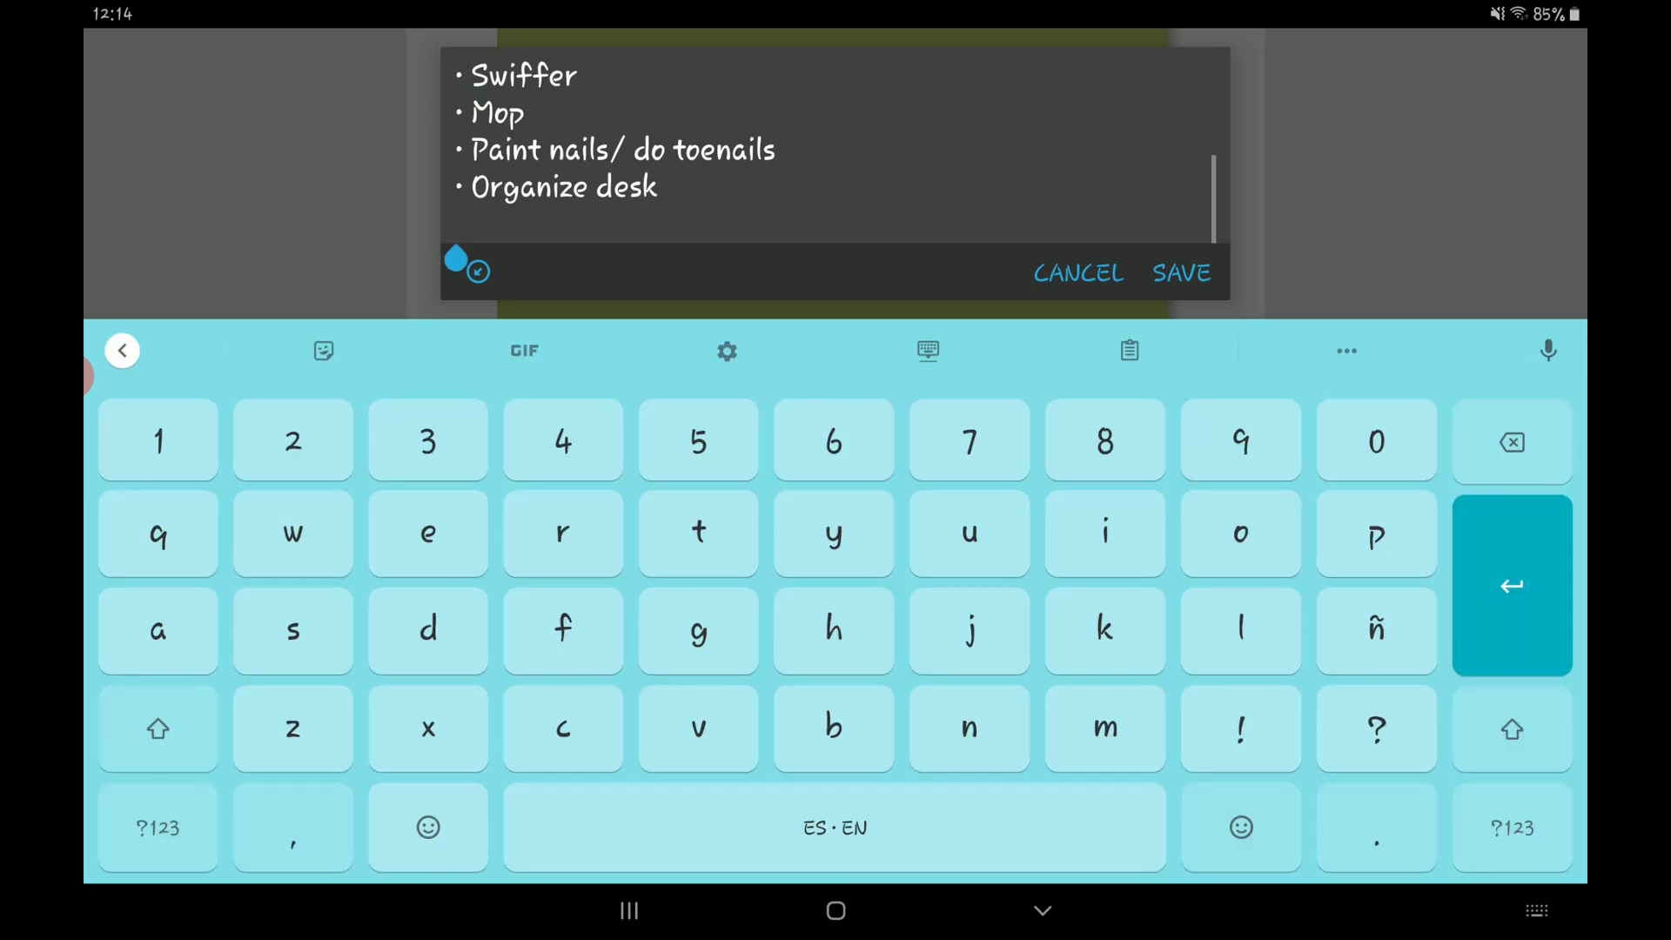
pyautogui.scroll(1, 609, 166)
pyautogui.click(1181, 271)
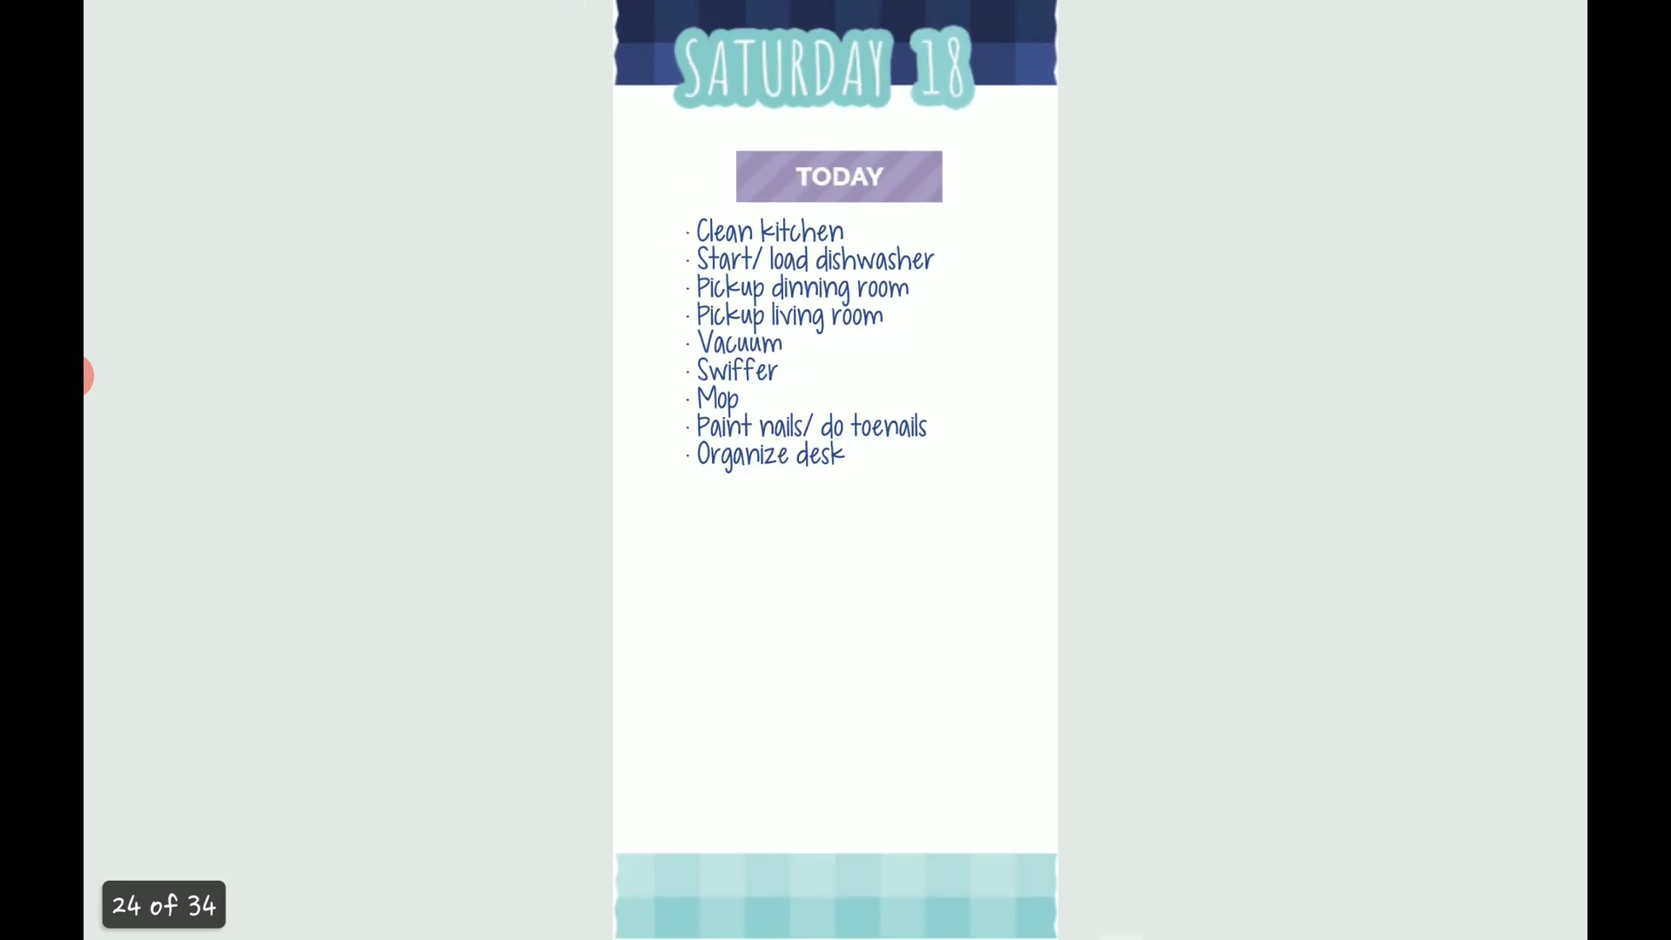
# Shift the to-do text slightly right on the sticky note, then begin inserting another image.
pyautogui.click(836, 340)
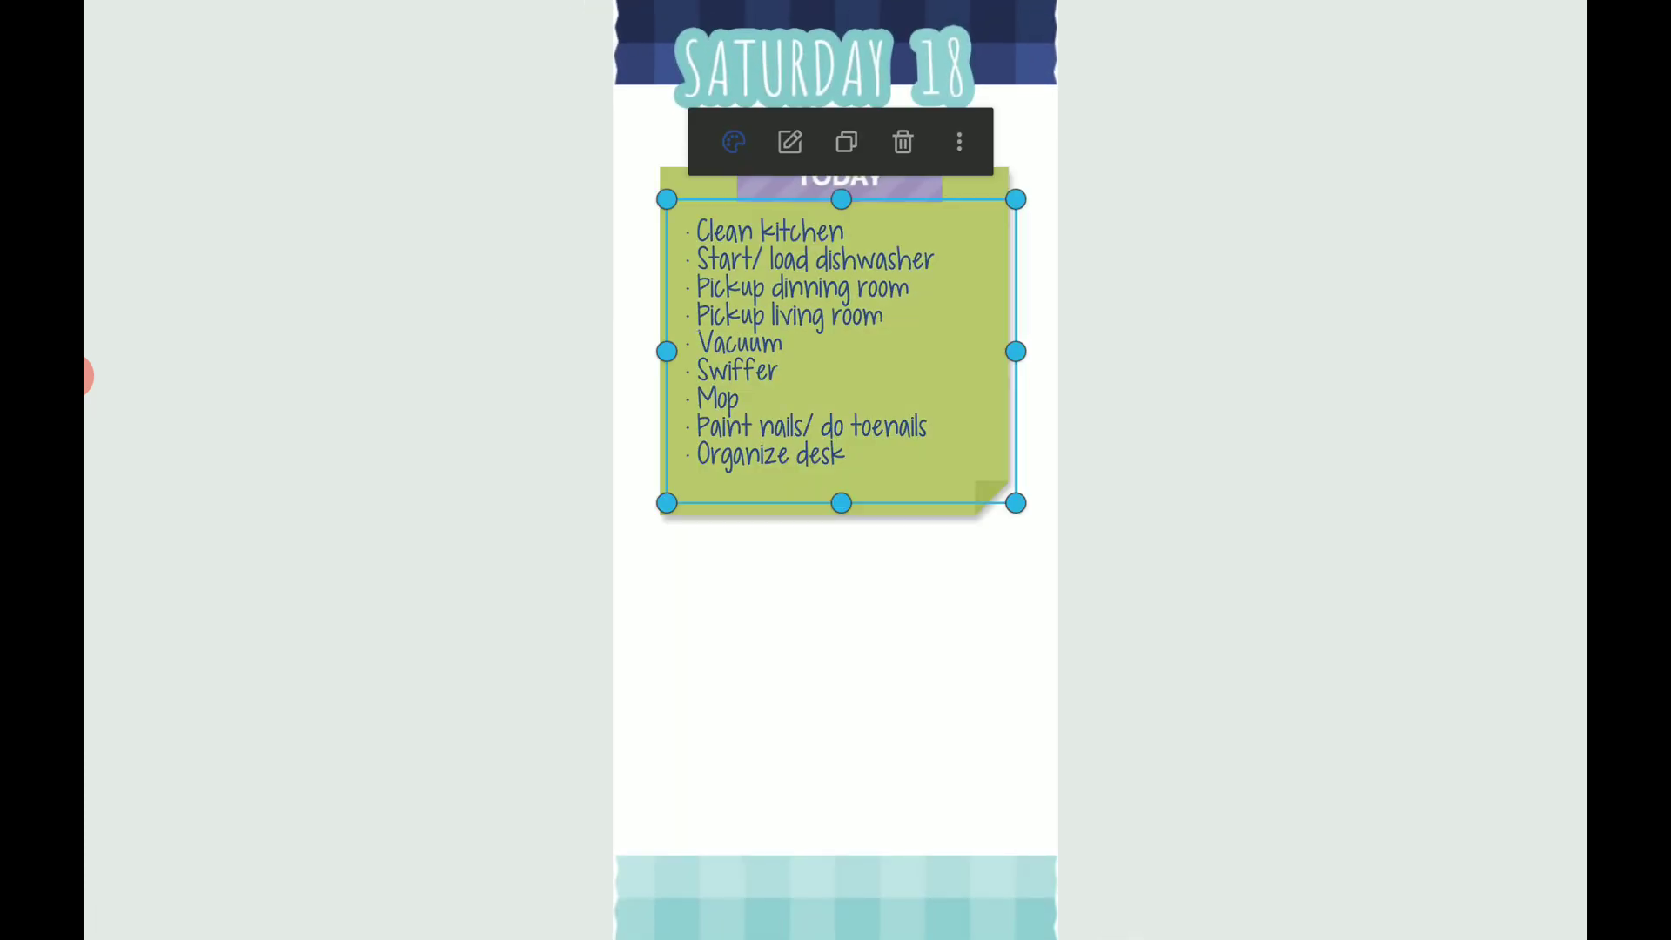
pyautogui.moveTo(672, 352); pyautogui.dragTo(679, 351)
pyautogui.click(1306, 587)
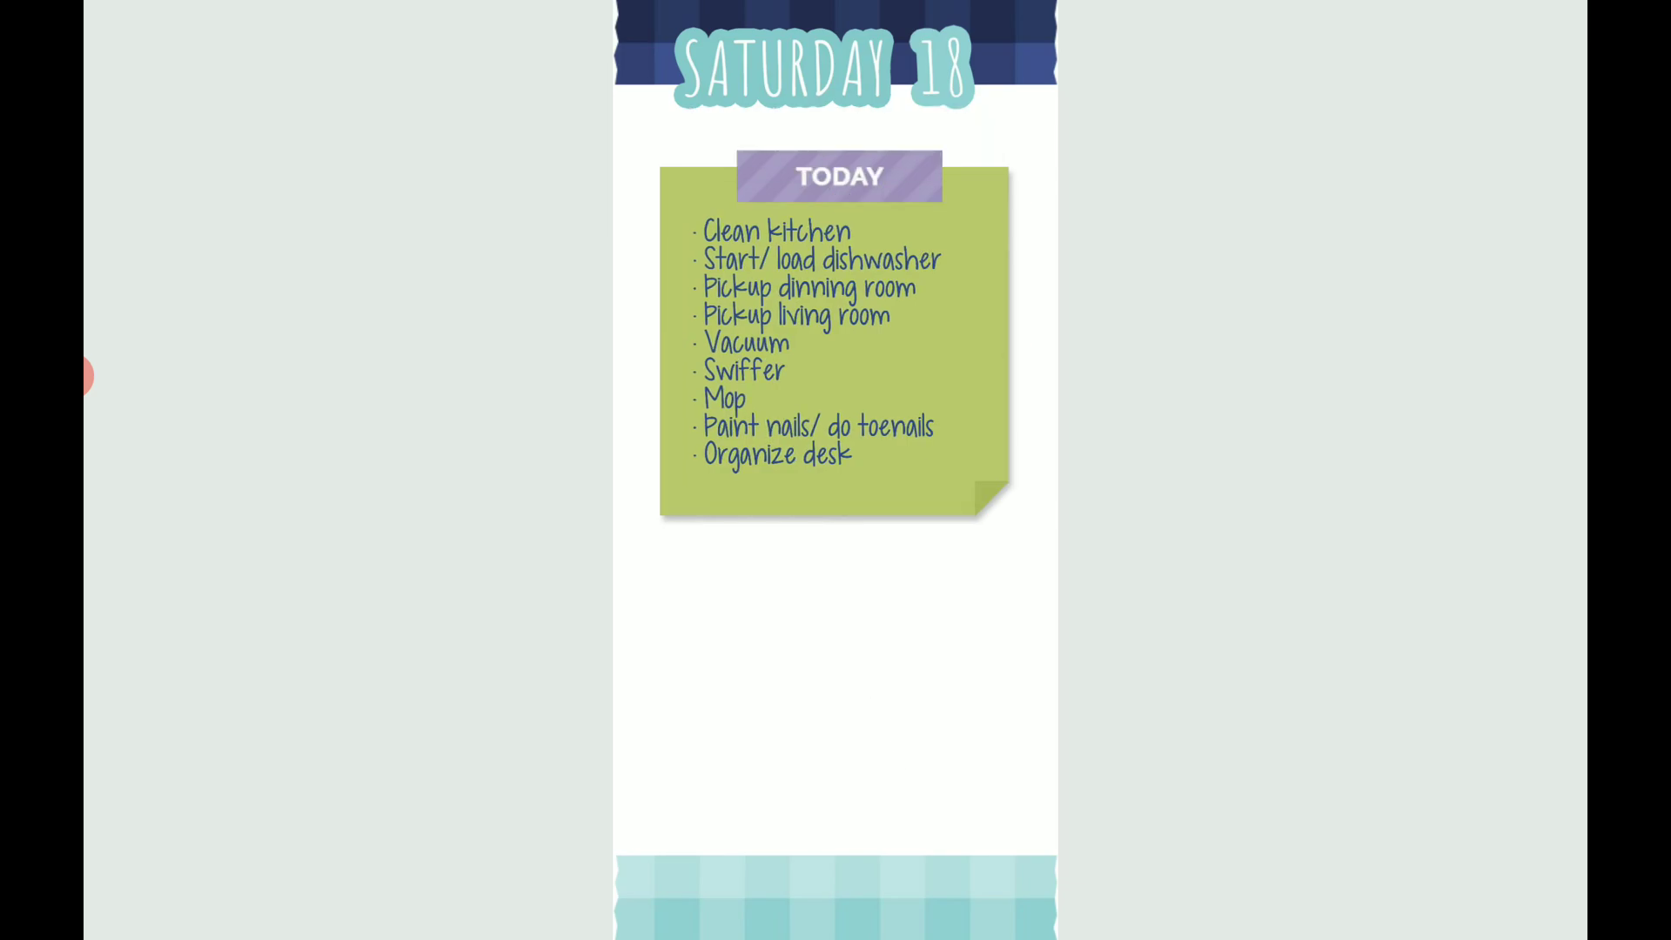
pyautogui.click(867, 710)
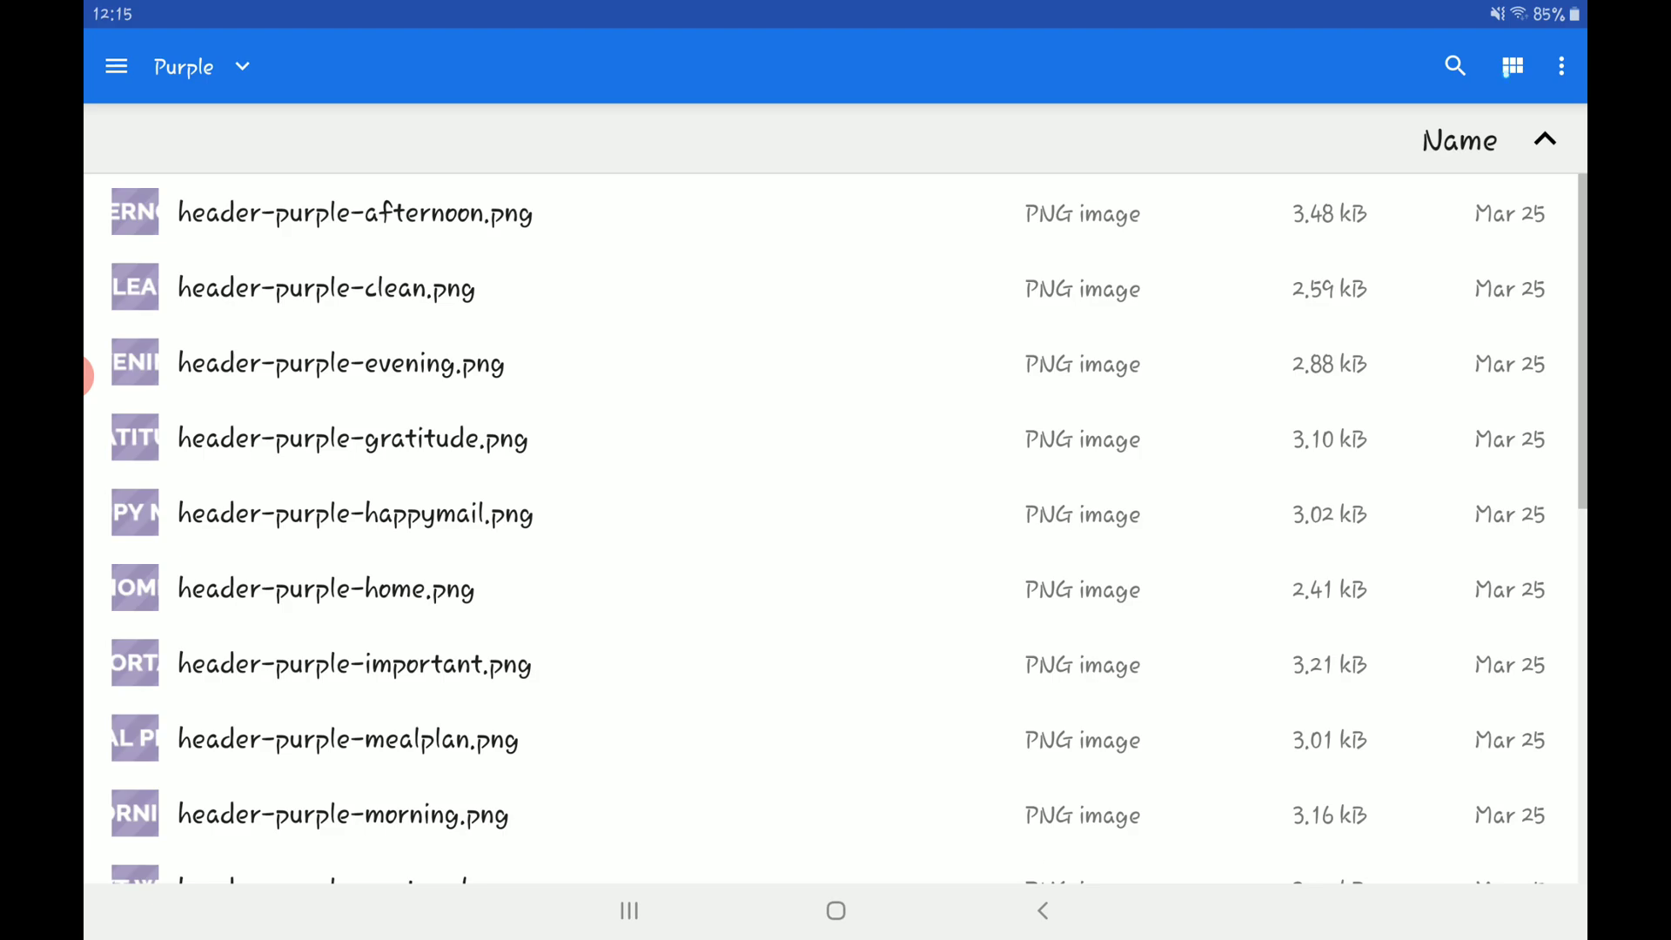
# In thumbnail view, browse Owl Obsession Apr20's Months folder and back out.
pyautogui.click(1513, 65)
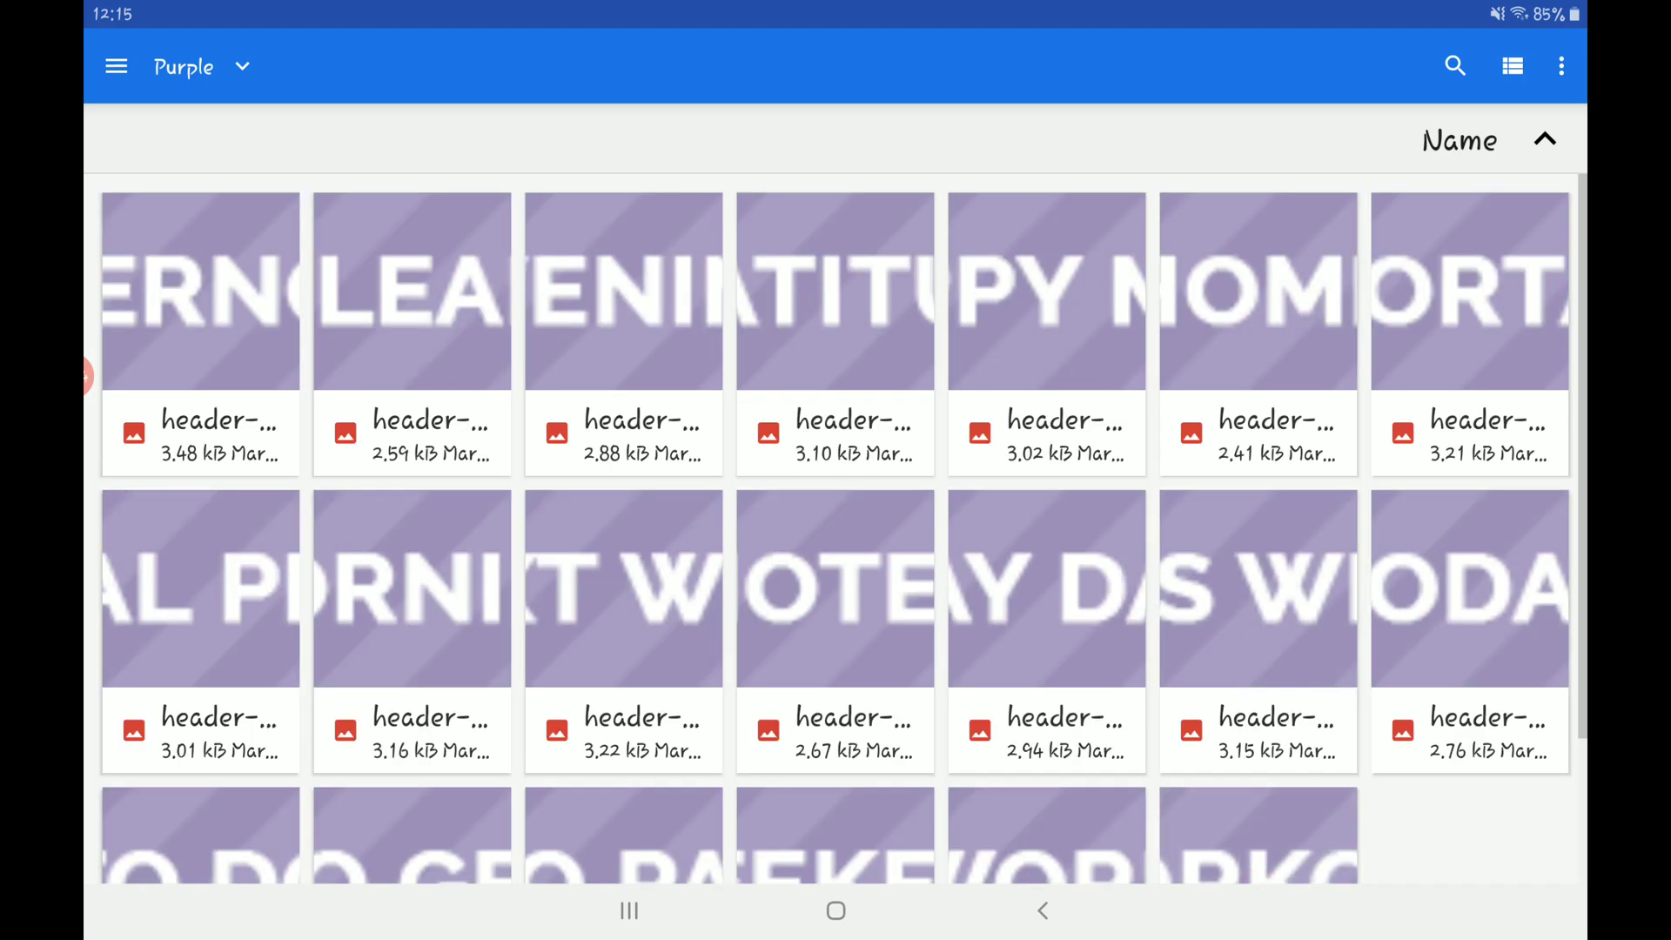
pyautogui.click(1042, 910)
pyautogui.click(1042, 911)
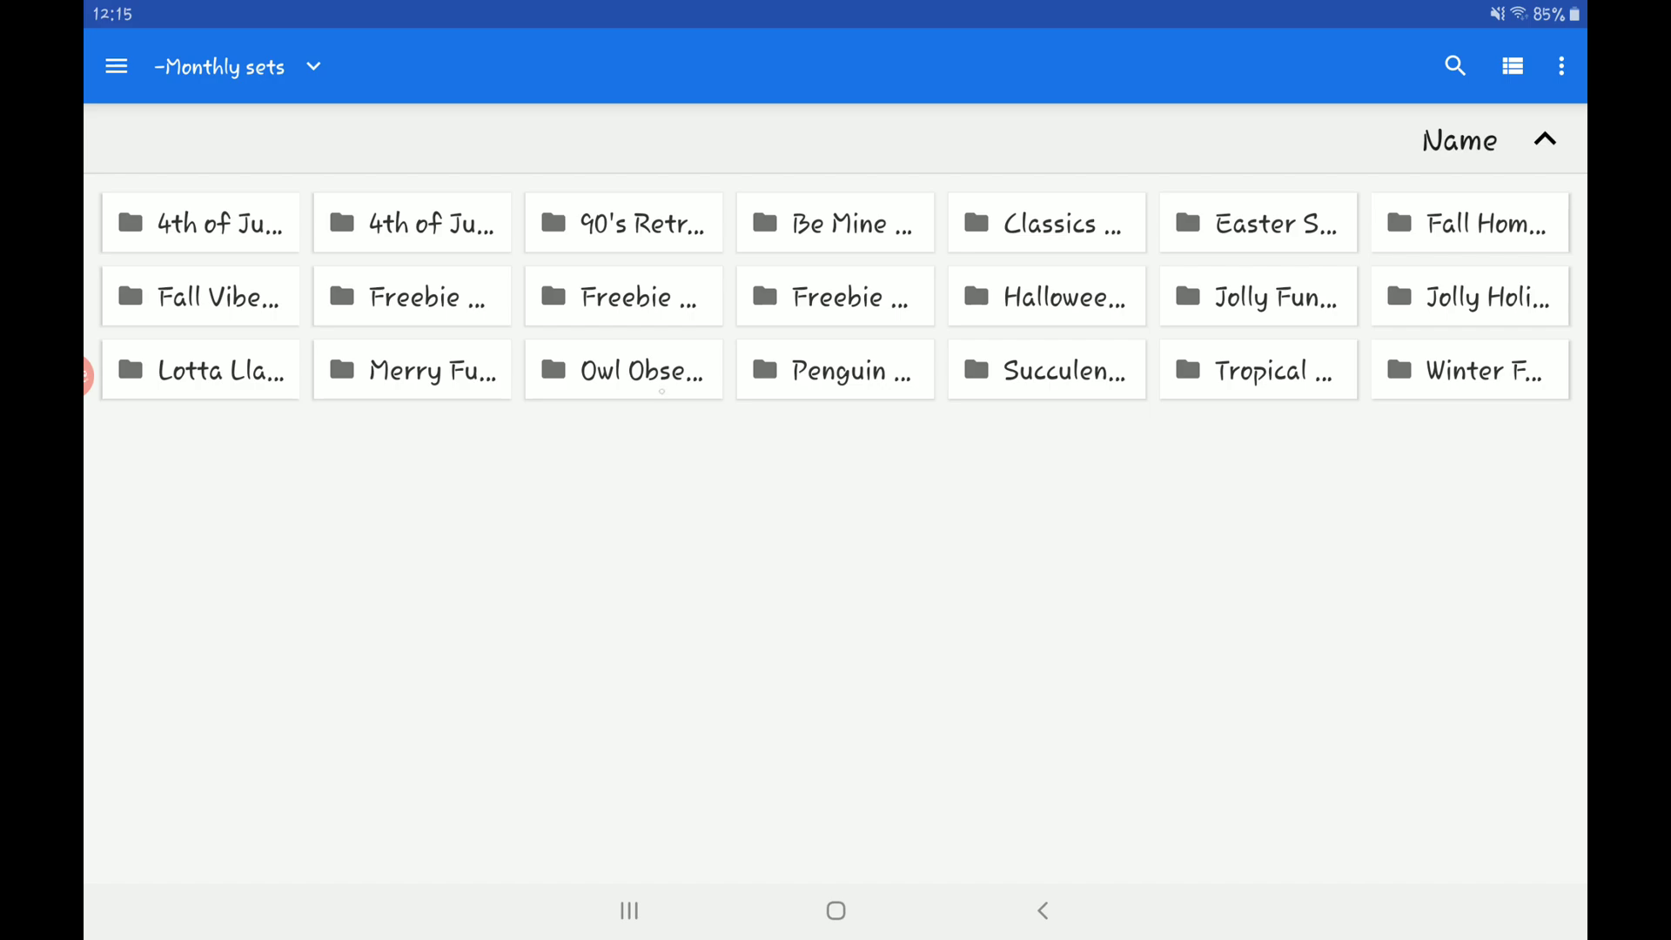
pyautogui.click(661, 390)
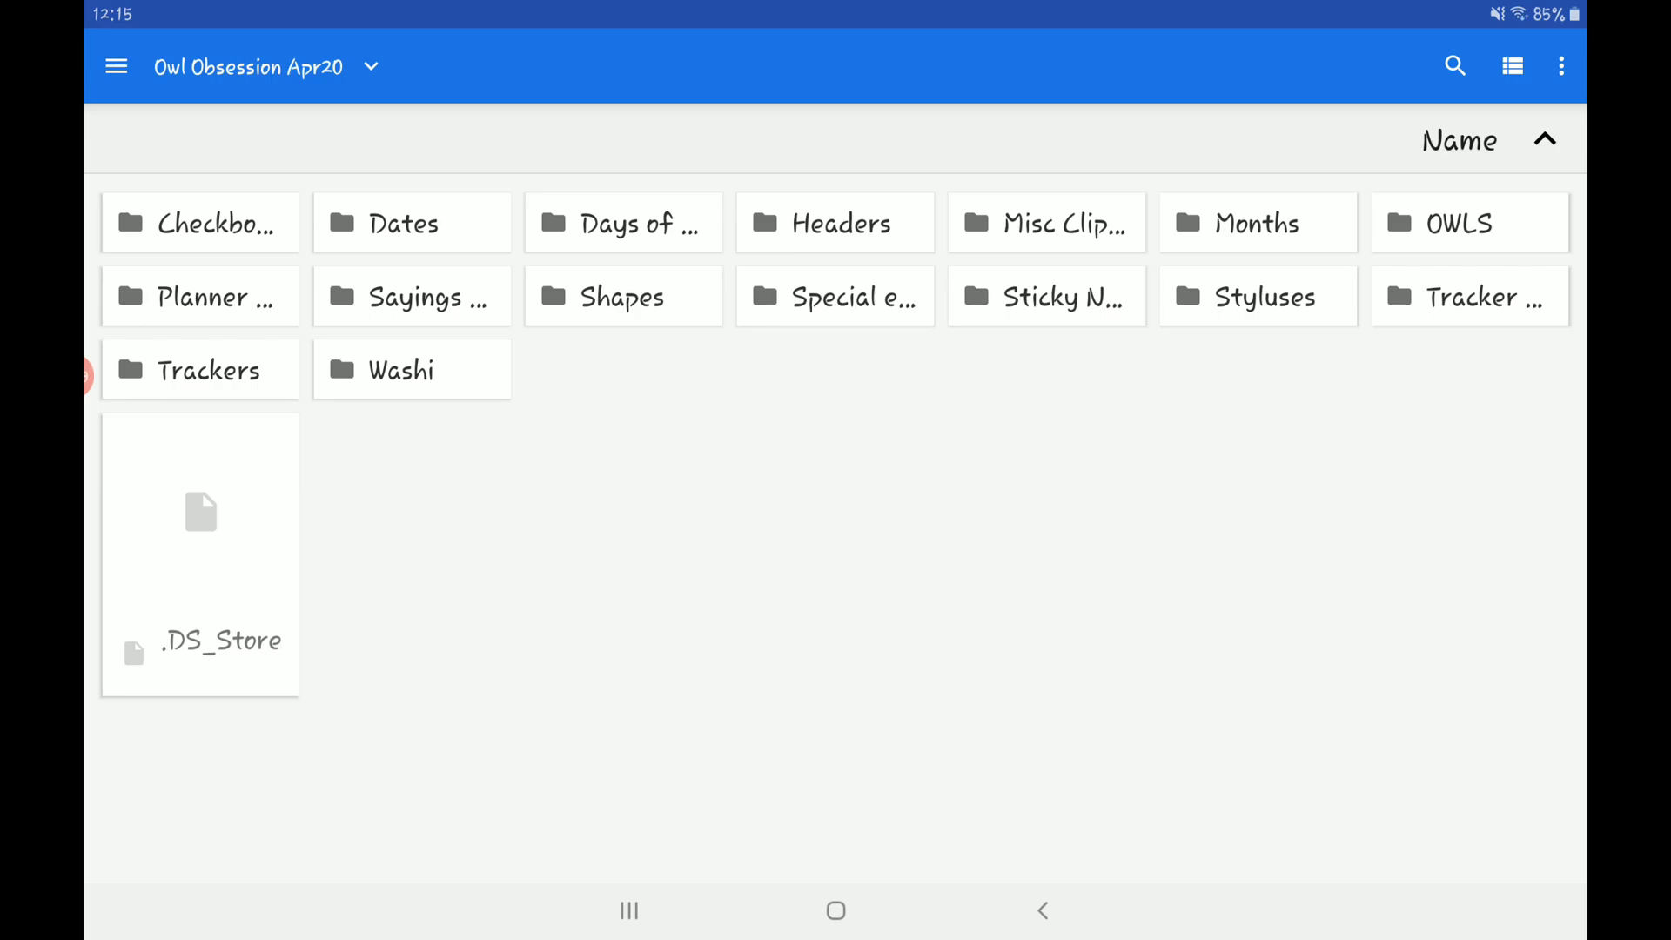
pyautogui.click(1256, 224)
pyautogui.scroll(-2, 835, 523)
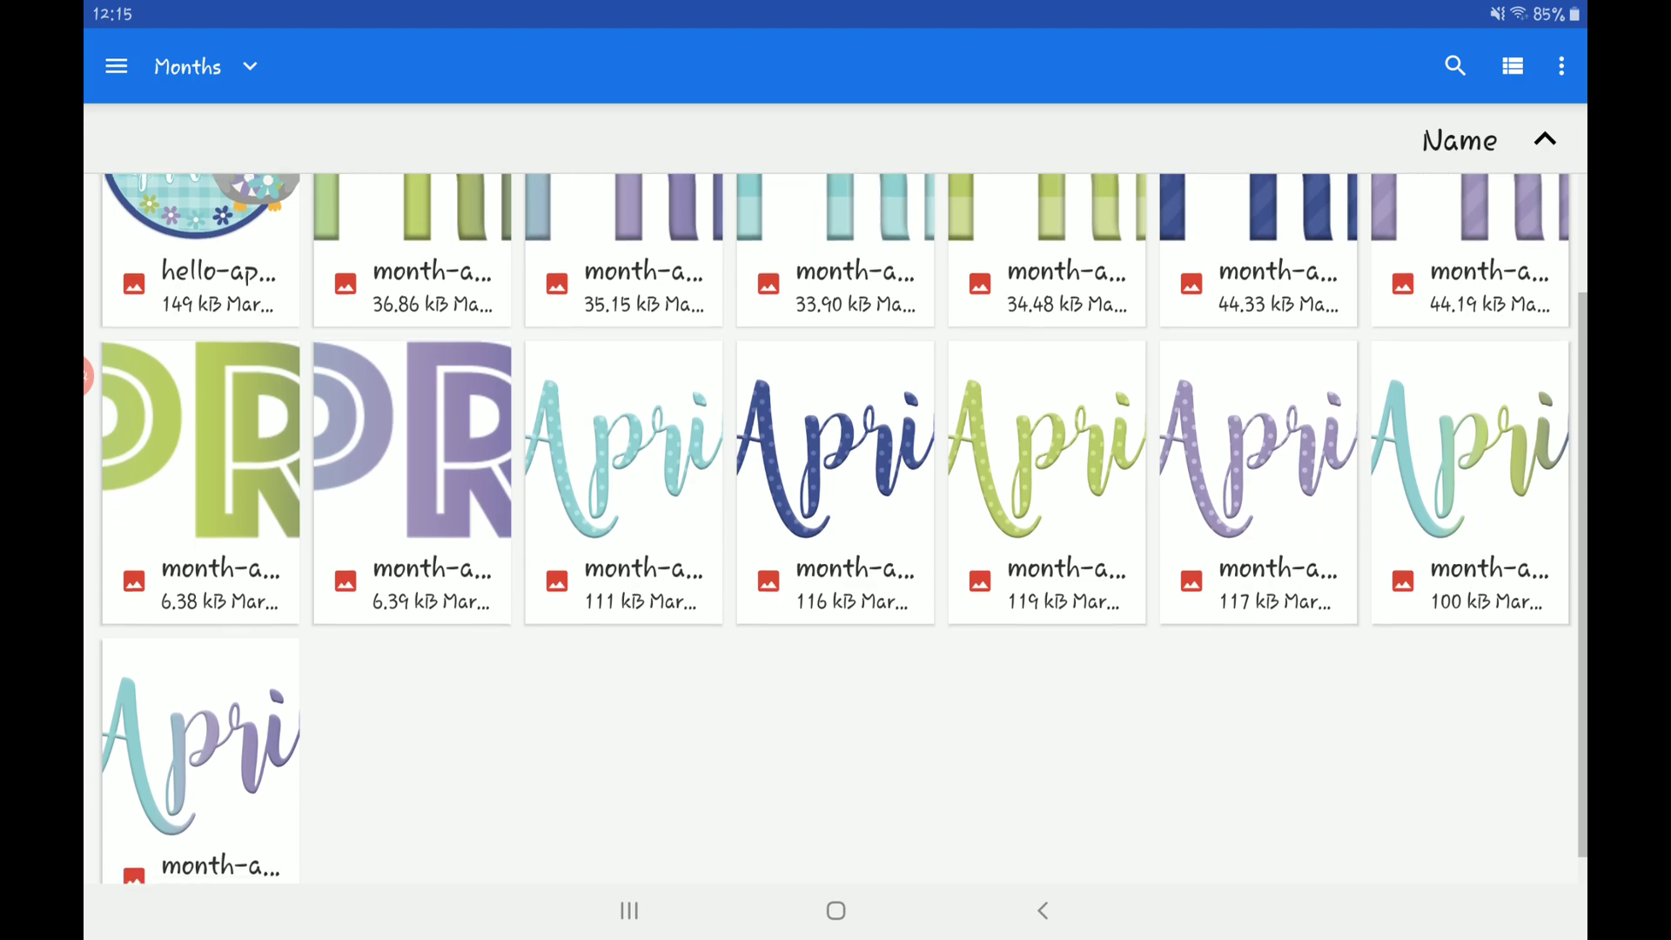
pyautogui.scroll(2, 836, 523)
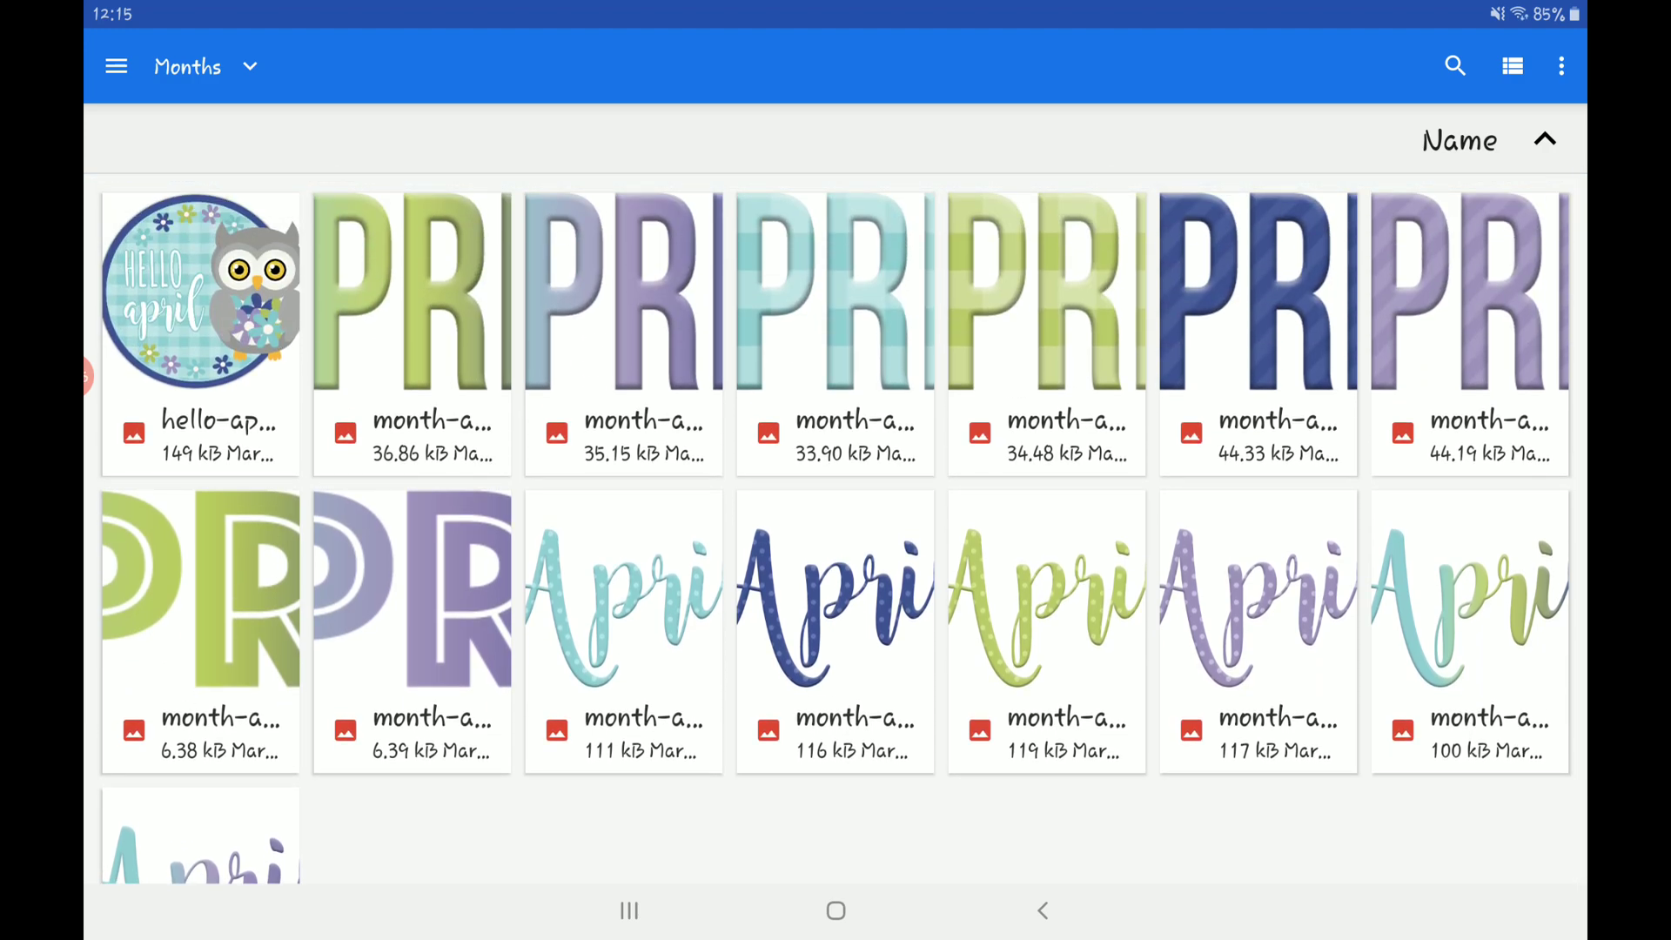
pyautogui.click(1042, 910)
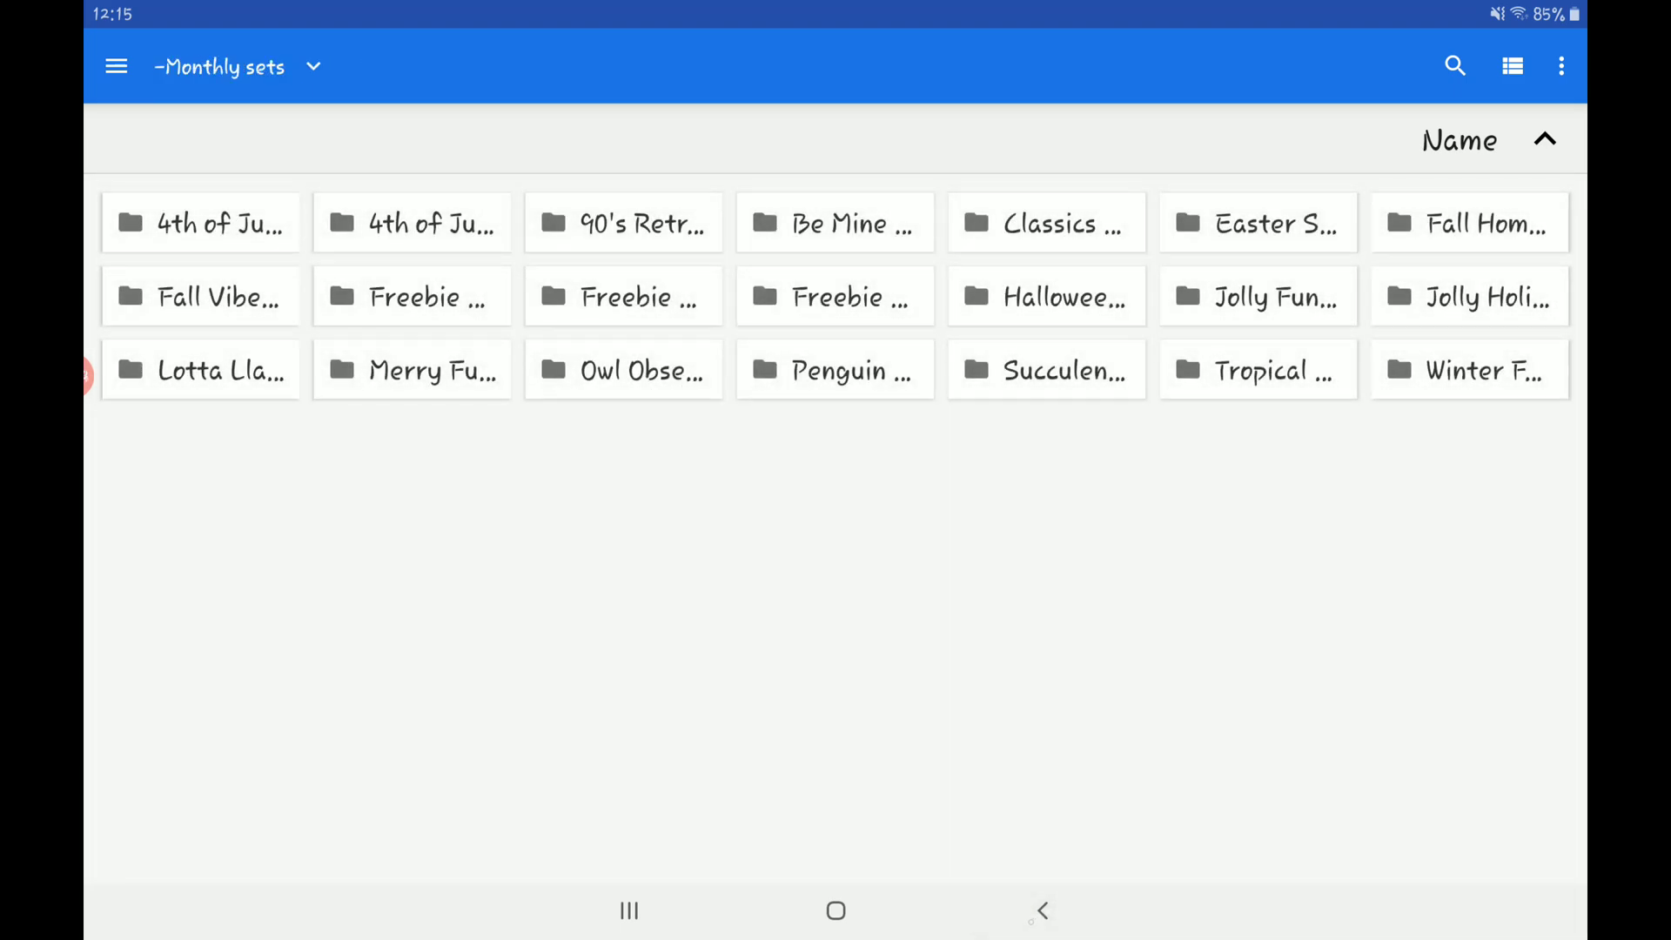
# Browse -Spot sets > April Spot images, then return to the top-level DCPDigitals folder.
pyautogui.click(1042, 911)
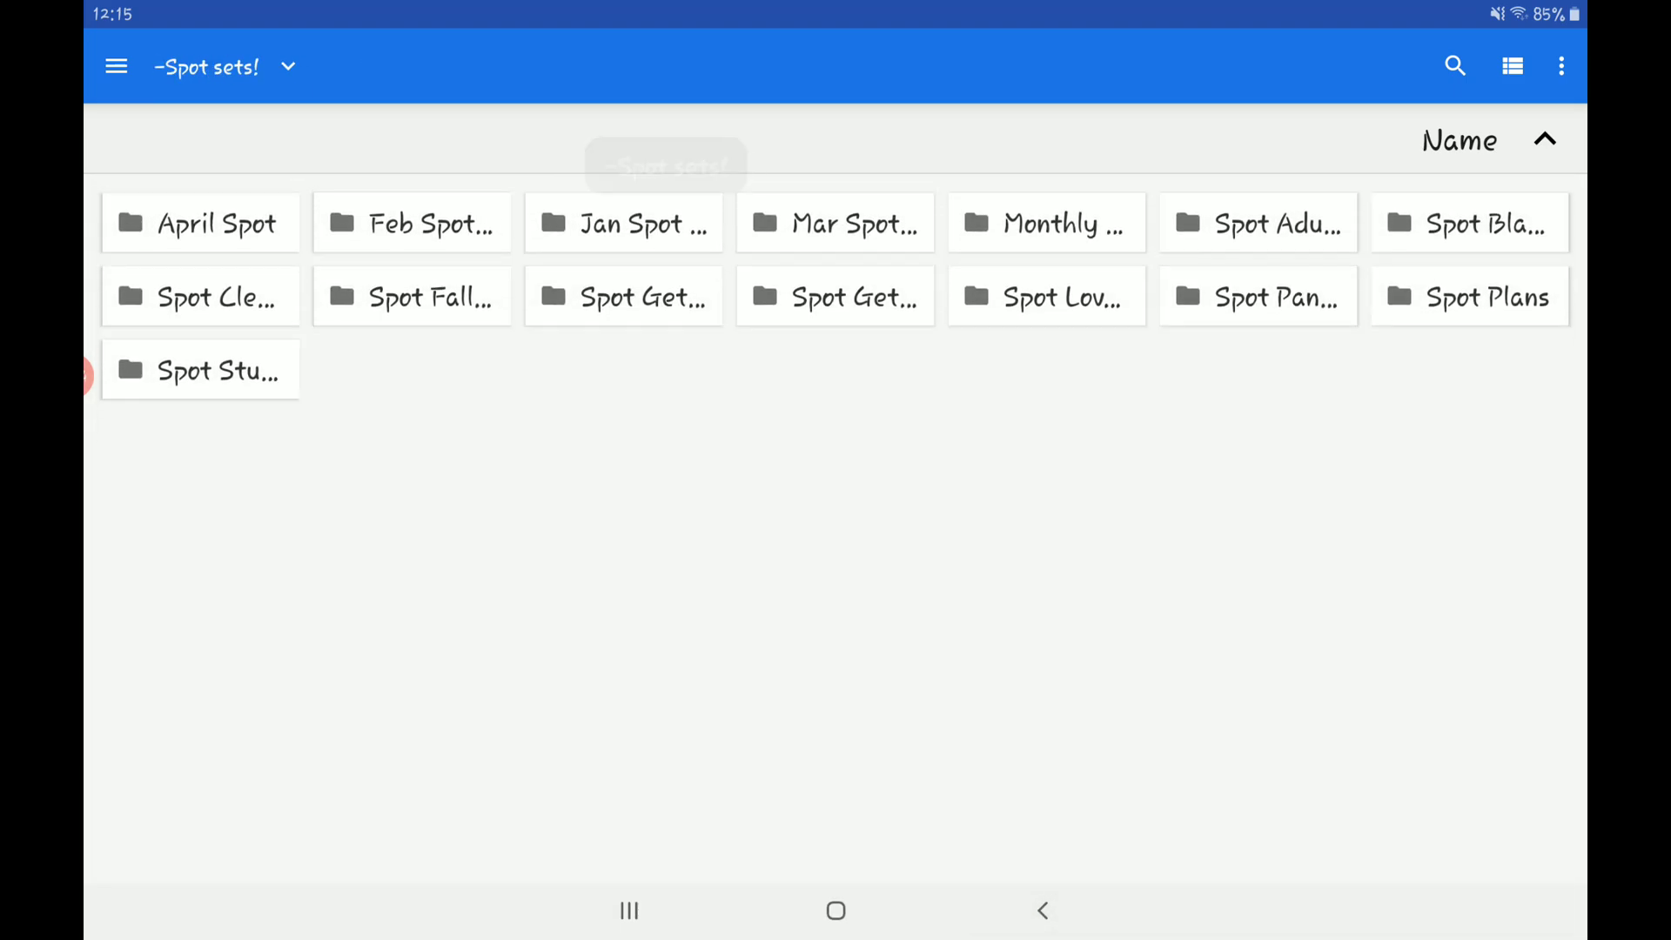
pyautogui.click(214, 223)
pyautogui.click(419, 224)
pyautogui.scroll(-5, 836, 529)
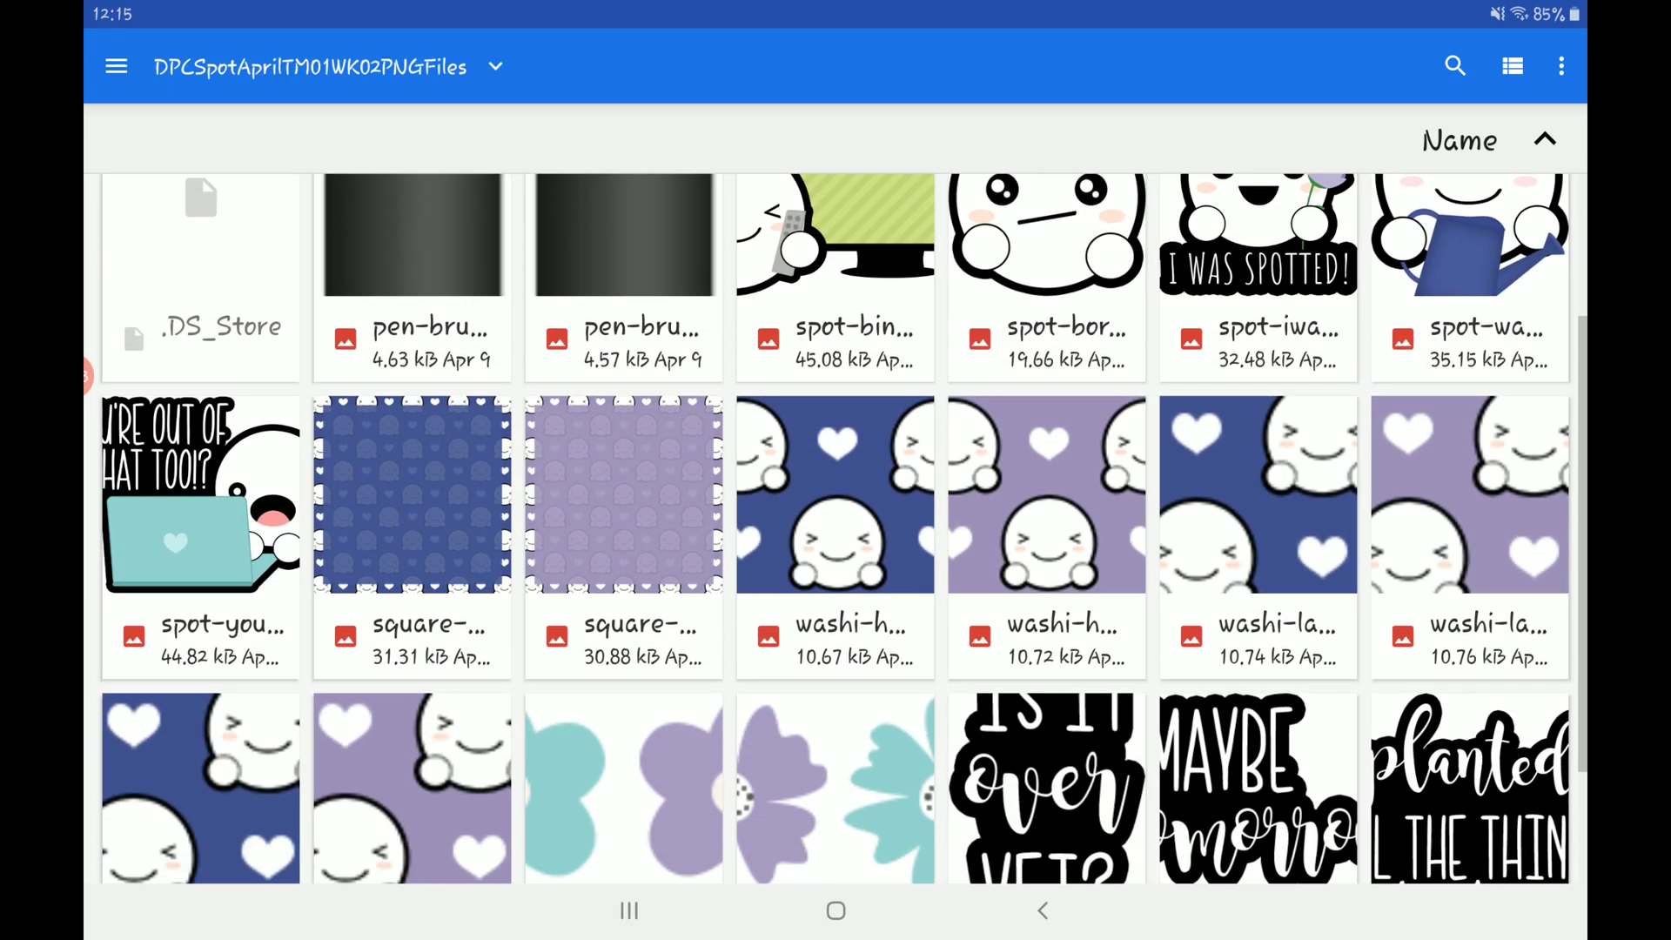
pyautogui.scroll(3, 836, 529)
pyautogui.scroll(1, 835, 529)
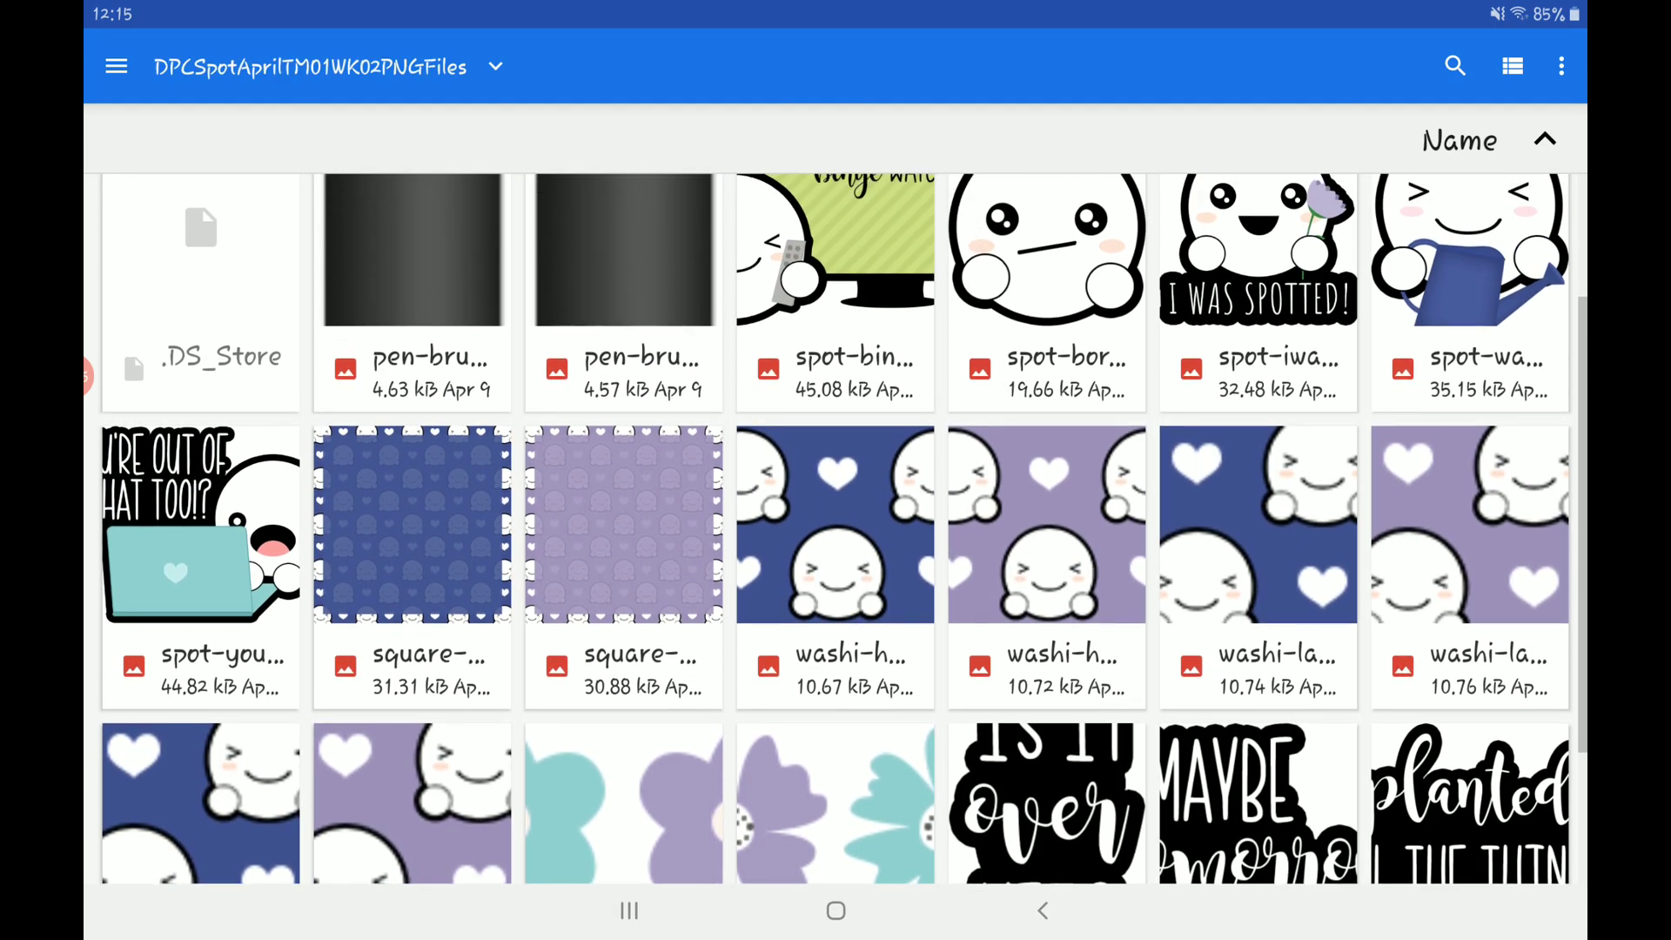
pyautogui.click(1043, 910)
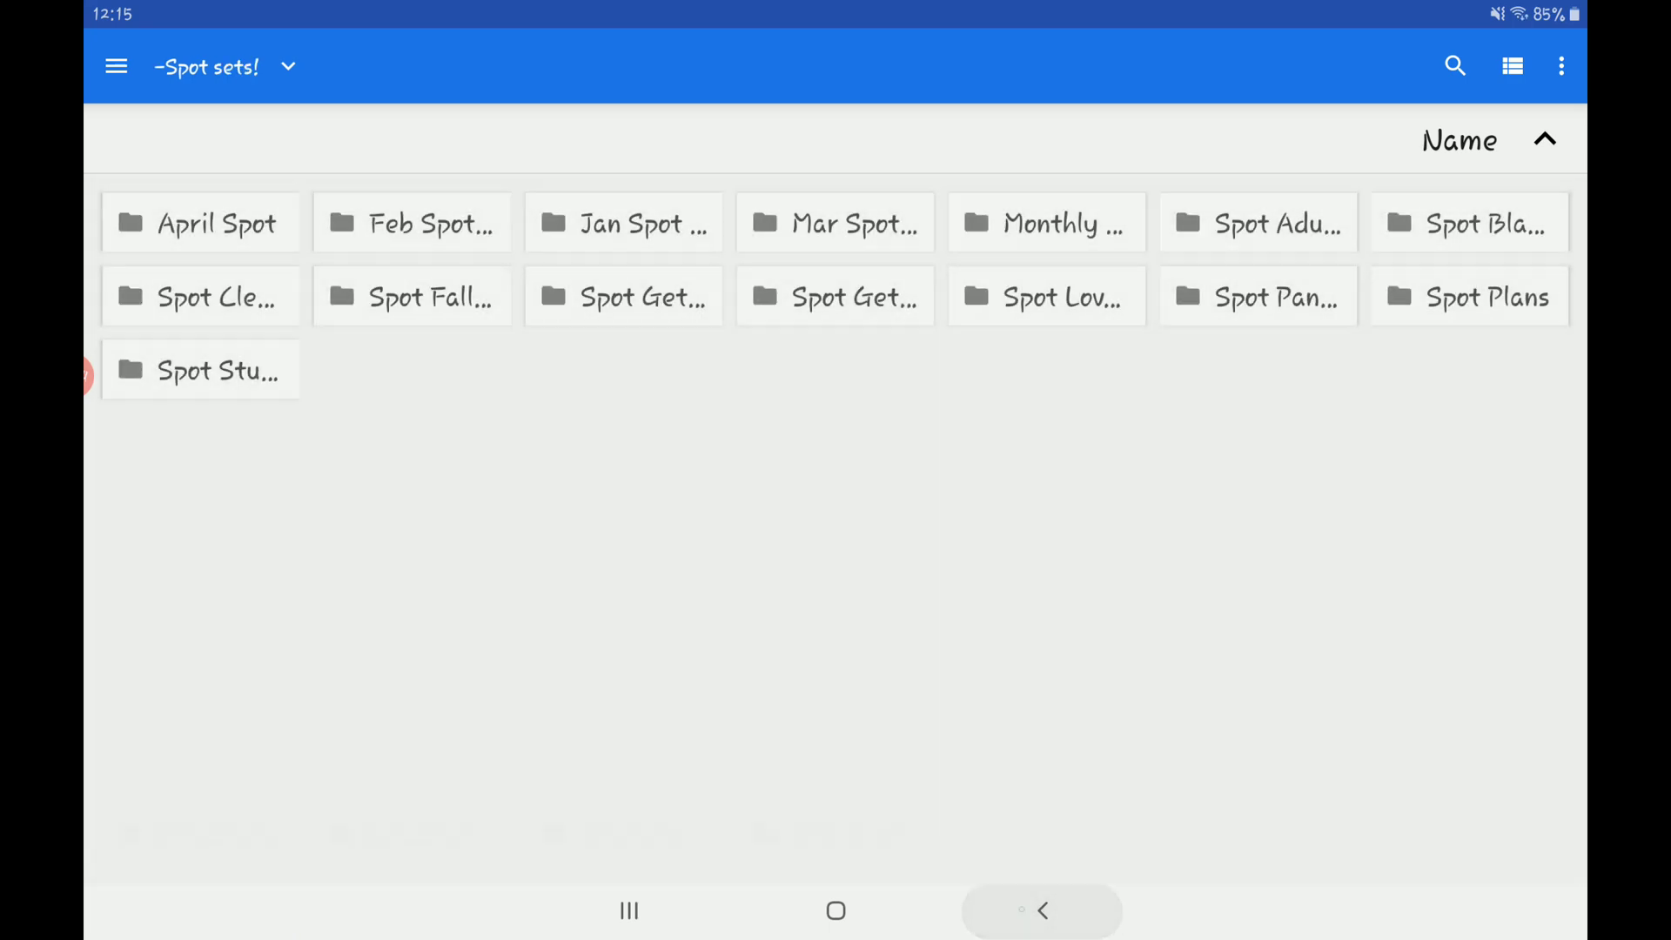
pyautogui.click(1043, 911)
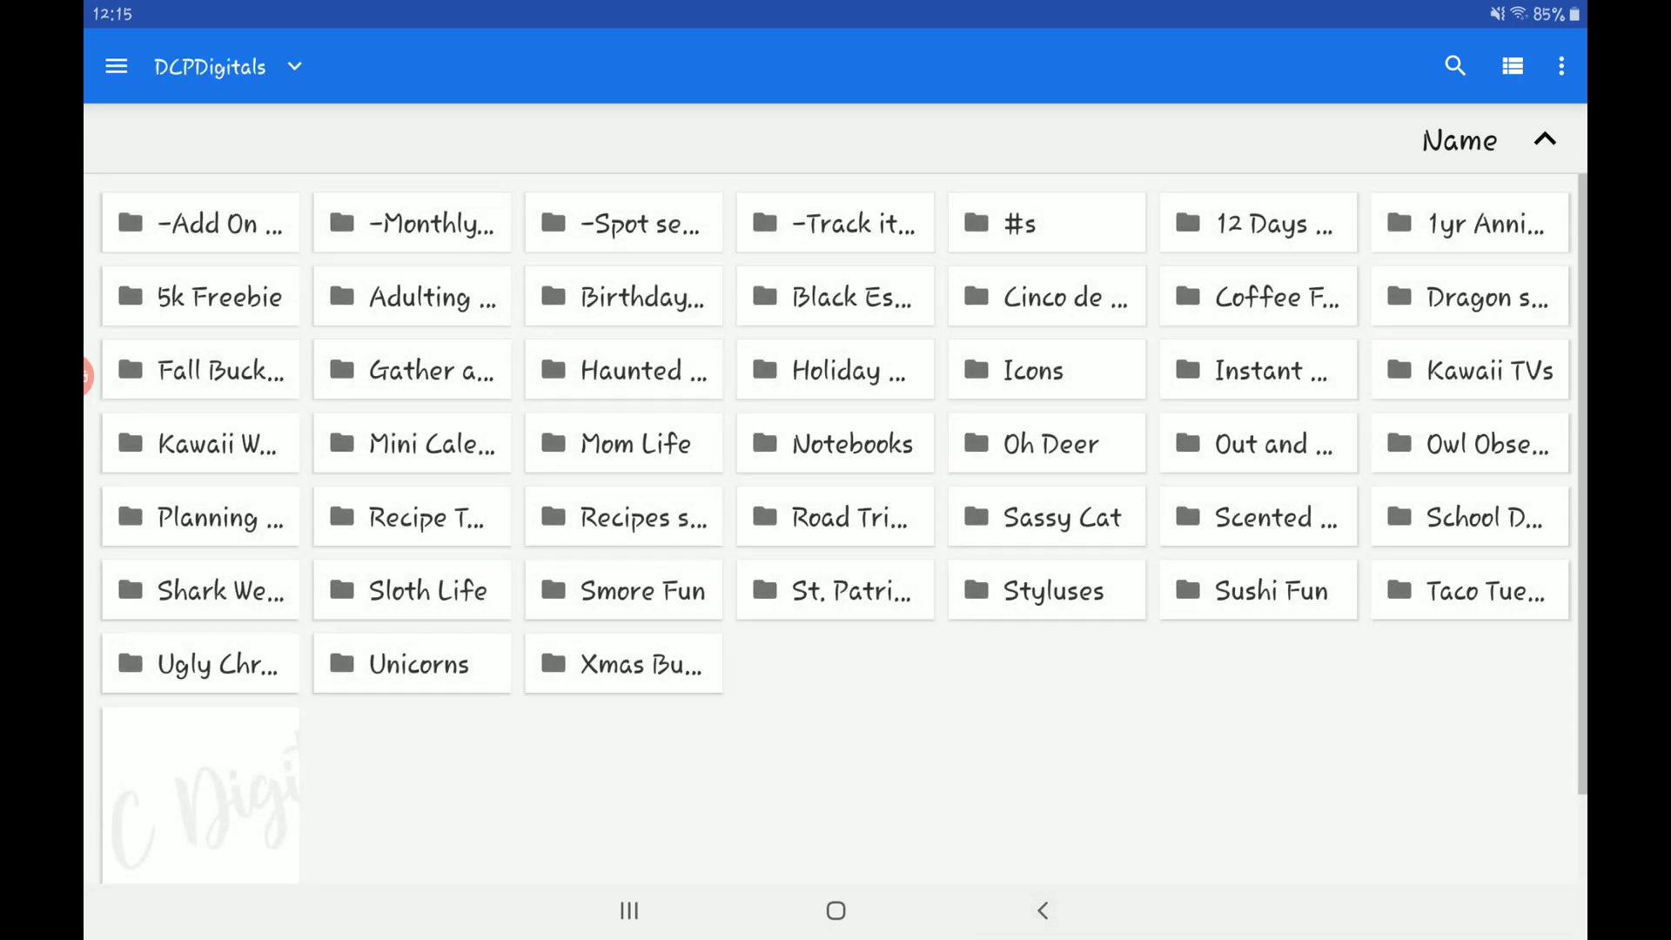
# Browse Add On Sets > Owl Obsession add on set > Tracker Fitness, then back out.
pyautogui.click(200, 224)
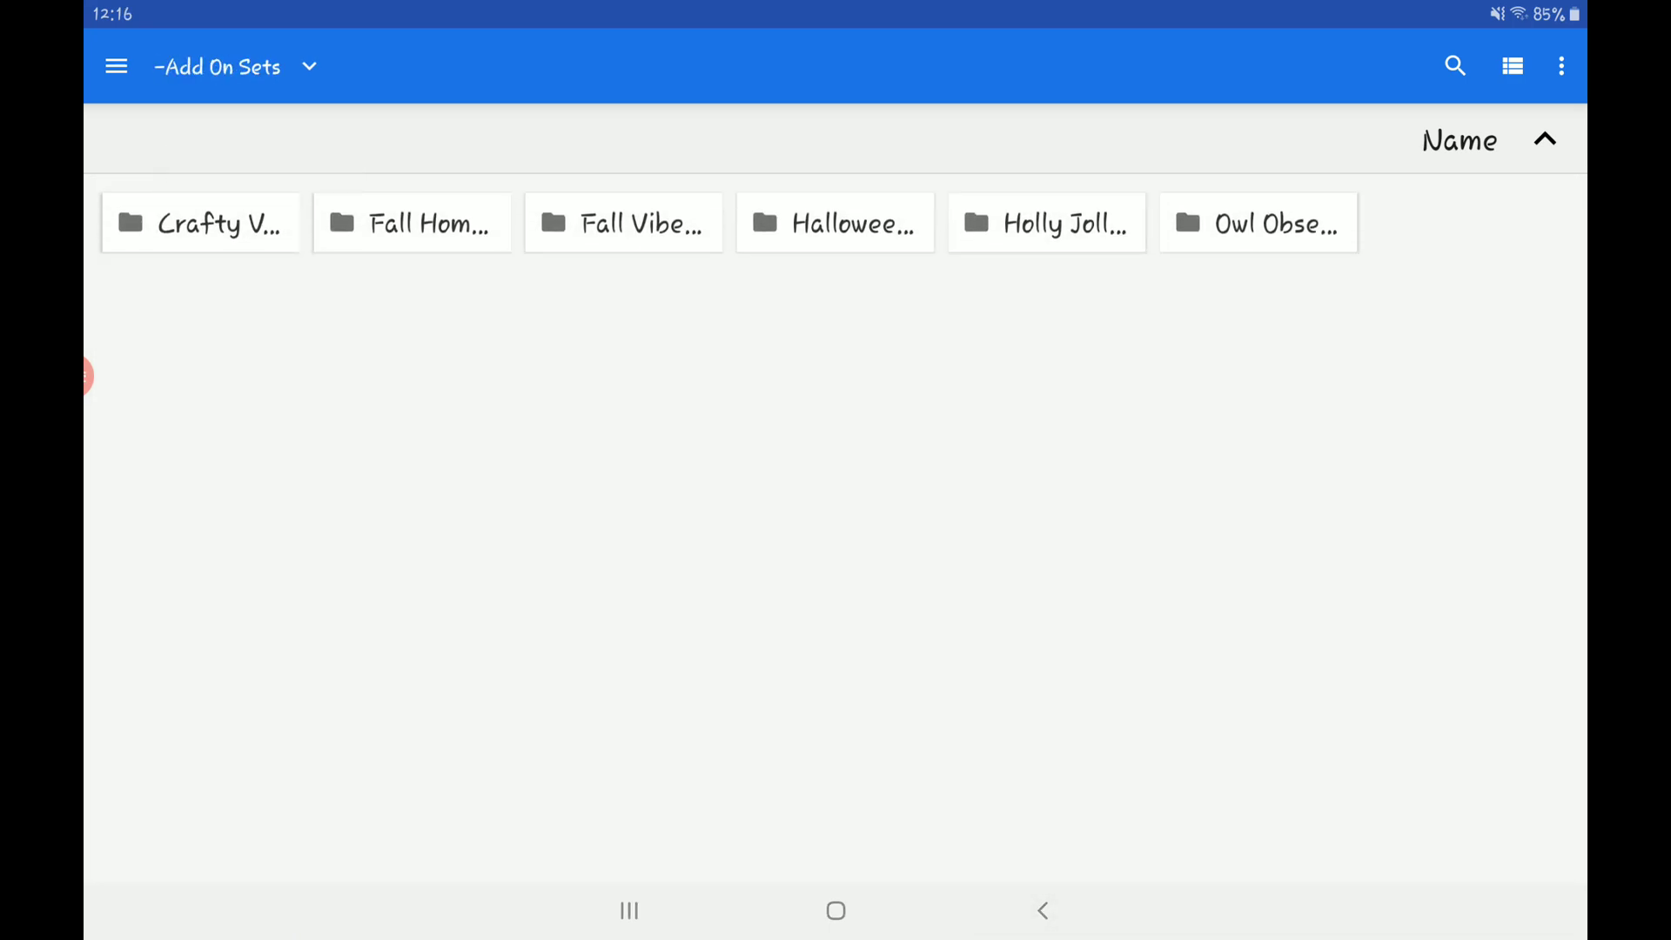
pyautogui.click(1258, 223)
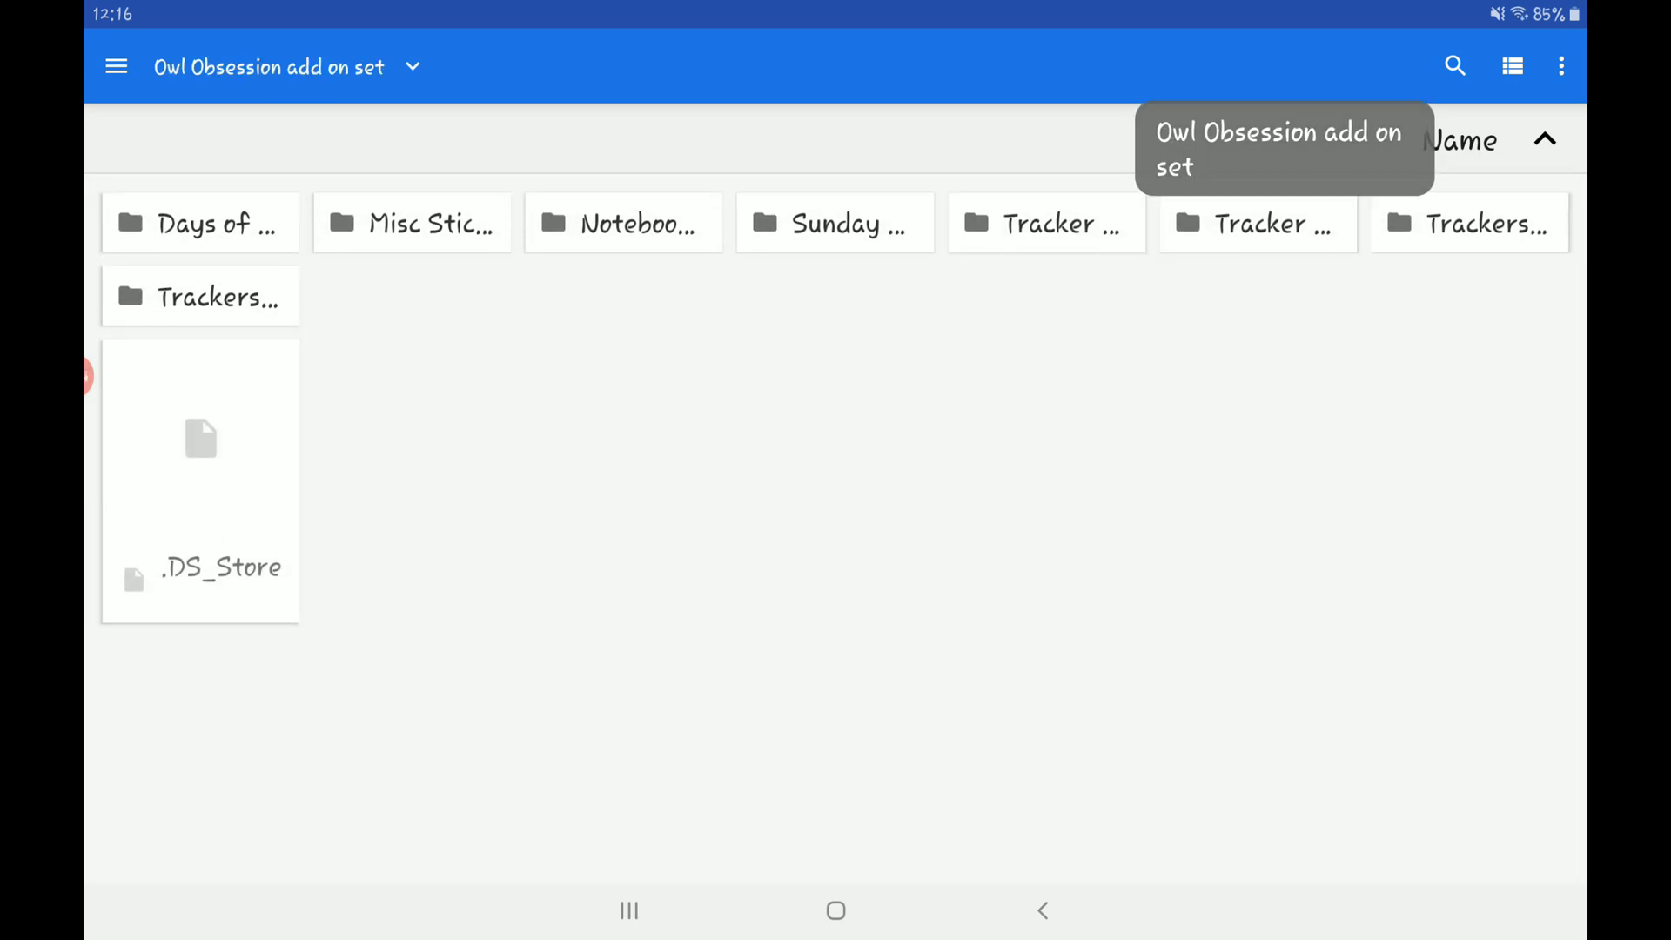
pyautogui.click(1046, 223)
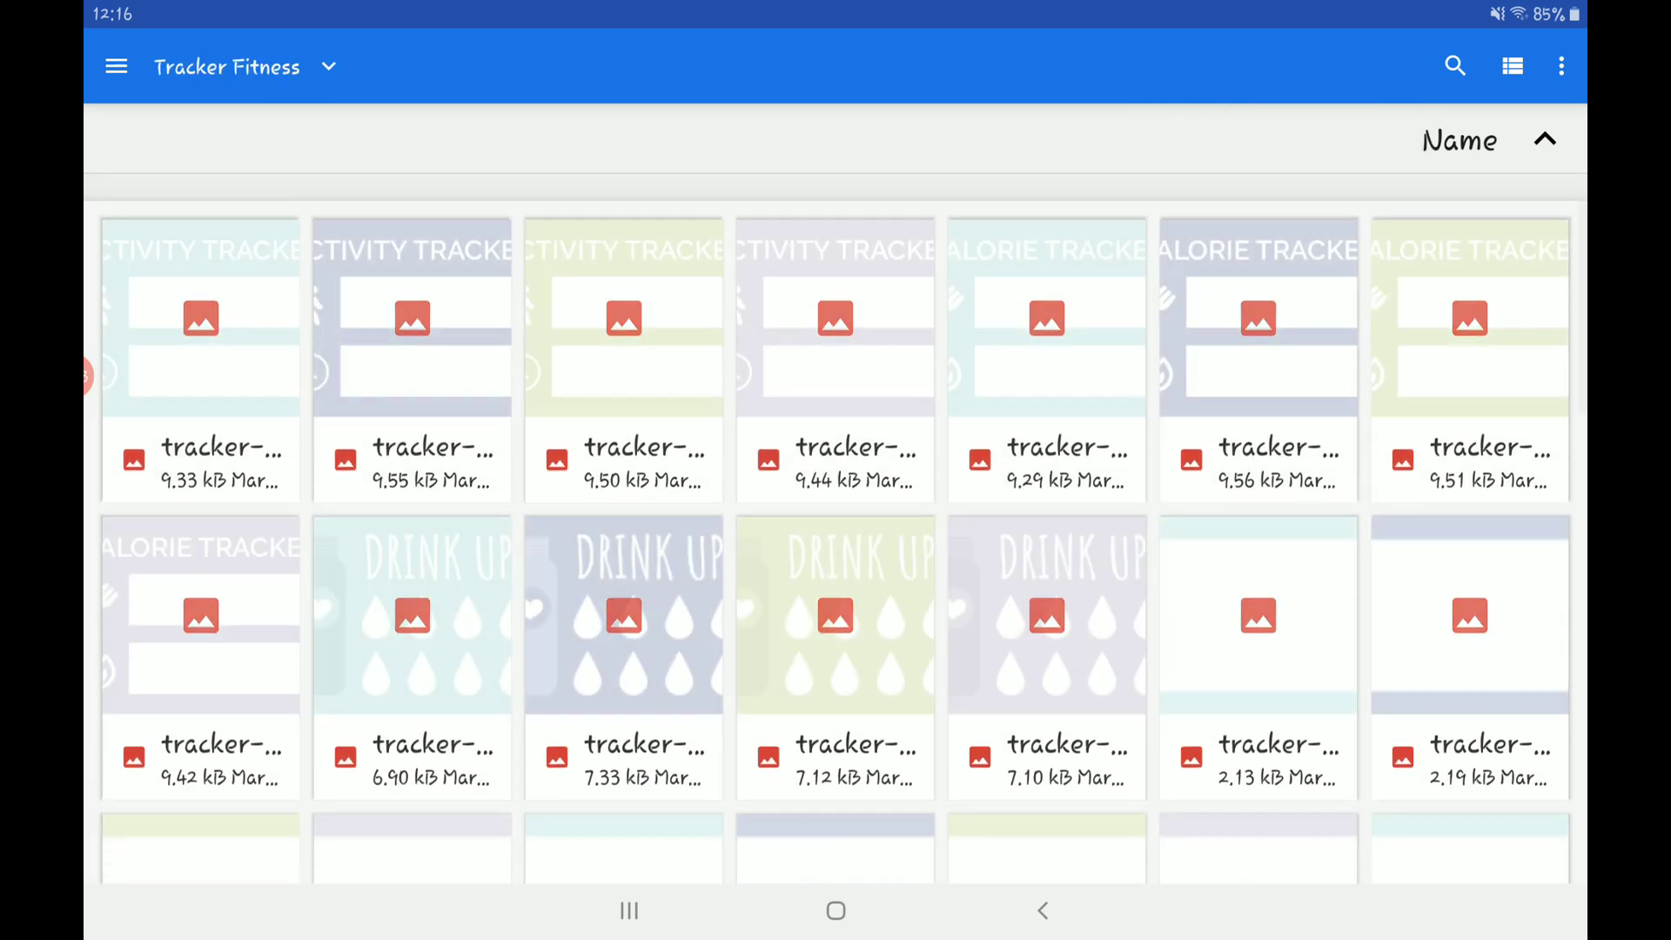
pyautogui.scroll(-5, 835, 529)
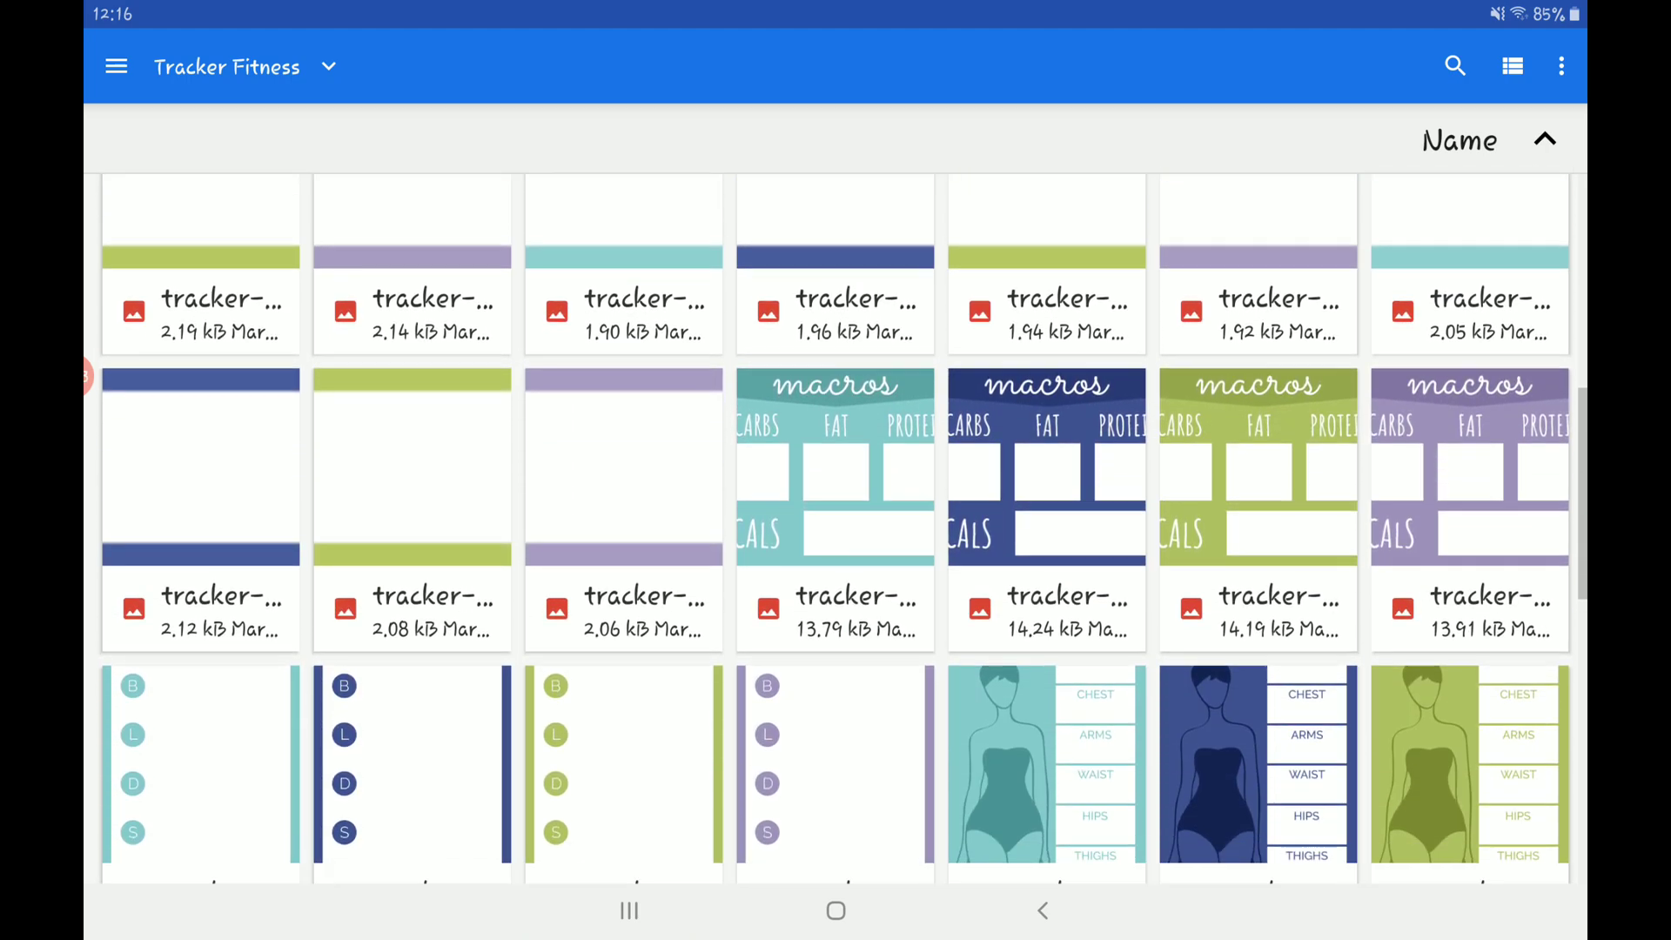
pyautogui.click(1042, 910)
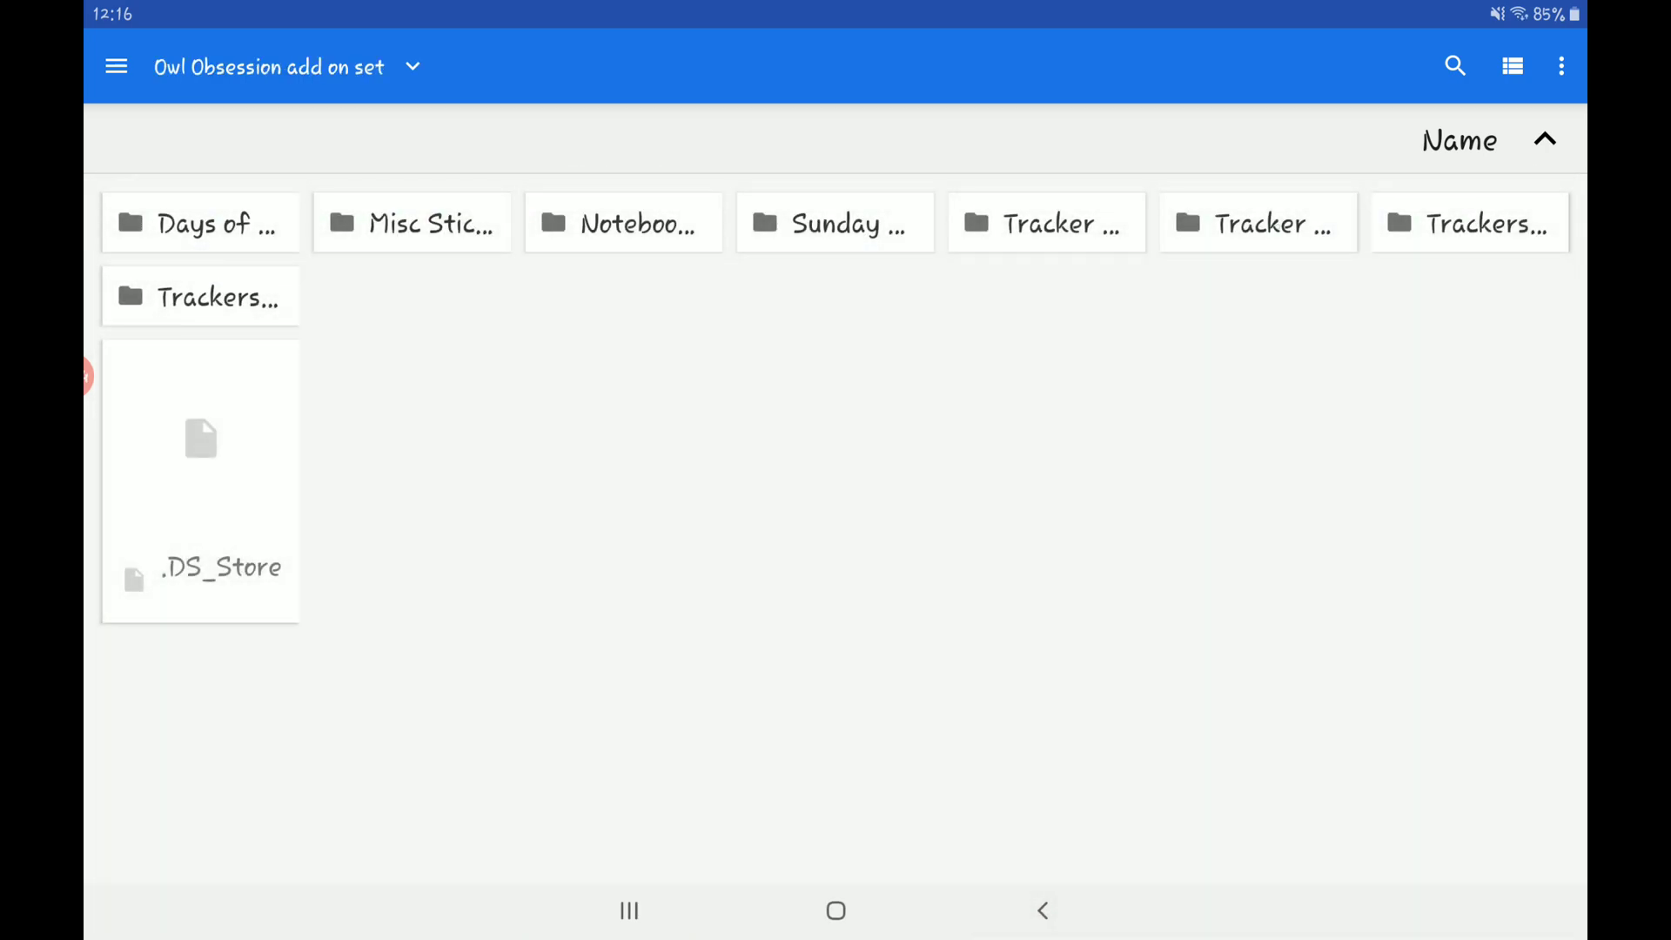
# From Tracker Meals Etc, place the purple cutting-board sticker and select it on the page.
pyautogui.click(1258, 219)
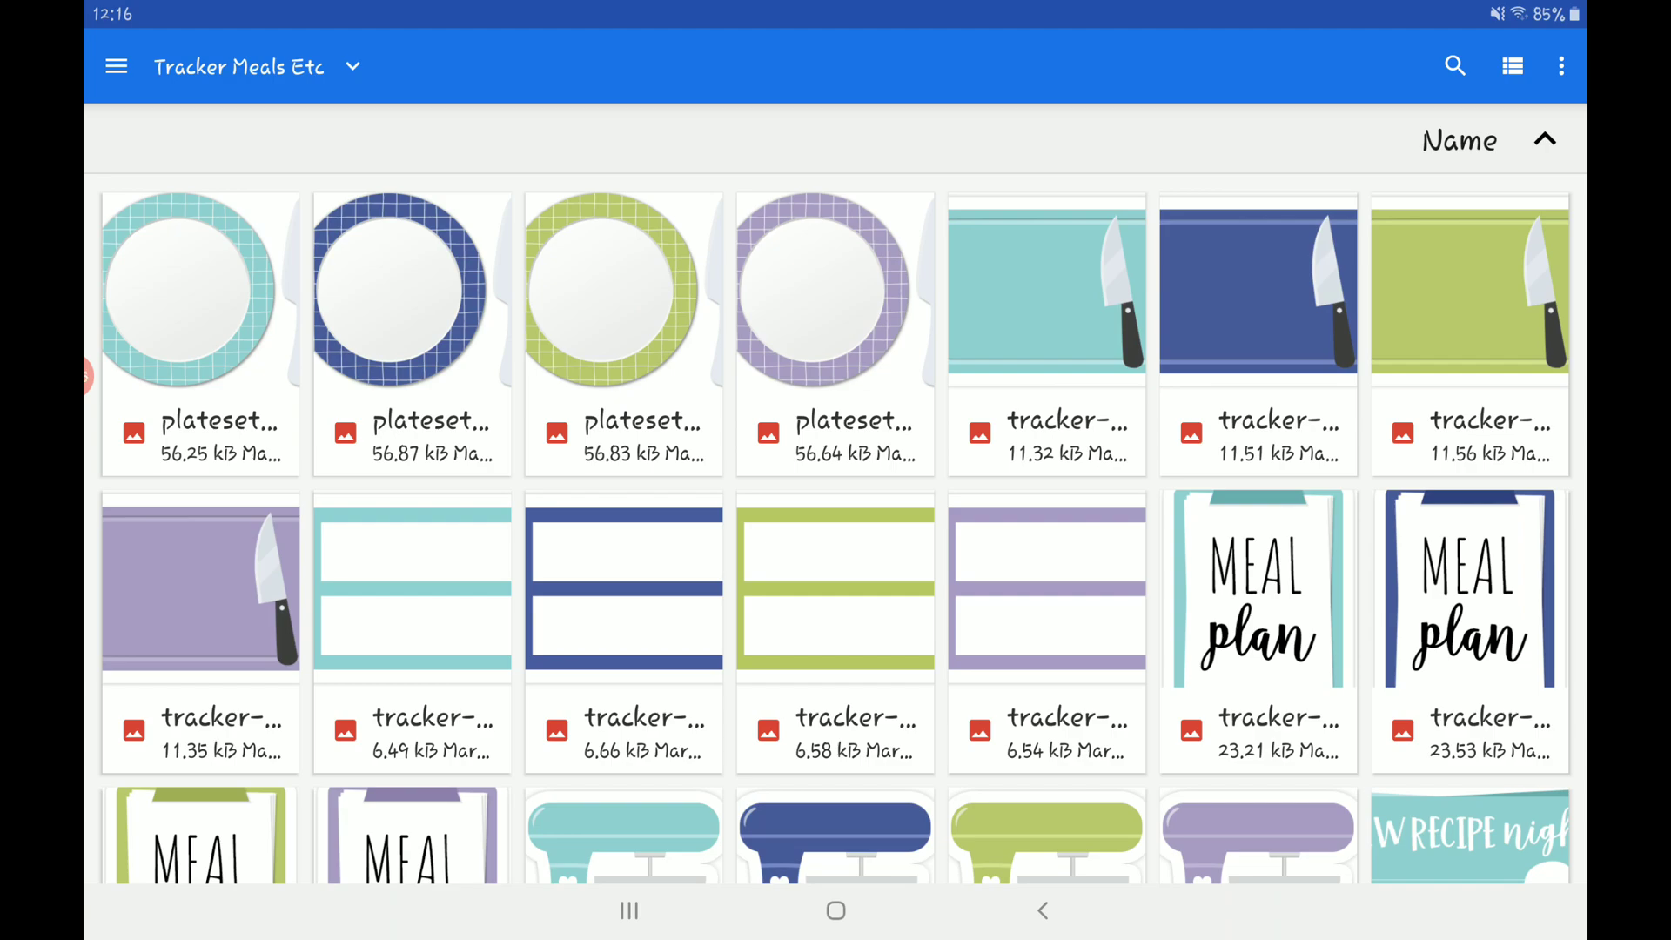
pyautogui.scroll(-1, 836, 529)
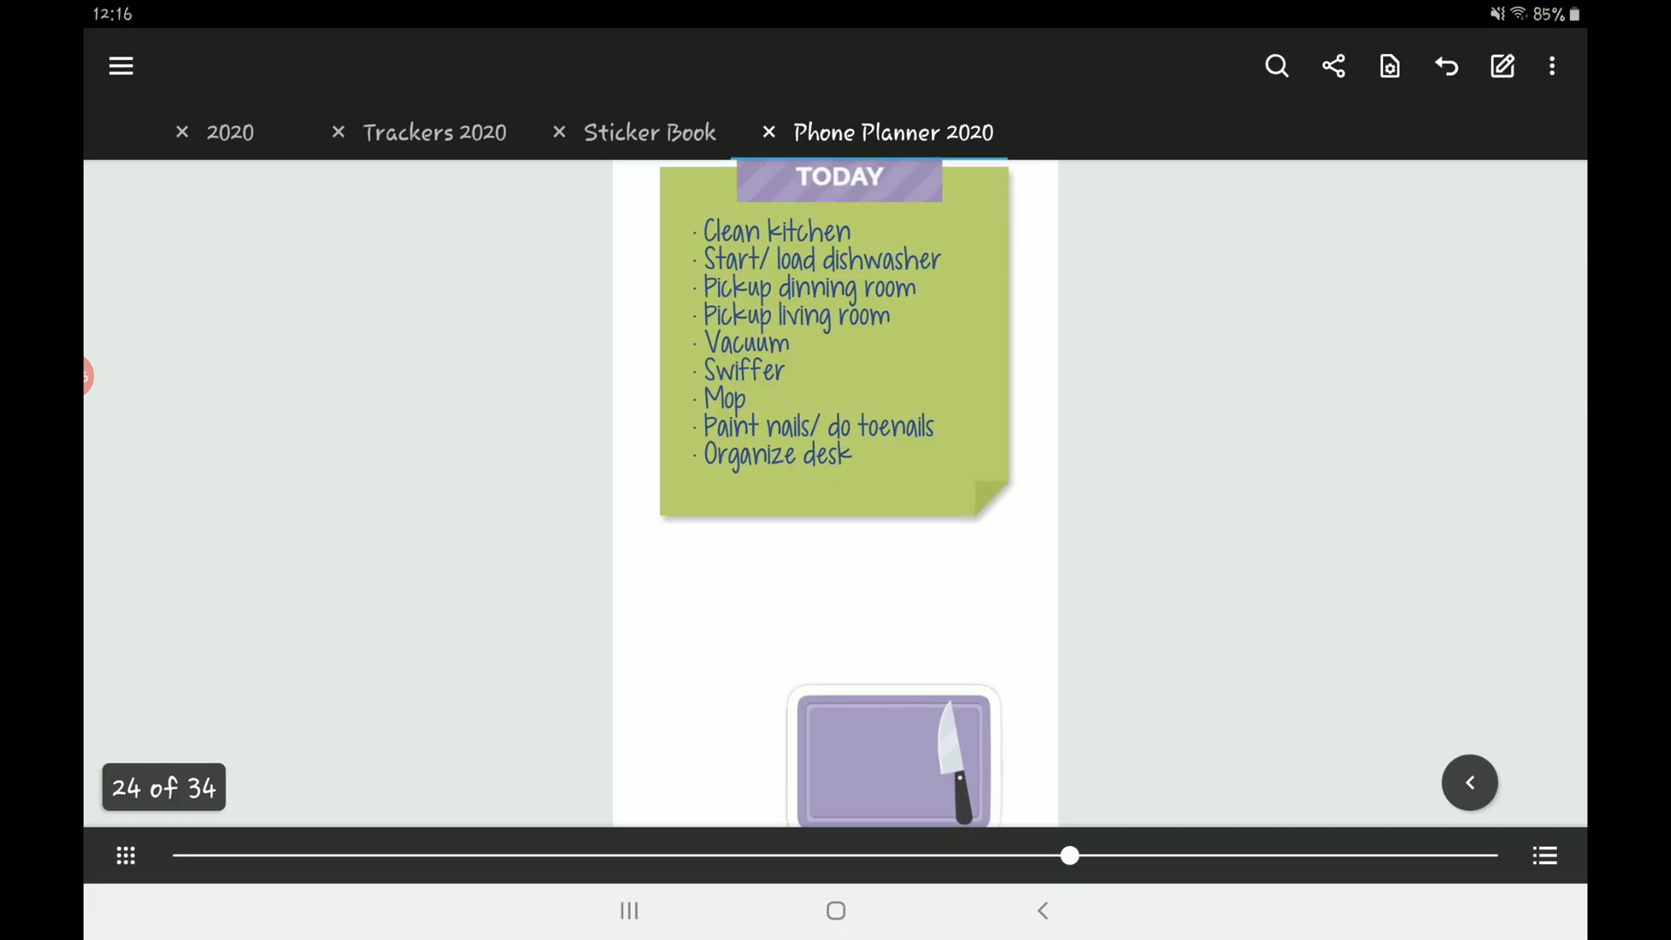
pyautogui.click(894, 762)
# Move the purple cutting-board sticker under the TODAY note and enlarge it slightly.
pyautogui.moveTo(893, 762); pyautogui.dragTo(739, 631)
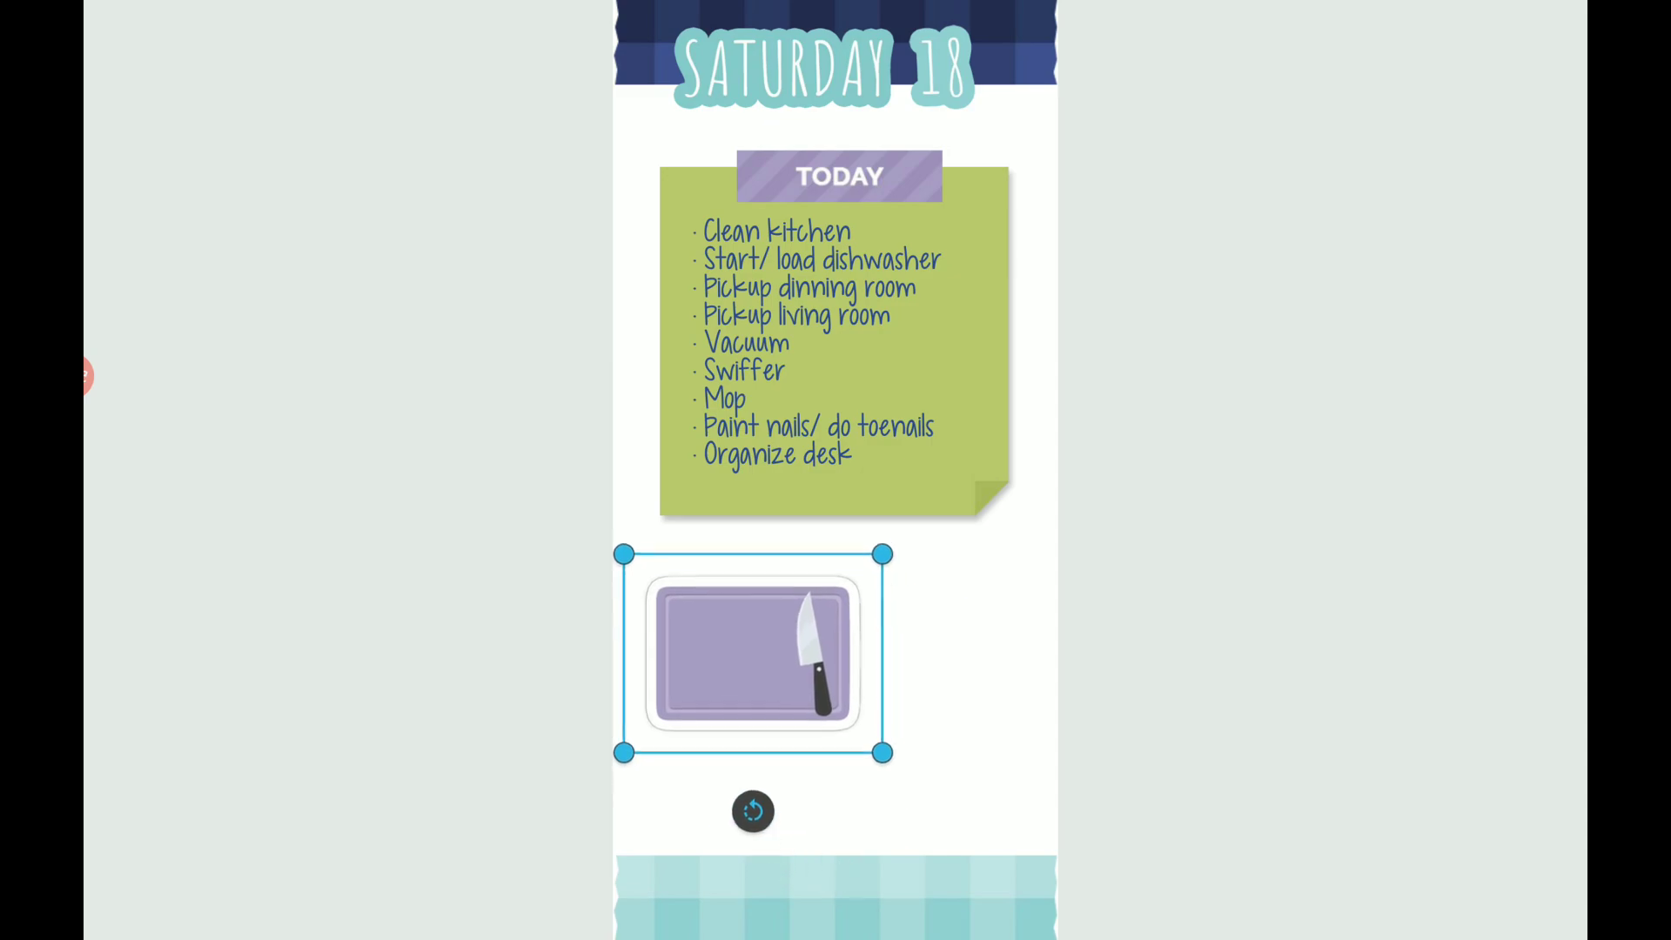
pyautogui.moveTo(866, 732); pyautogui.dragTo(890, 746)
pyautogui.scroll(5, 840, 912)
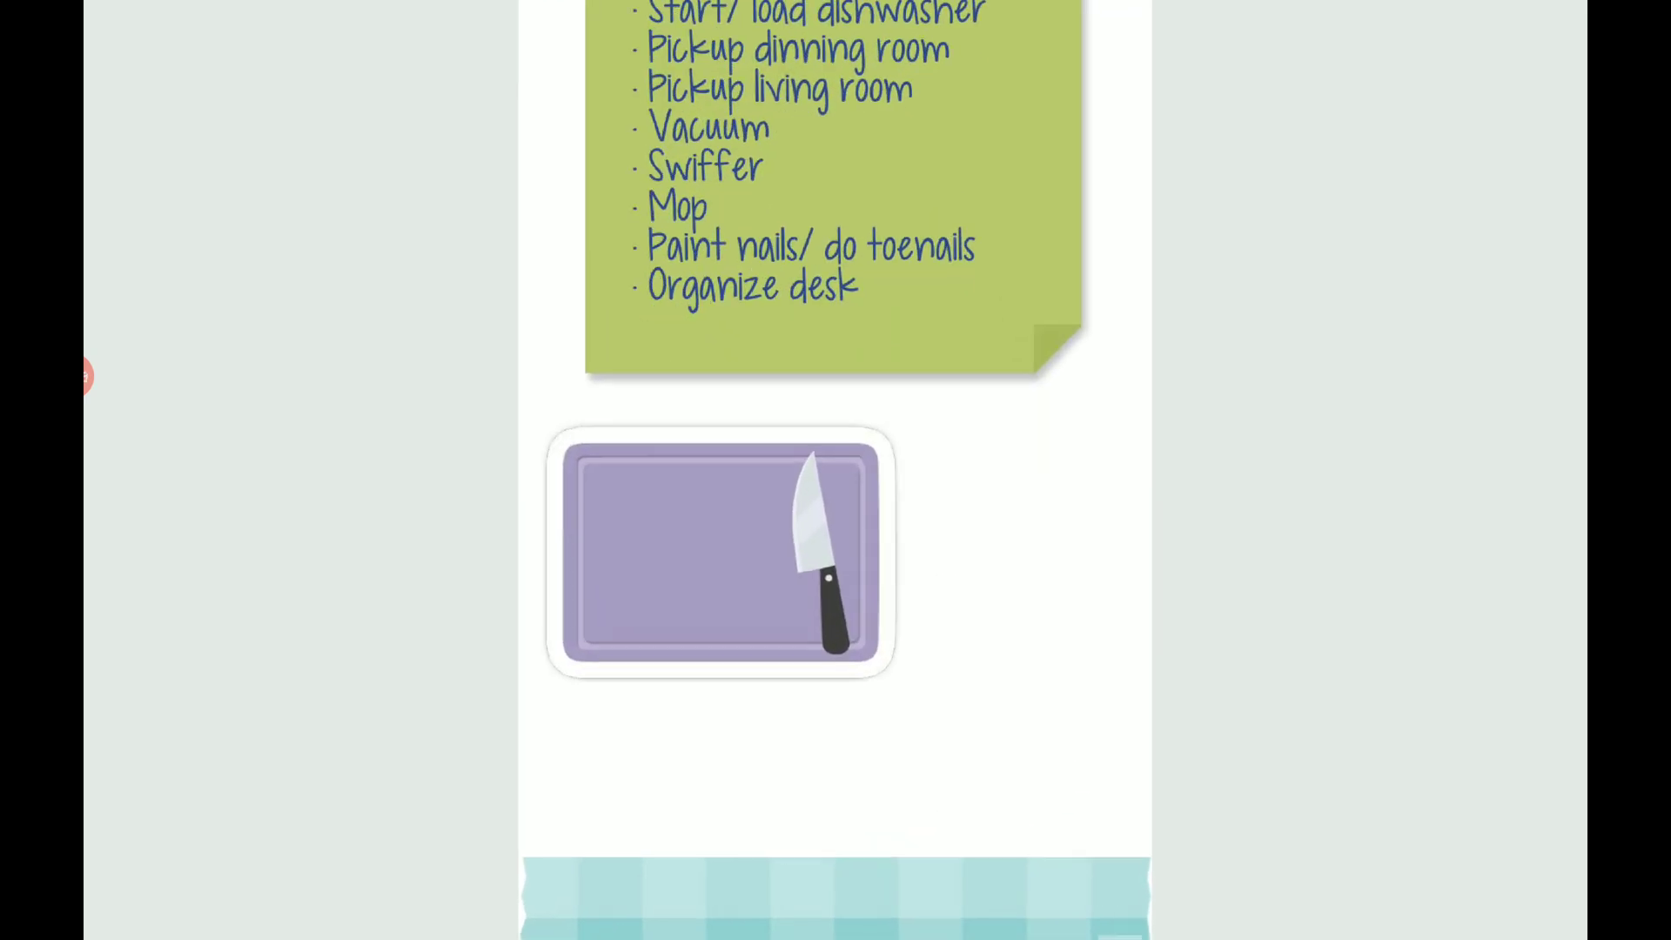
pyautogui.click(848, 701)
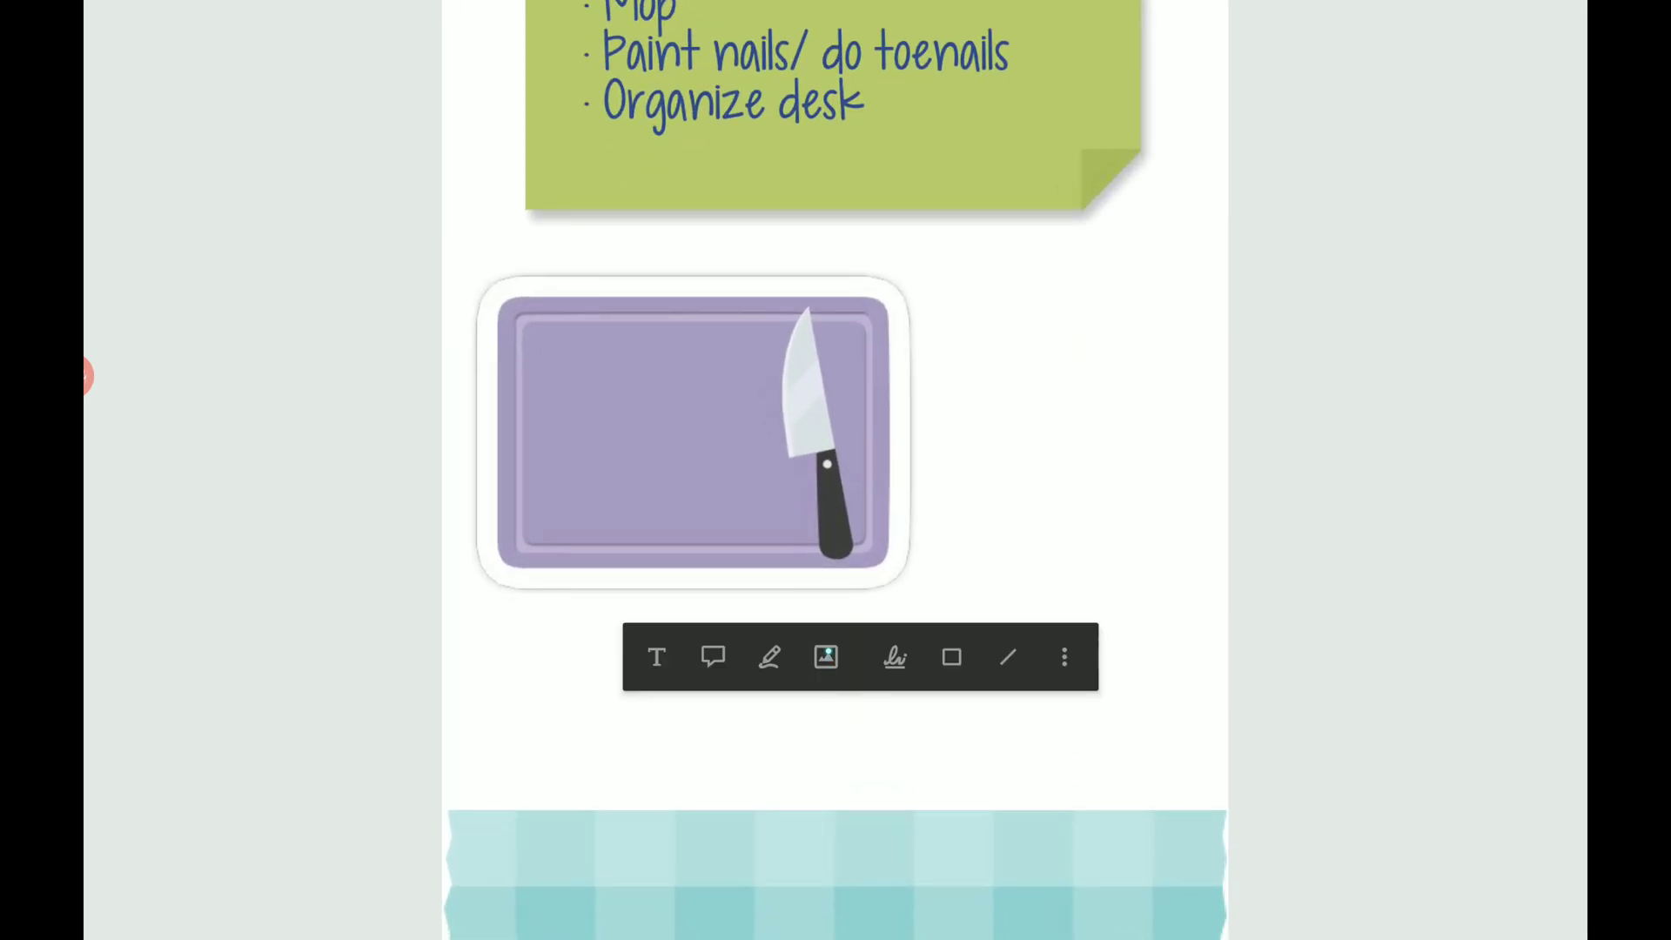
pyautogui.click(826, 656)
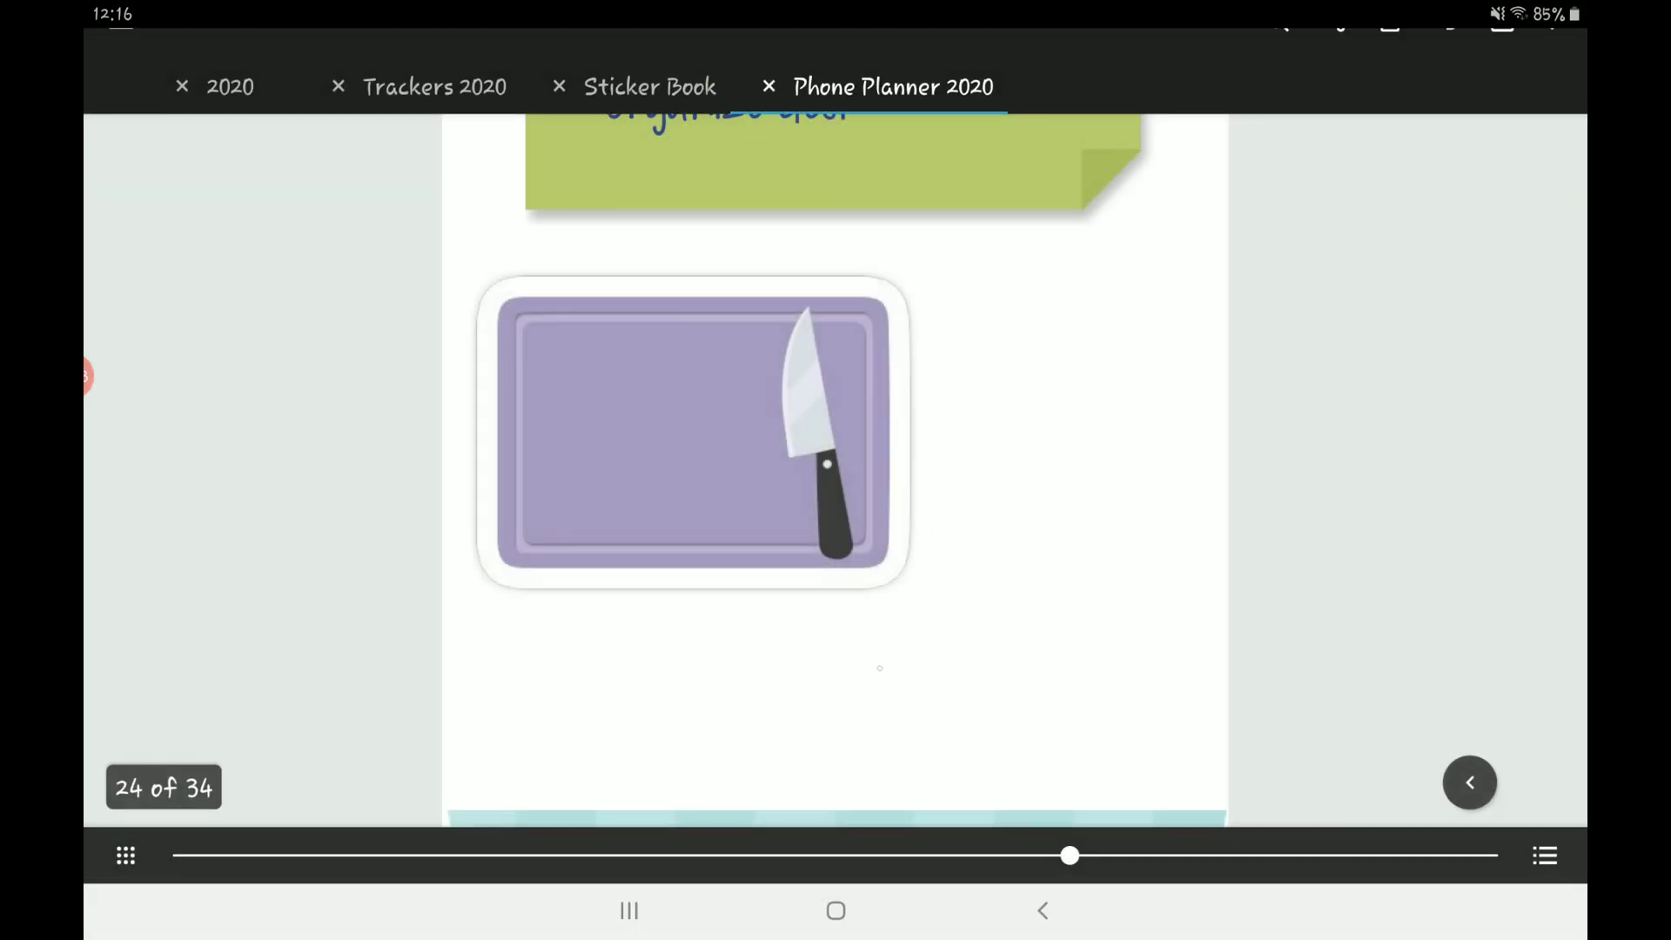
# Add a text note with the recipe name Cream Cheese Bacon Stuffed Chicken pasted from the clipboard.
pyautogui.click(881, 669)
pyautogui.click(690, 606)
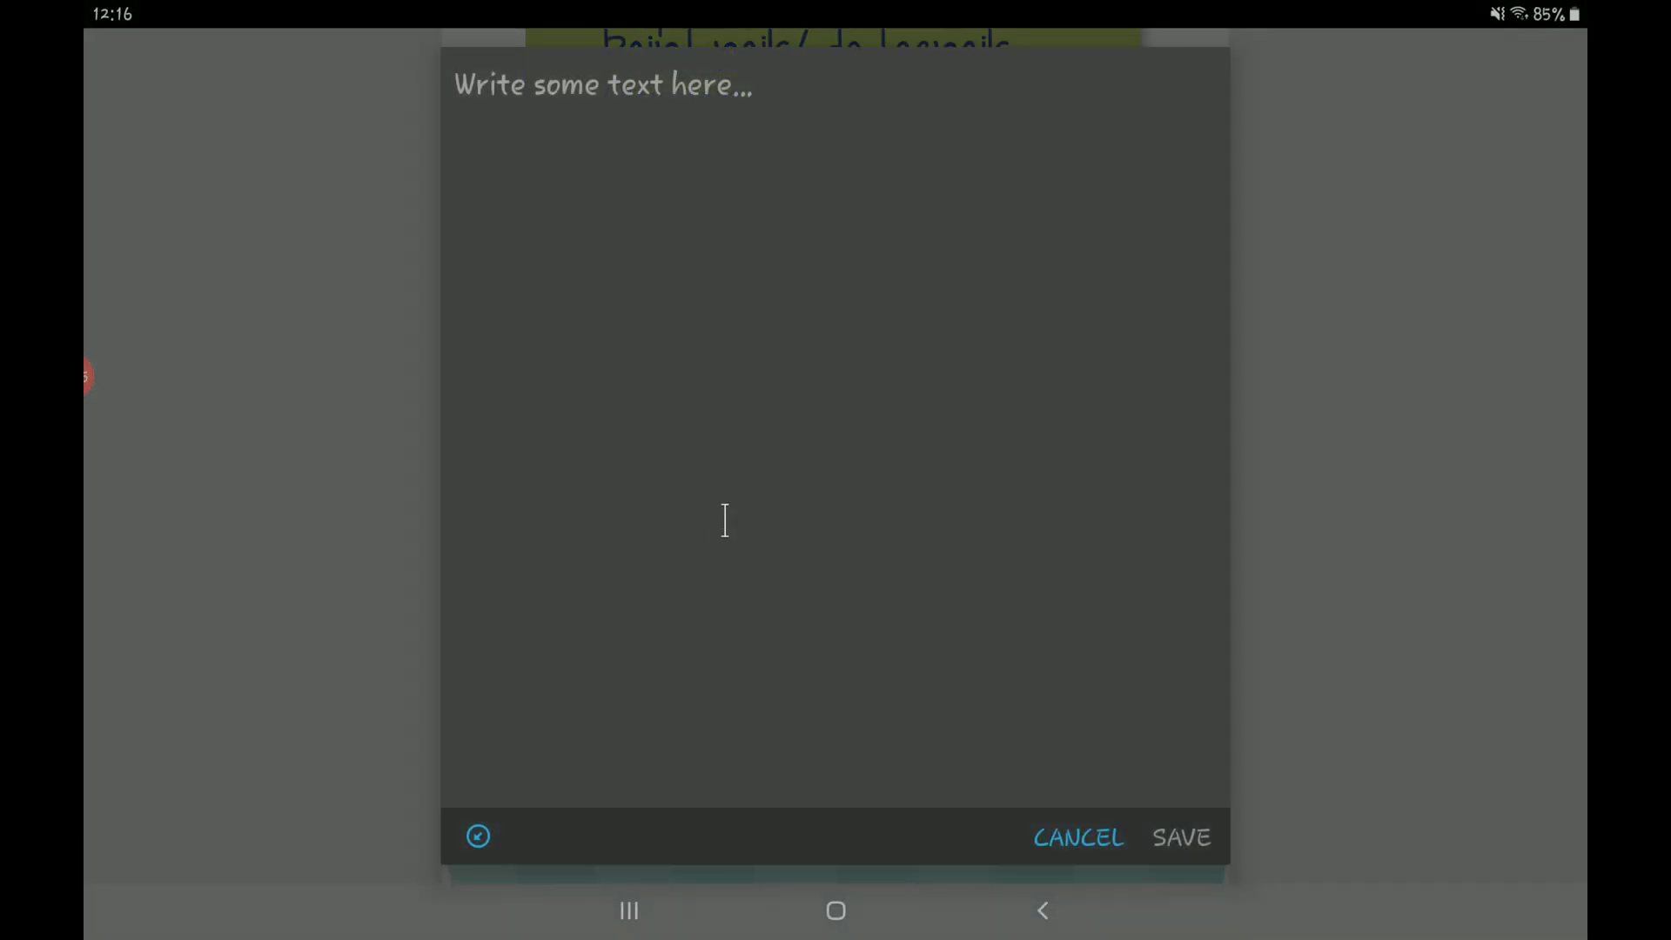
pyautogui.click(725, 520)
pyautogui.click(1130, 350)
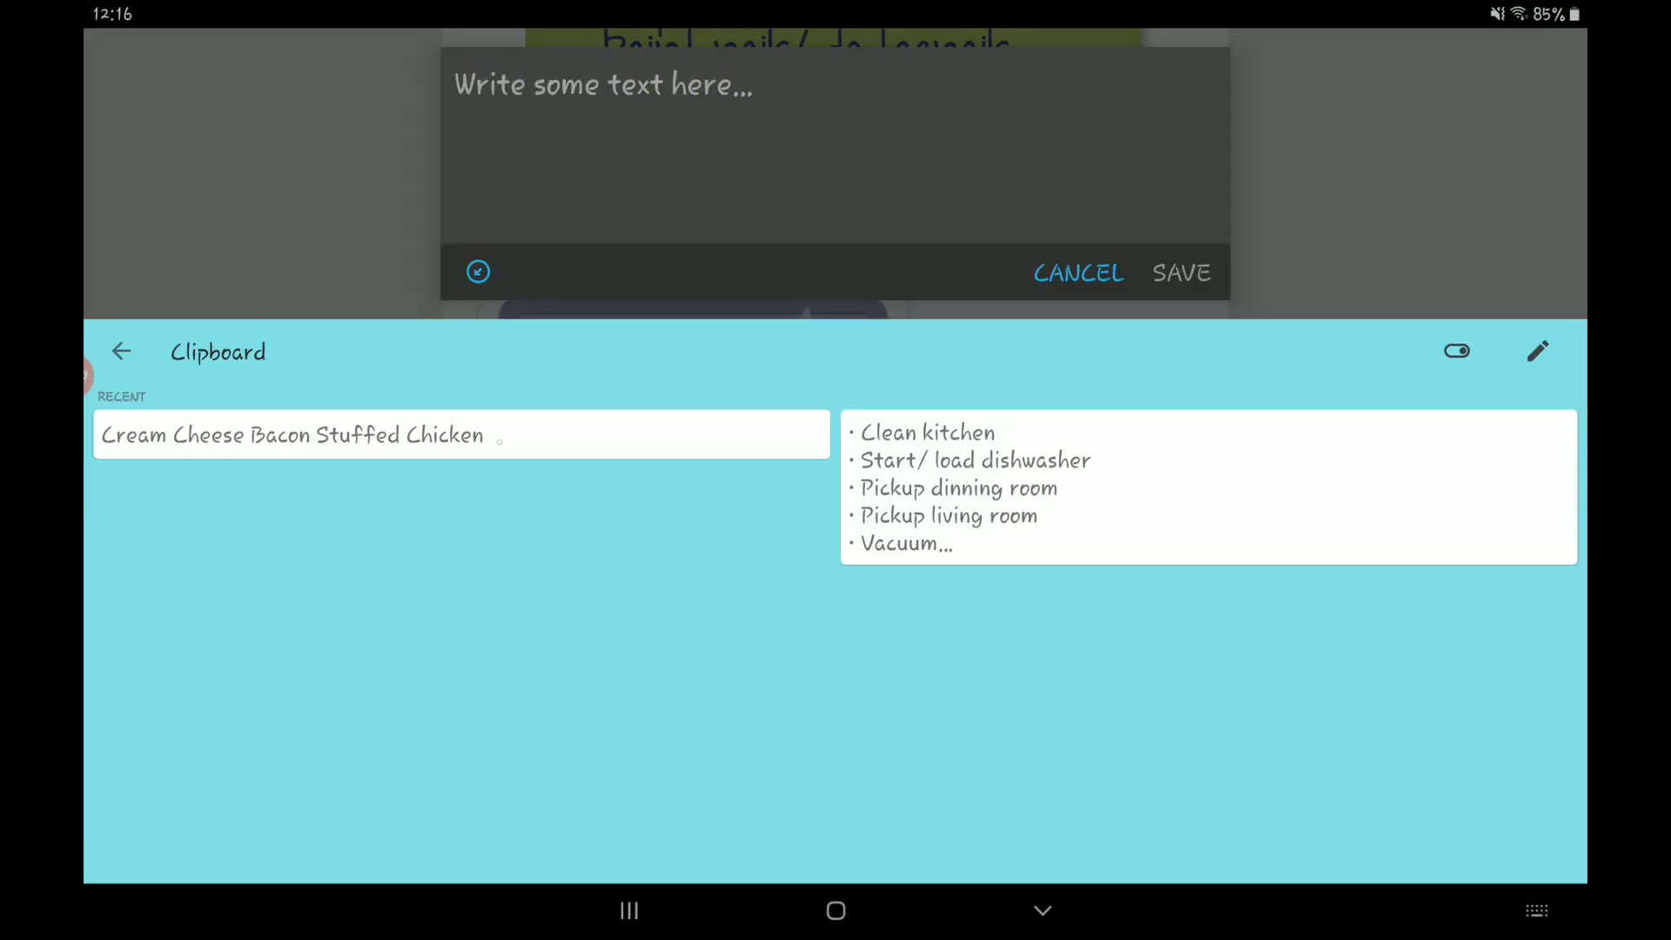
pyautogui.click(293, 435)
pyautogui.click(1182, 272)
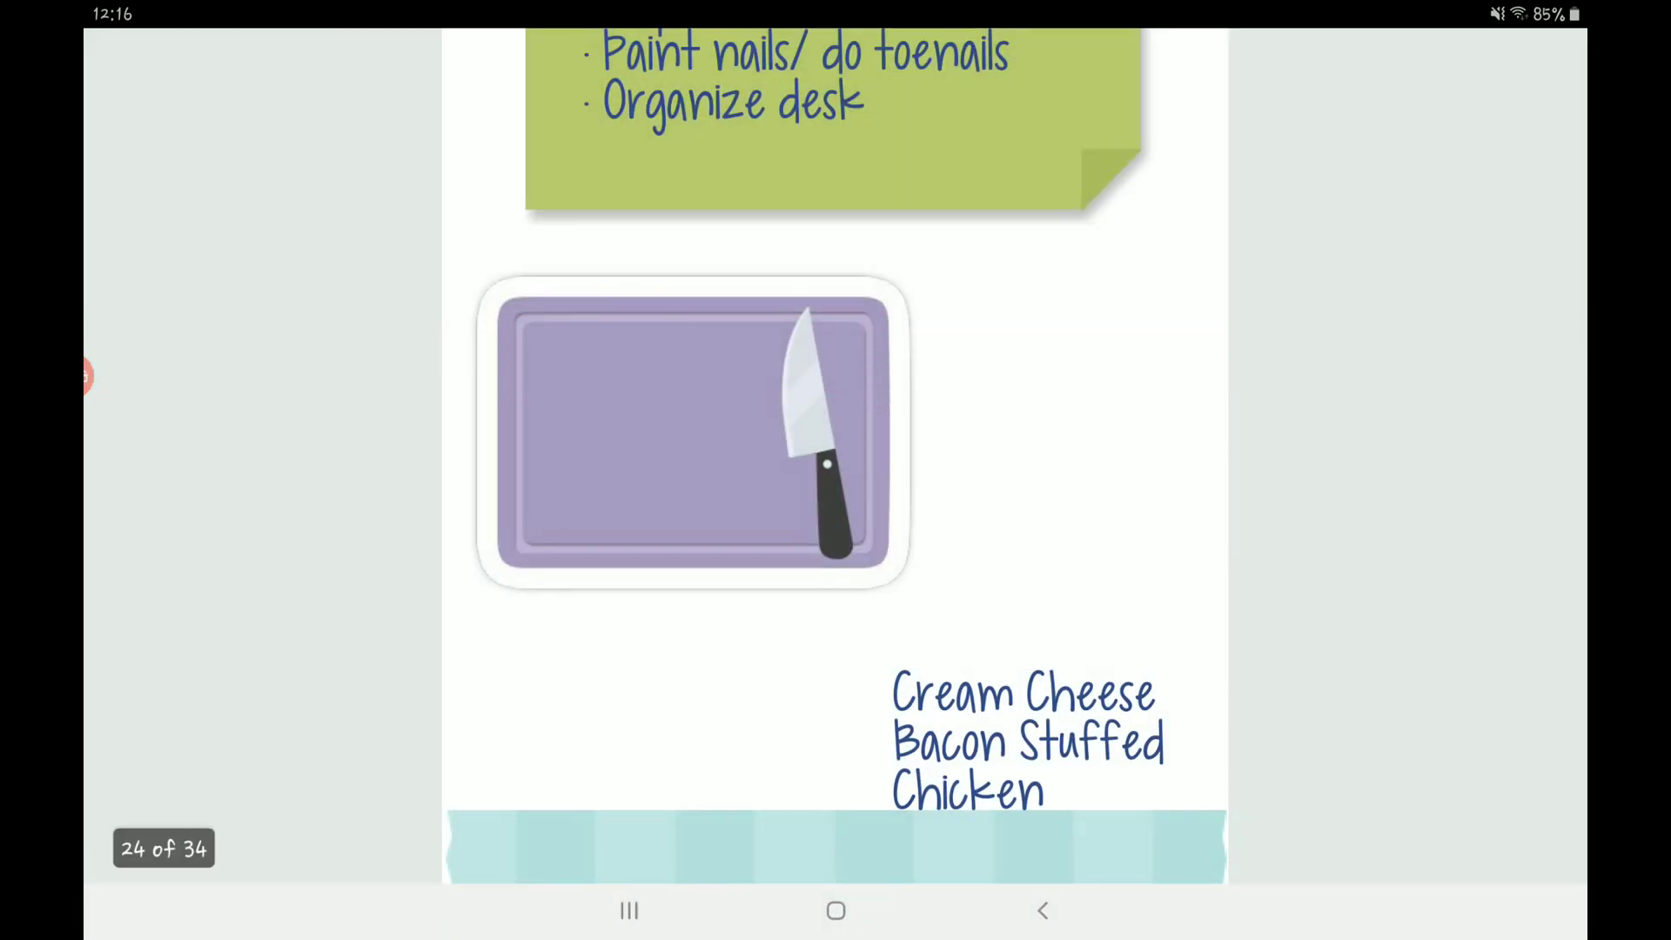
# Place the recipe name onto the cutting board and enlarge the board behind it.
pyautogui.click(1028, 742)
pyautogui.moveTo(1028, 743); pyautogui.dragTo(672, 427)
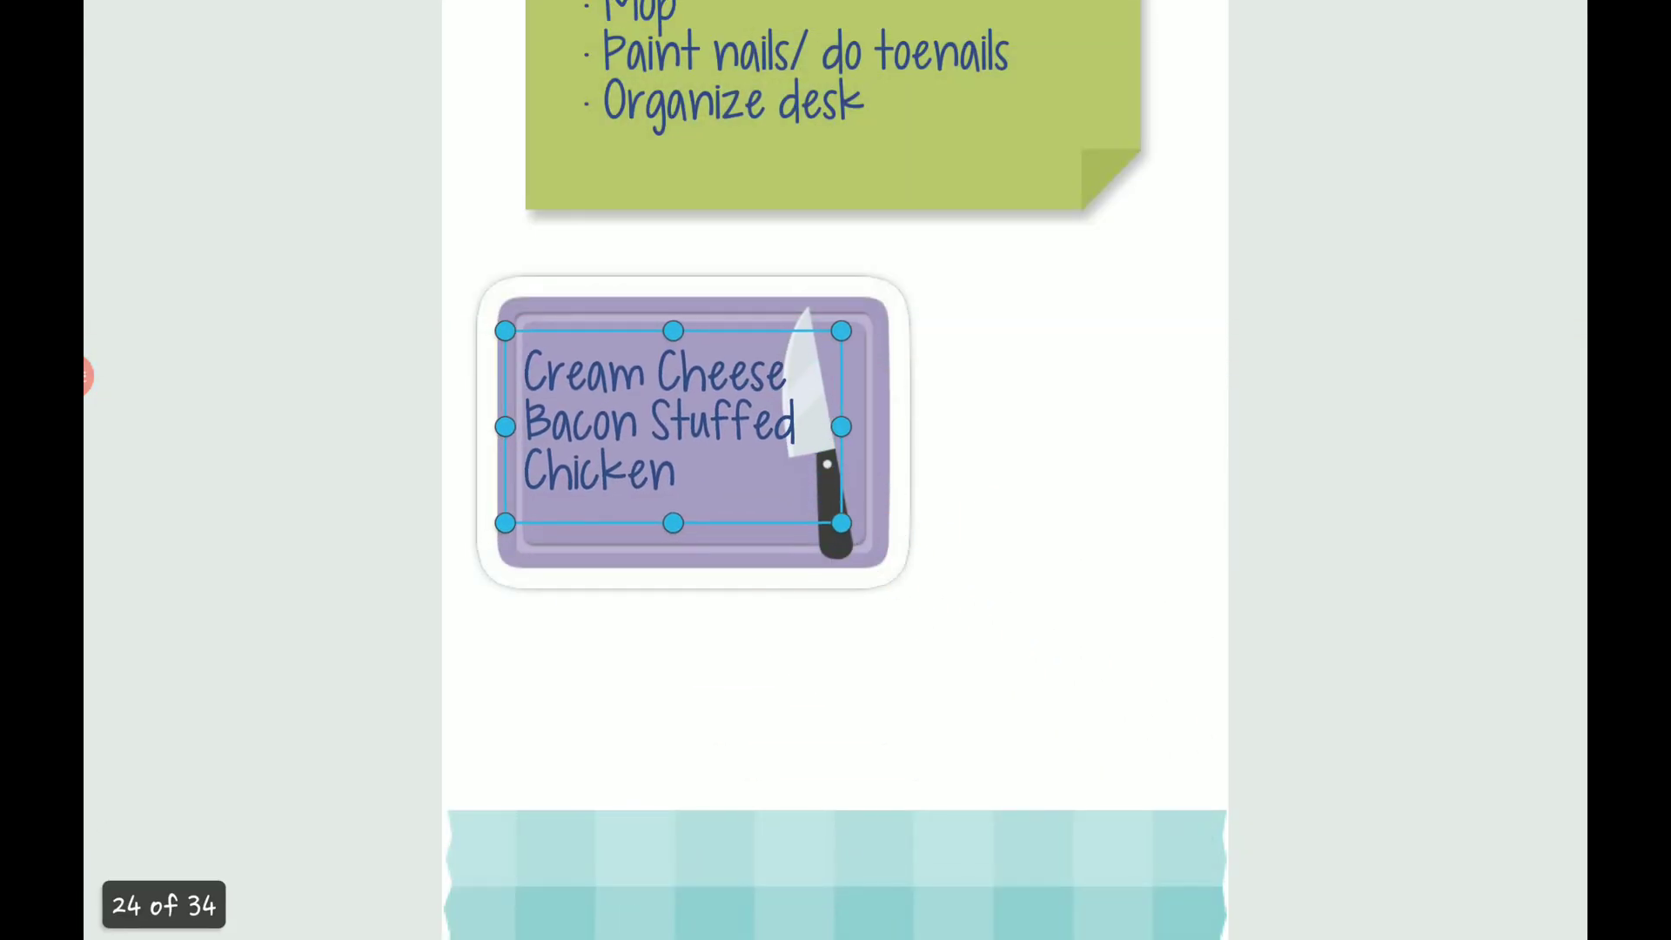
pyautogui.click(705, 549)
pyautogui.moveTo(936, 615); pyautogui.dragTo(949, 624)
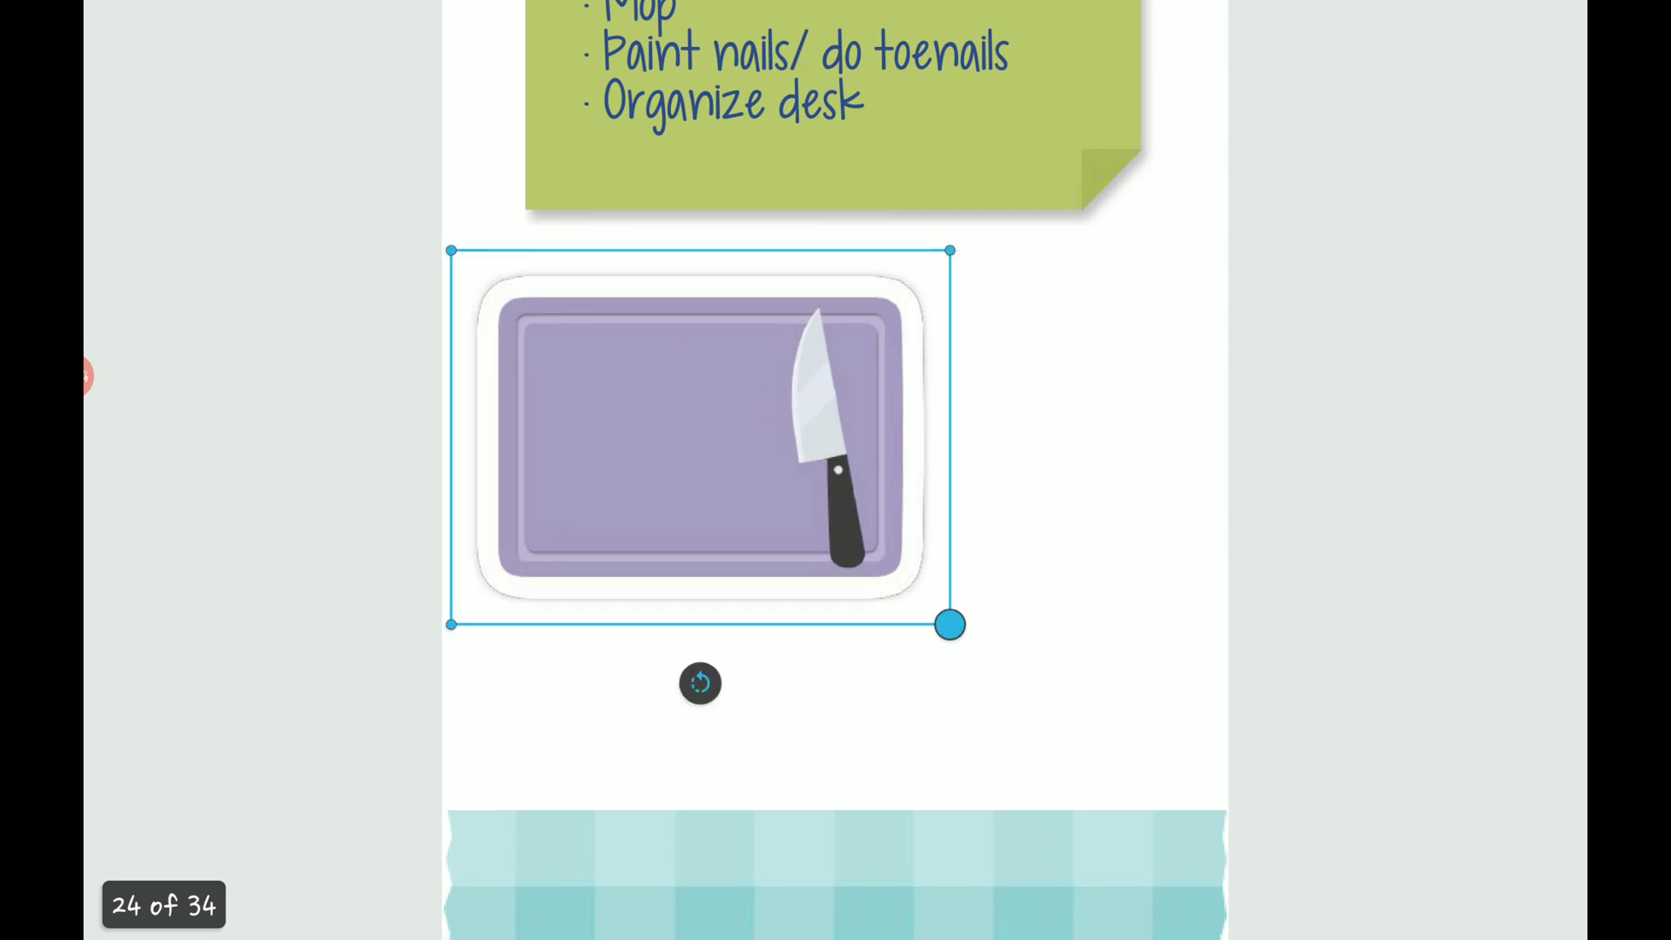
pyautogui.press('Delete')
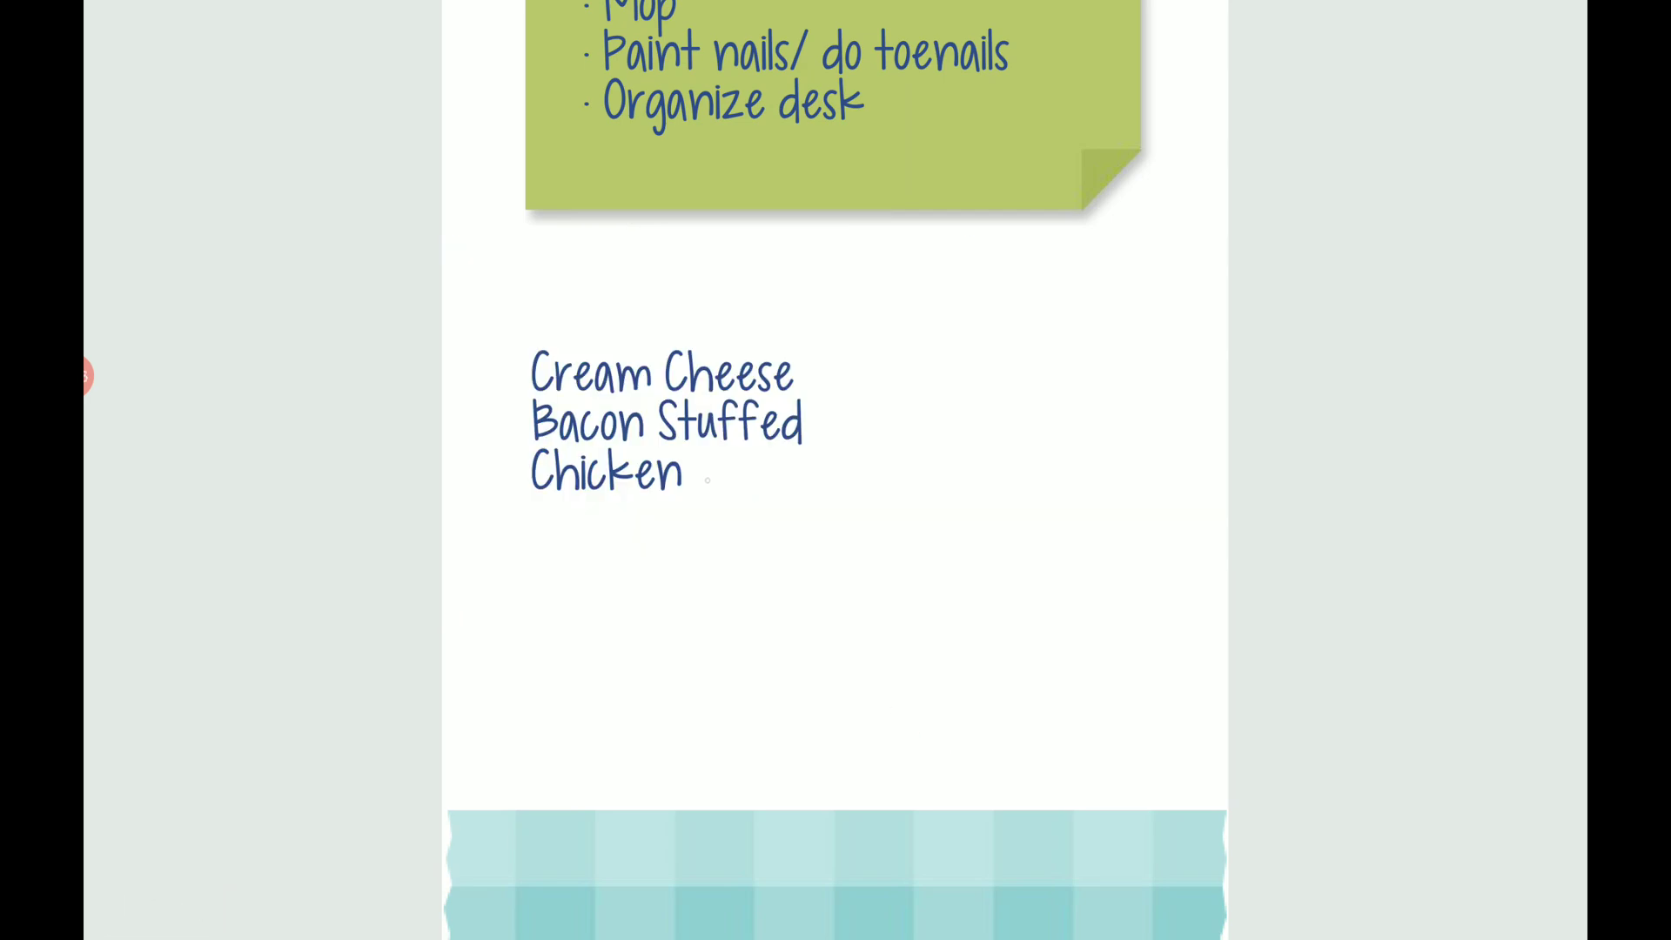
pyautogui.hotkey('ctrl', 'z')
pyautogui.click(705, 548)
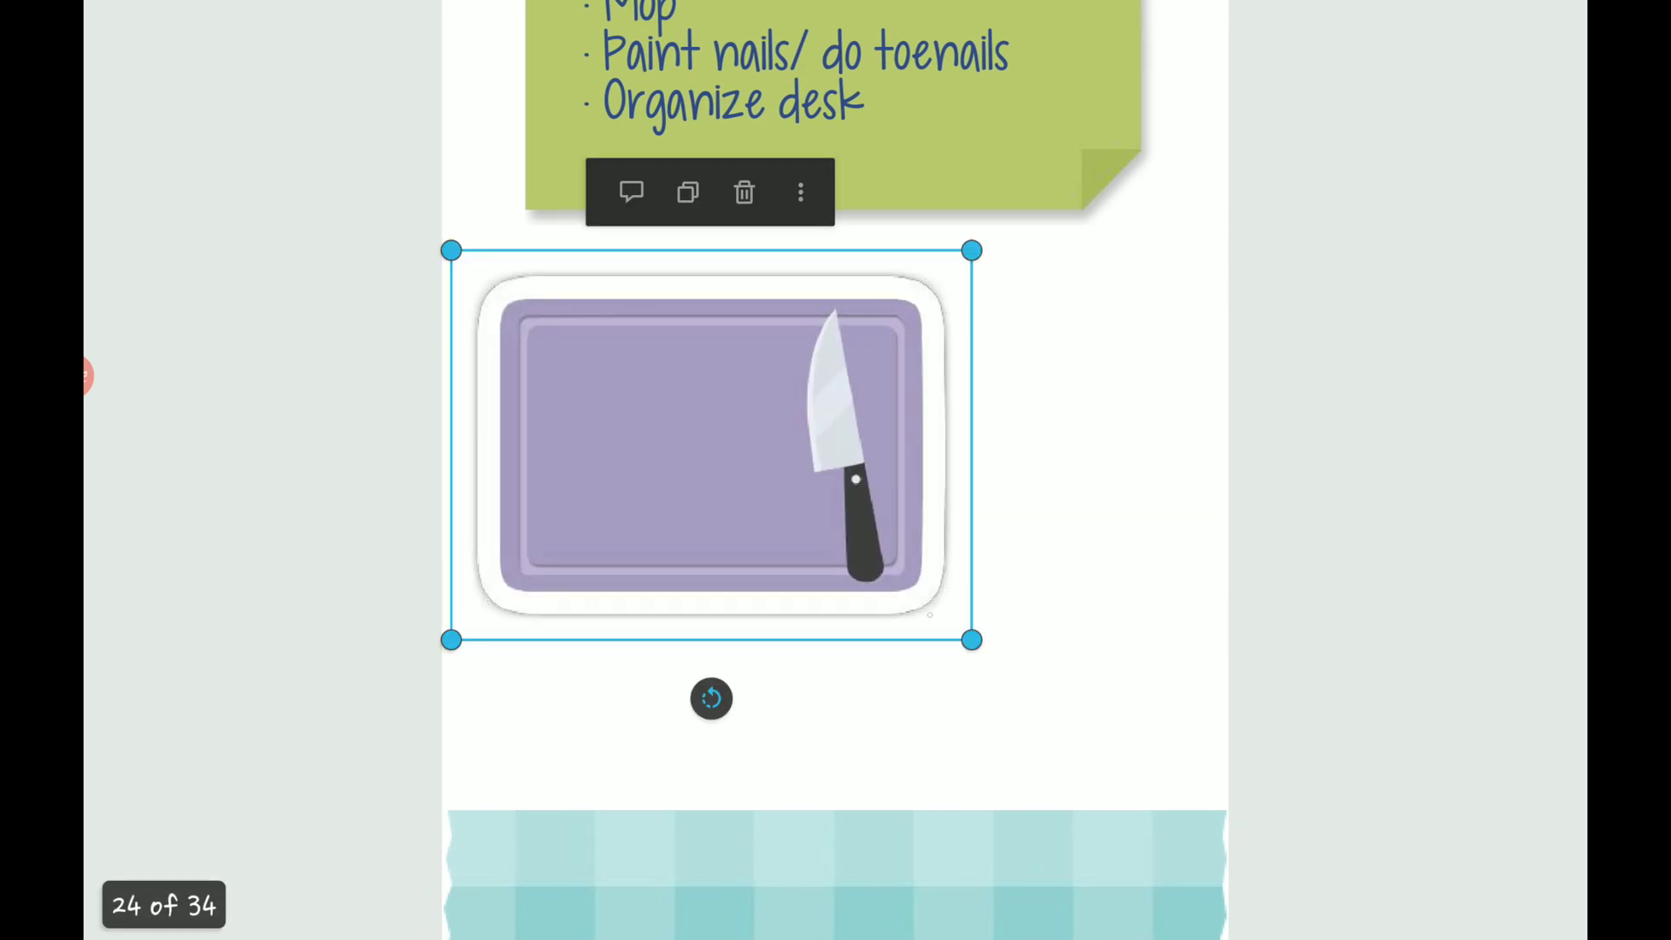
pyautogui.moveTo(971, 638); pyautogui.dragTo(1000, 661)
# Nudge the recipe name slightly lower on the cutting board.
pyautogui.click(666, 422)
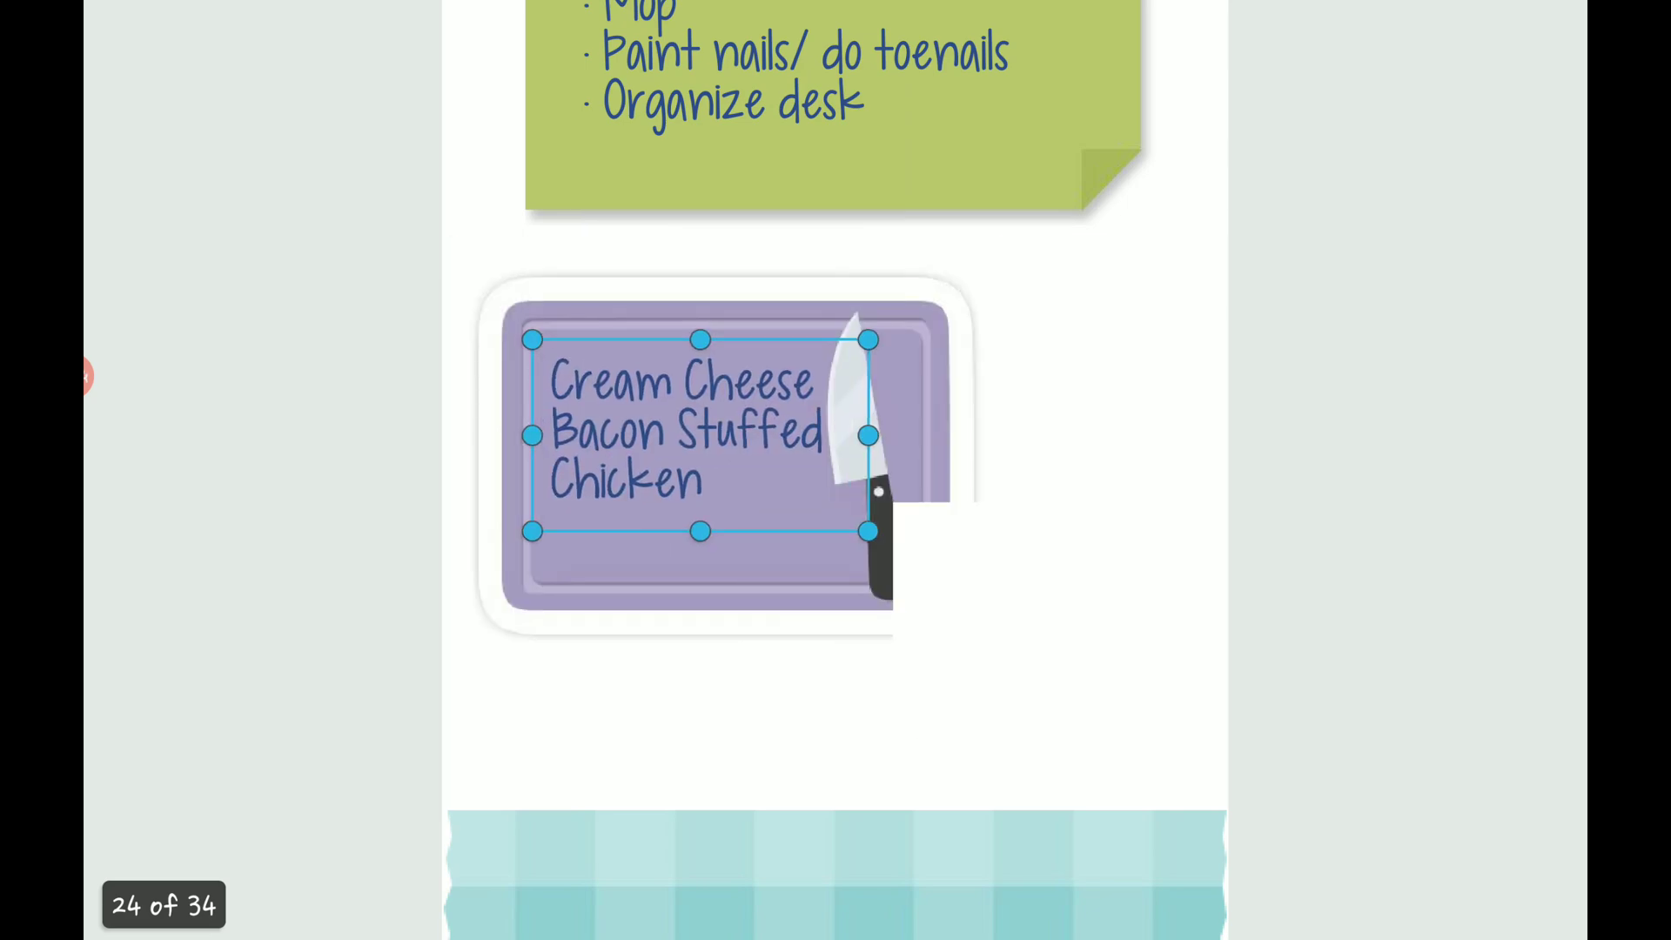
pyautogui.click(757, 685)
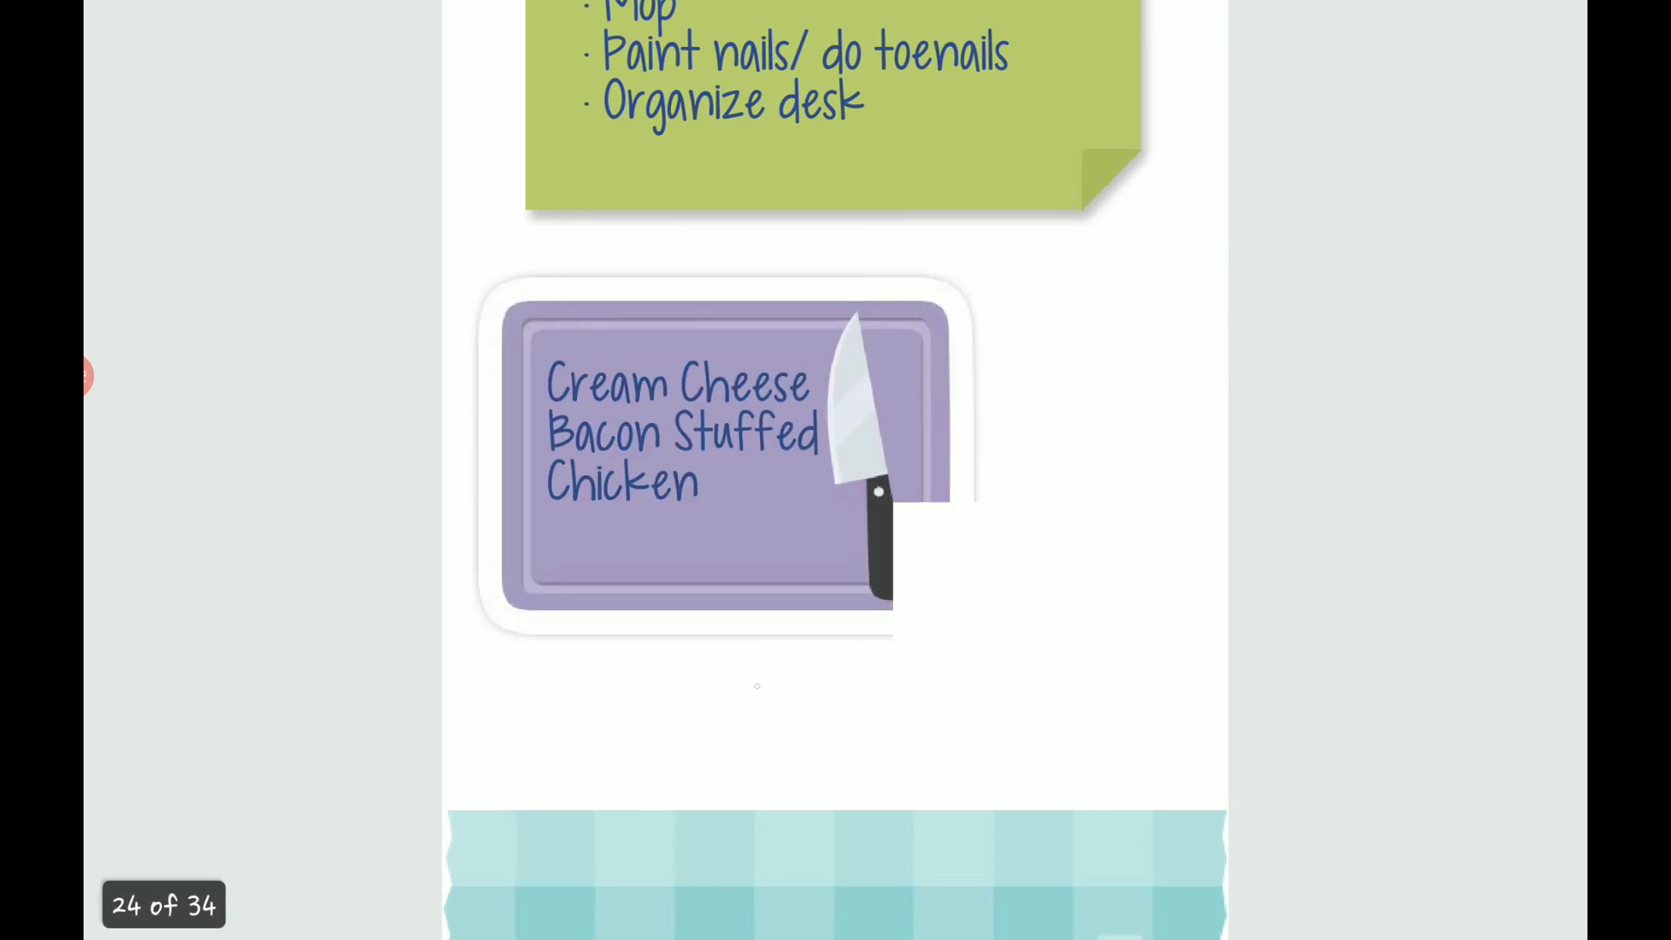
pyautogui.moveTo(665, 432); pyautogui.dragTo(671, 460)
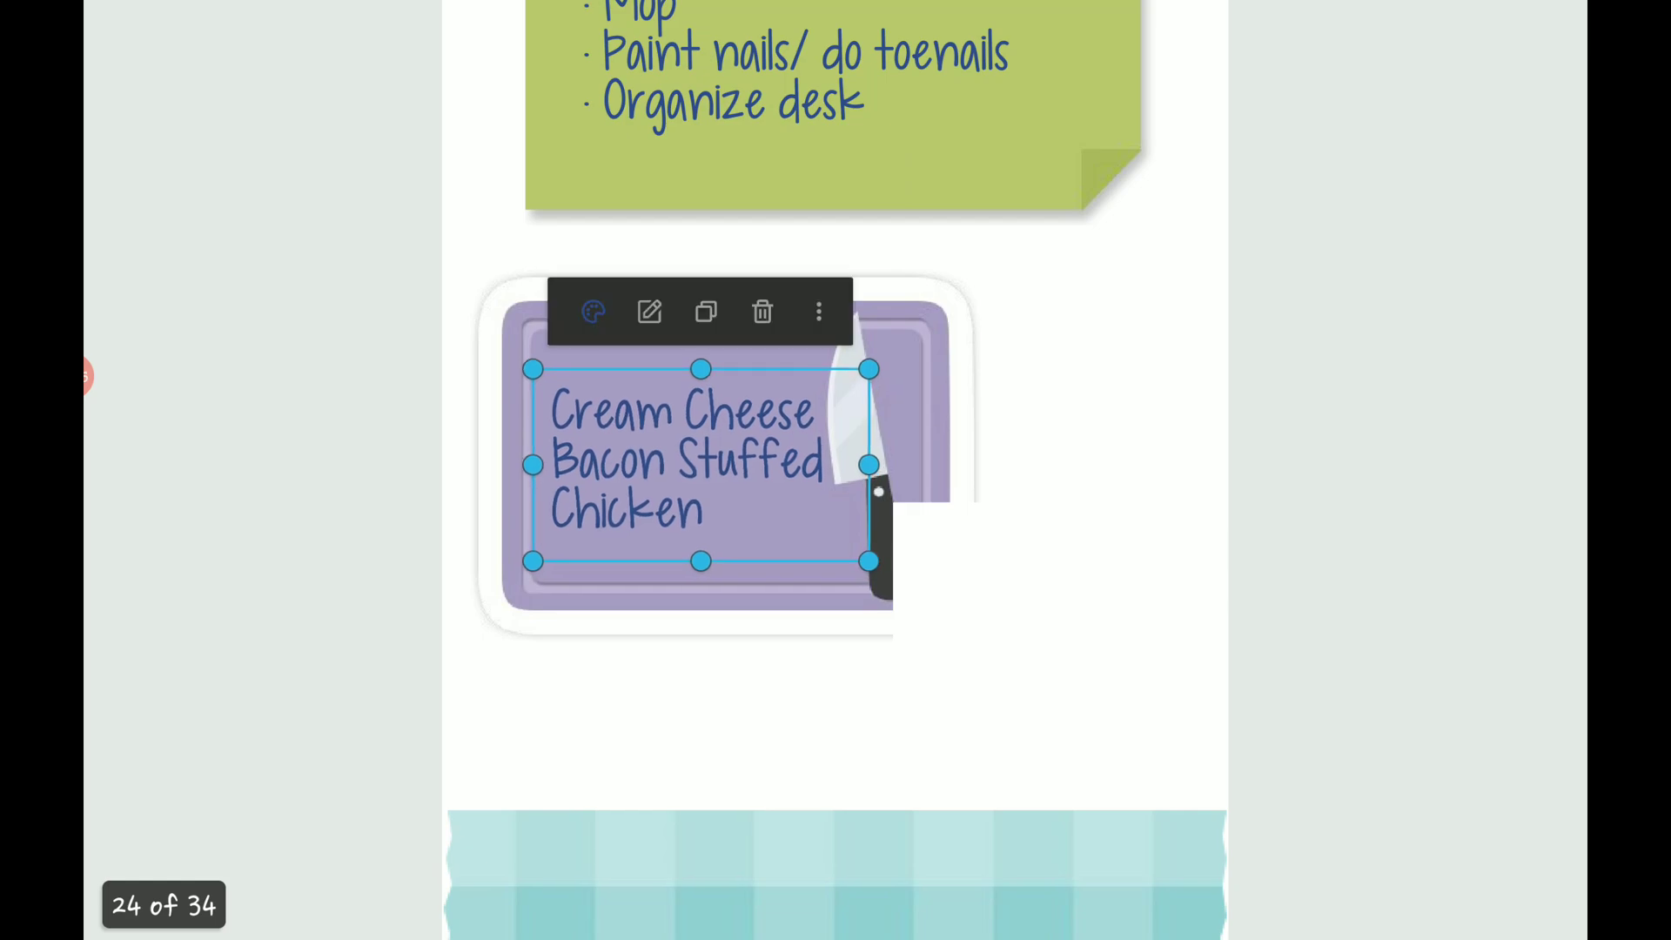
pyautogui.click(757, 686)
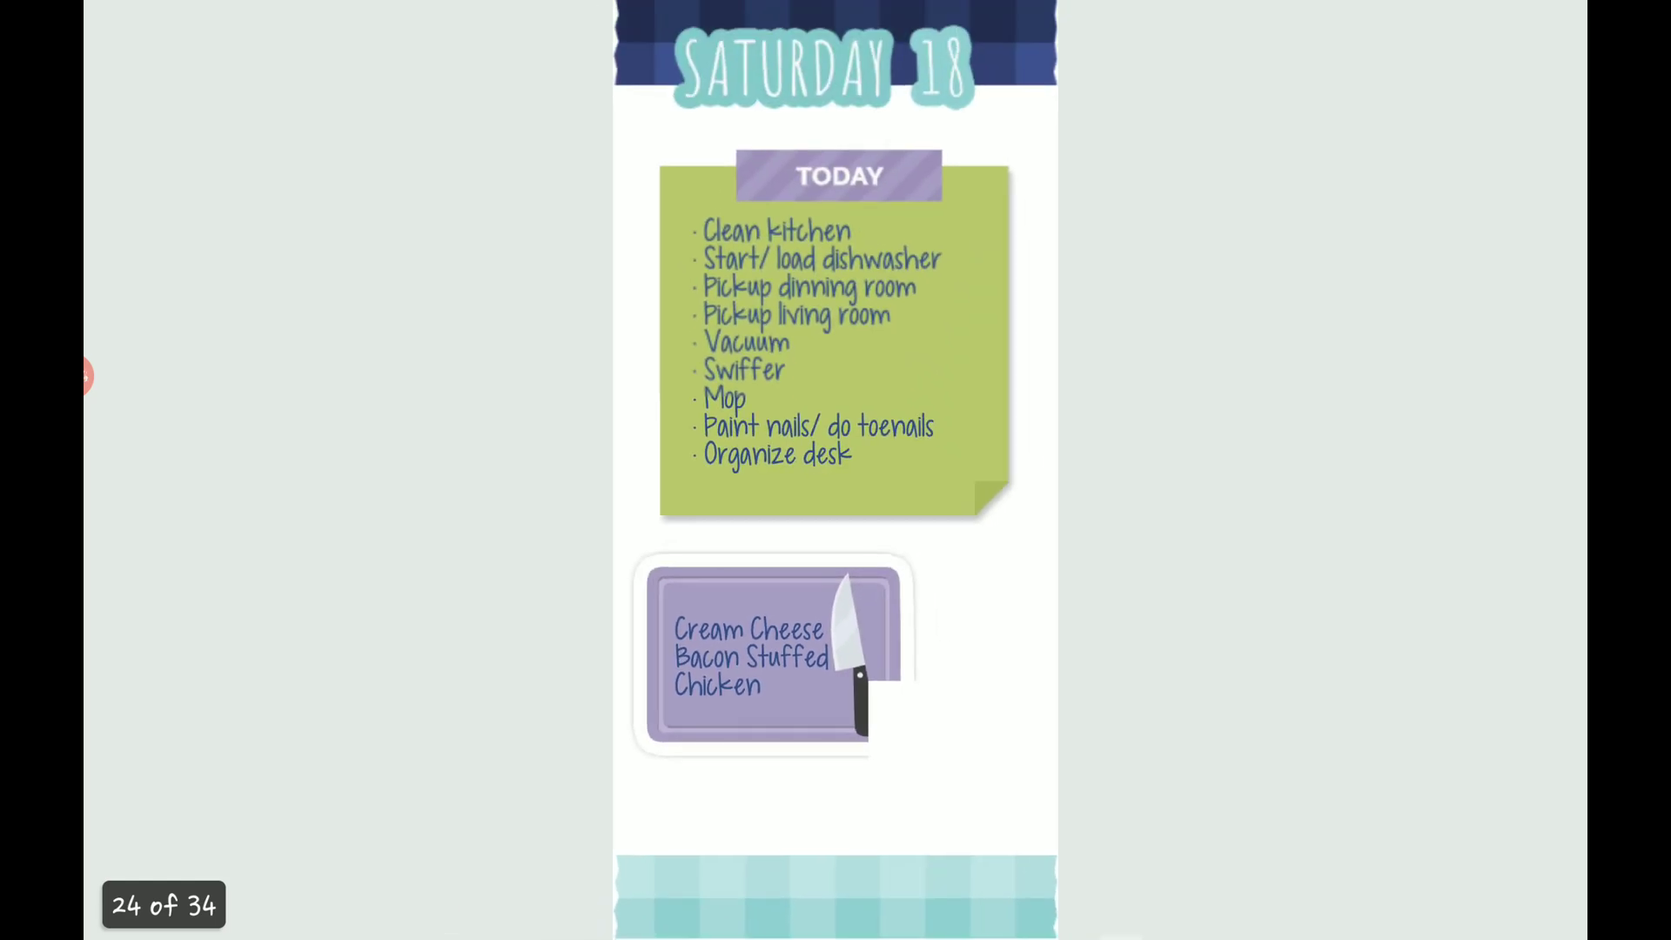
# Start inserting an image from files and go up to the Stickers folder.
pyautogui.click(967, 724)
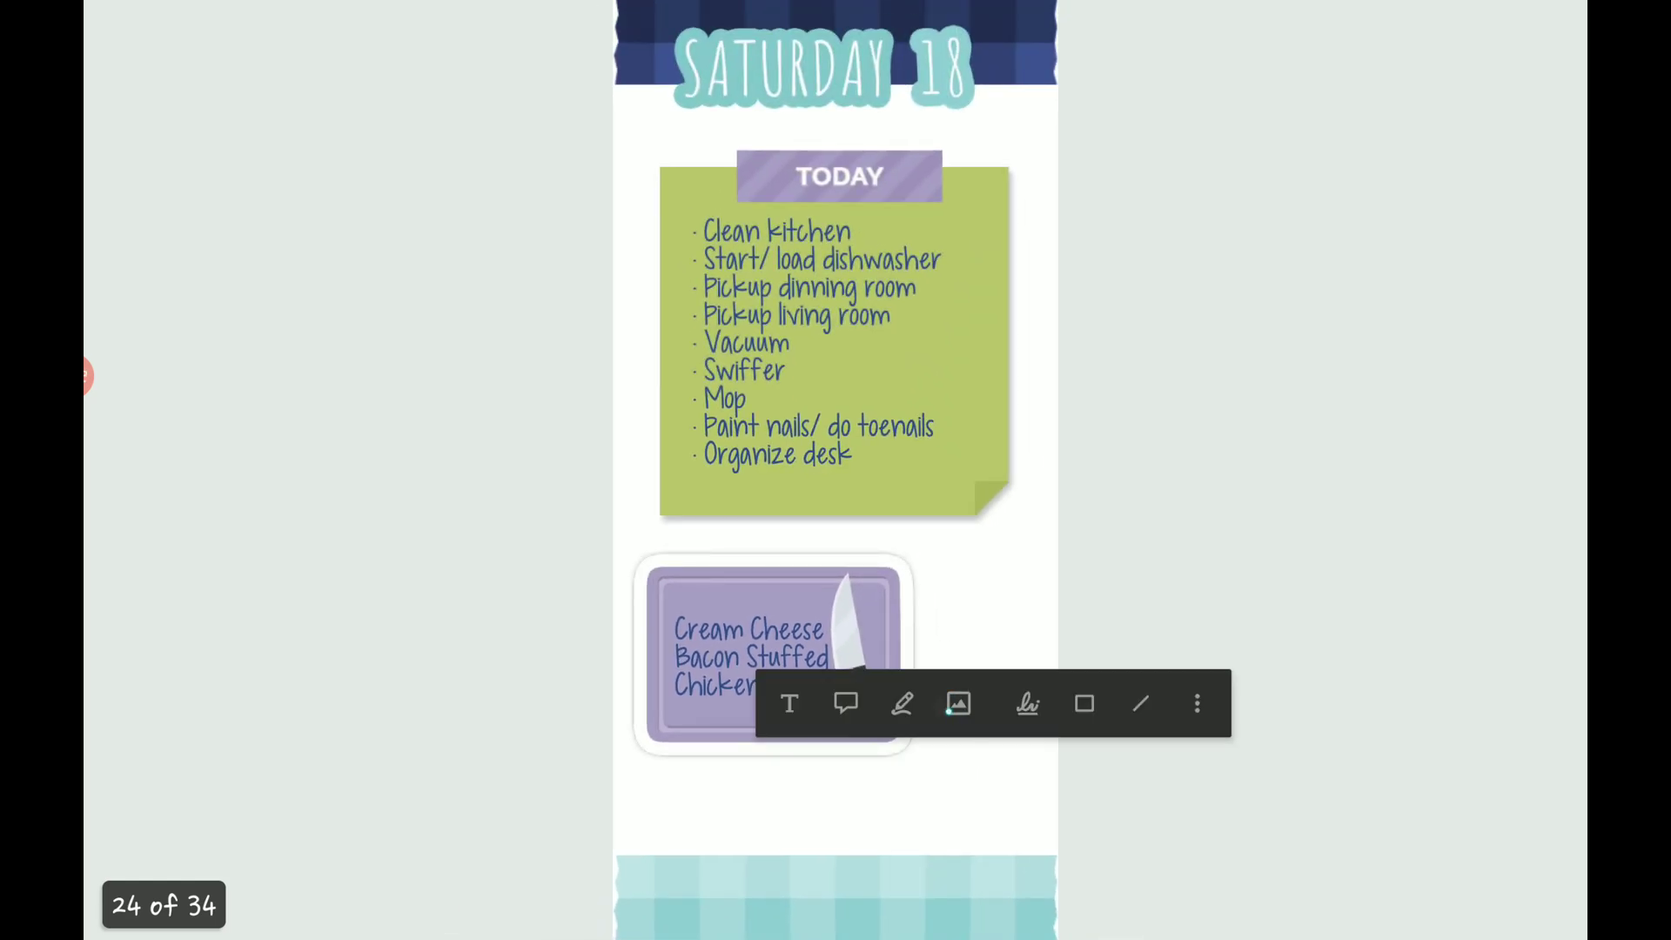
pyautogui.click(959, 704)
pyautogui.click(754, 634)
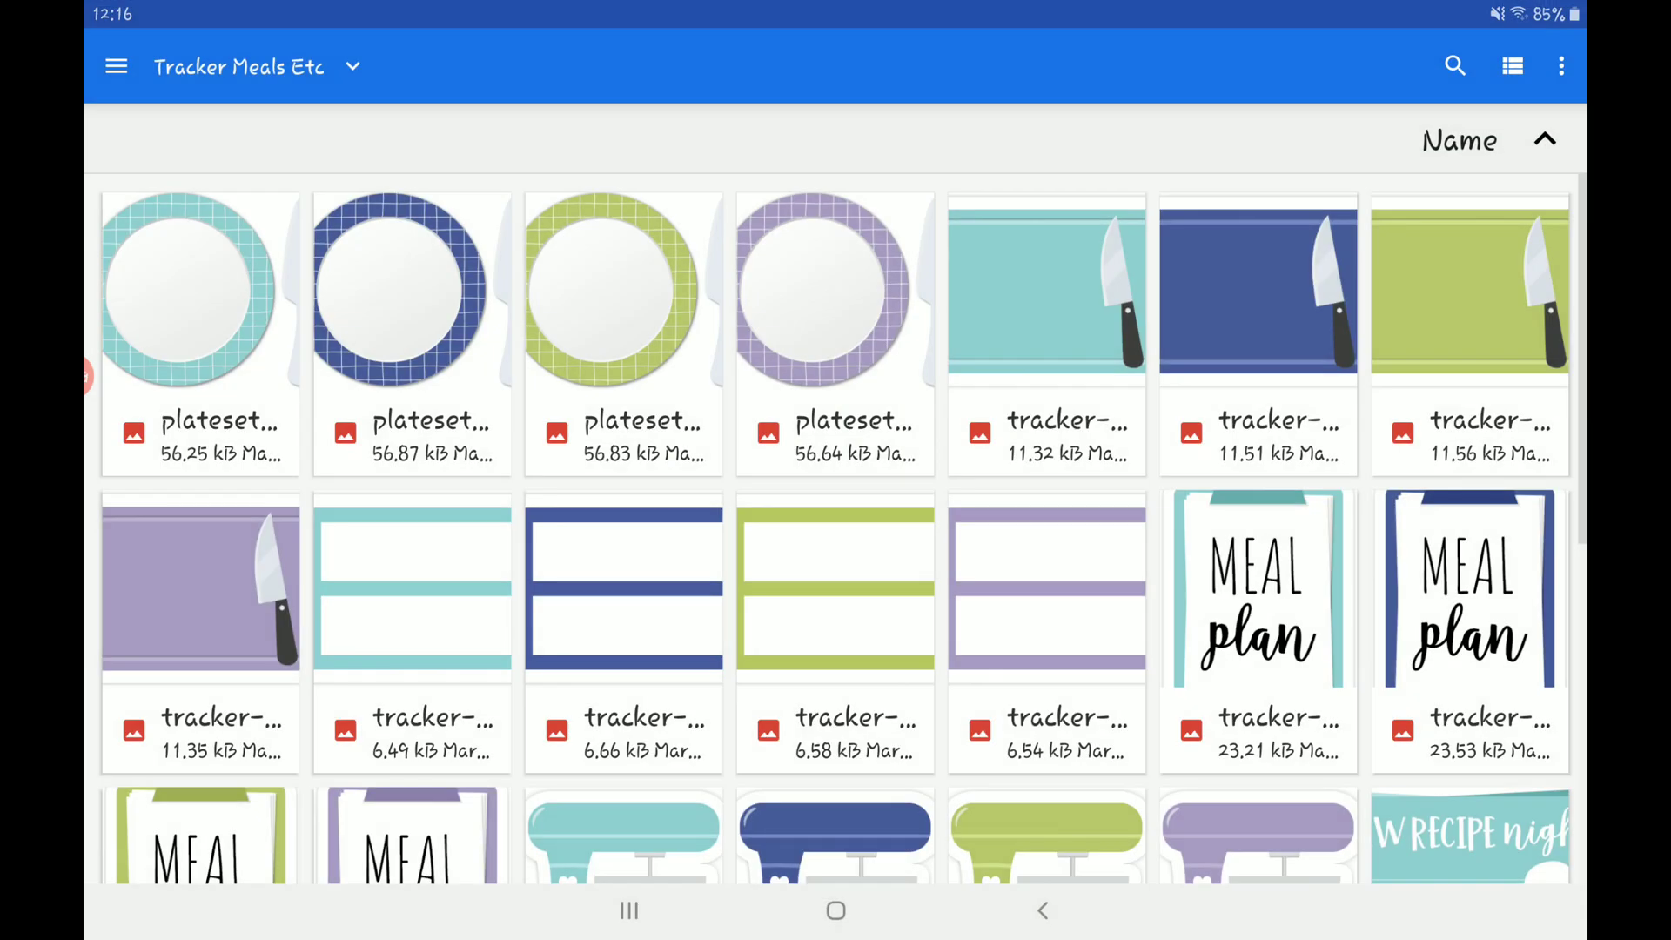
pyautogui.click(1042, 911)
pyautogui.click(1042, 910)
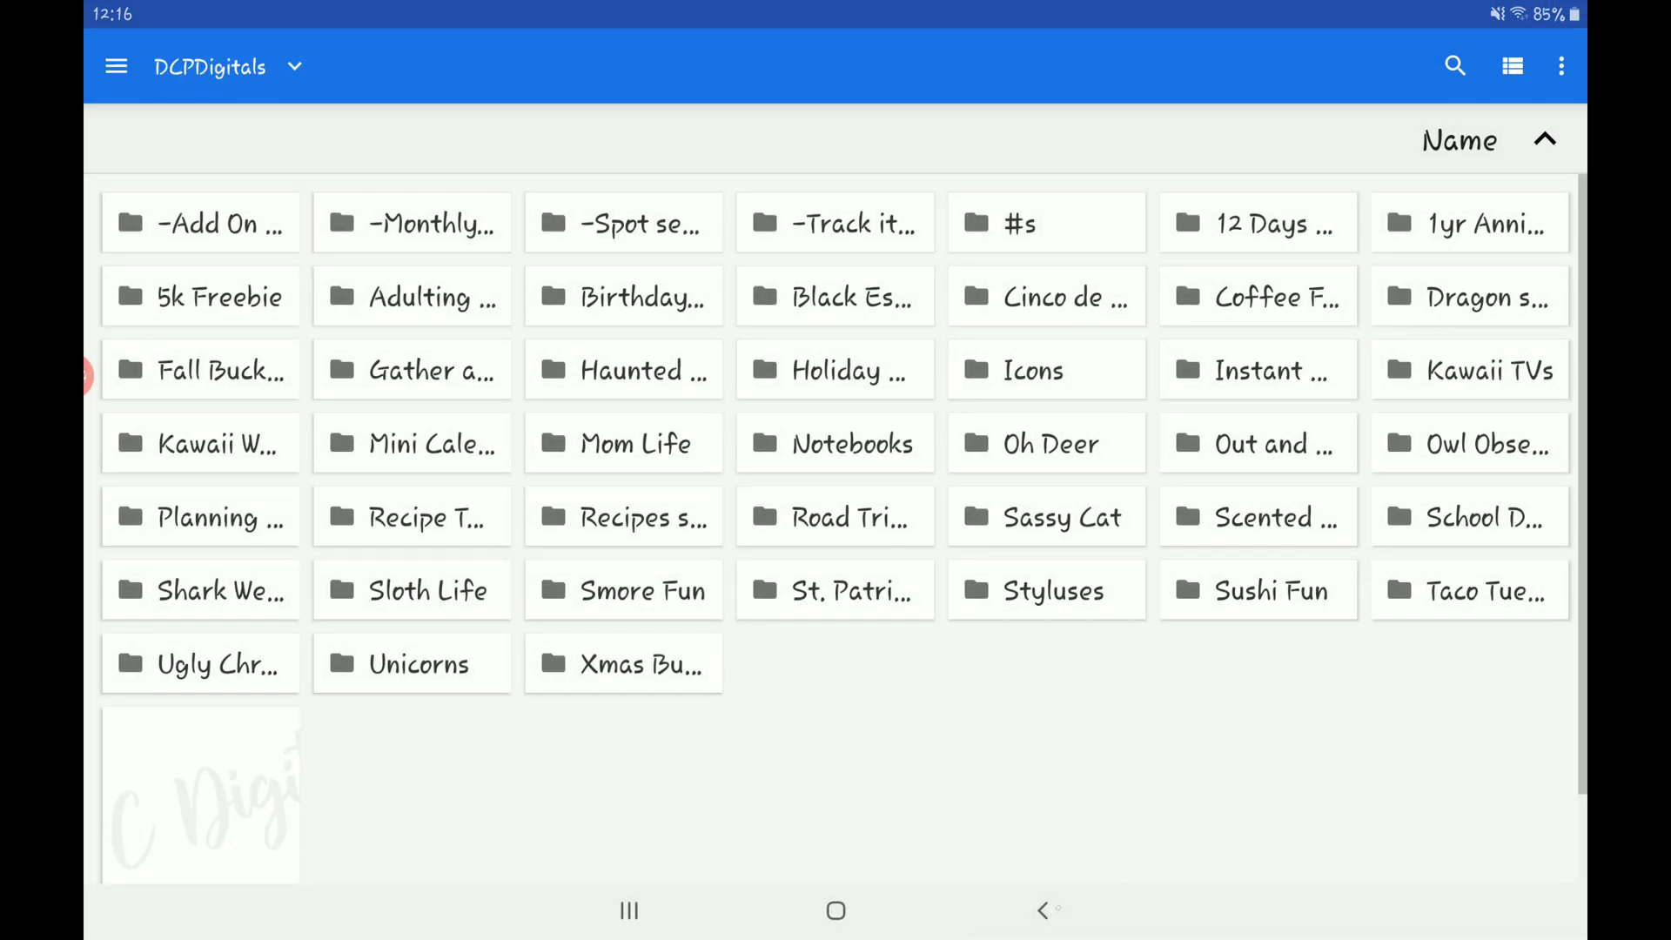
pyautogui.click(1042, 910)
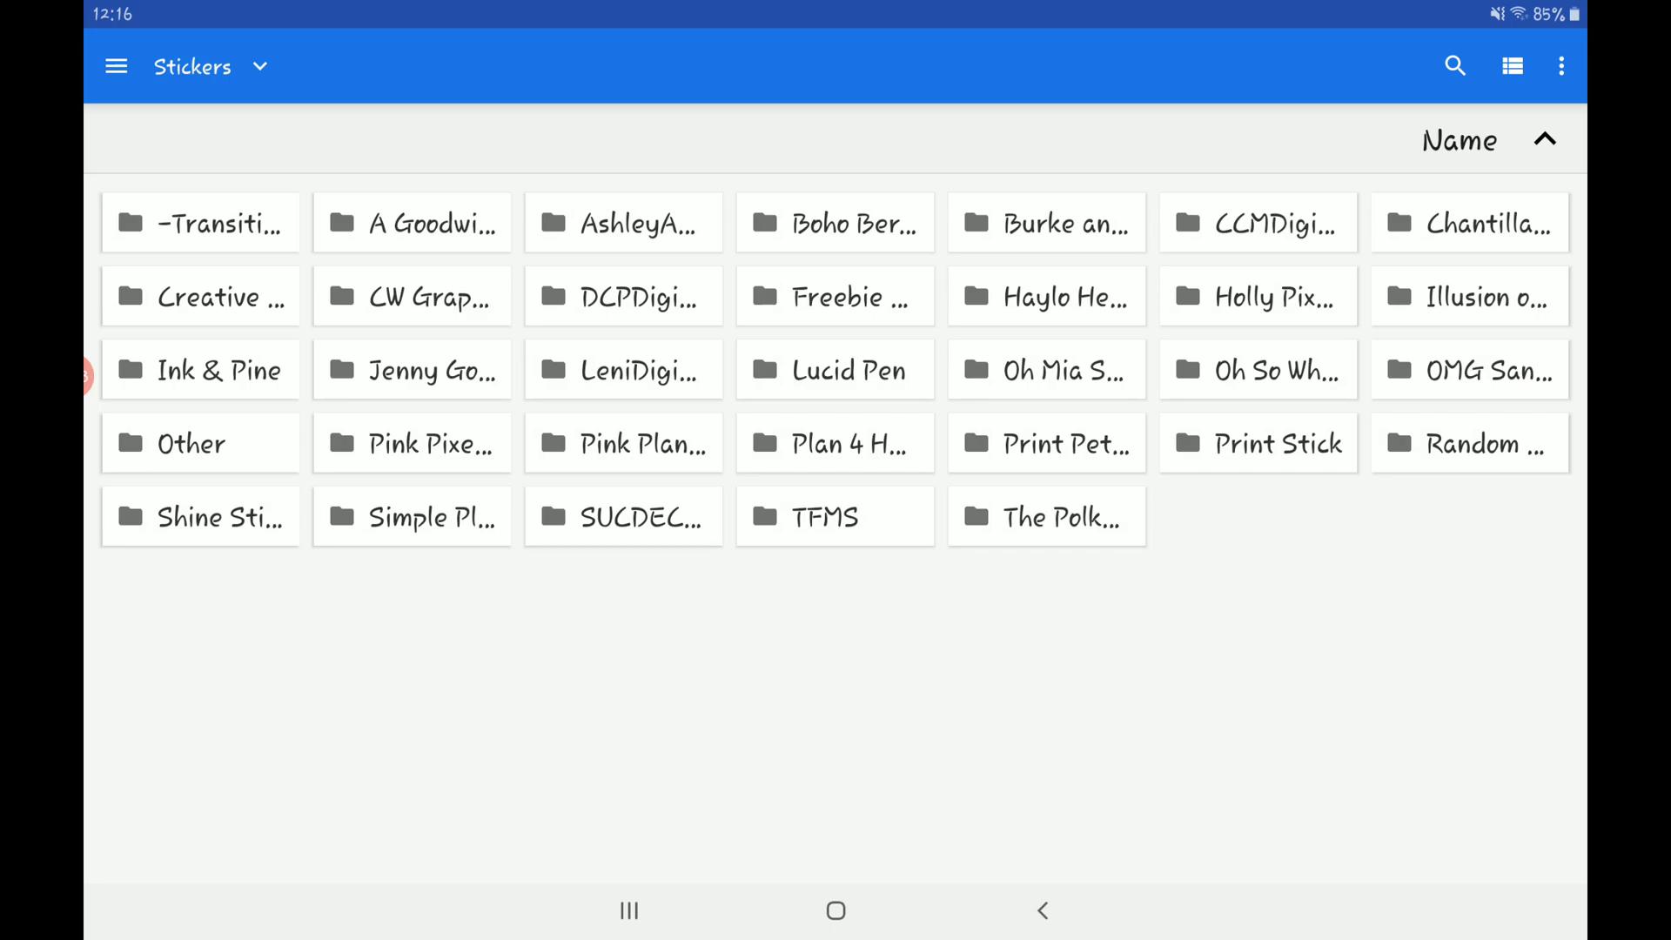
# Browse Owl Obsession Apr20's Sayings and Tasks folder and place the 'Was Born to Be Owlsome!' sticker.
pyautogui.click(639, 298)
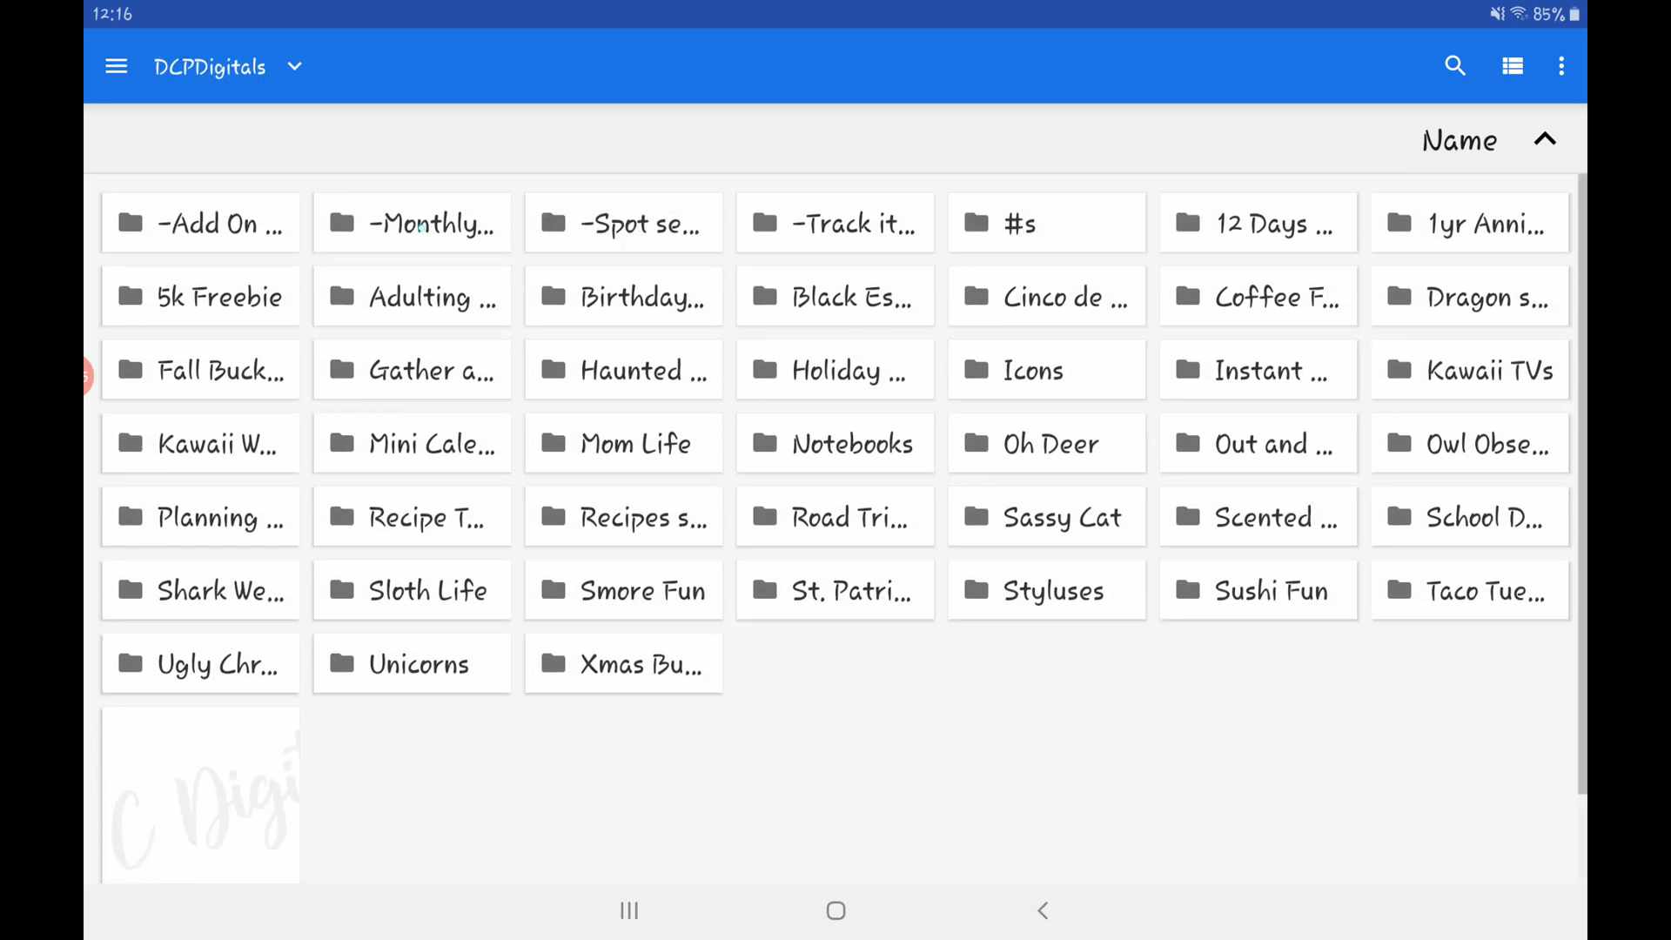
pyautogui.click(431, 222)
pyautogui.click(624, 372)
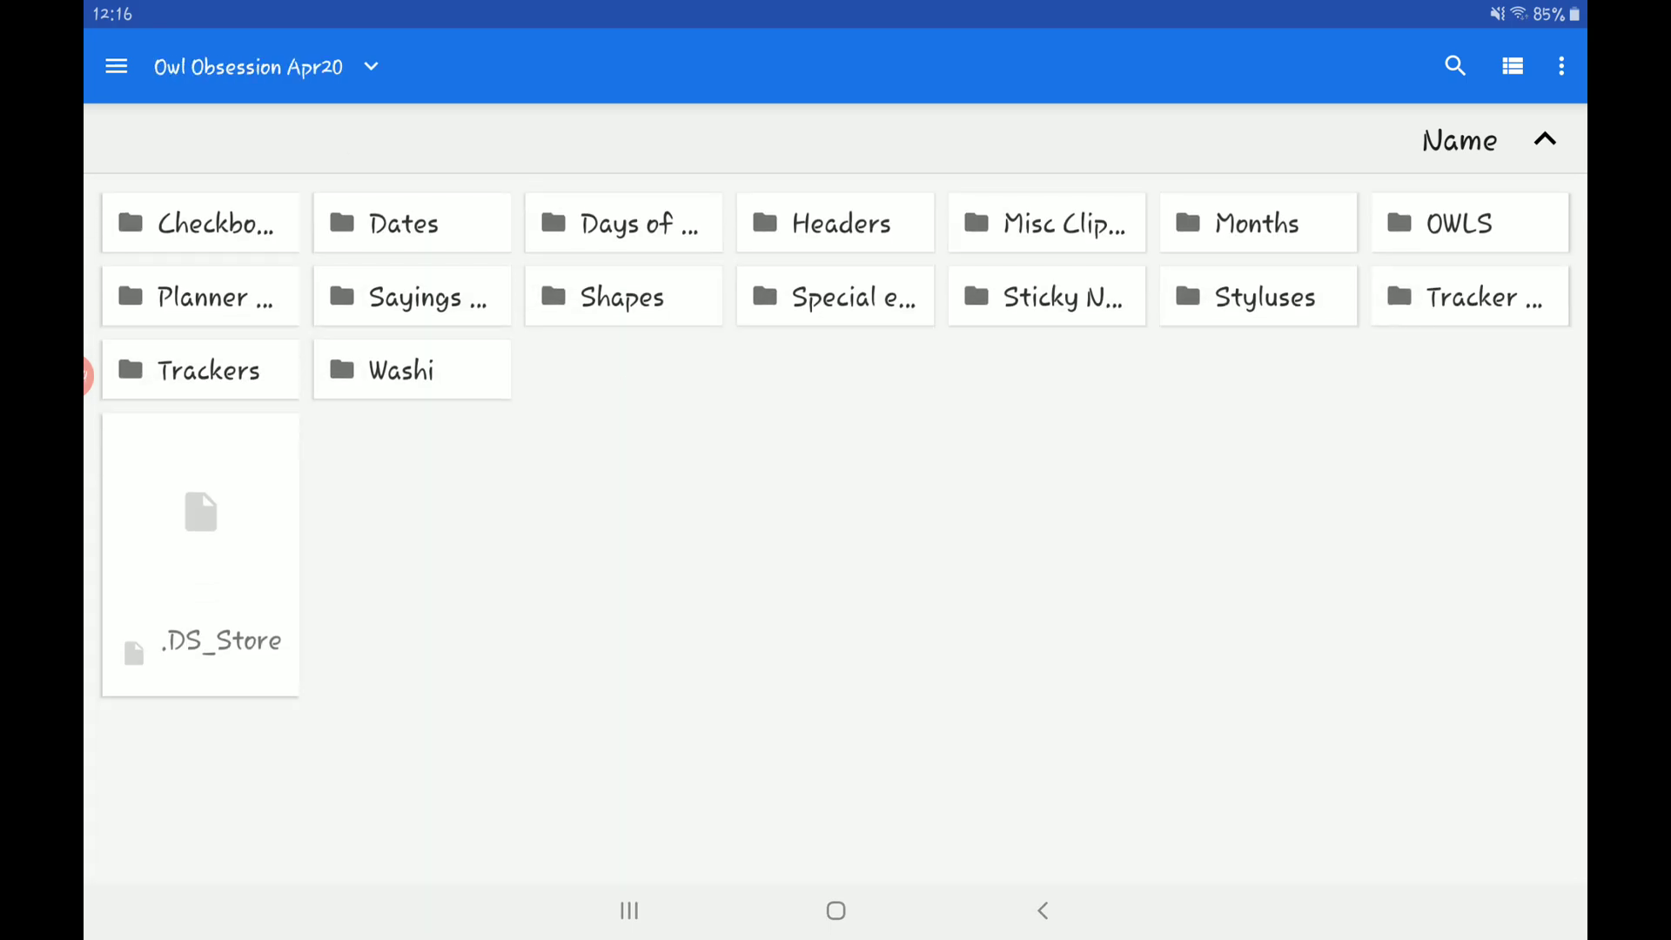
pyautogui.click(1458, 224)
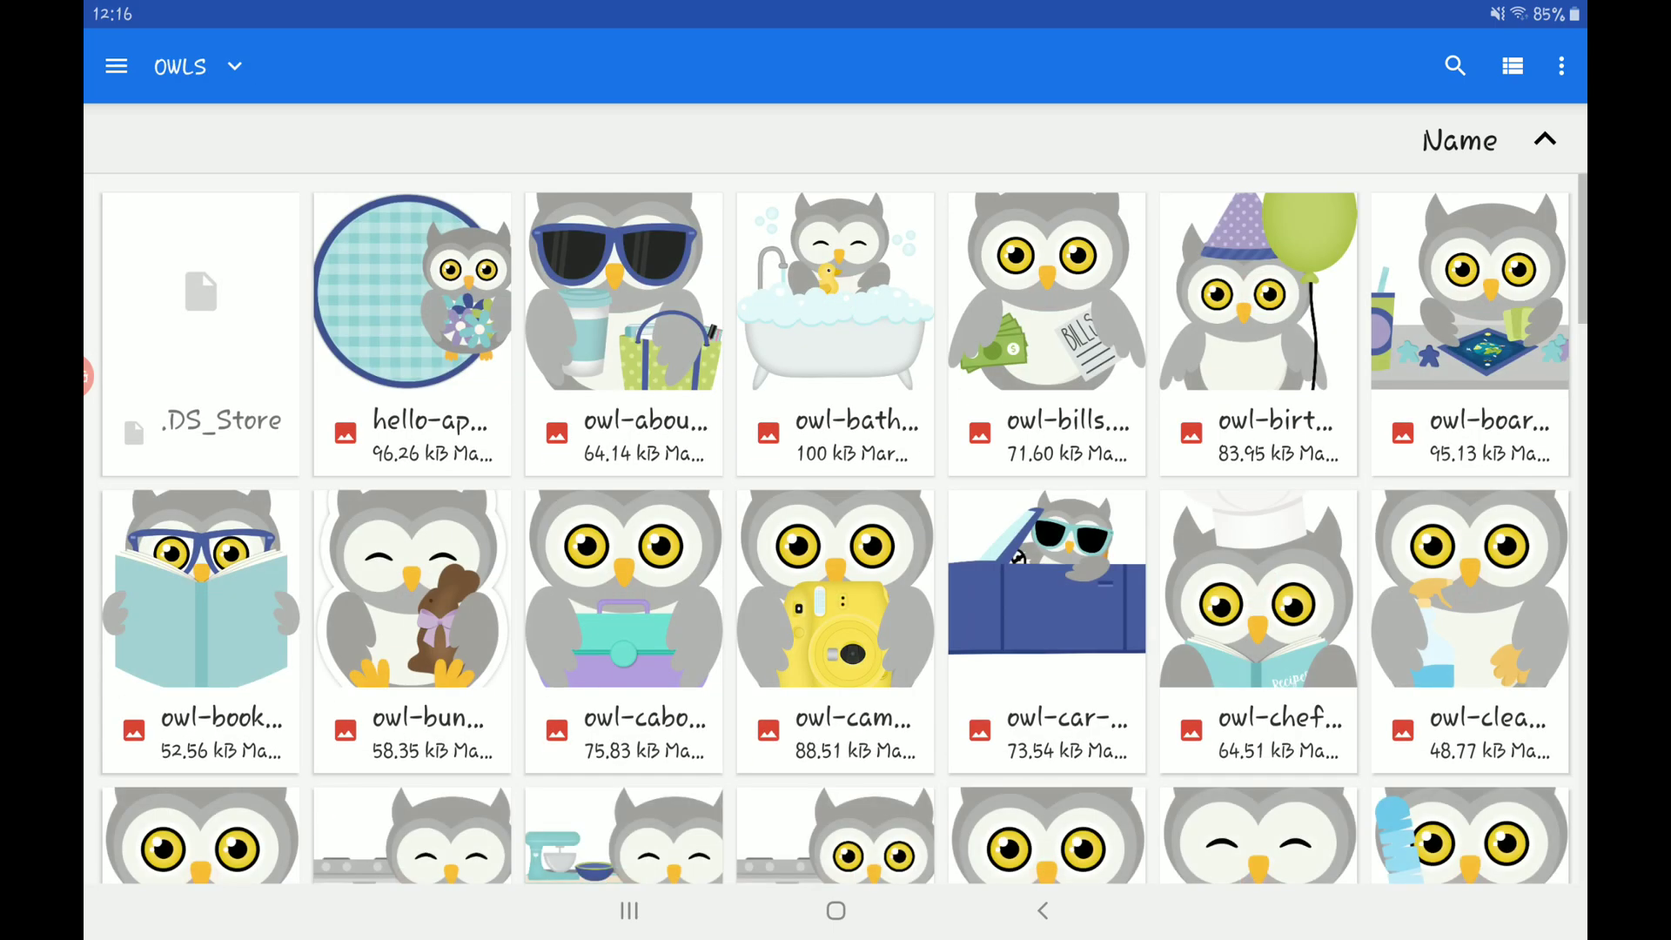
pyautogui.scroll(-5, 837, 528)
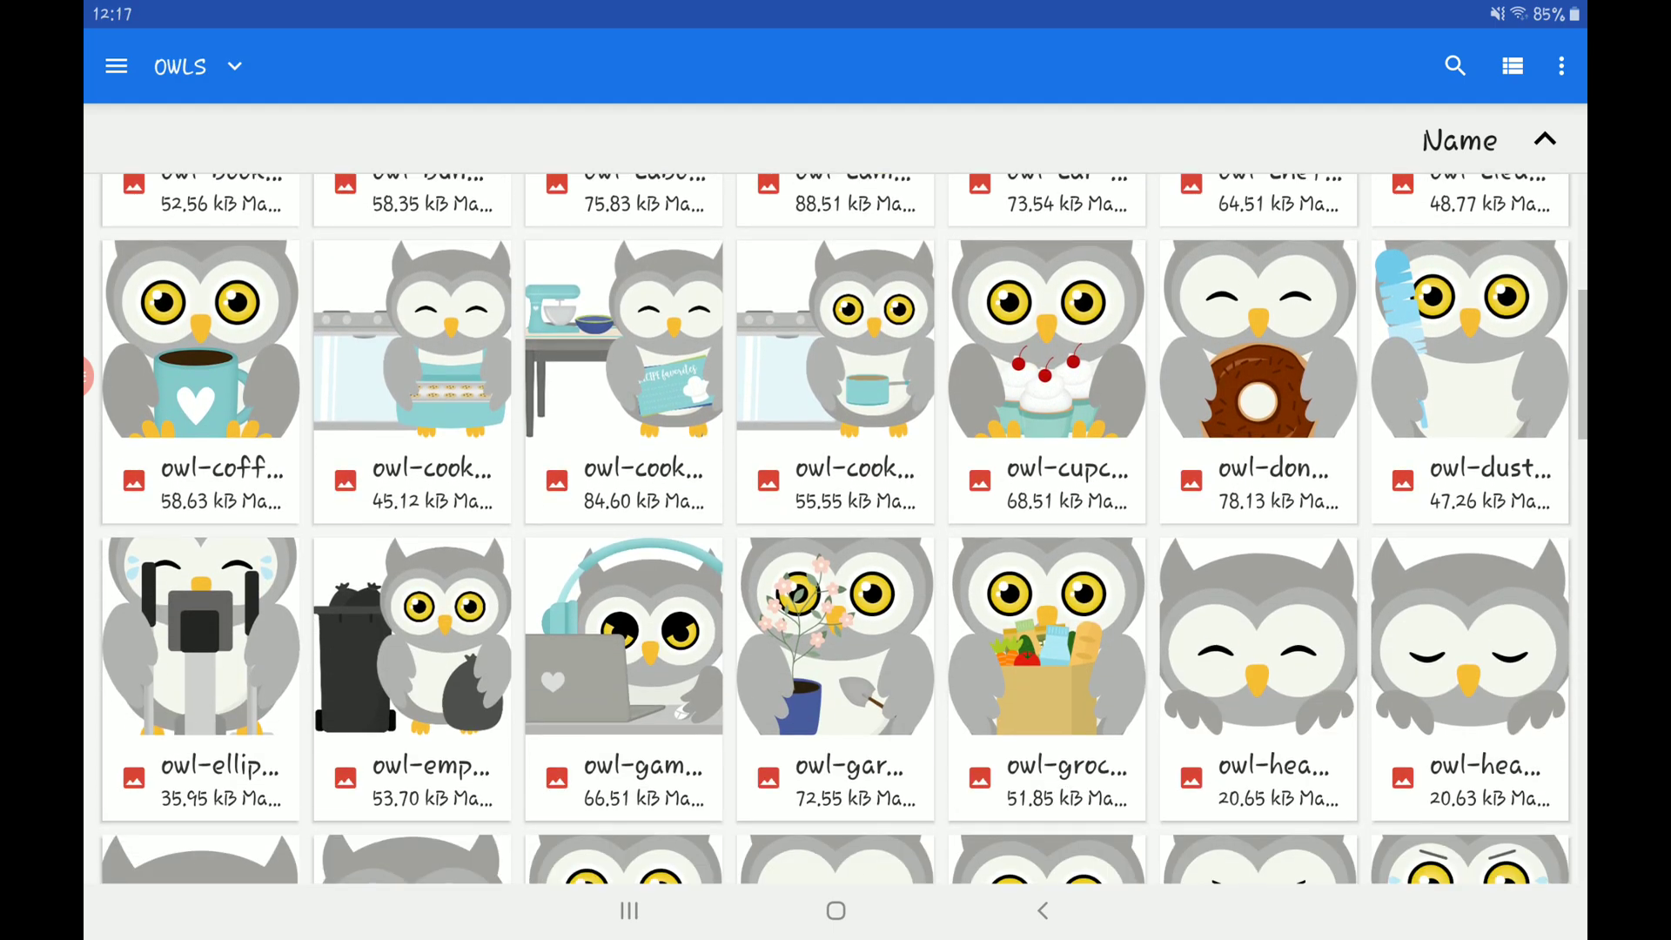
pyautogui.click(1042, 911)
pyautogui.click(412, 296)
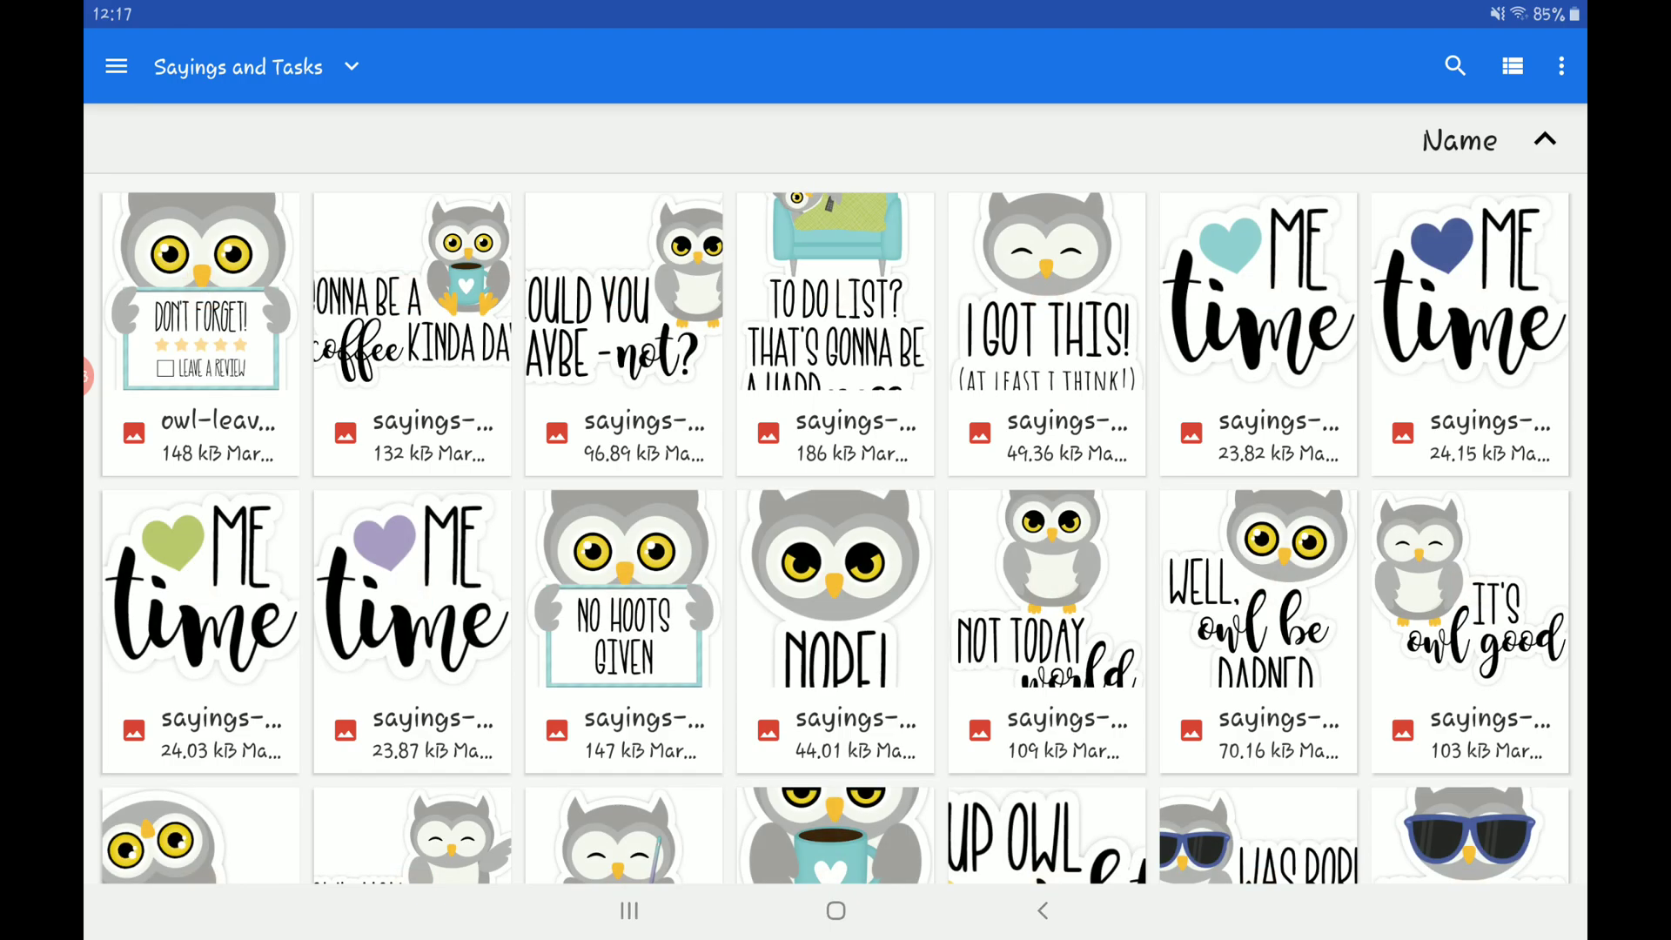
pyautogui.scroll(-2, 836, 529)
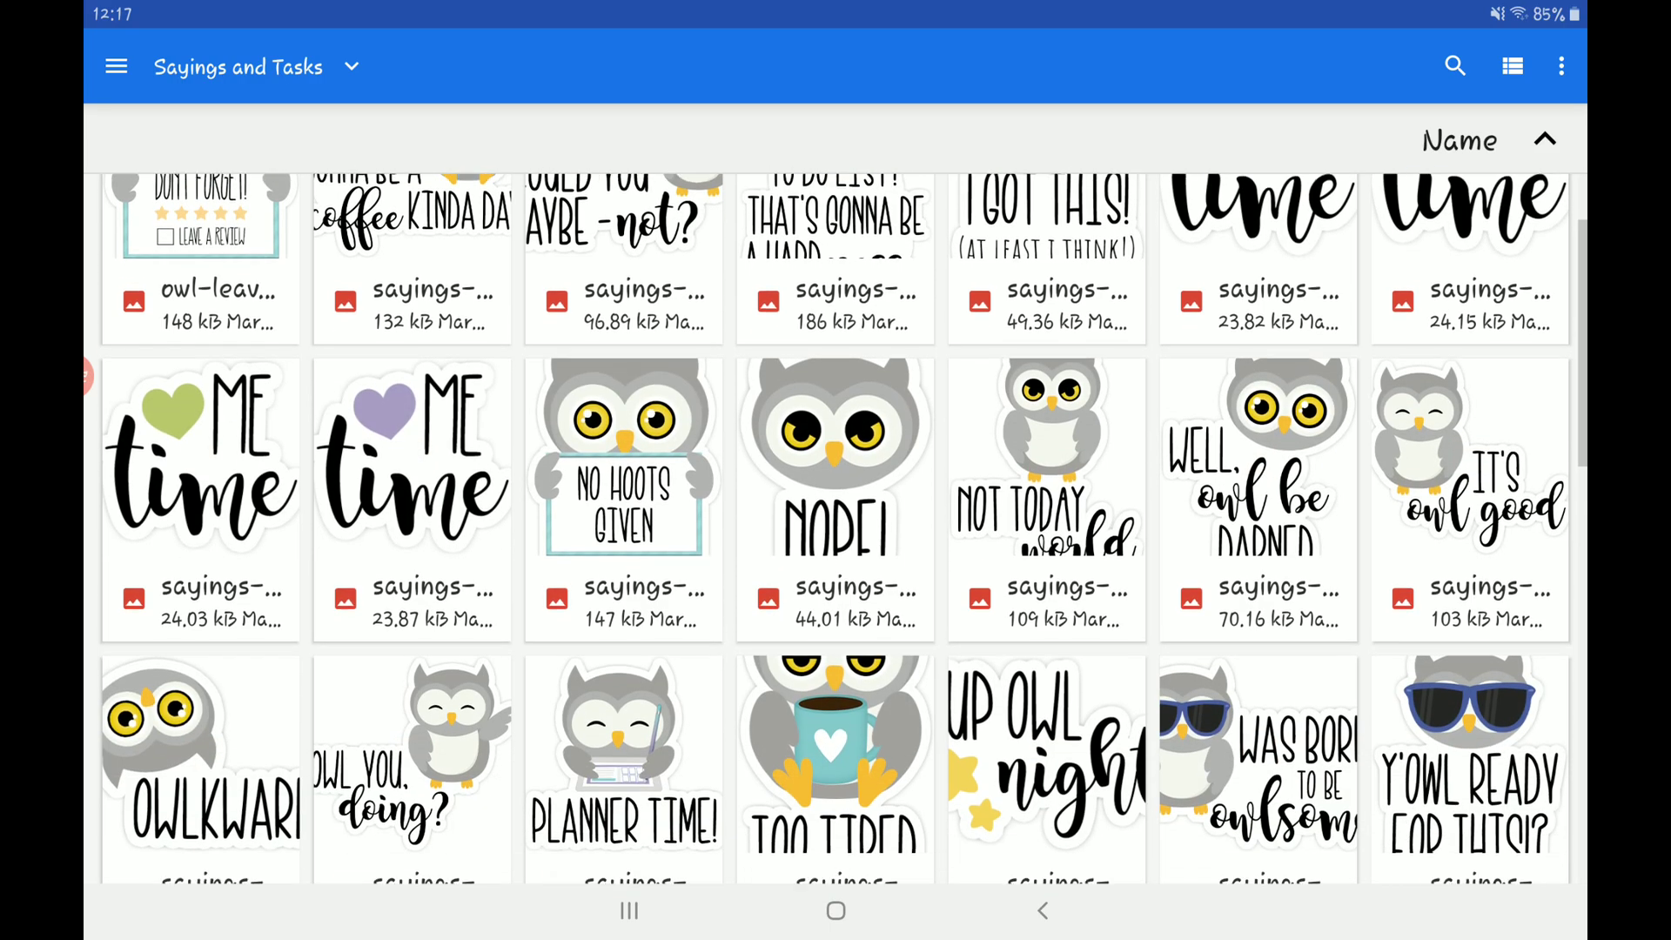
pyautogui.scroll(-2, 835, 530)
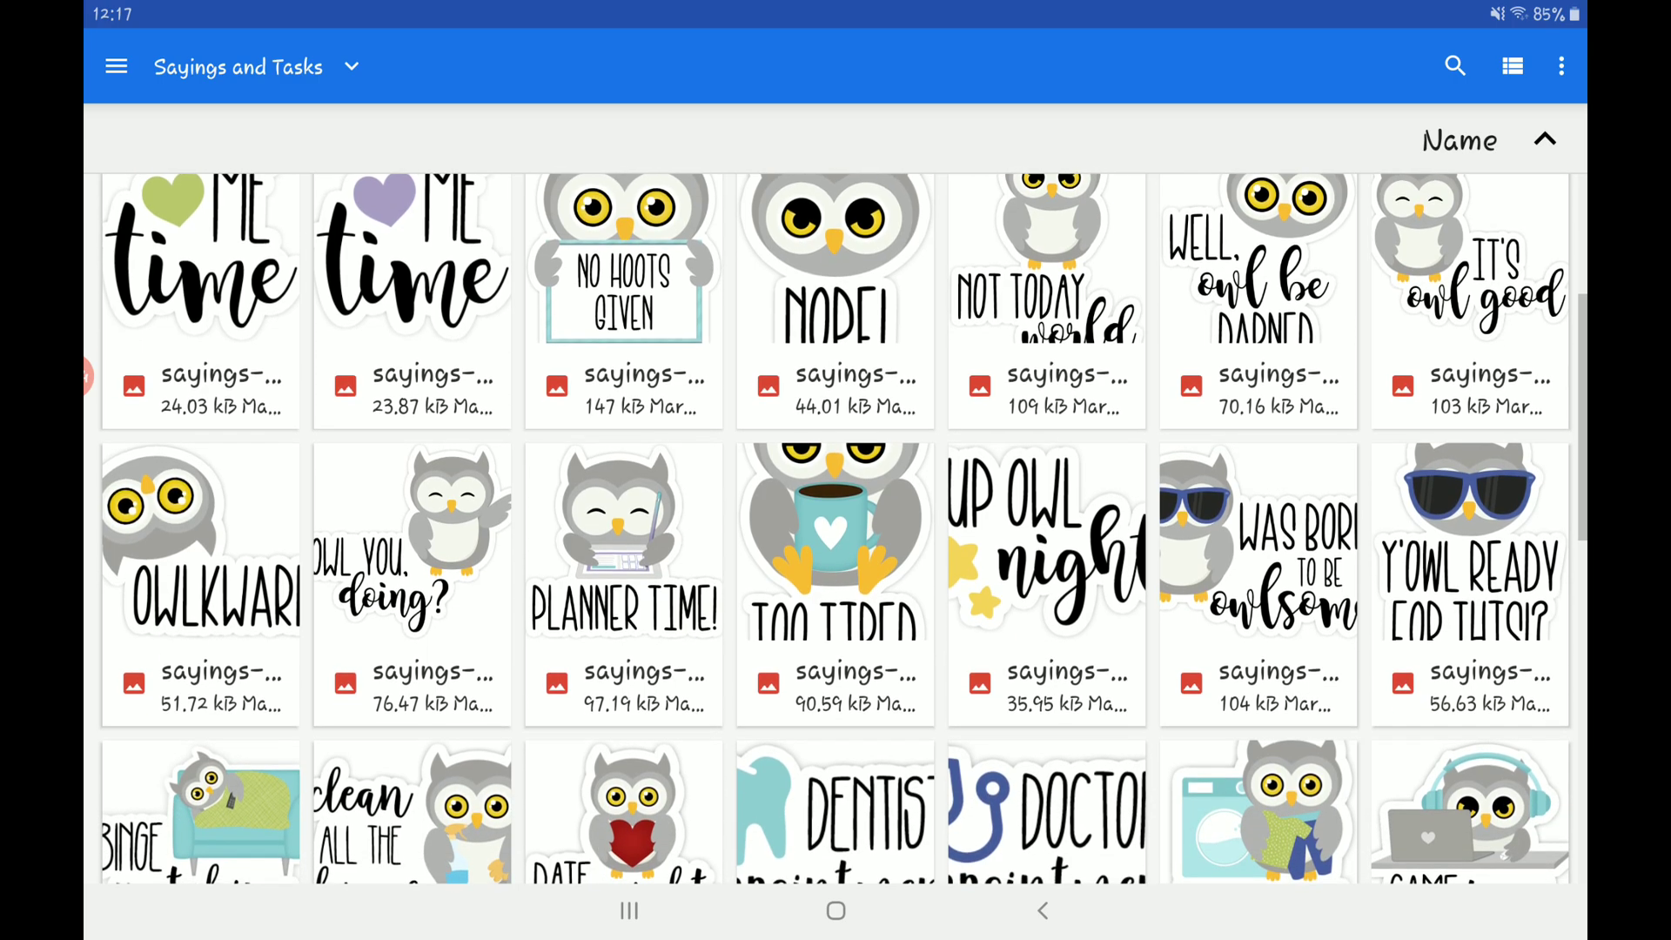
pyautogui.scroll(-2, 835, 529)
pyautogui.scroll(-4, 837, 529)
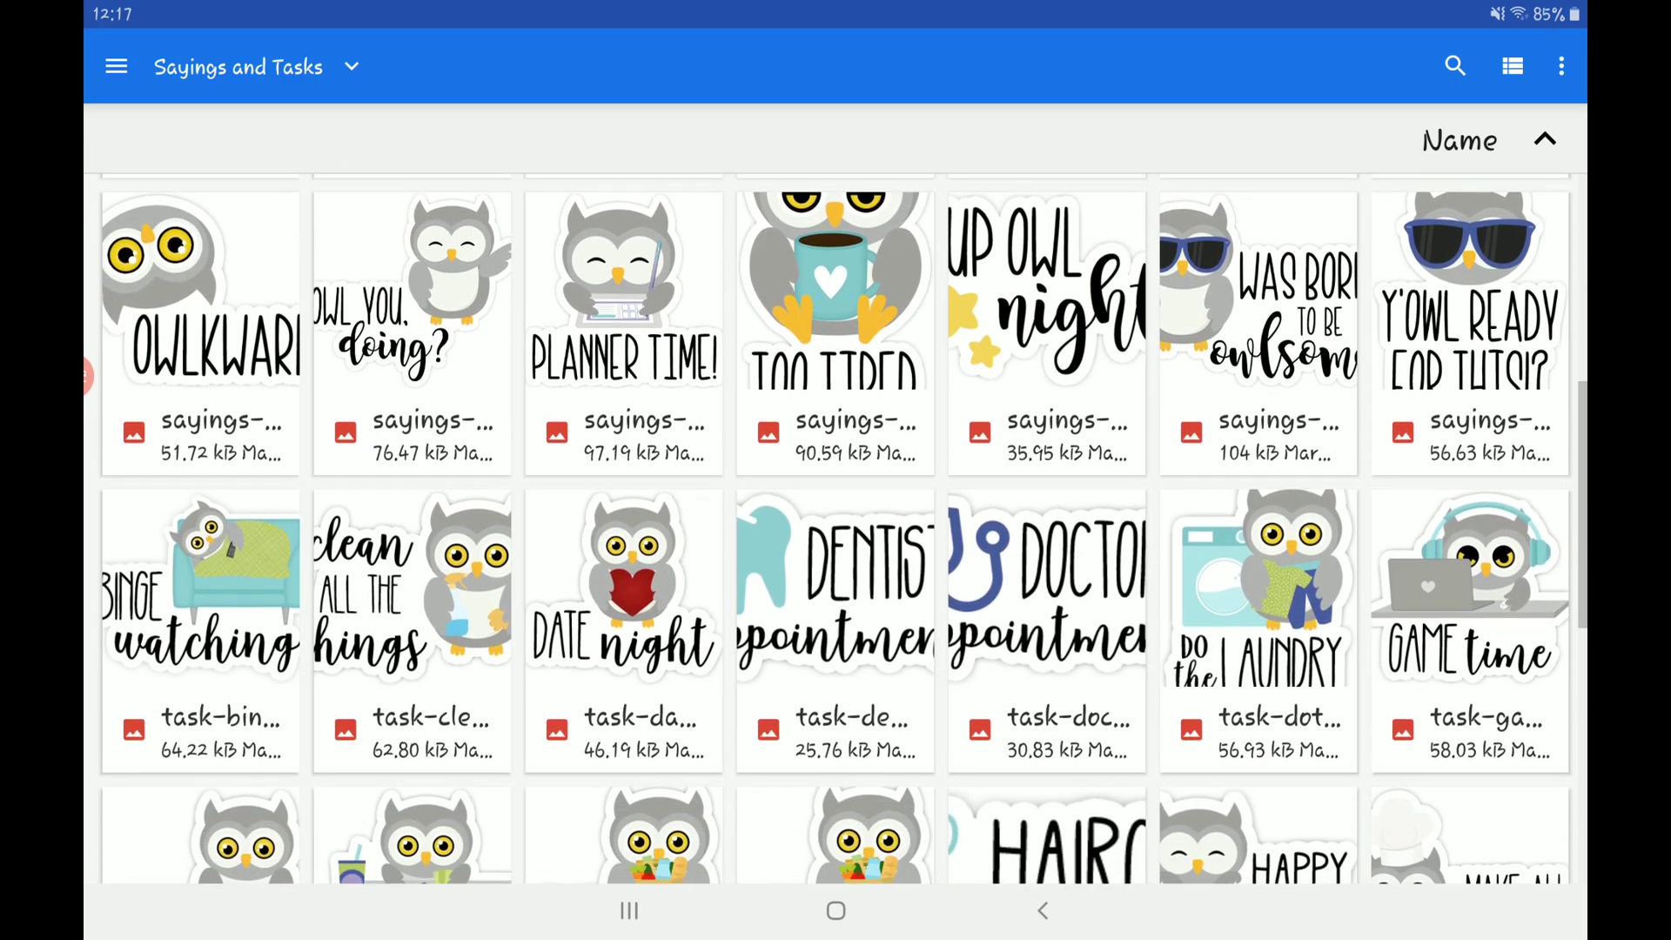
pyautogui.scroll(6, 837, 529)
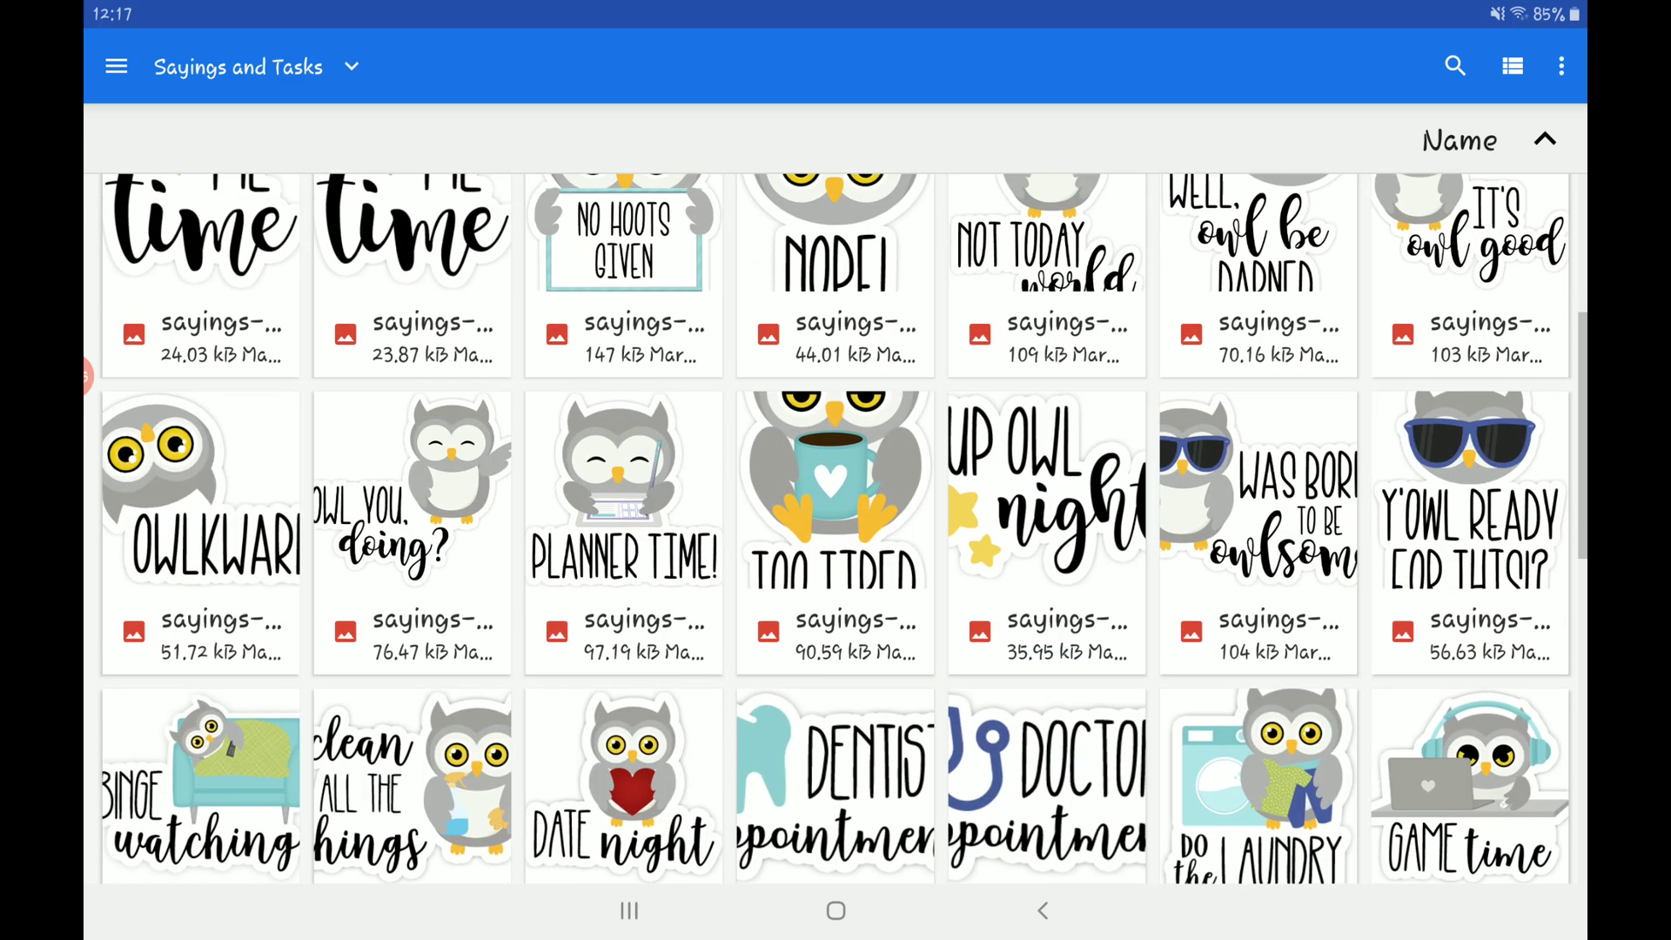
pyautogui.click(1257, 522)
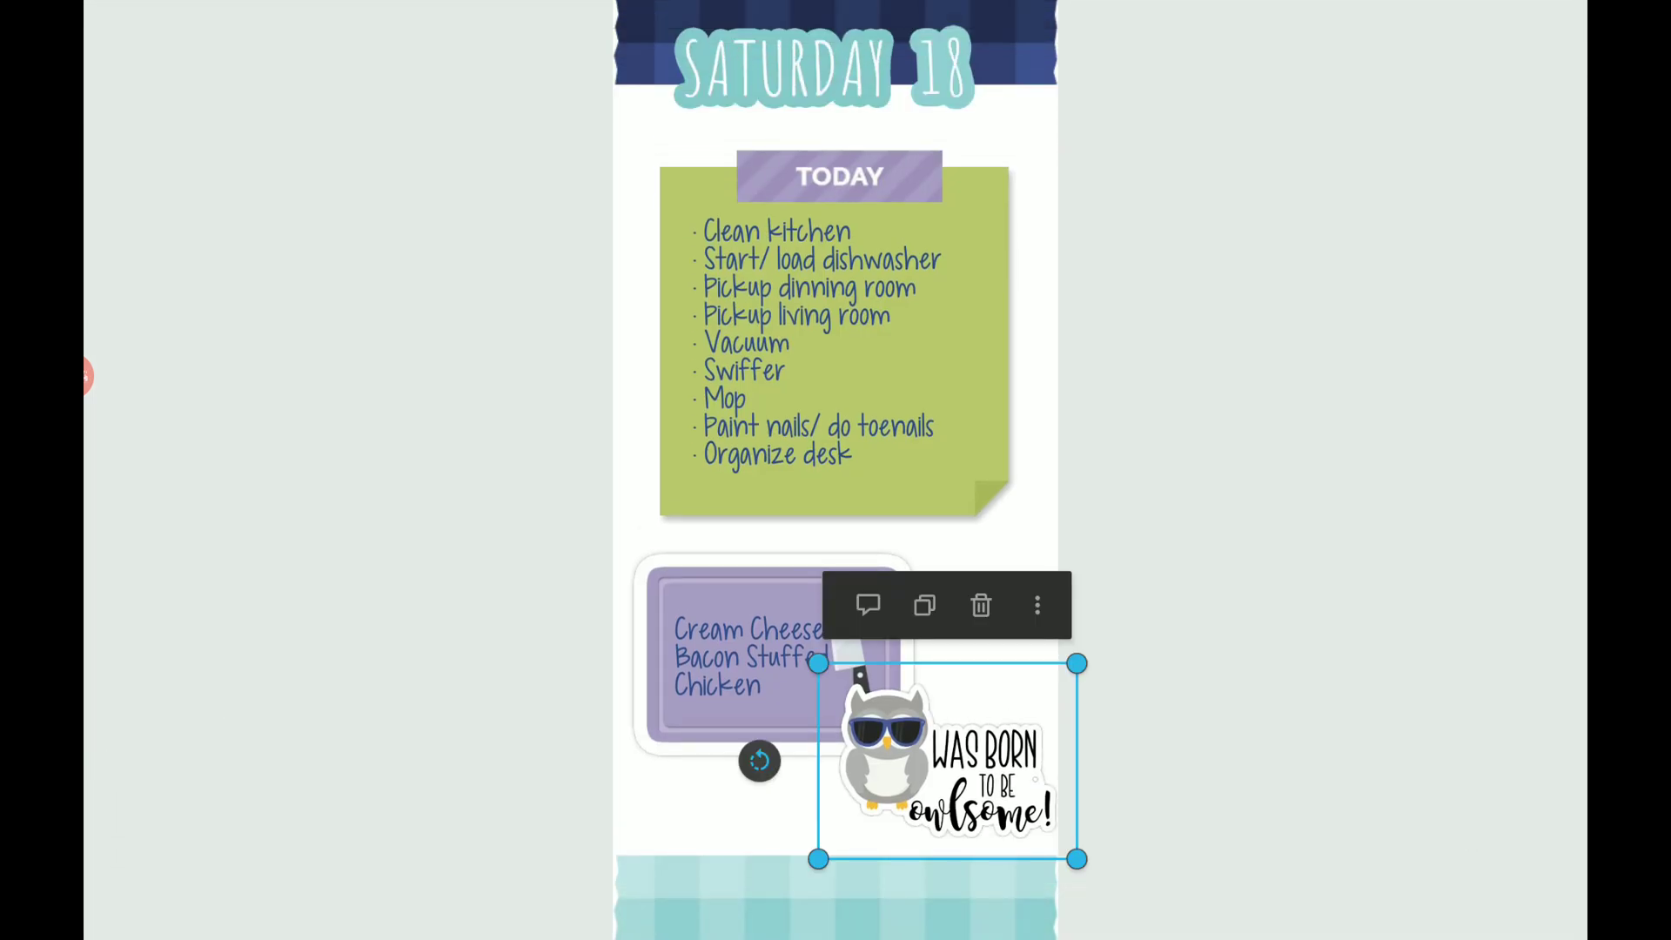
# Move the owlsome owl sticker below the recipe card and enlarge it.
pyautogui.moveTo(947, 755); pyautogui.dragTo(772, 839)
pyautogui.moveTo(908, 742); pyautogui.dragTo(1015, 665)
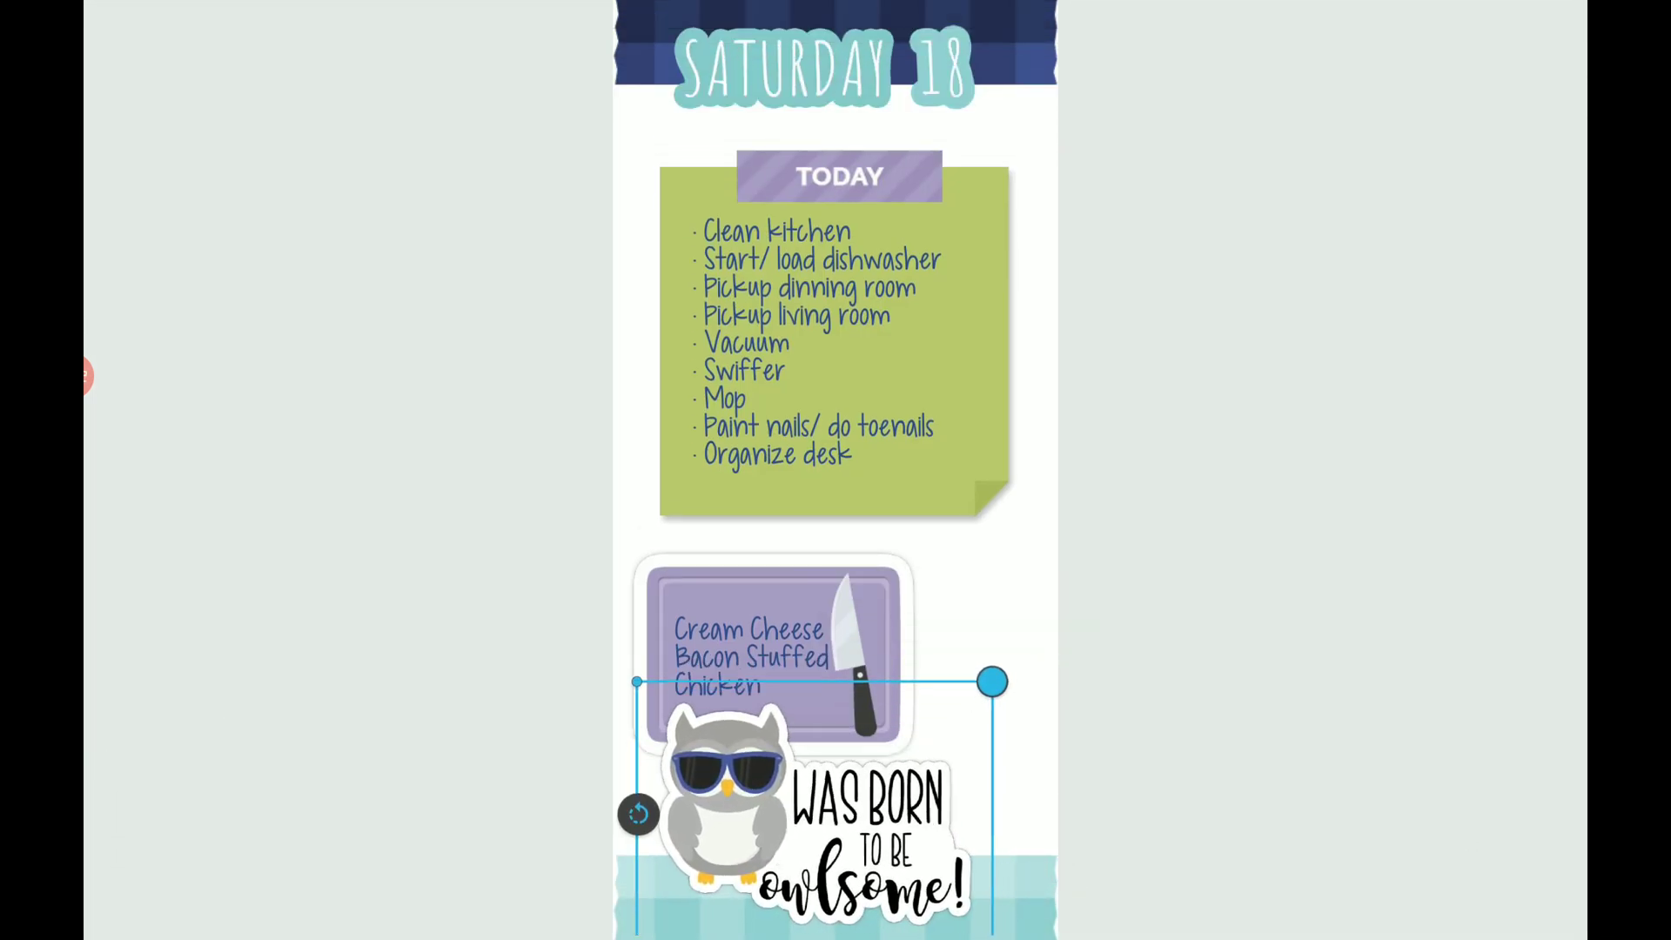
pyautogui.moveTo(810, 809); pyautogui.dragTo(786, 820)
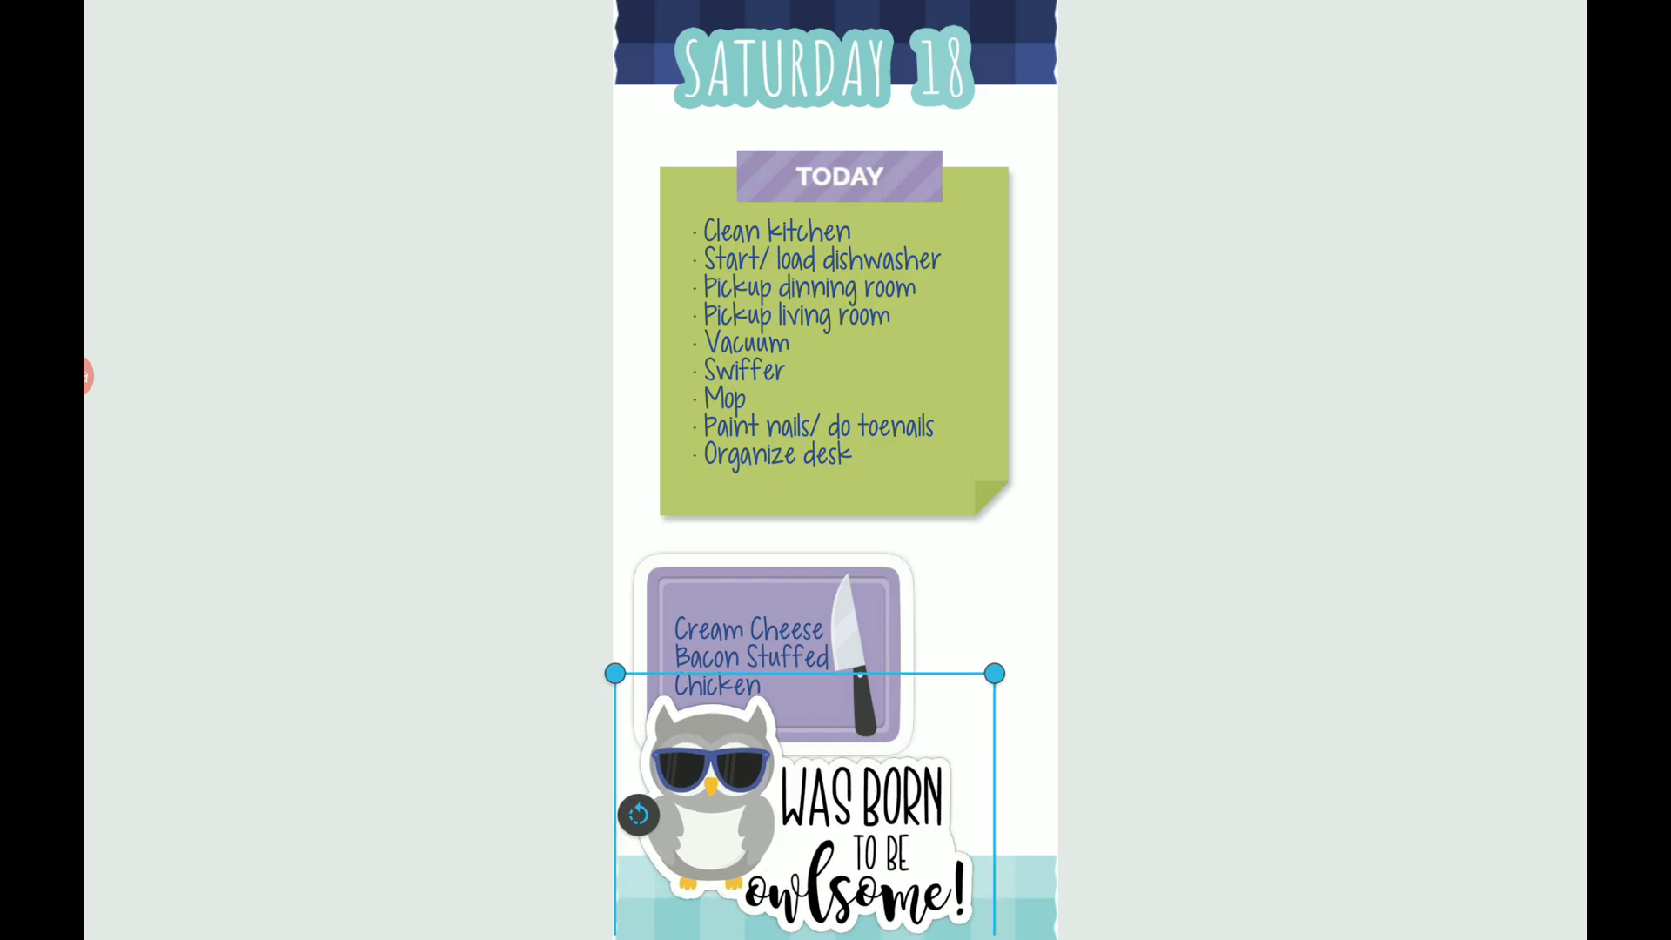
pyautogui.click(837, 902)
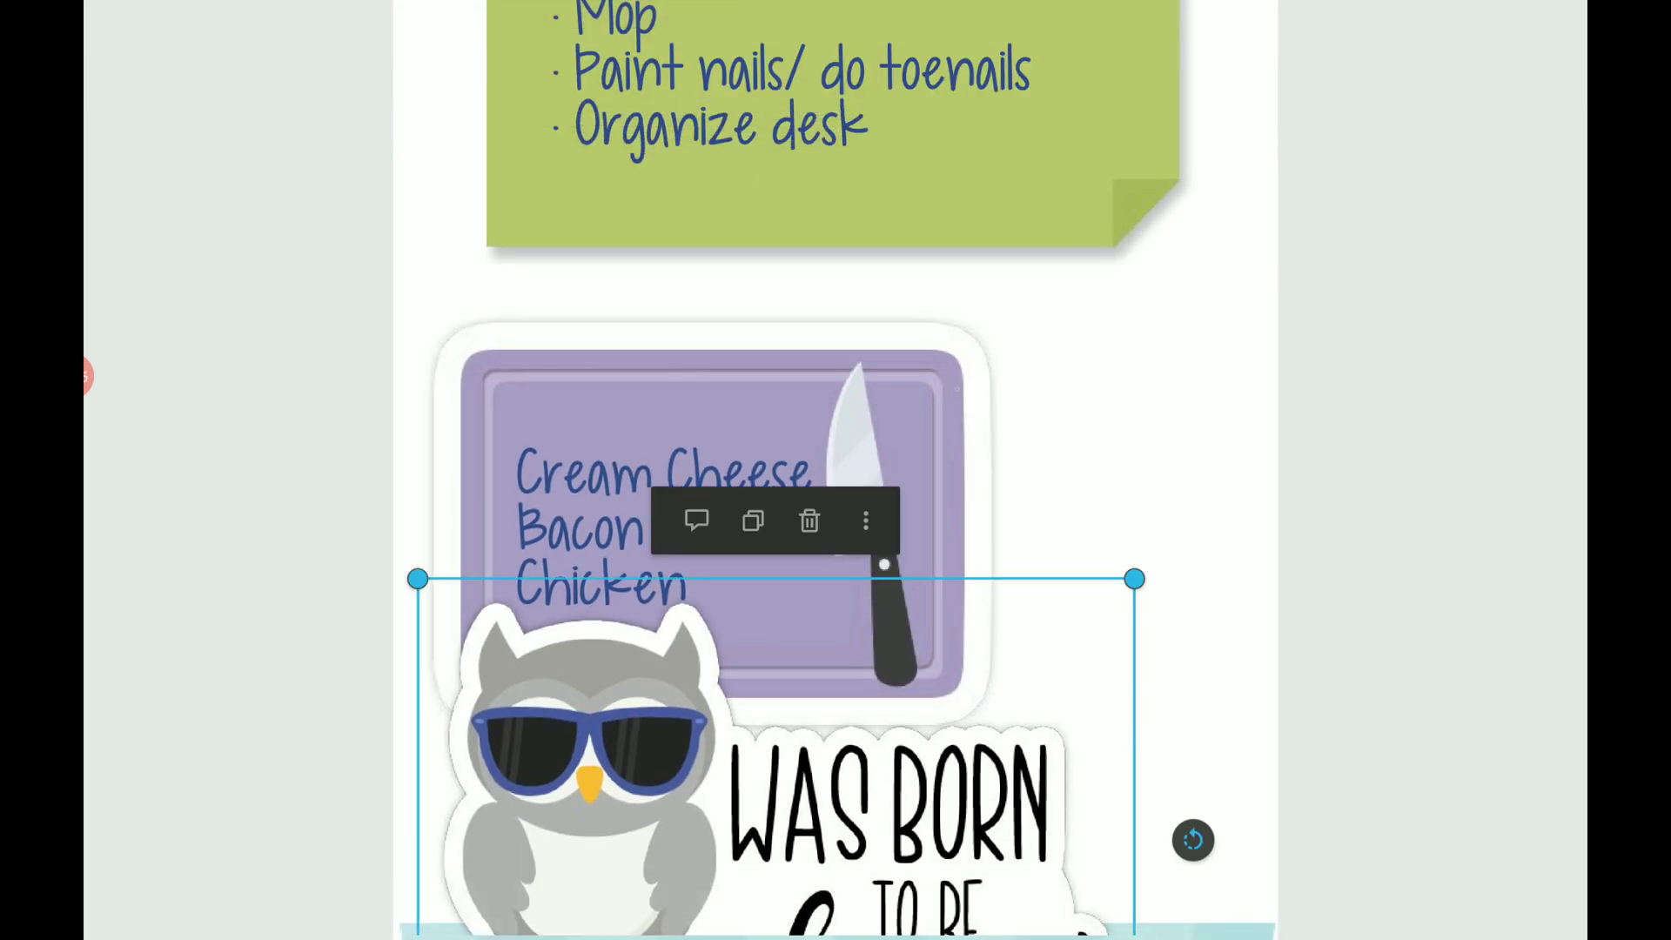
# Shift the cutting board up and right and move the chicken recipe text onto it.
pyautogui.click(732, 392)
pyautogui.moveTo(731, 393); pyautogui.dragTo(989, 345)
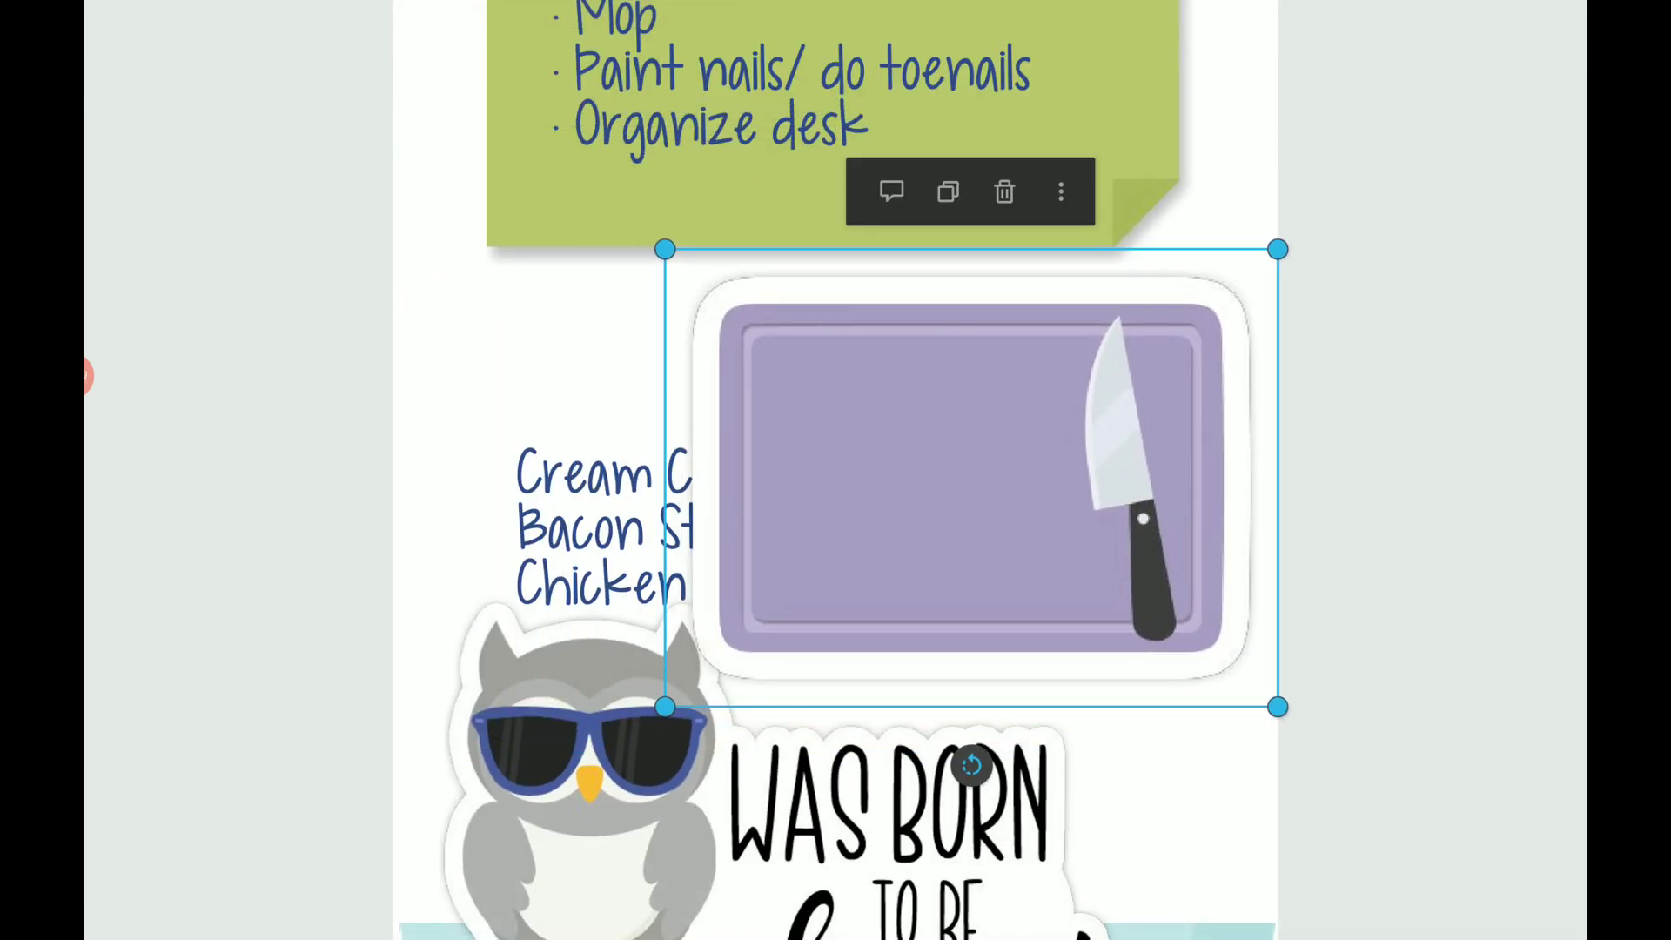
pyautogui.click(608, 523)
pyautogui.moveTo(607, 522)
pyautogui.mouseDown()
pyautogui.moveTo(919, 478)
pyautogui.moveTo(932, 492)
pyautogui.mouseUp()
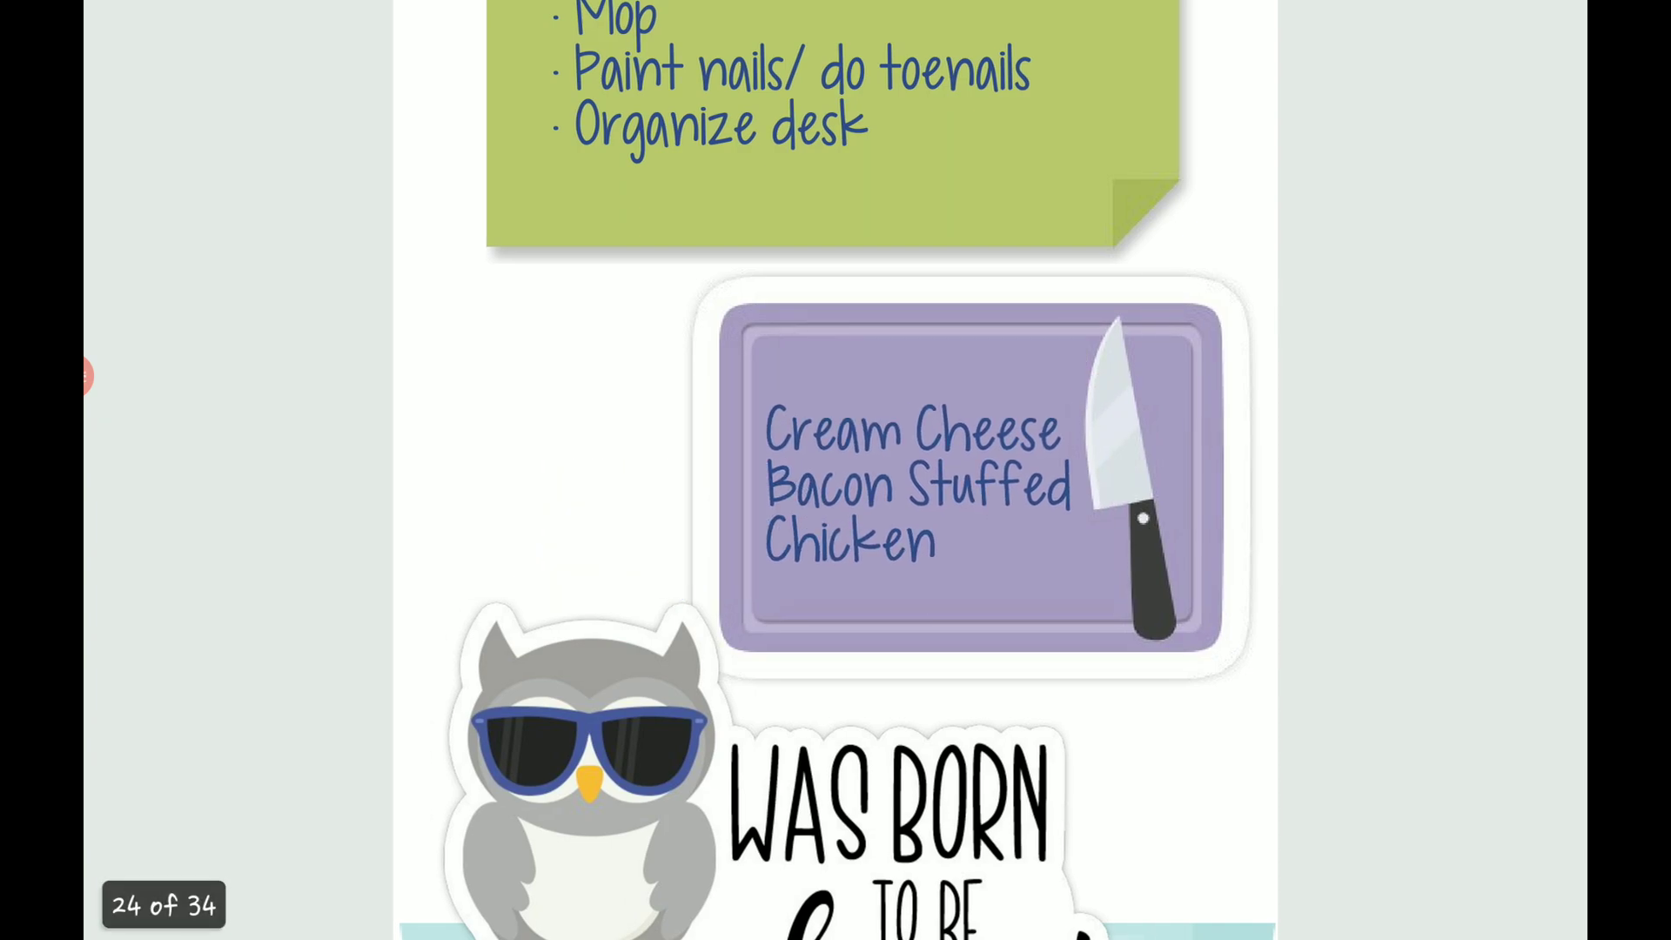
pyautogui.scroll(-5, 837, 471)
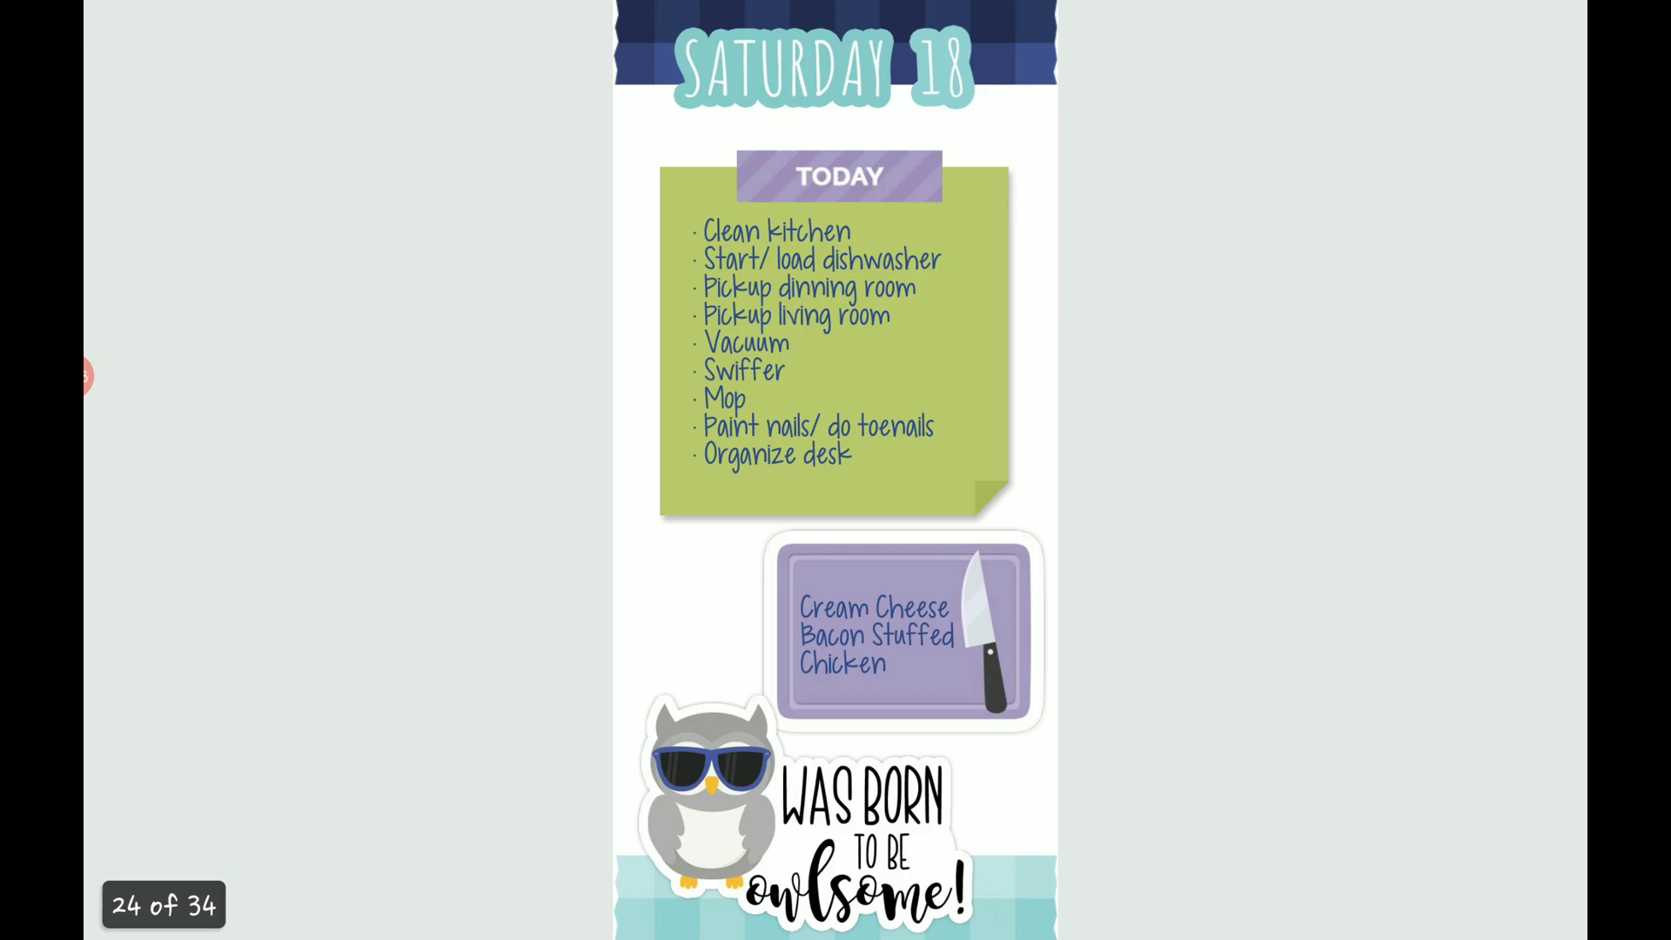
pyautogui.click(824, 58)
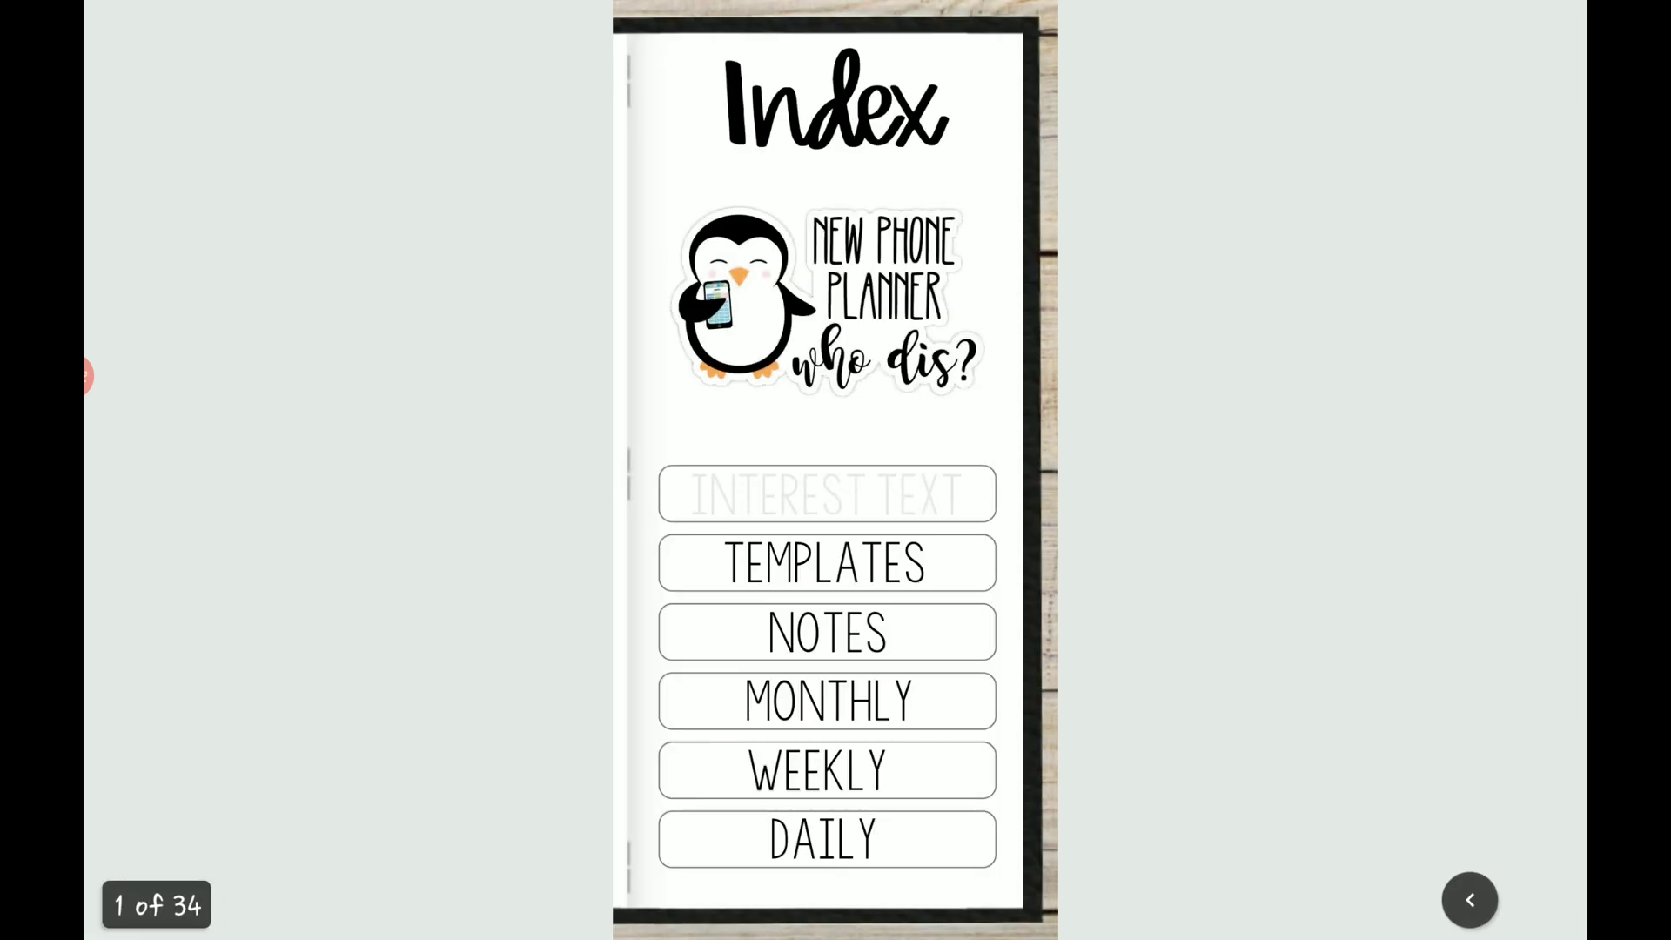
pyautogui.click(948, 850)
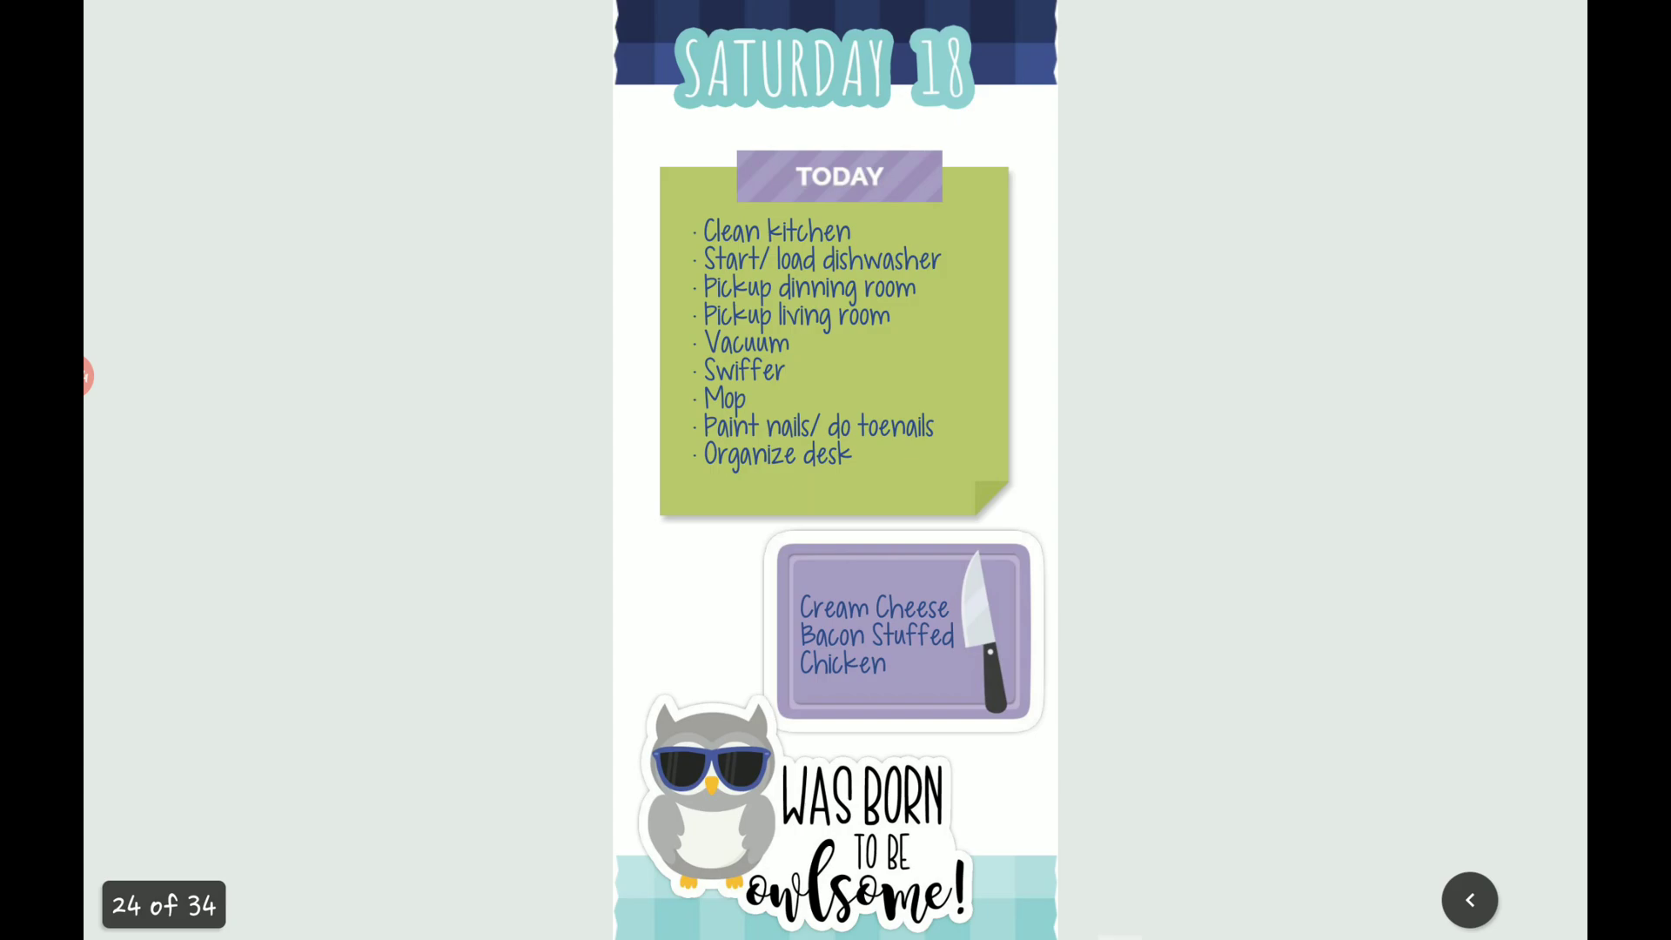
pyautogui.click(836, 52)
pyautogui.moveTo(837, 52)
pyautogui.mouseDown()
pyautogui.moveTo(835, 229)
pyautogui.moveTo(835, 52)
pyautogui.mouseUp()
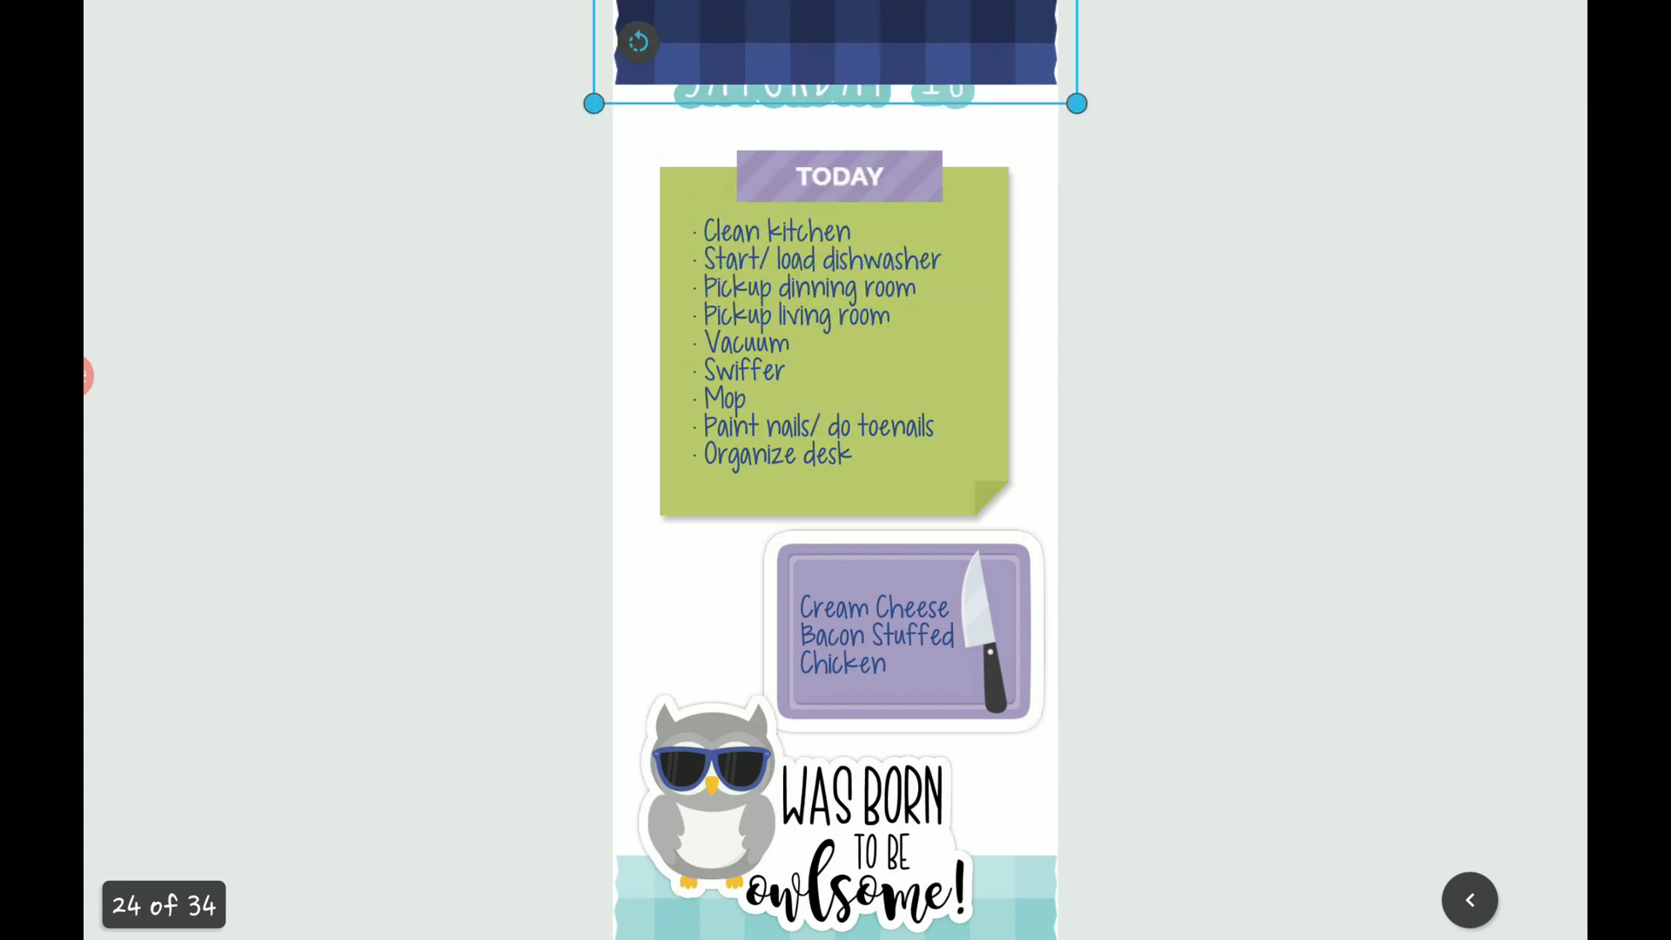
pyautogui.click(393, 523)
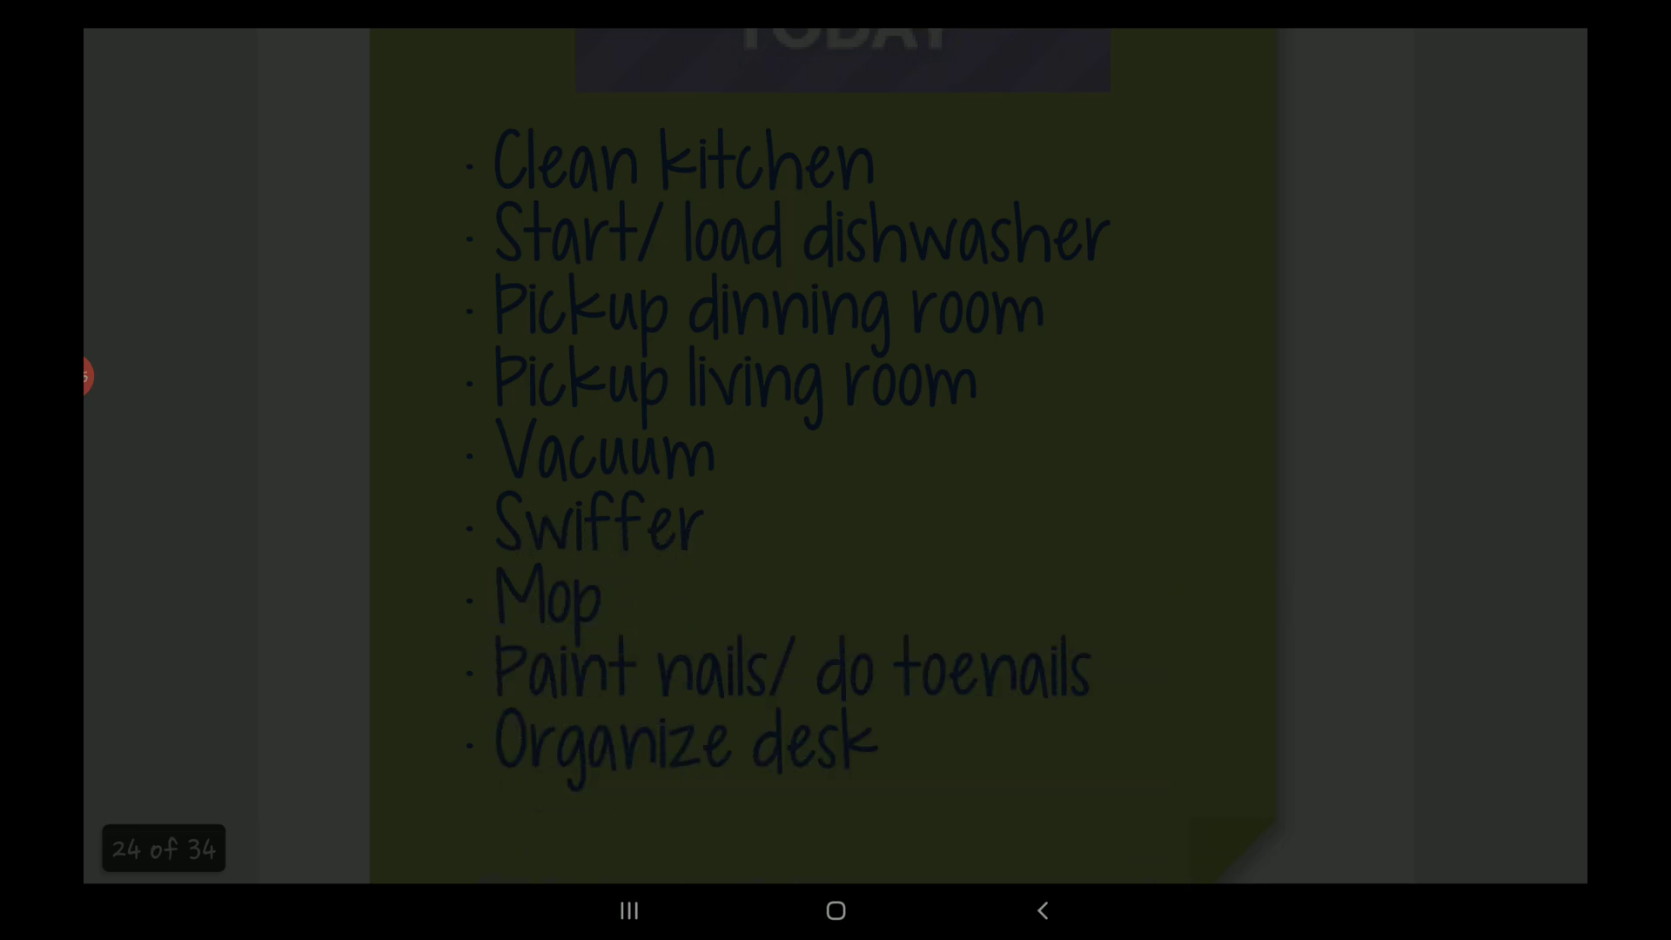
# Add the cooking owl from the OWLS folder beside the chicken recipe card, slightly enlarged.
pyautogui.click(1043, 911)
pyautogui.click(1458, 224)
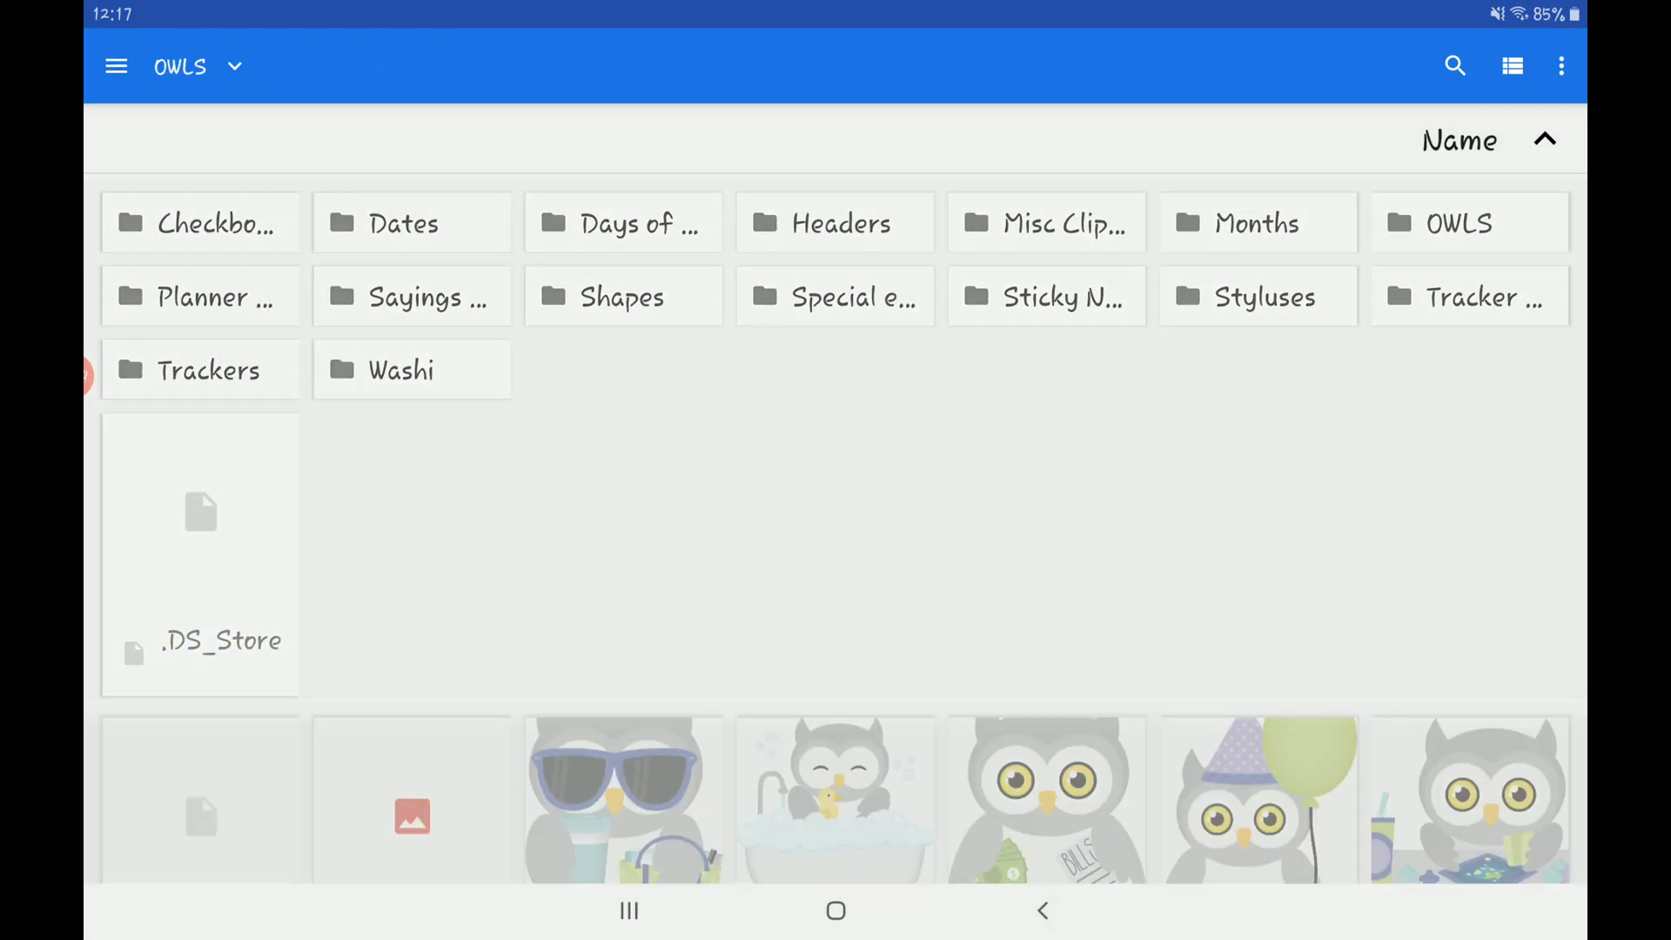
pyautogui.scroll(-3, 837, 530)
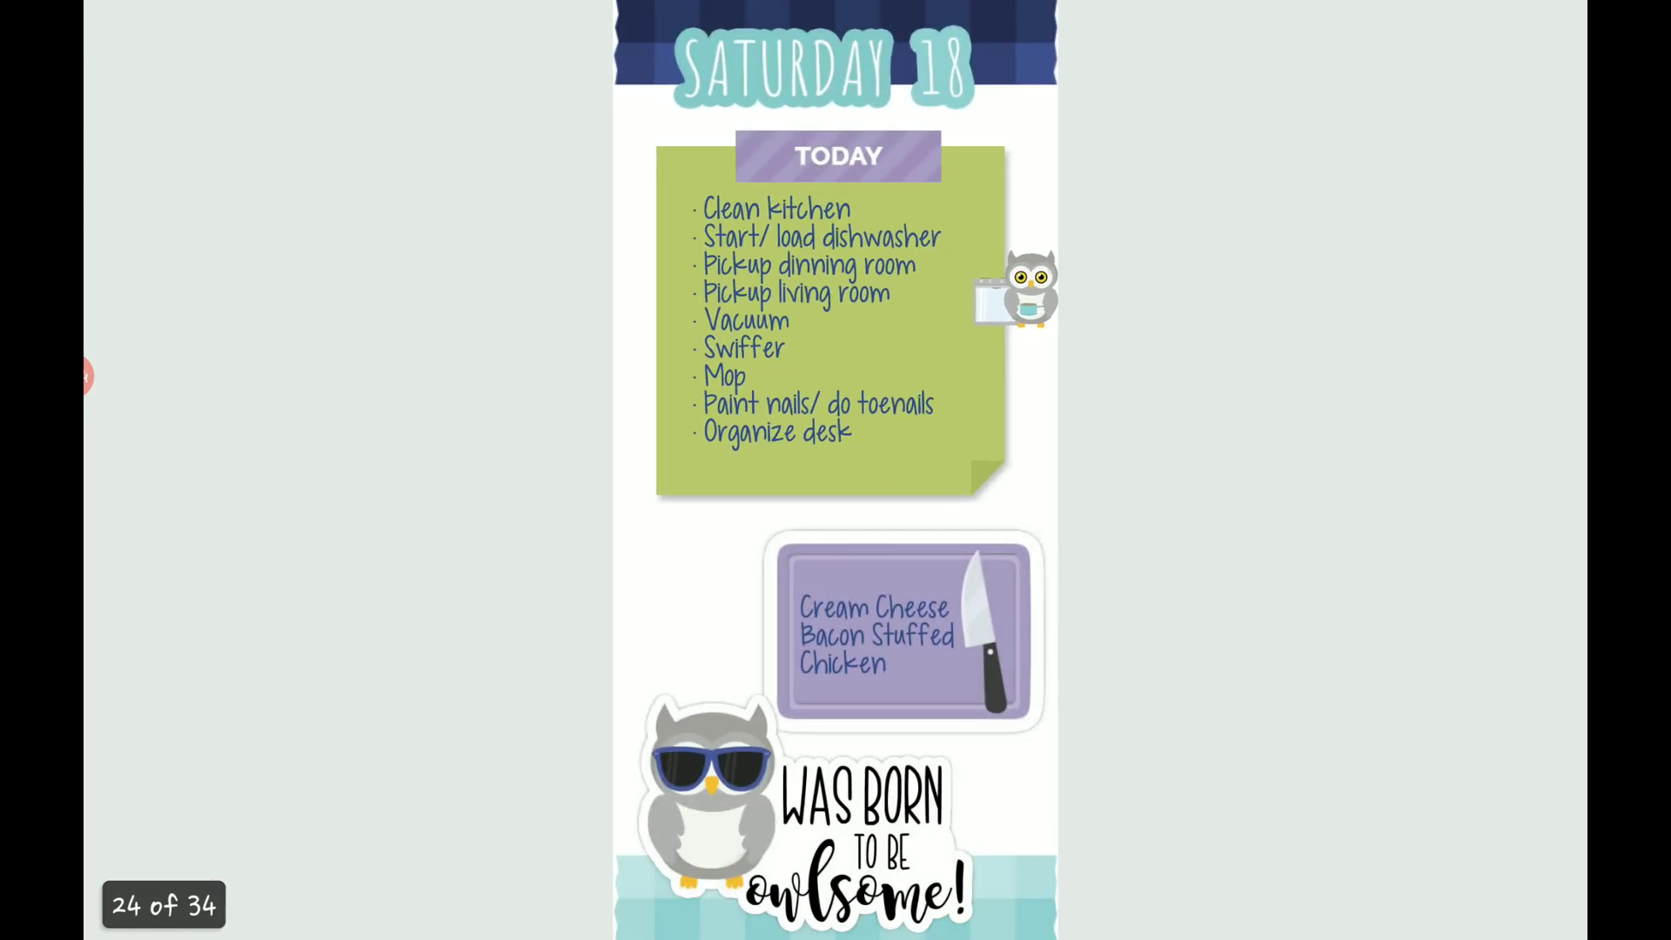
pyautogui.click(1018, 288)
pyautogui.moveTo(1016, 289); pyautogui.dragTo(657, 587)
pyautogui.moveTo(720, 645); pyautogui.dragTo(797, 720)
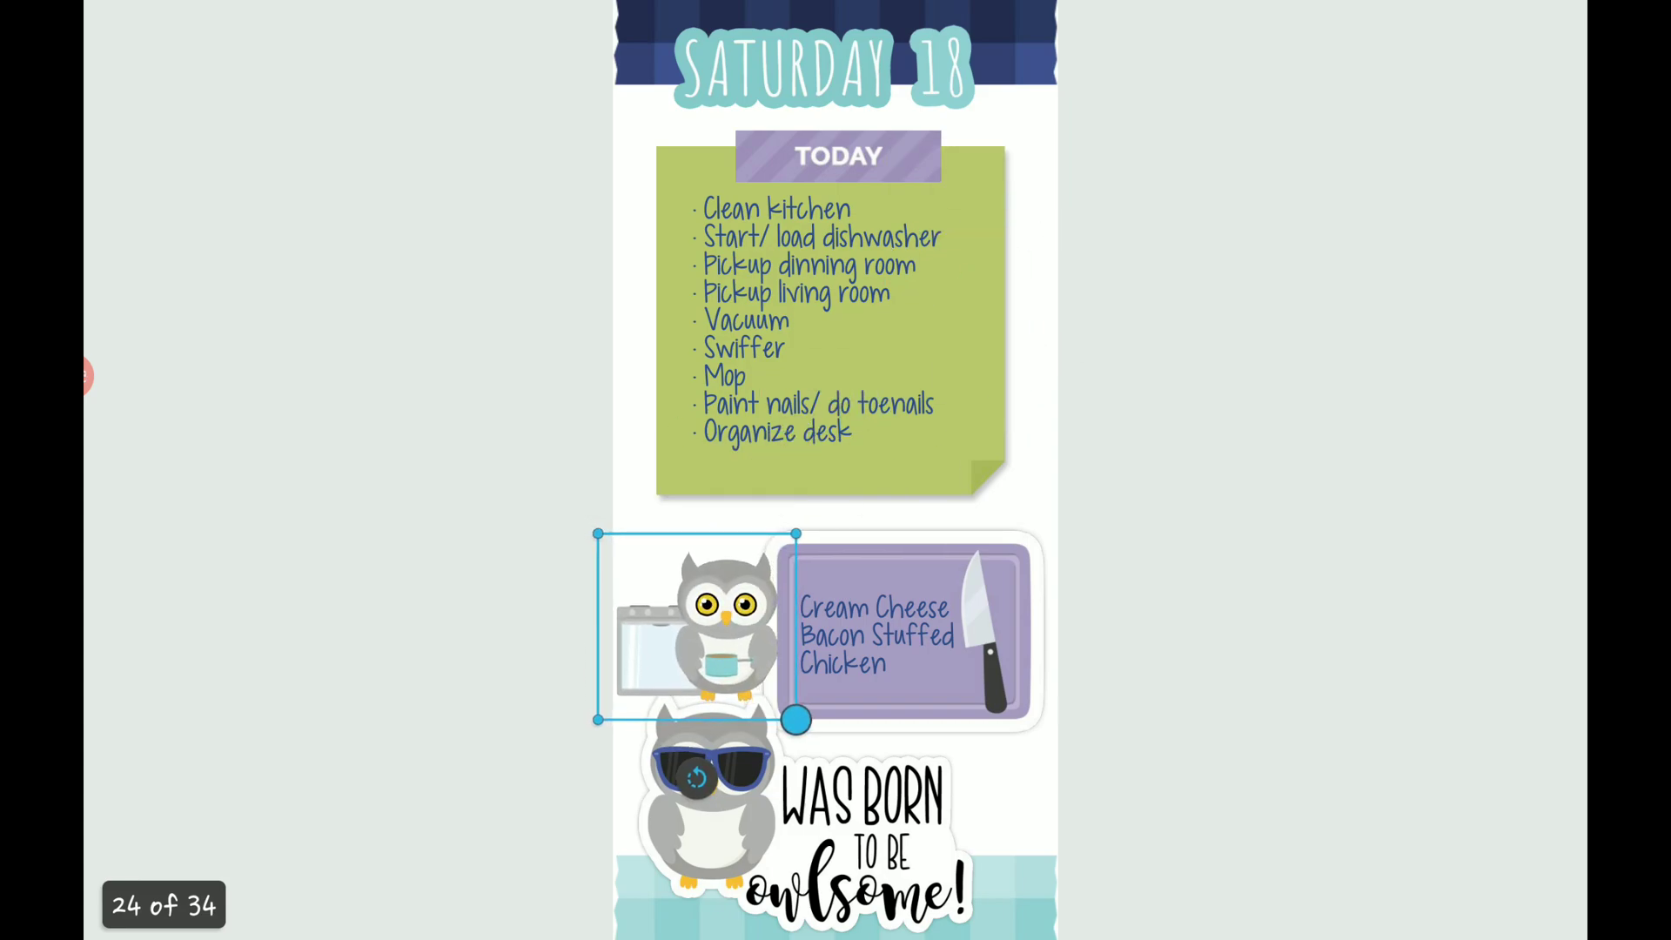
pyautogui.moveTo(688, 619); pyautogui.dragTo(715, 580)
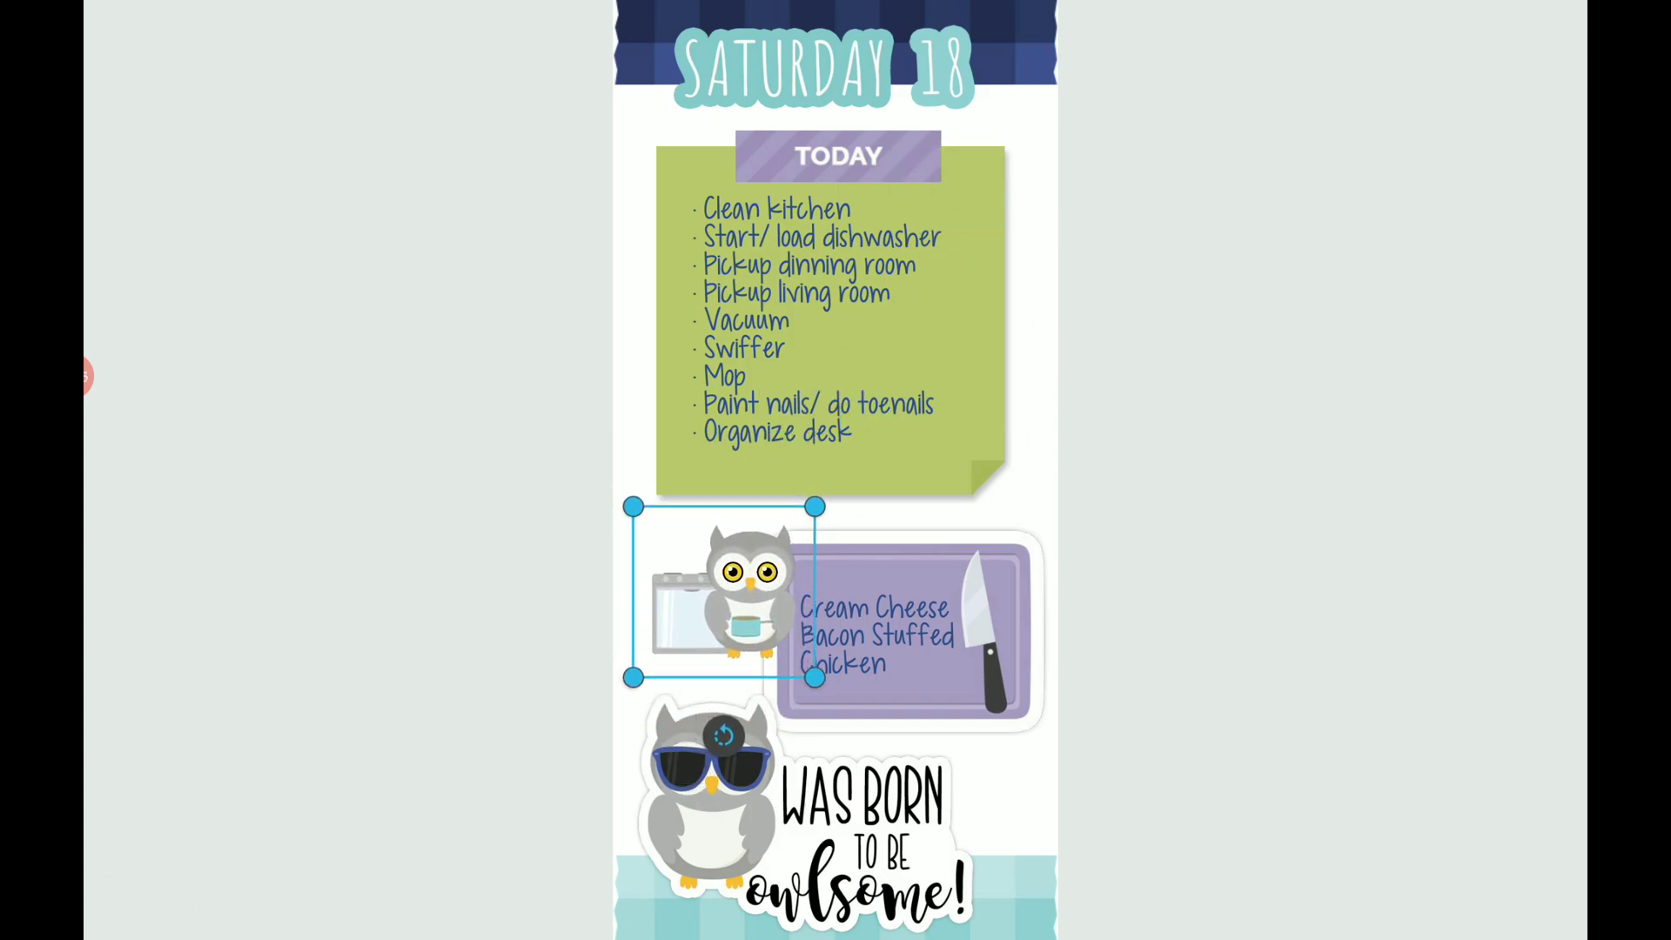
pyautogui.click(722, 451)
pyautogui.click(726, 595)
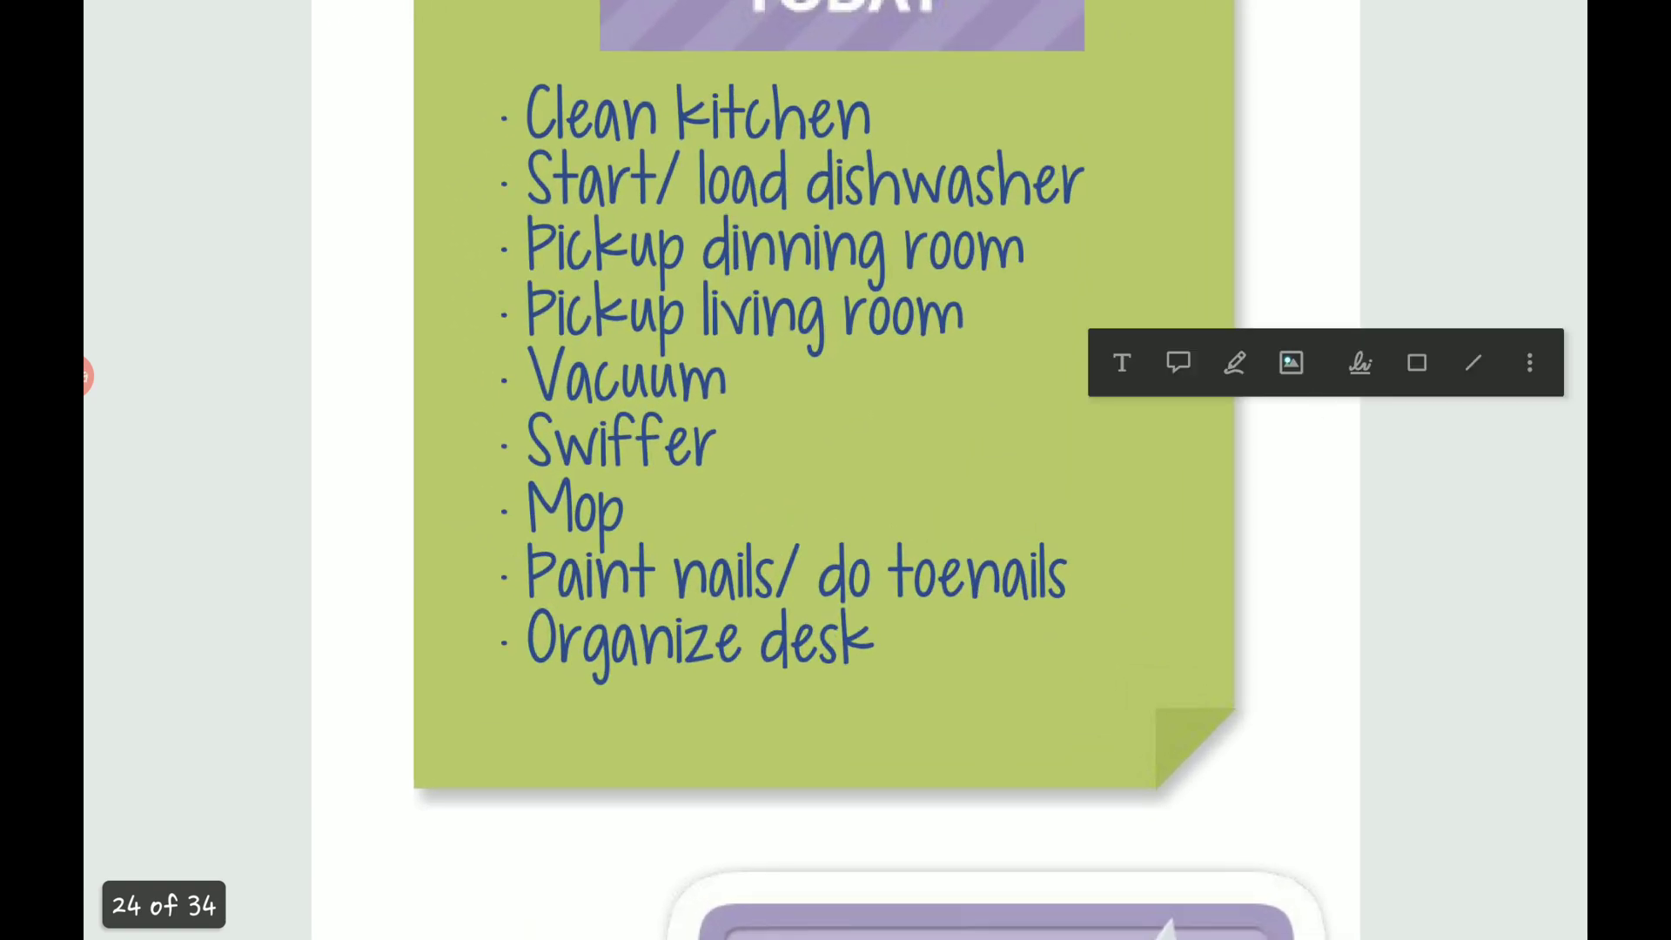
# Insert the dish-washing owl image from the device files onto the page.
pyautogui.click(1290, 363)
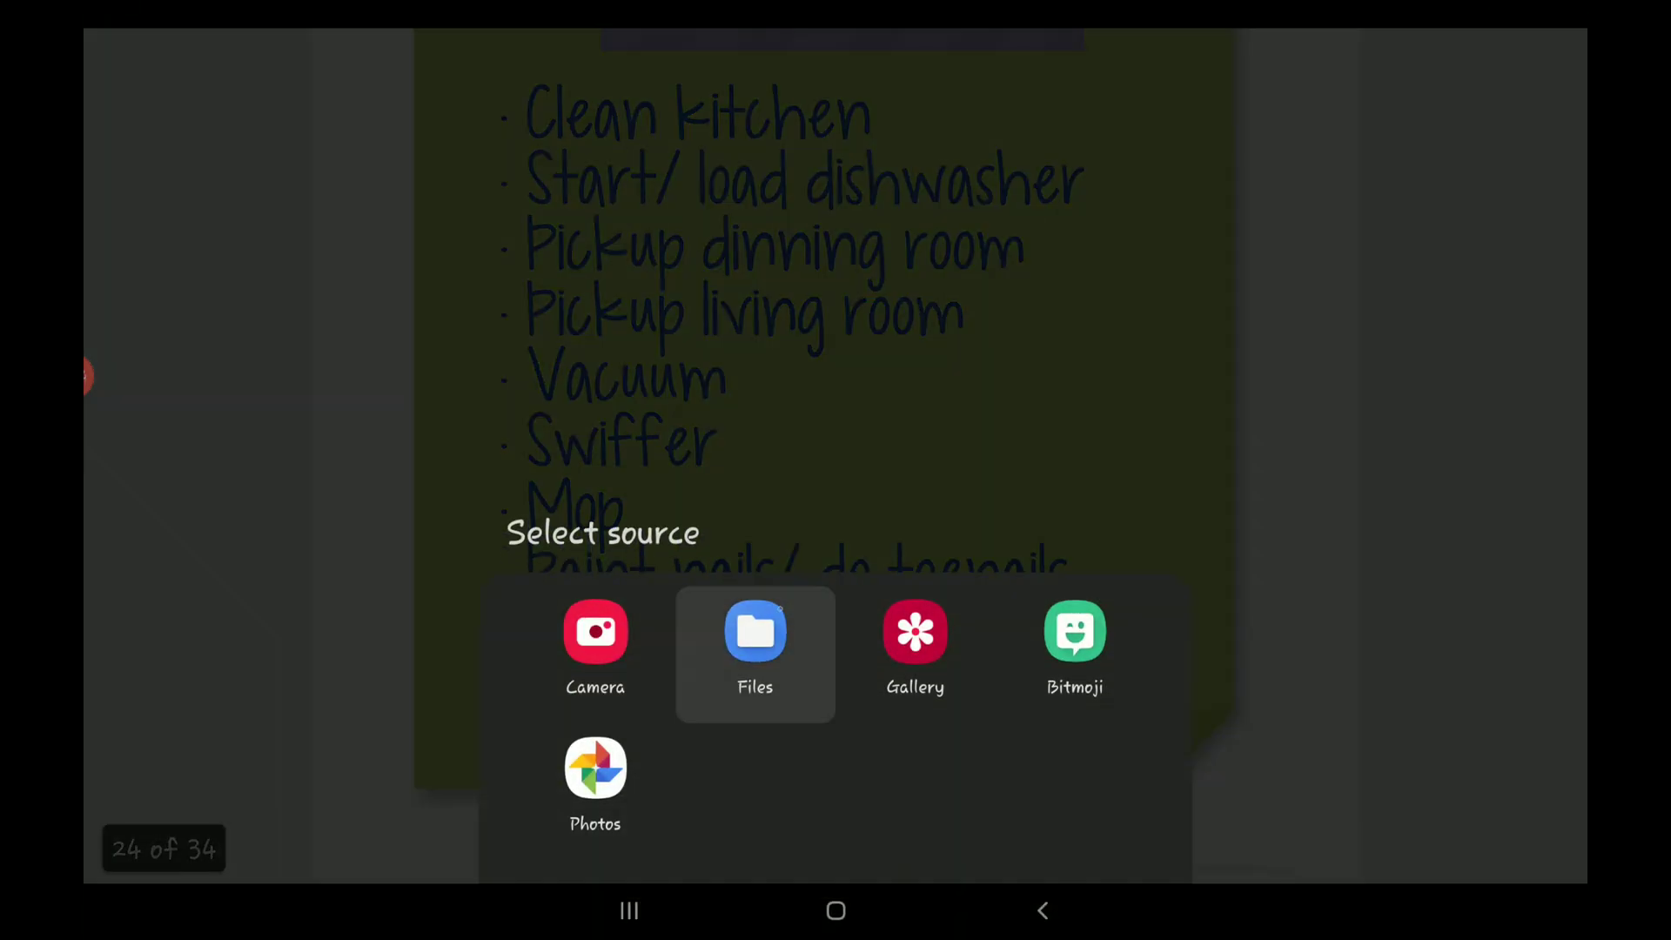
pyautogui.click(754, 641)
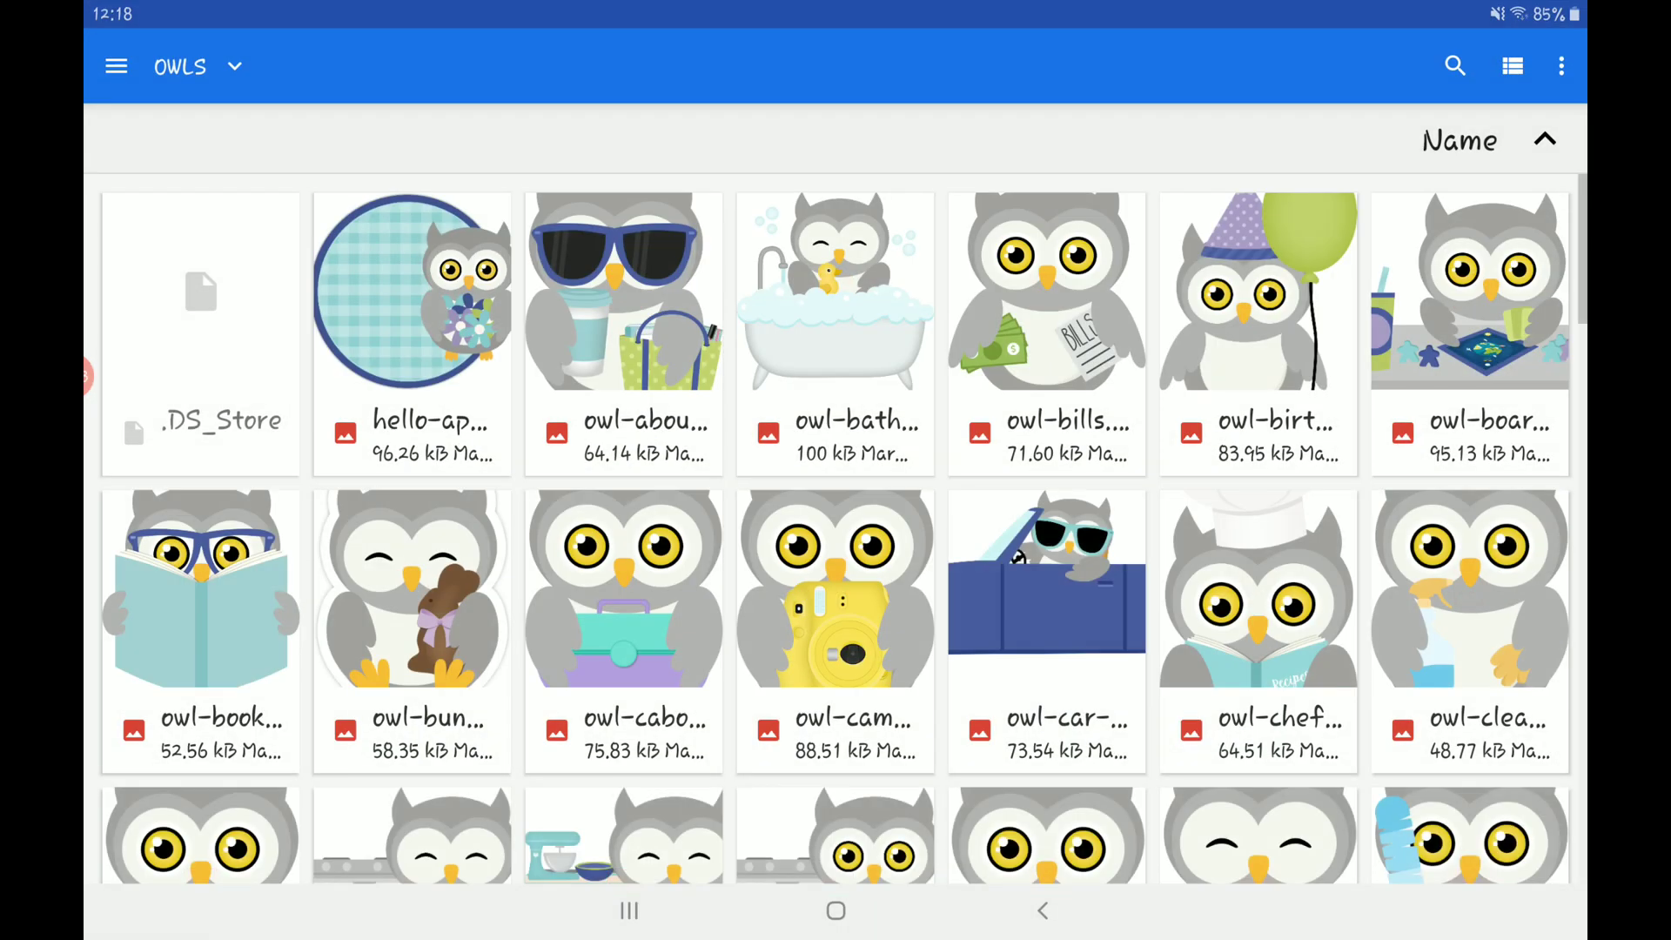
pyautogui.scroll(-3, 836, 530)
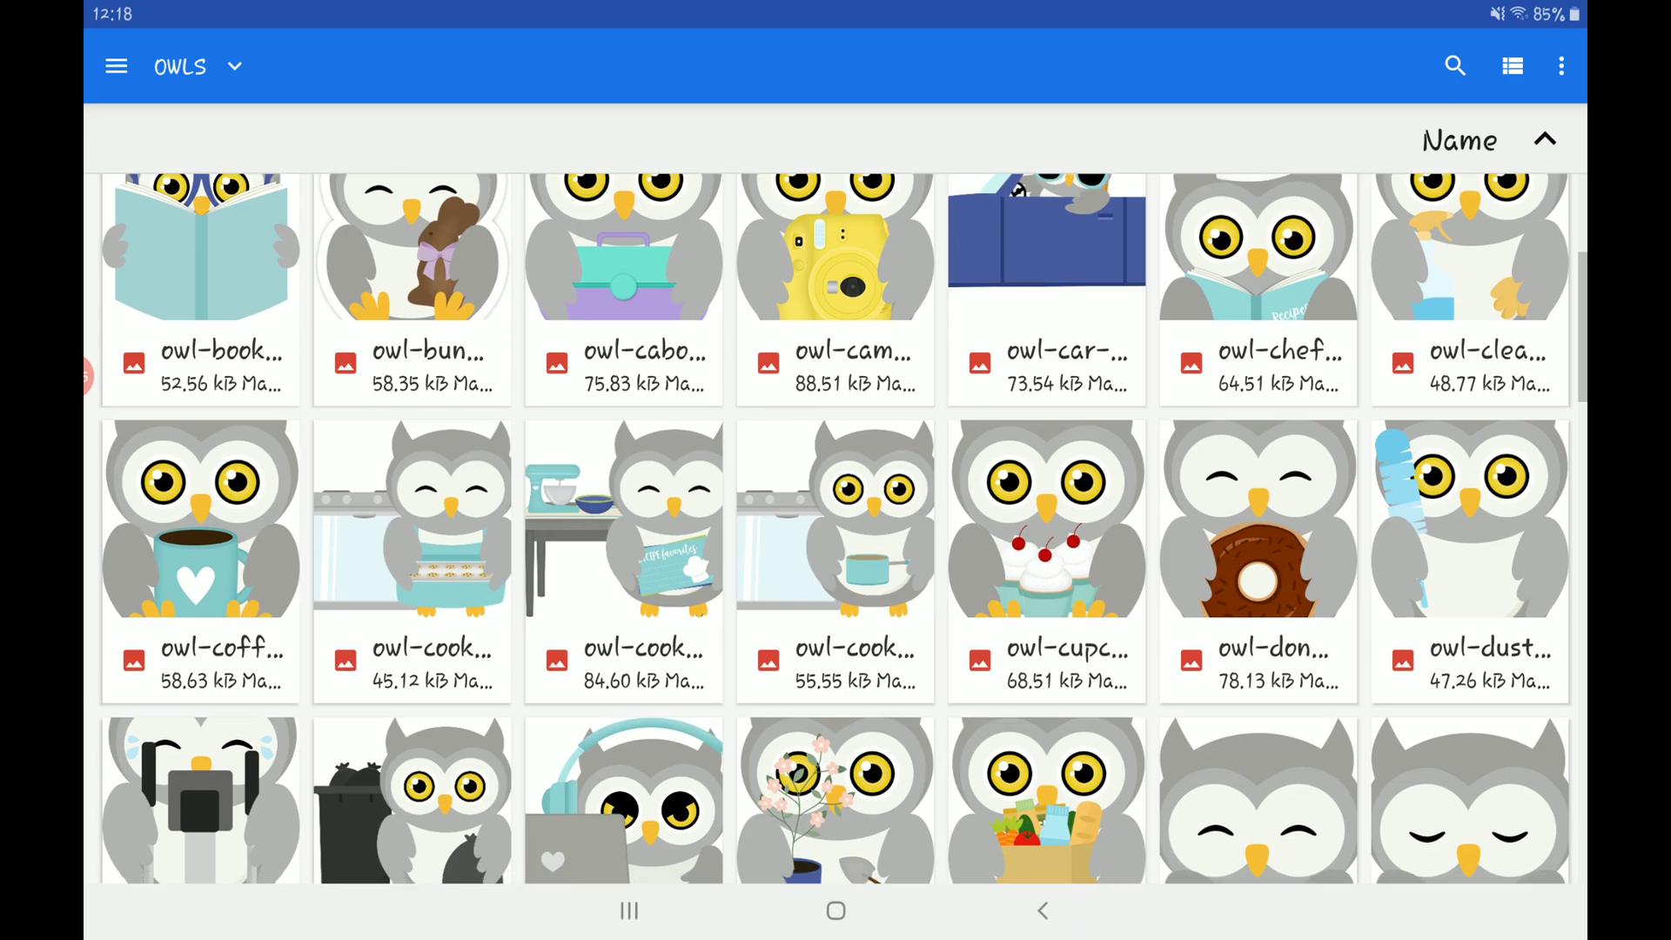
pyautogui.scroll(-1, 836, 530)
pyautogui.scroll(-3, 836, 530)
pyautogui.scroll(-3, 836, 530)
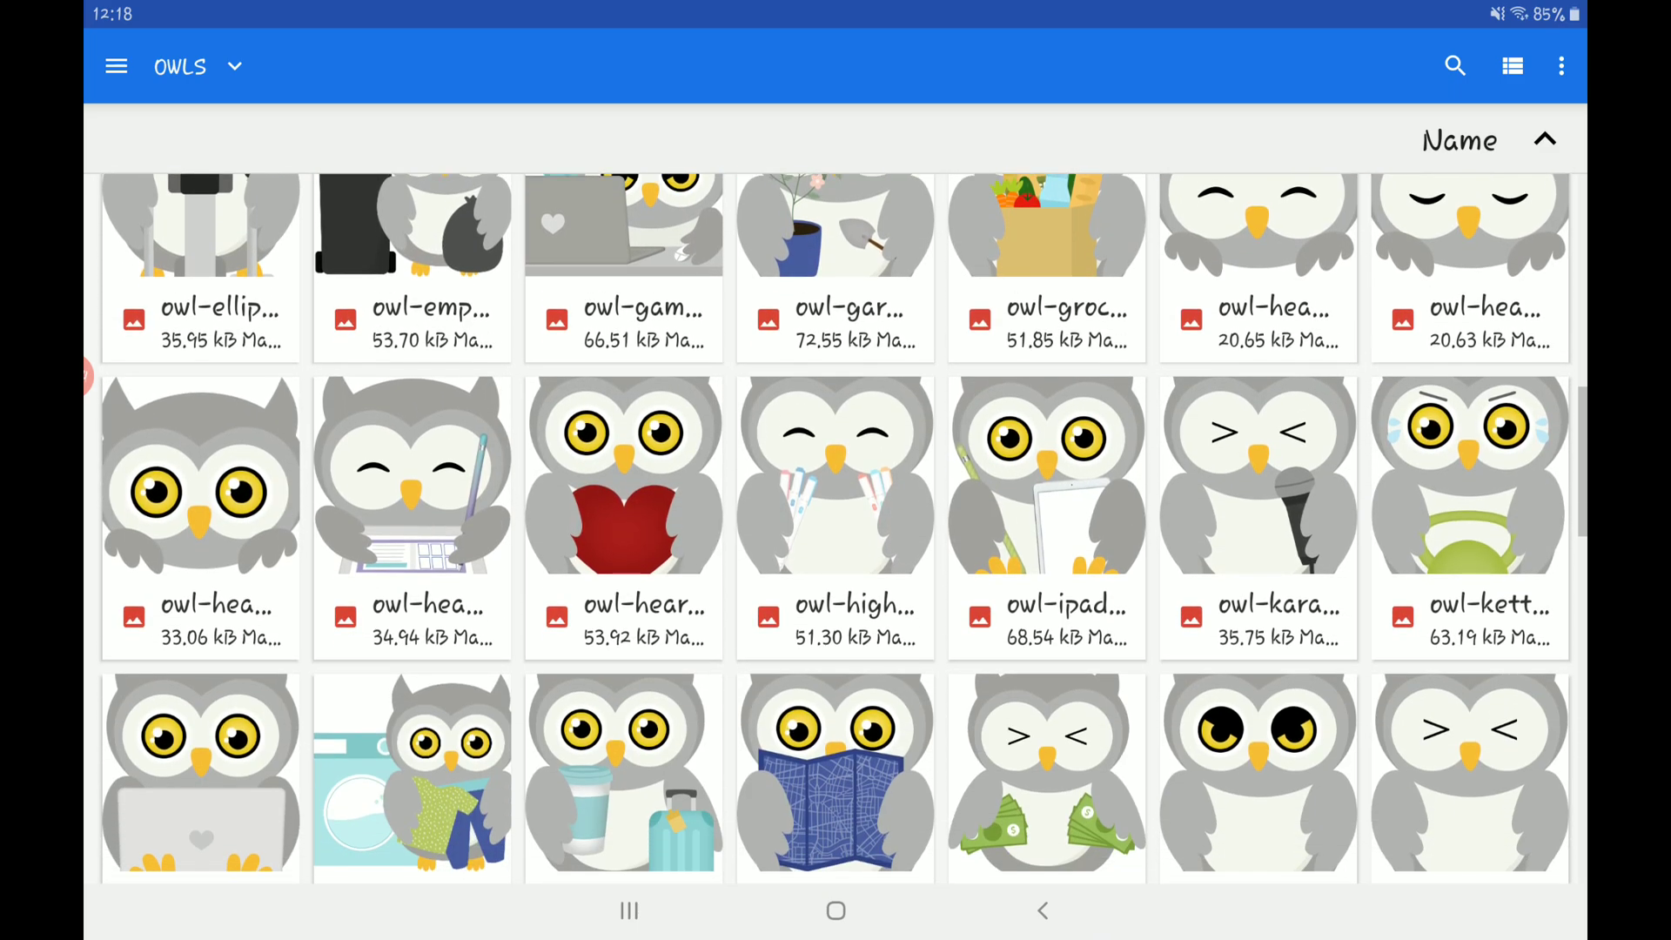
pyautogui.scroll(-2, 835, 529)
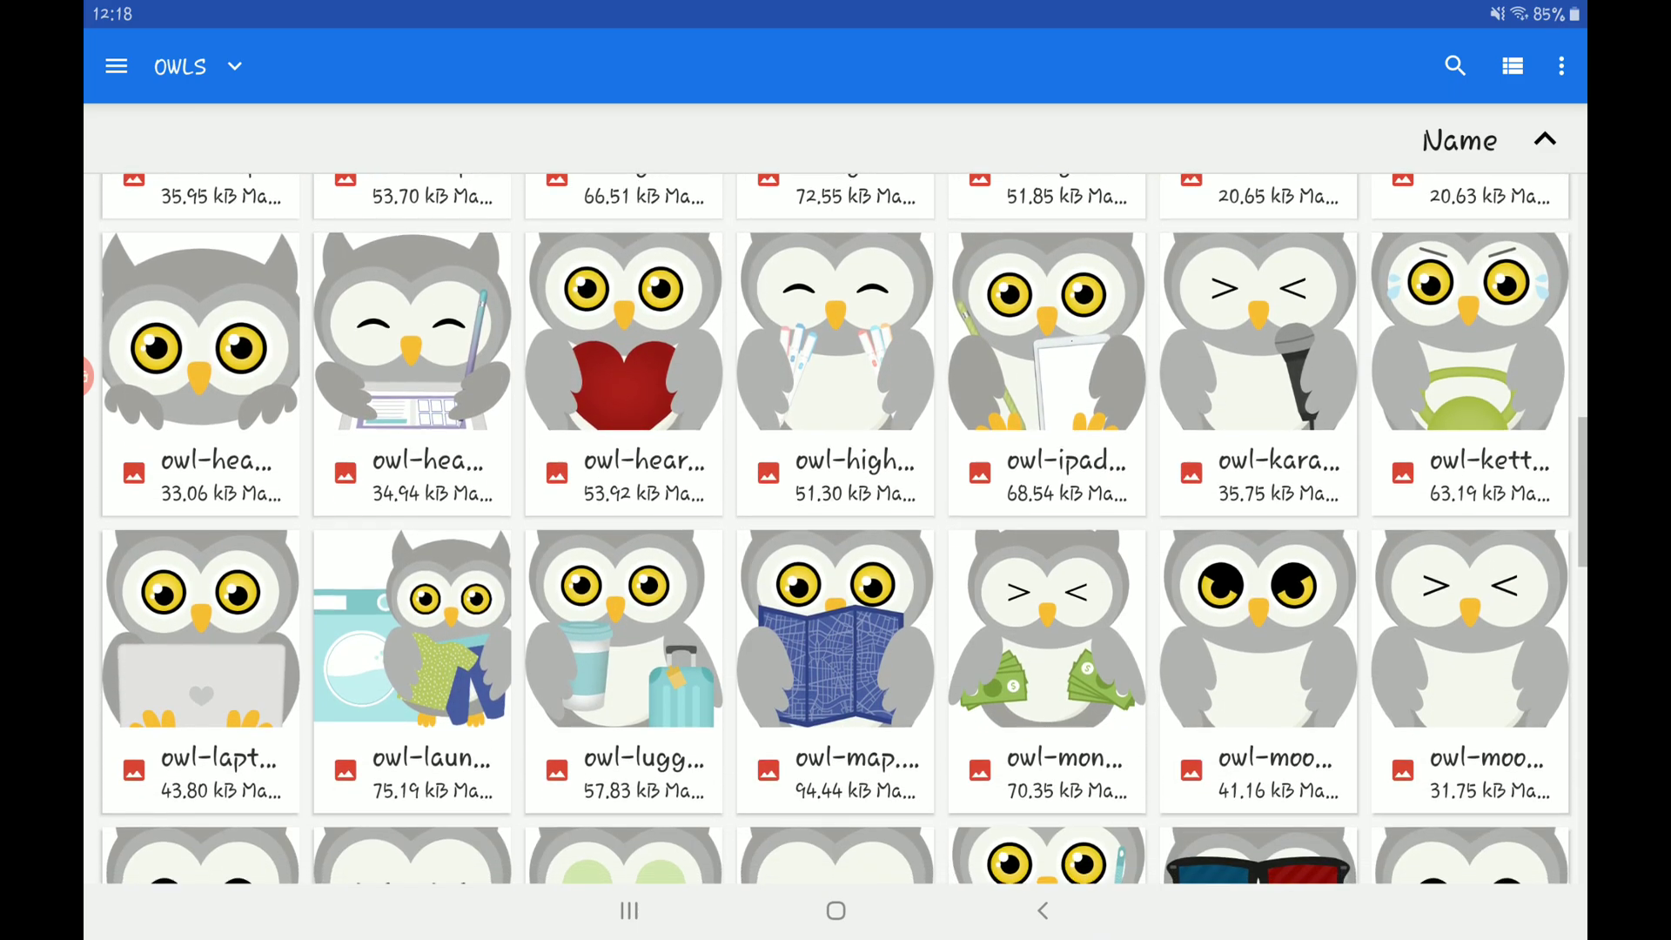
pyautogui.scroll(-2, 837, 529)
pyautogui.scroll(-2, 836, 528)
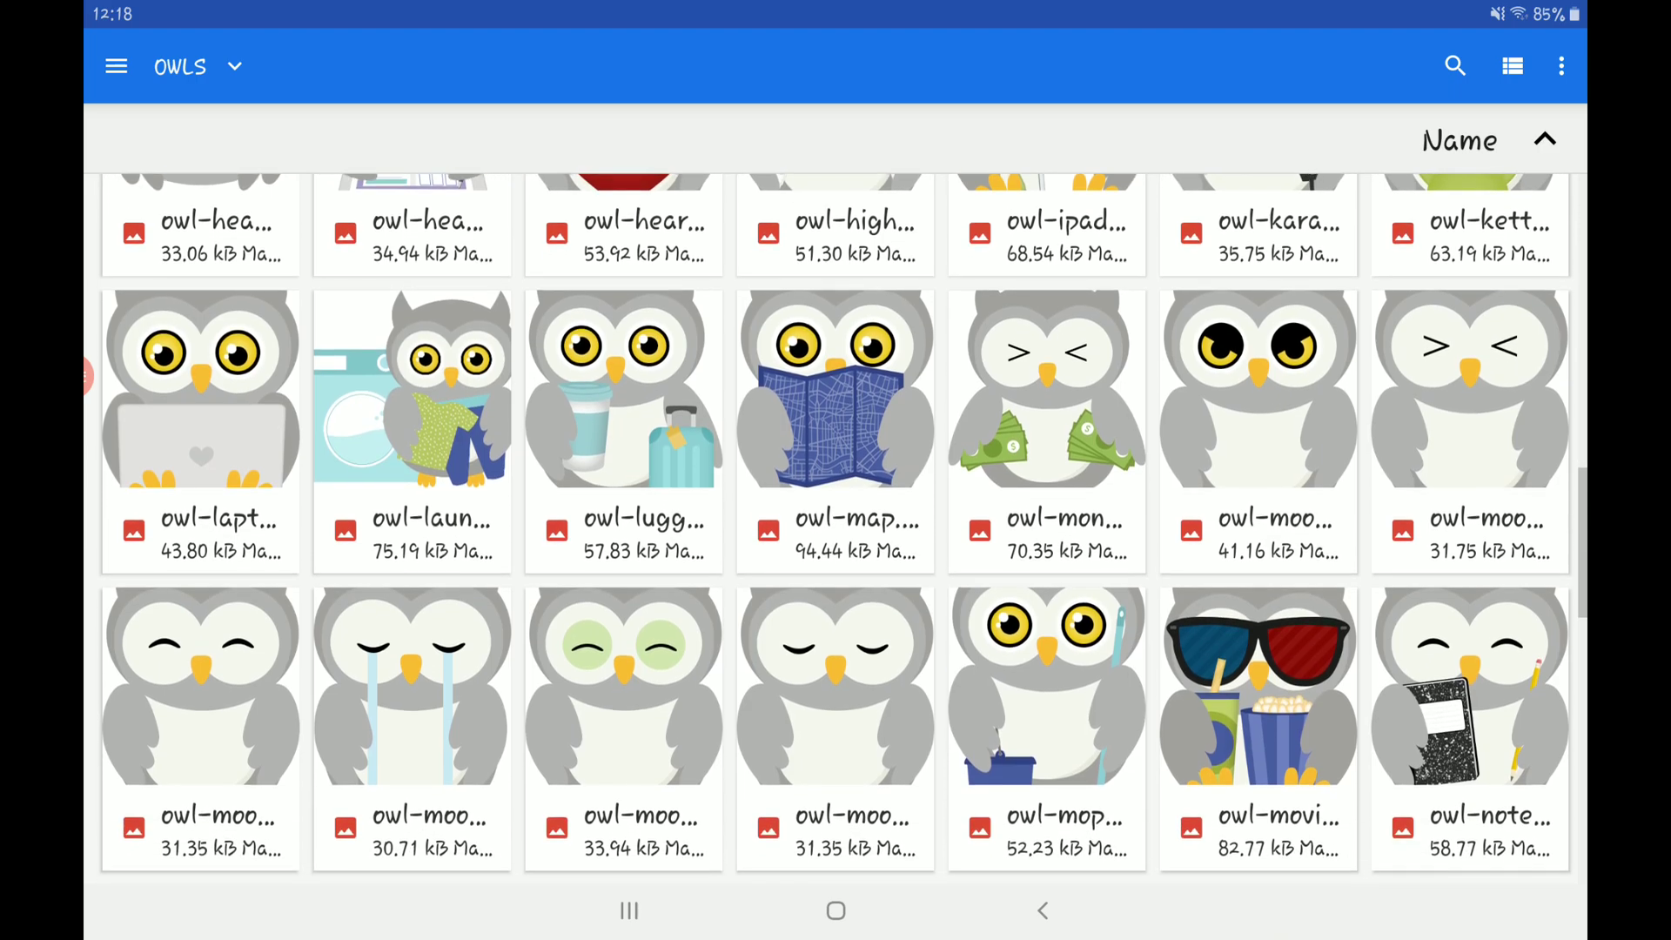
pyautogui.scroll(-3, 836, 528)
pyautogui.scroll(-2, 837, 529)
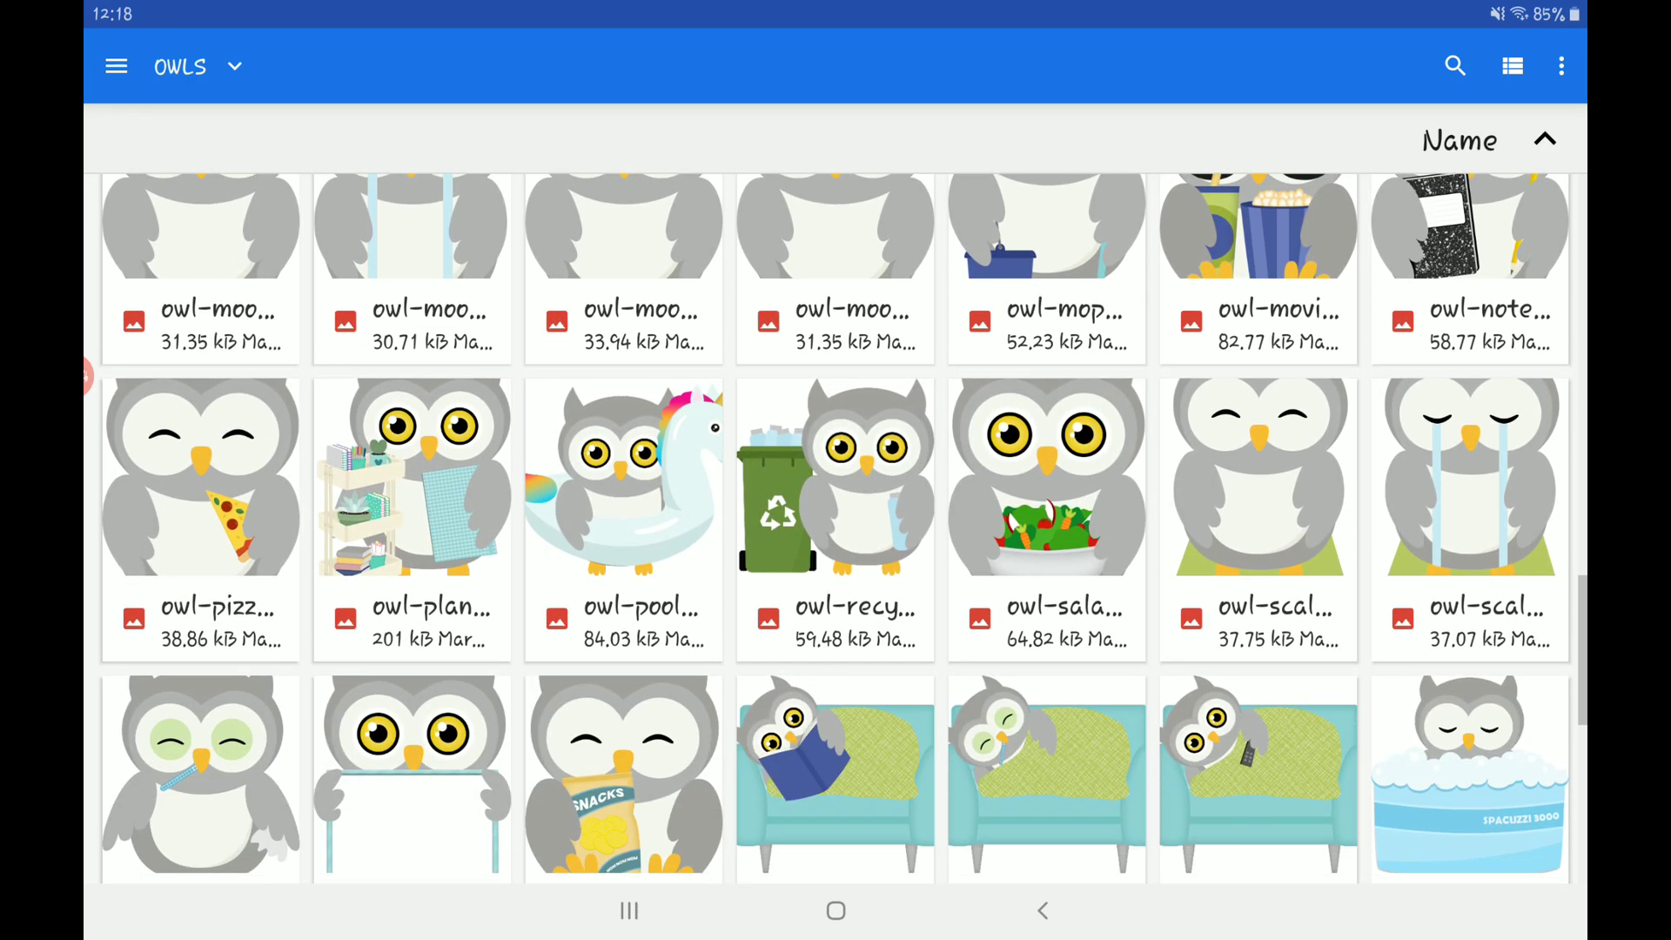
pyautogui.scroll(-2, 836, 529)
pyautogui.scroll(-2, 837, 529)
pyautogui.scroll(-1, 837, 529)
pyautogui.scroll(-1, 836, 529)
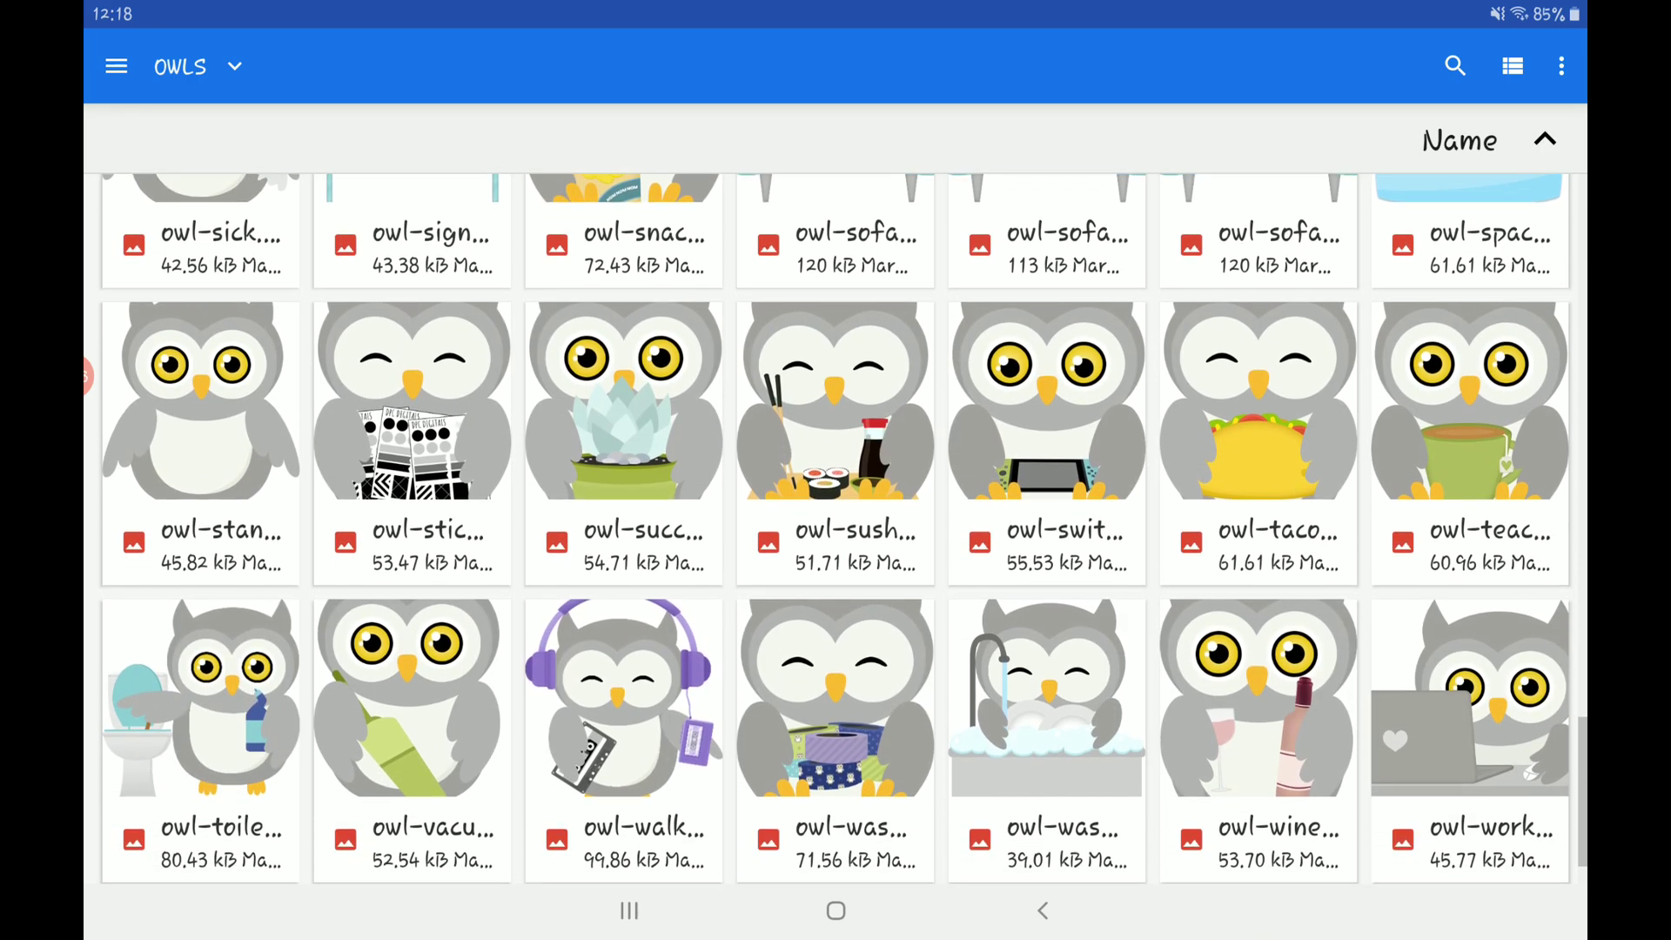
pyautogui.scroll(-1, 836, 528)
pyautogui.scroll(-1, 835, 528)
pyautogui.scroll(-1, 836, 529)
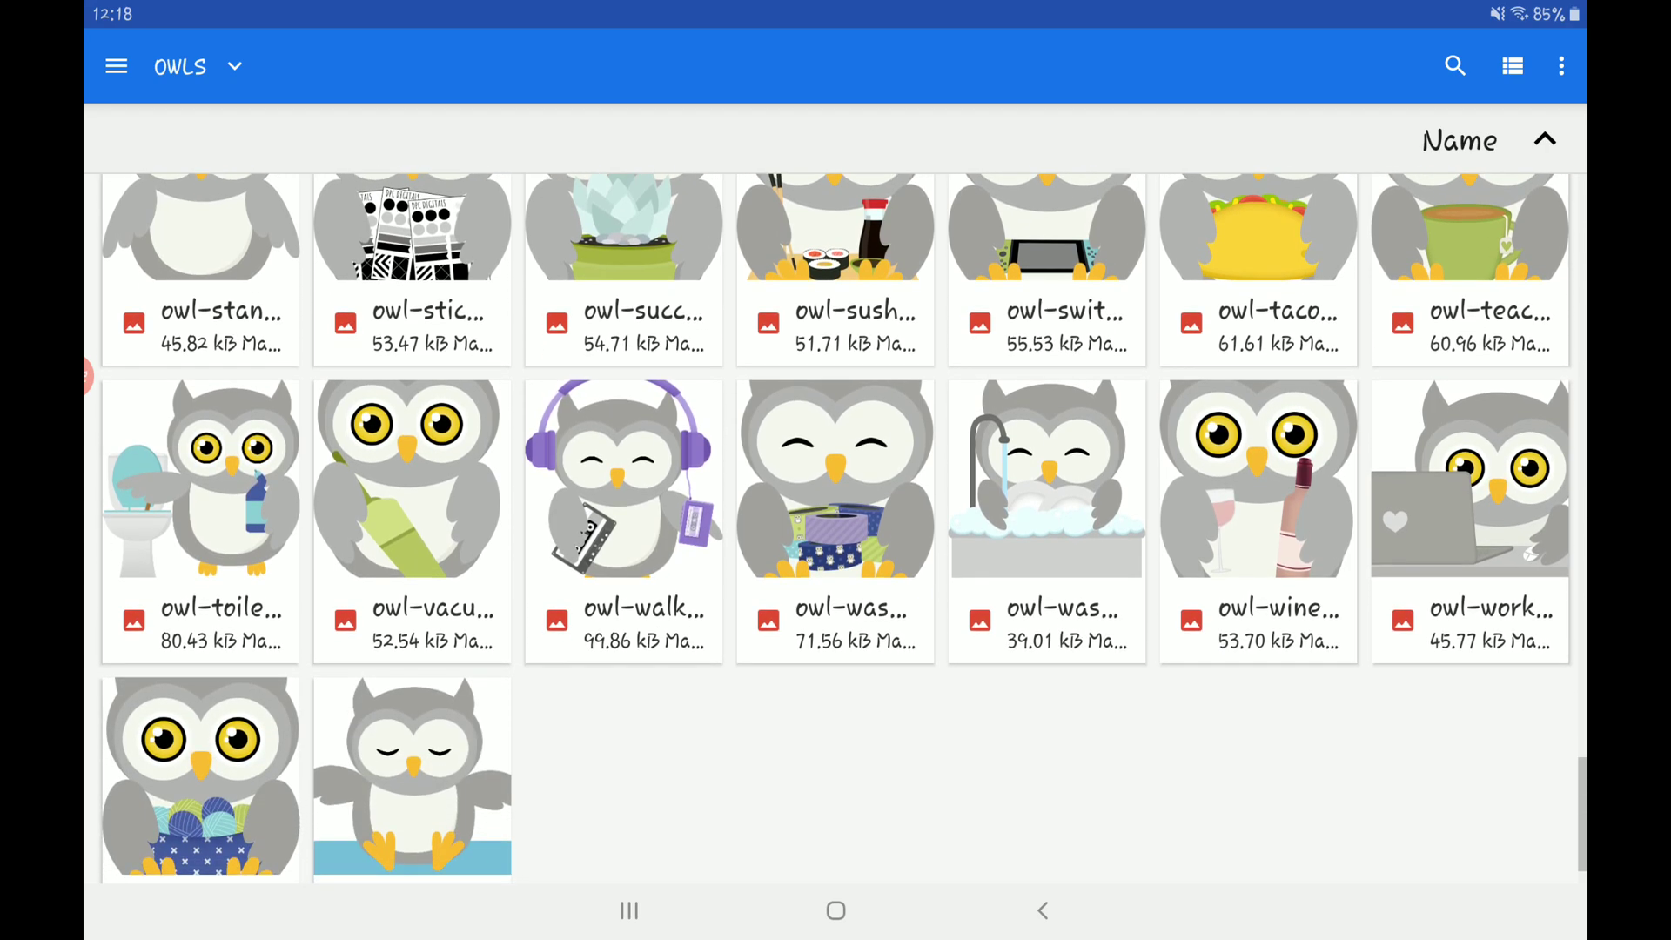
pyautogui.click(1046, 478)
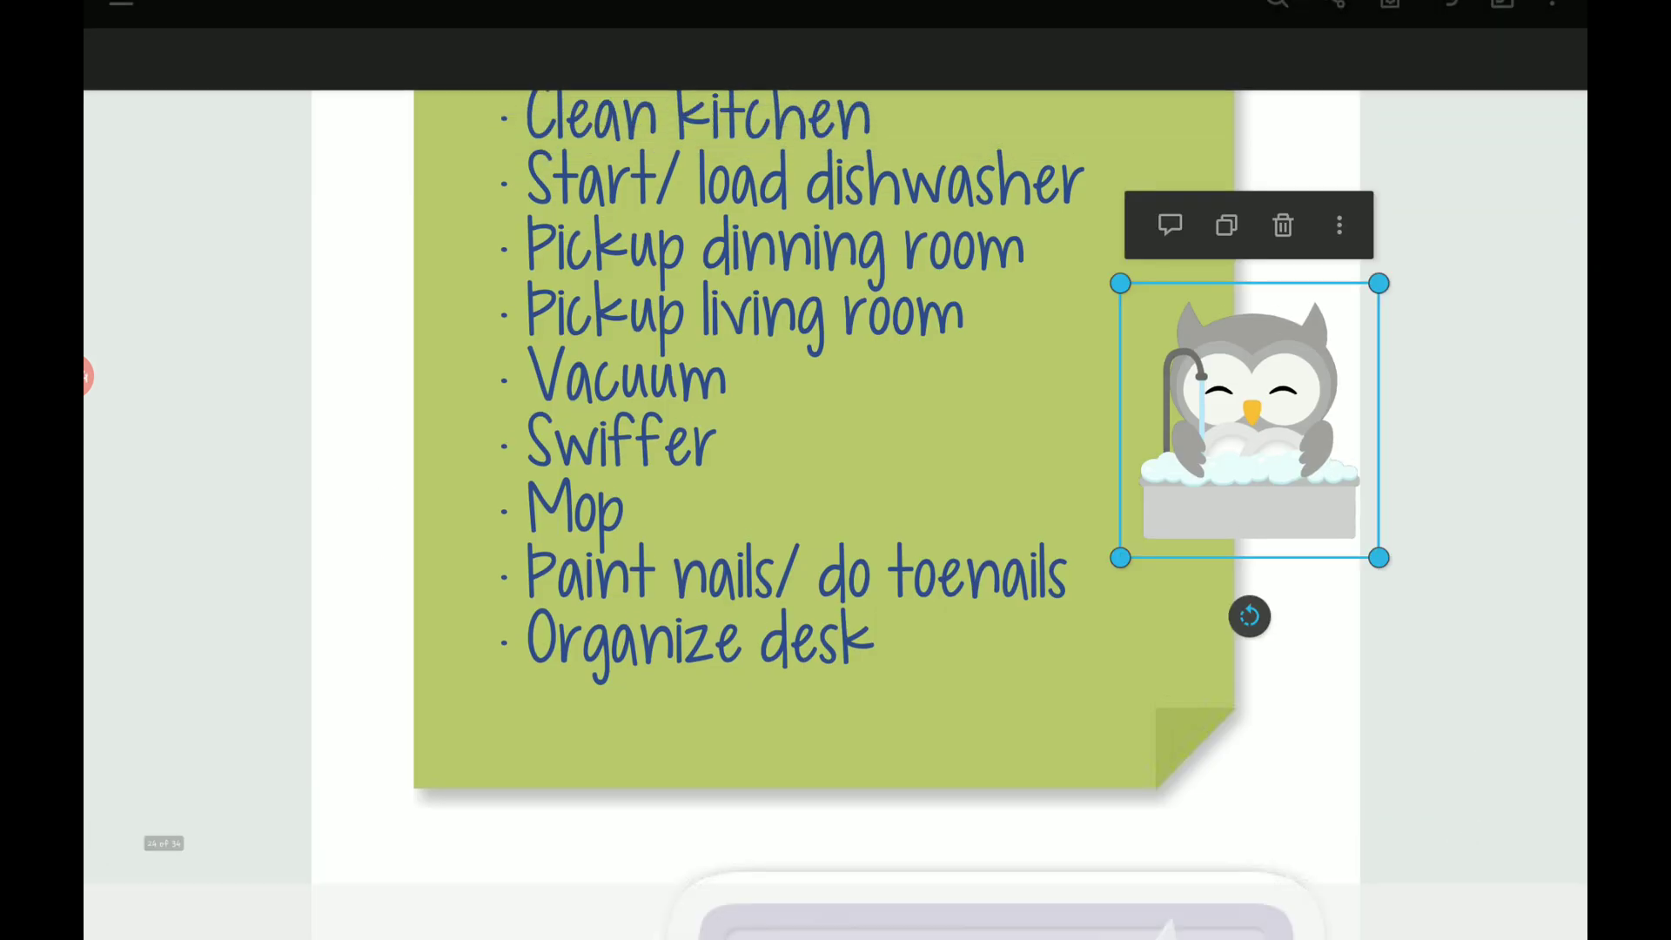
# Move the dish-washing owl up beside the dishwasher item and shrink it.
pyautogui.moveTo(1249, 418); pyautogui.dragTo(1129, 363)
pyautogui.moveTo(992, 459); pyautogui.dragTo(1014, 426)
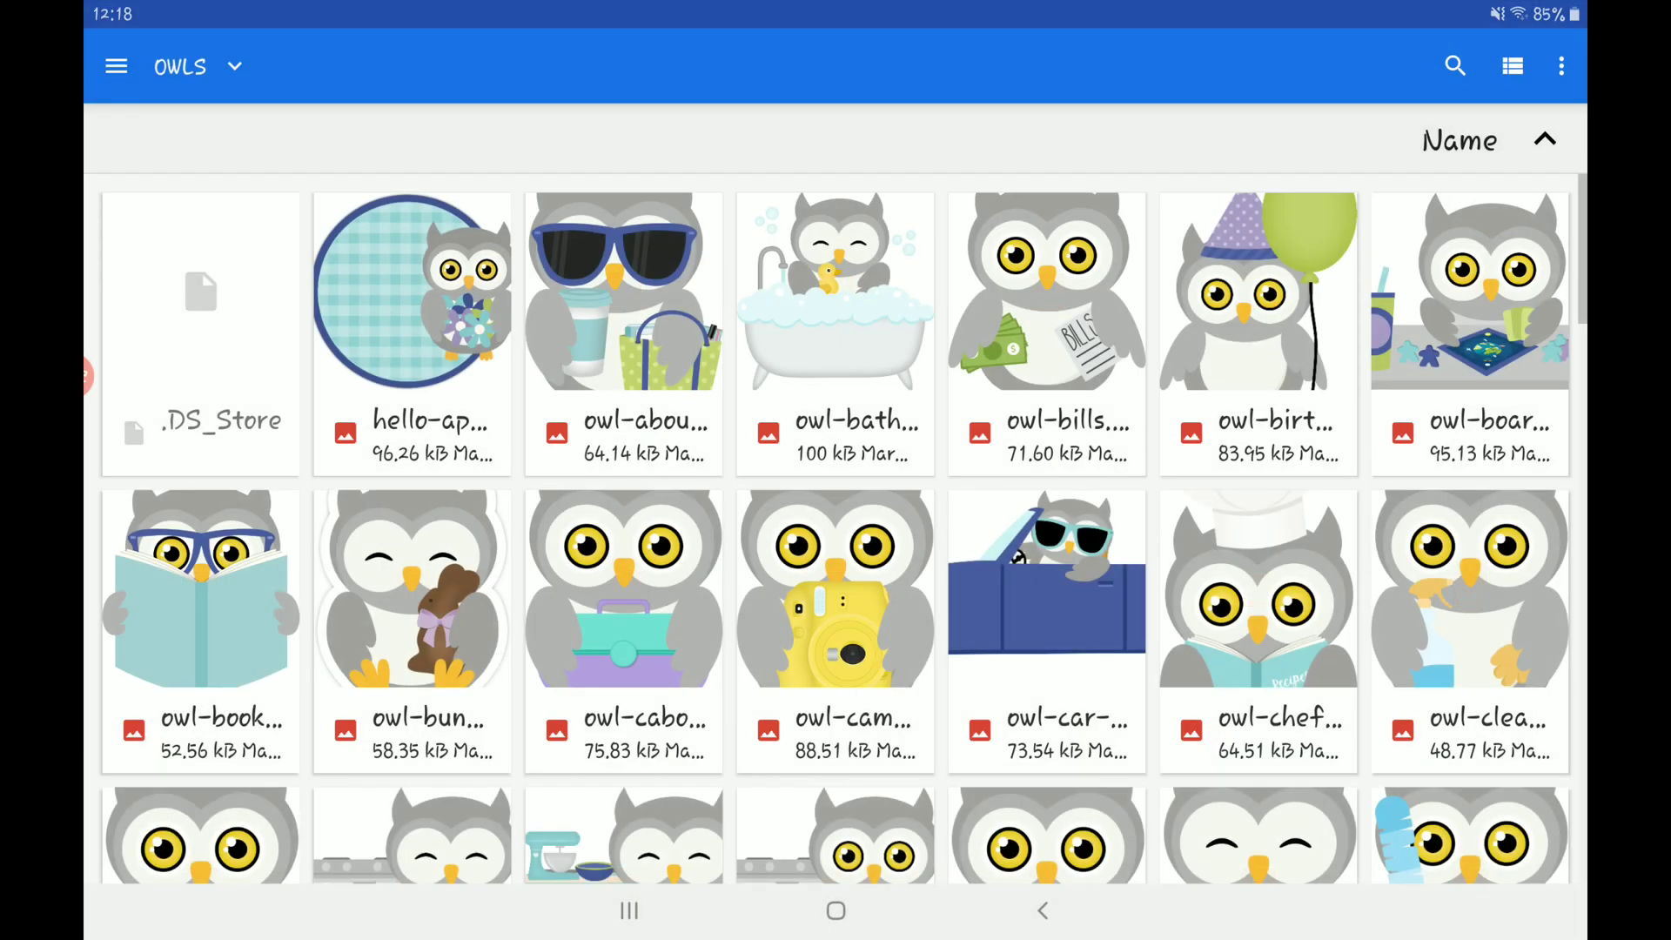
# Reverse the owl image order, then nudge the vacuum owl sticker into place by the chores.
pyautogui.click(1545, 140)
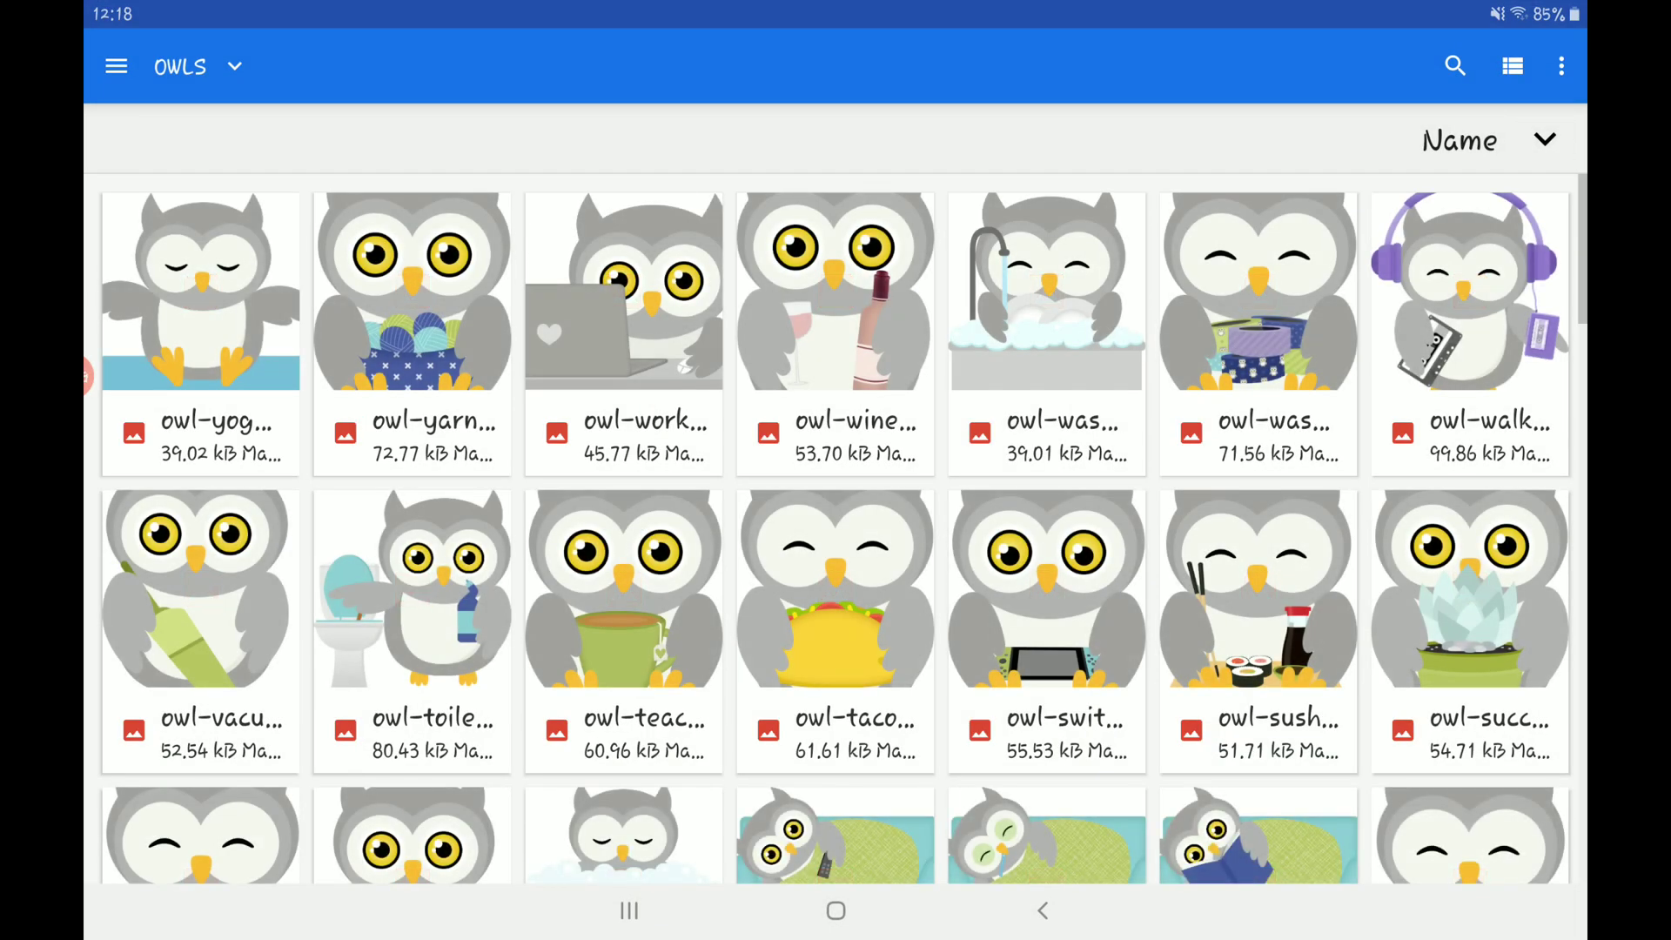
pyautogui.scroll(-5, 835, 529)
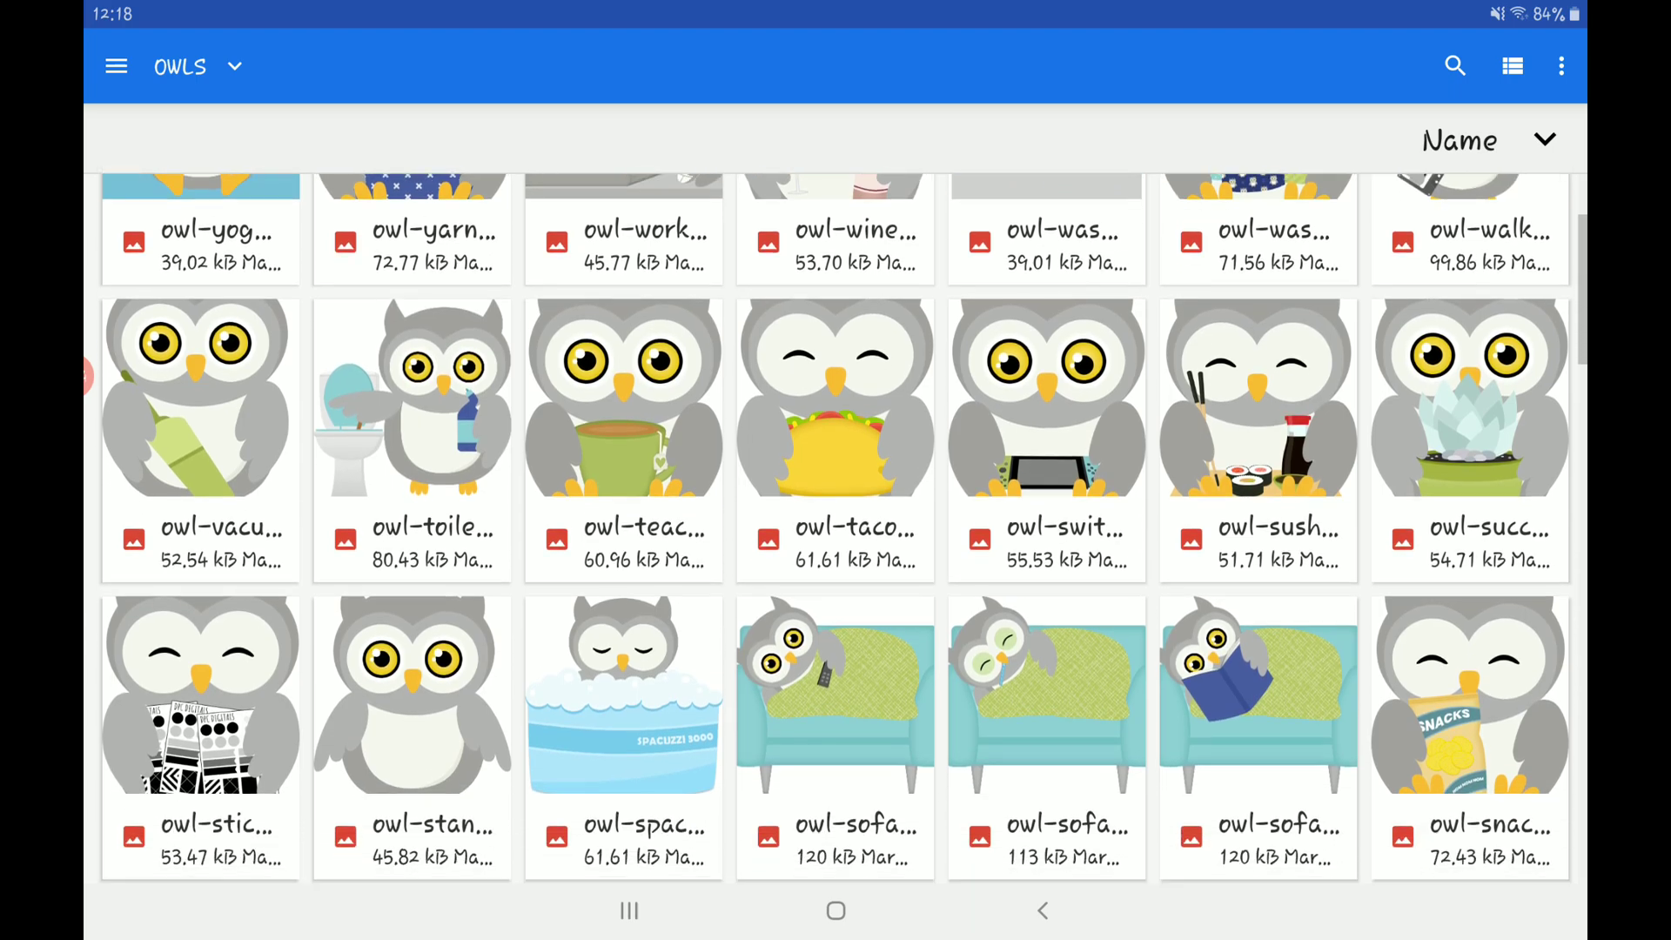
pyautogui.scroll(-5, 837, 529)
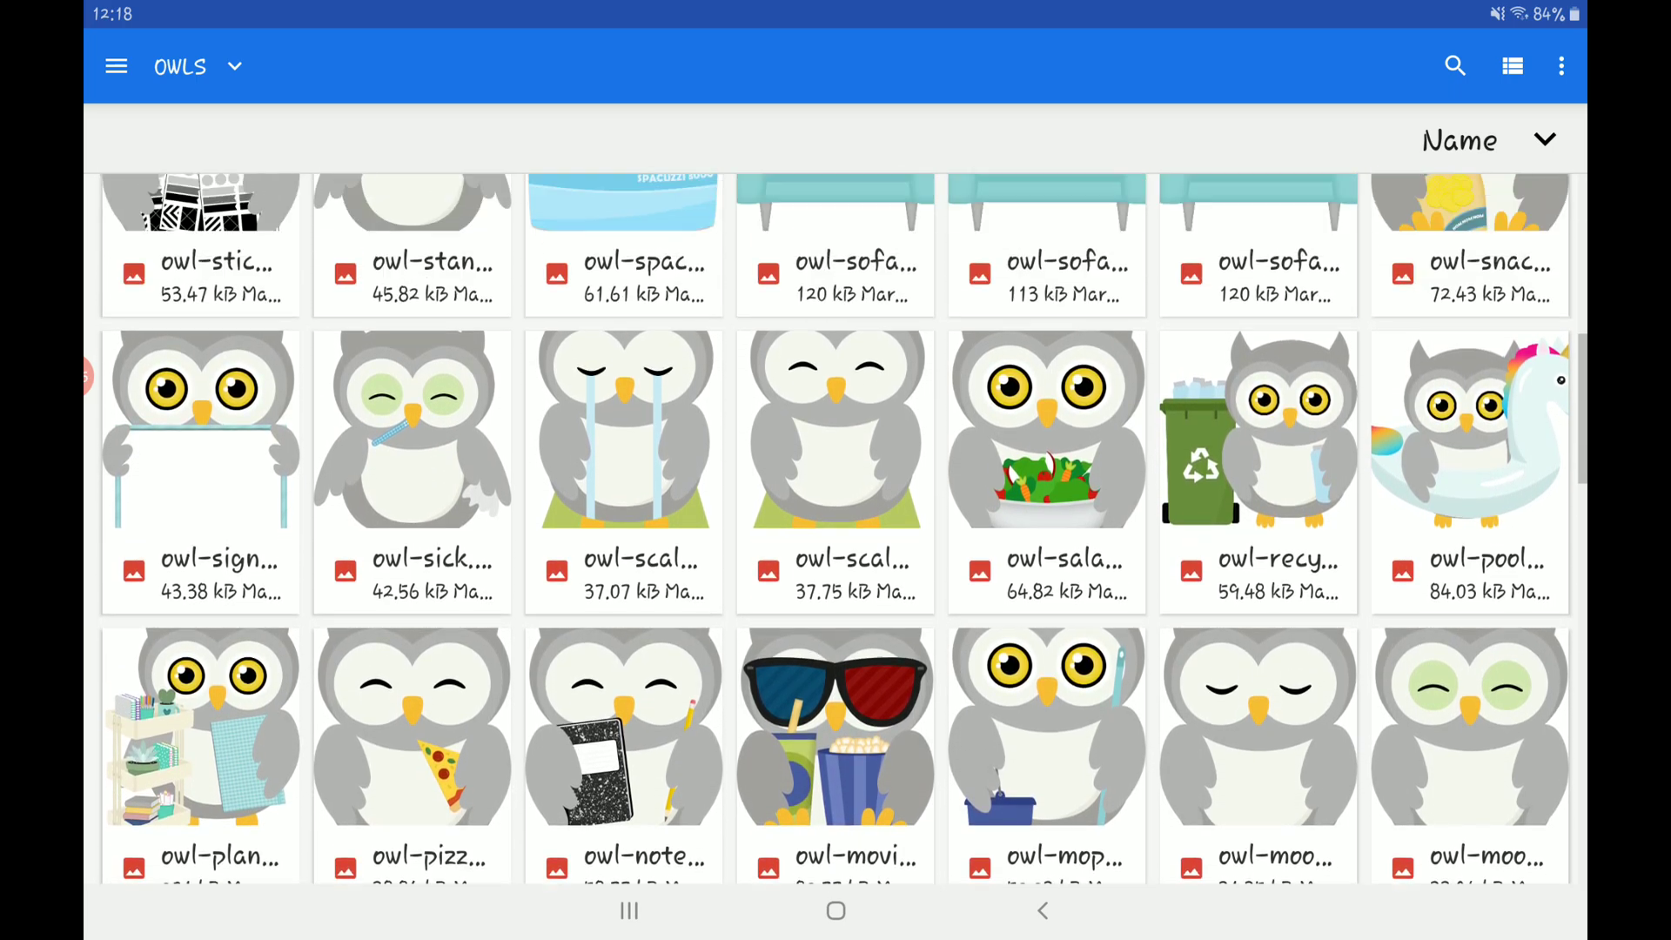
pyautogui.scroll(10, 836, 530)
pyautogui.scroll(-4, 836, 529)
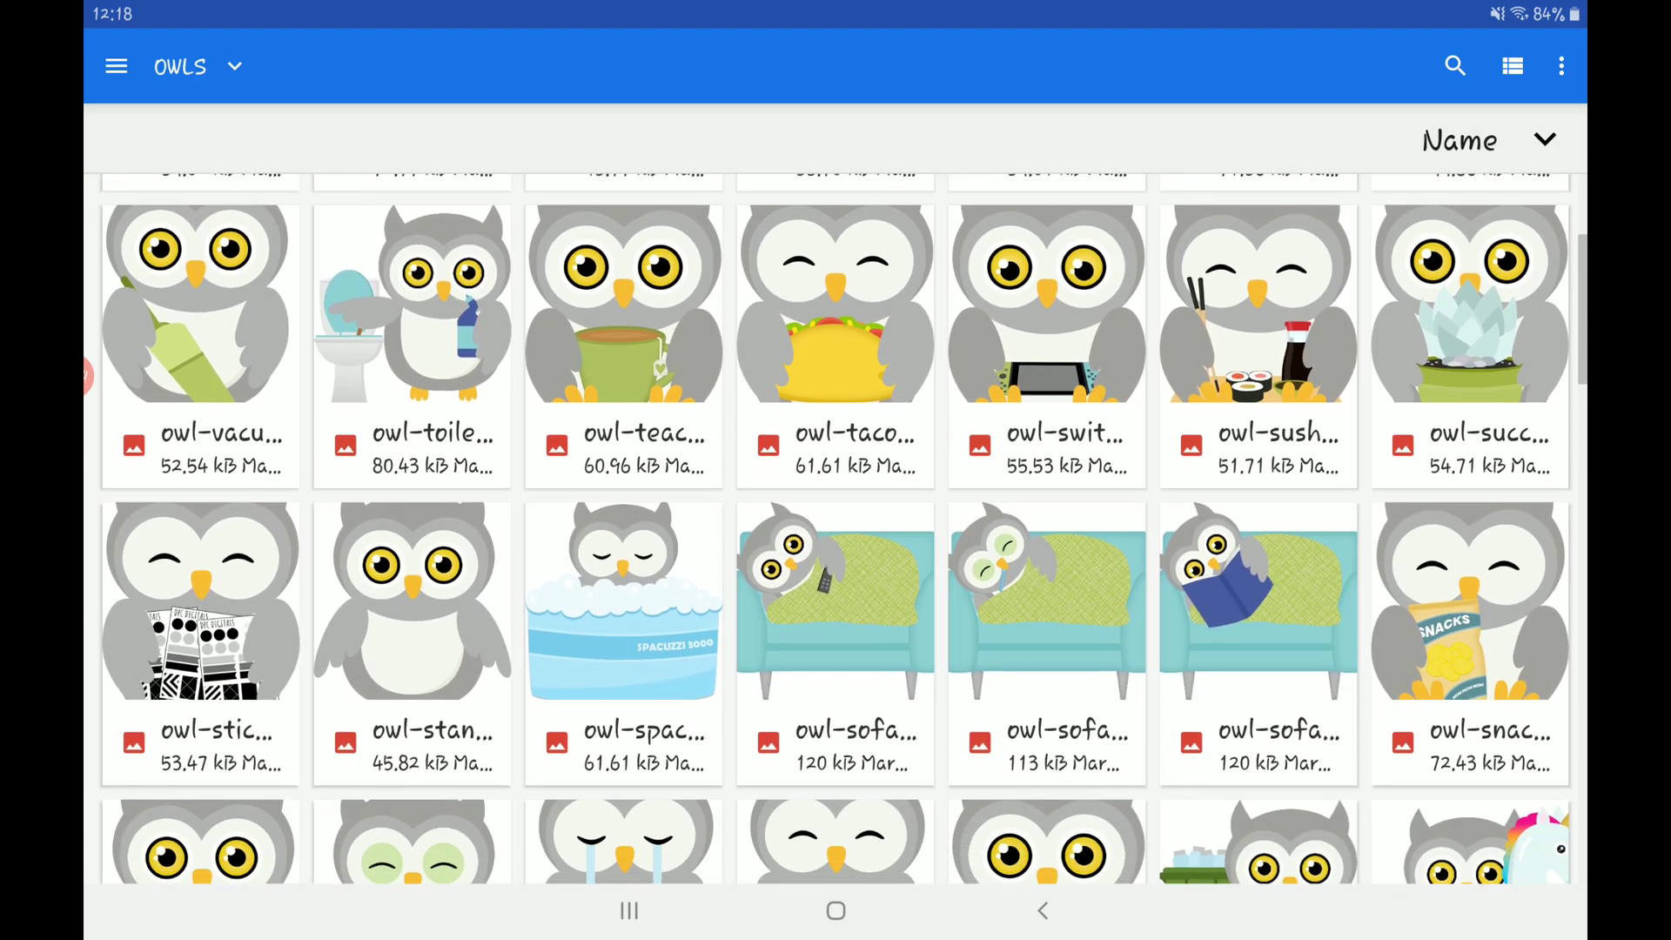
pyautogui.scroll(-2, 836, 529)
pyautogui.scroll(5, 836, 530)
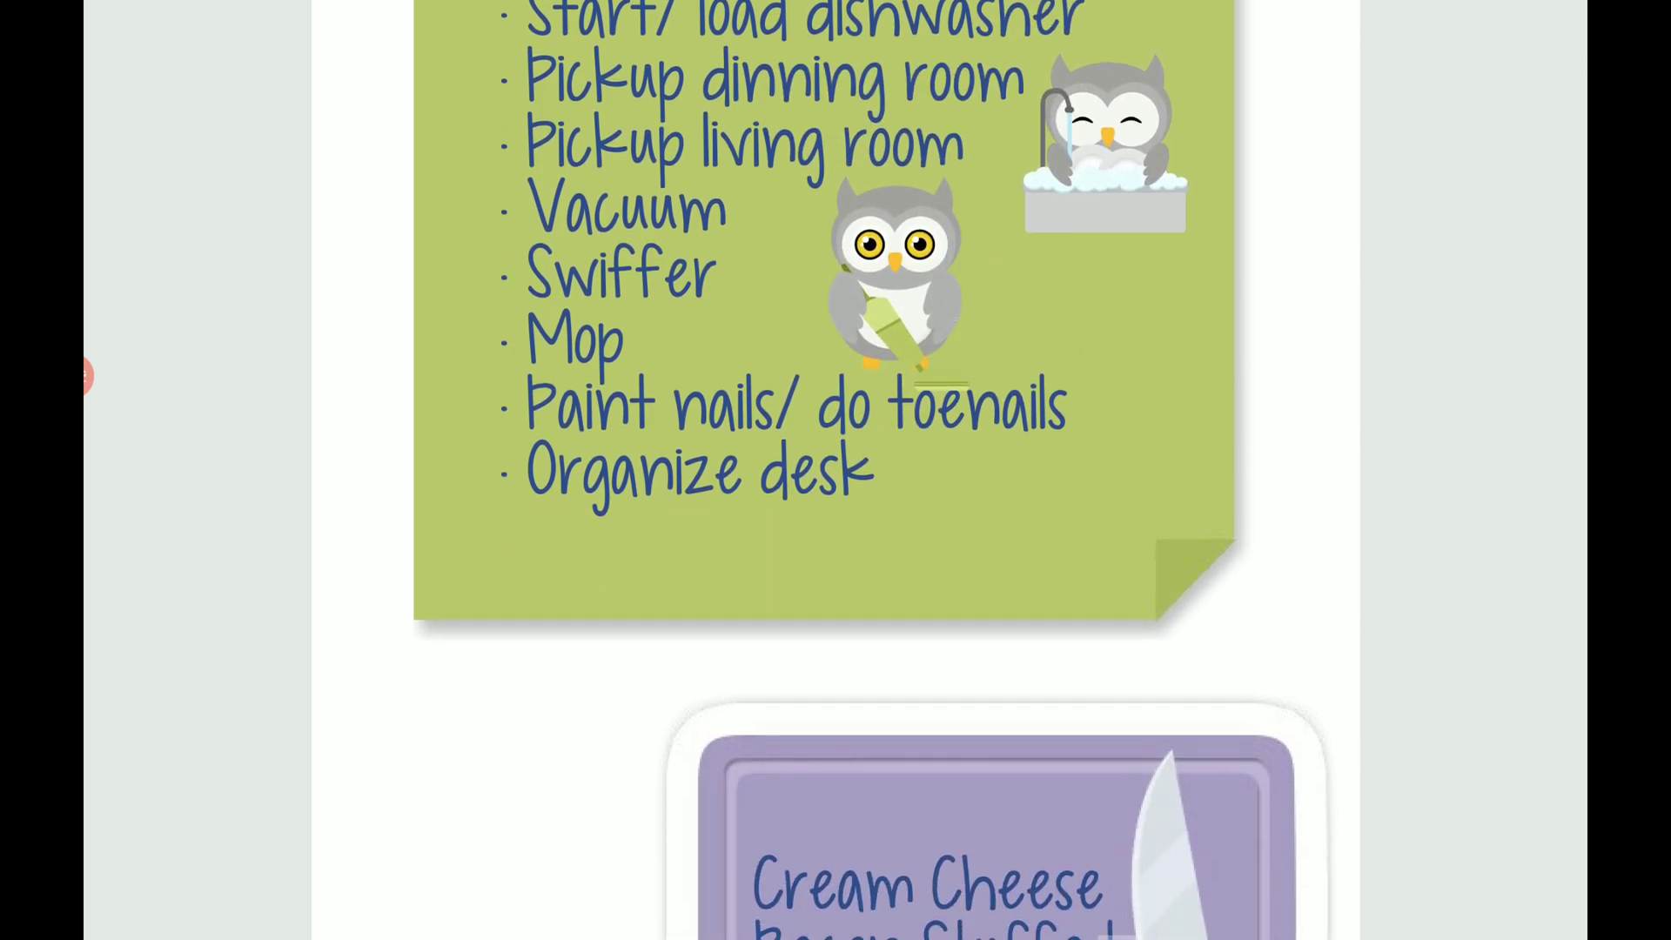
pyautogui.moveTo(896, 275); pyautogui.dragTo(901, 268)
pyautogui.click(1463, 587)
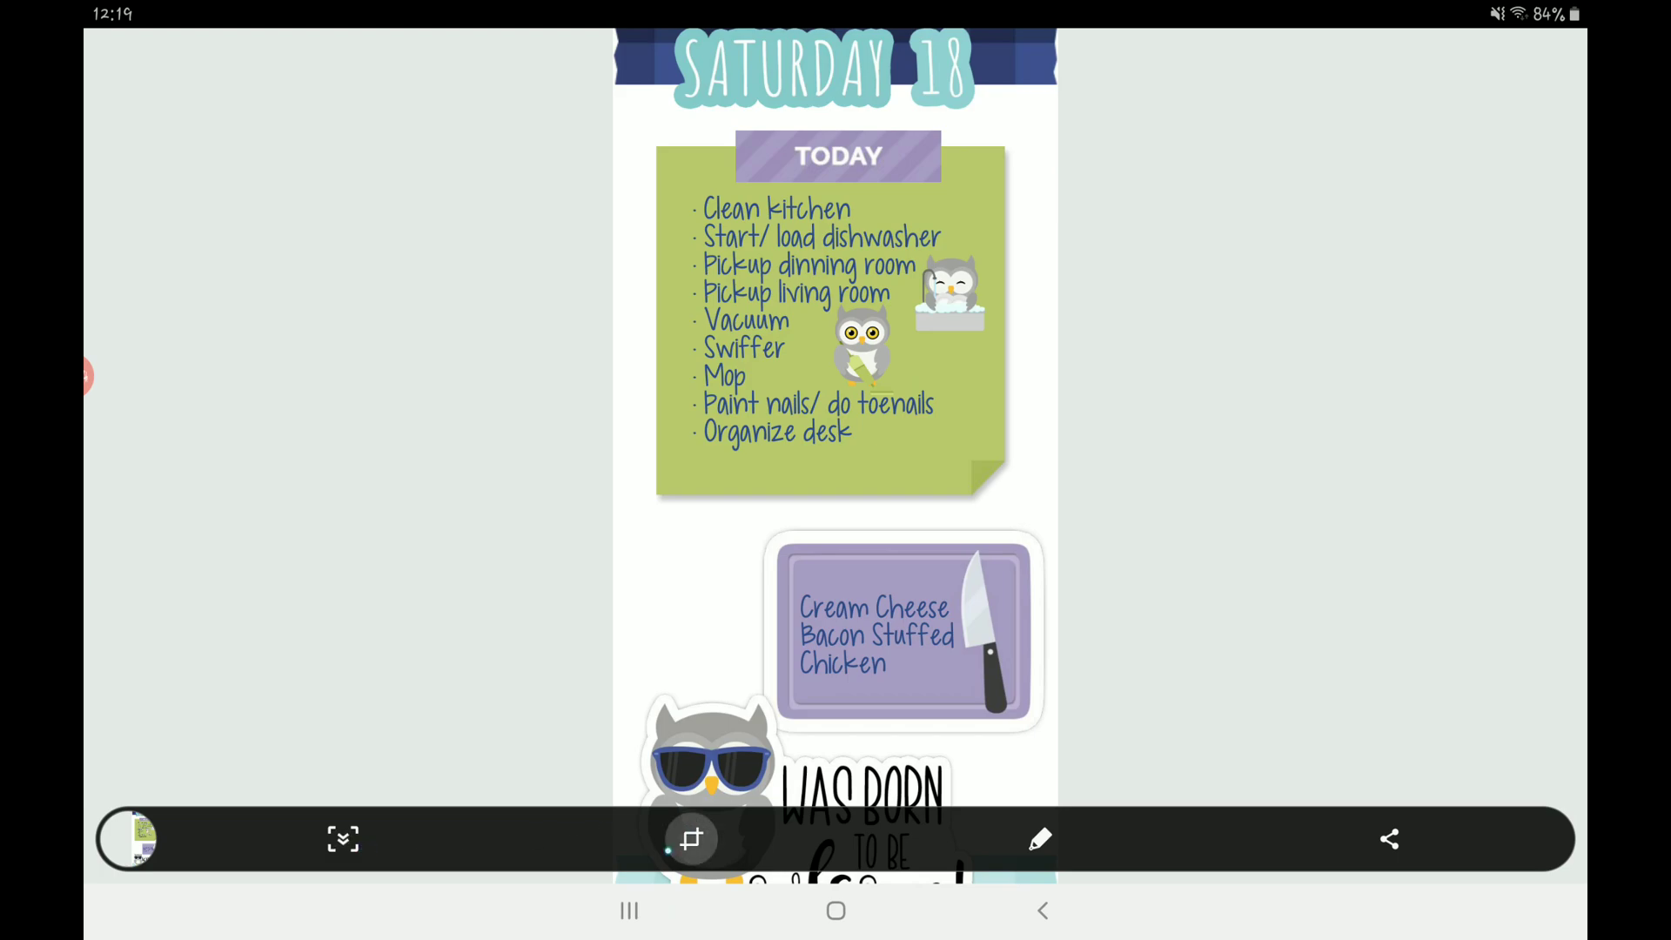
# Crop the screenshot's left and right edges to the SATURDAY 18 page and return home.
pyautogui.click(691, 840)
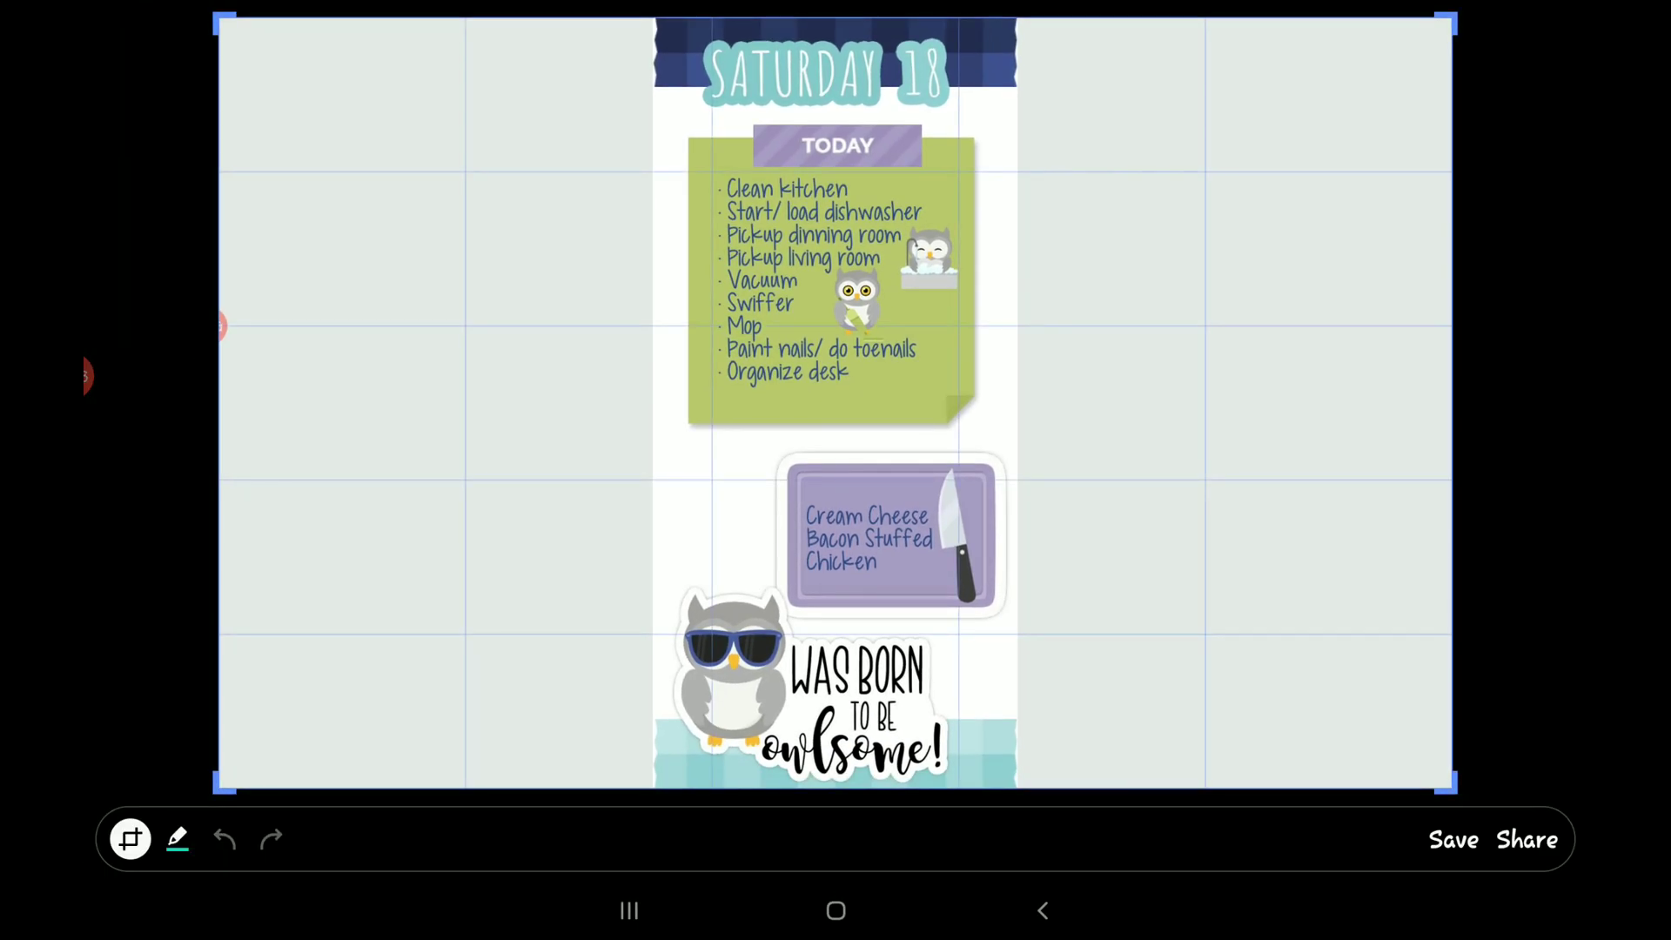
pyautogui.moveTo(220, 392); pyautogui.dragTo(654, 392)
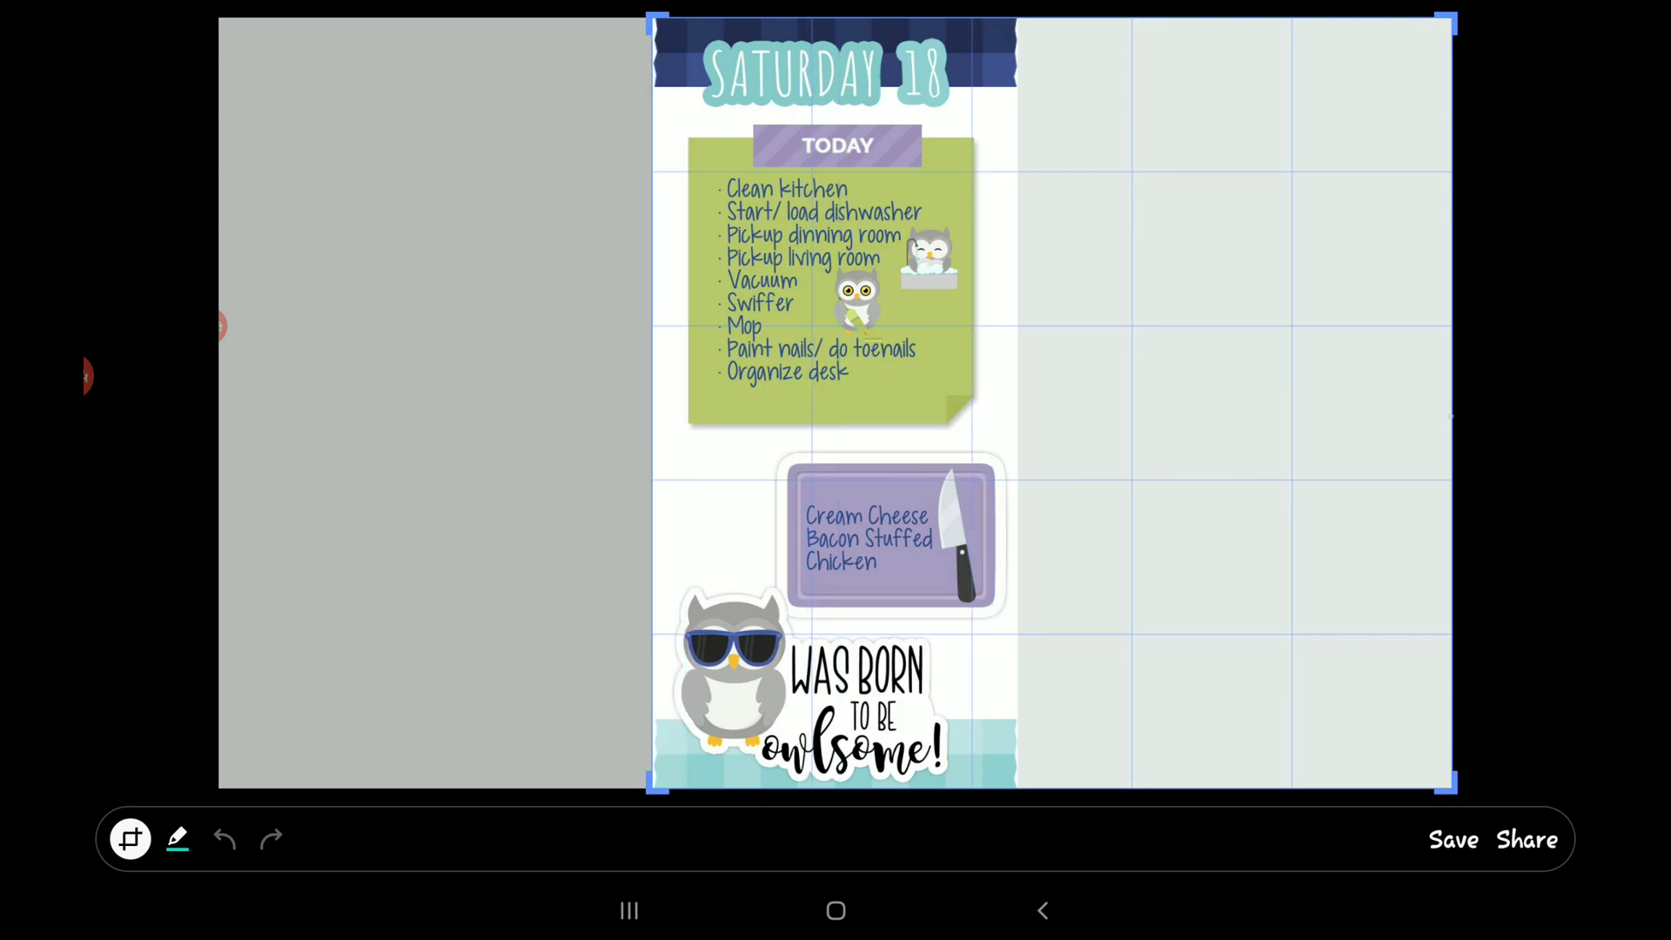
pyautogui.moveTo(1452, 392); pyautogui.dragTo(1016, 392)
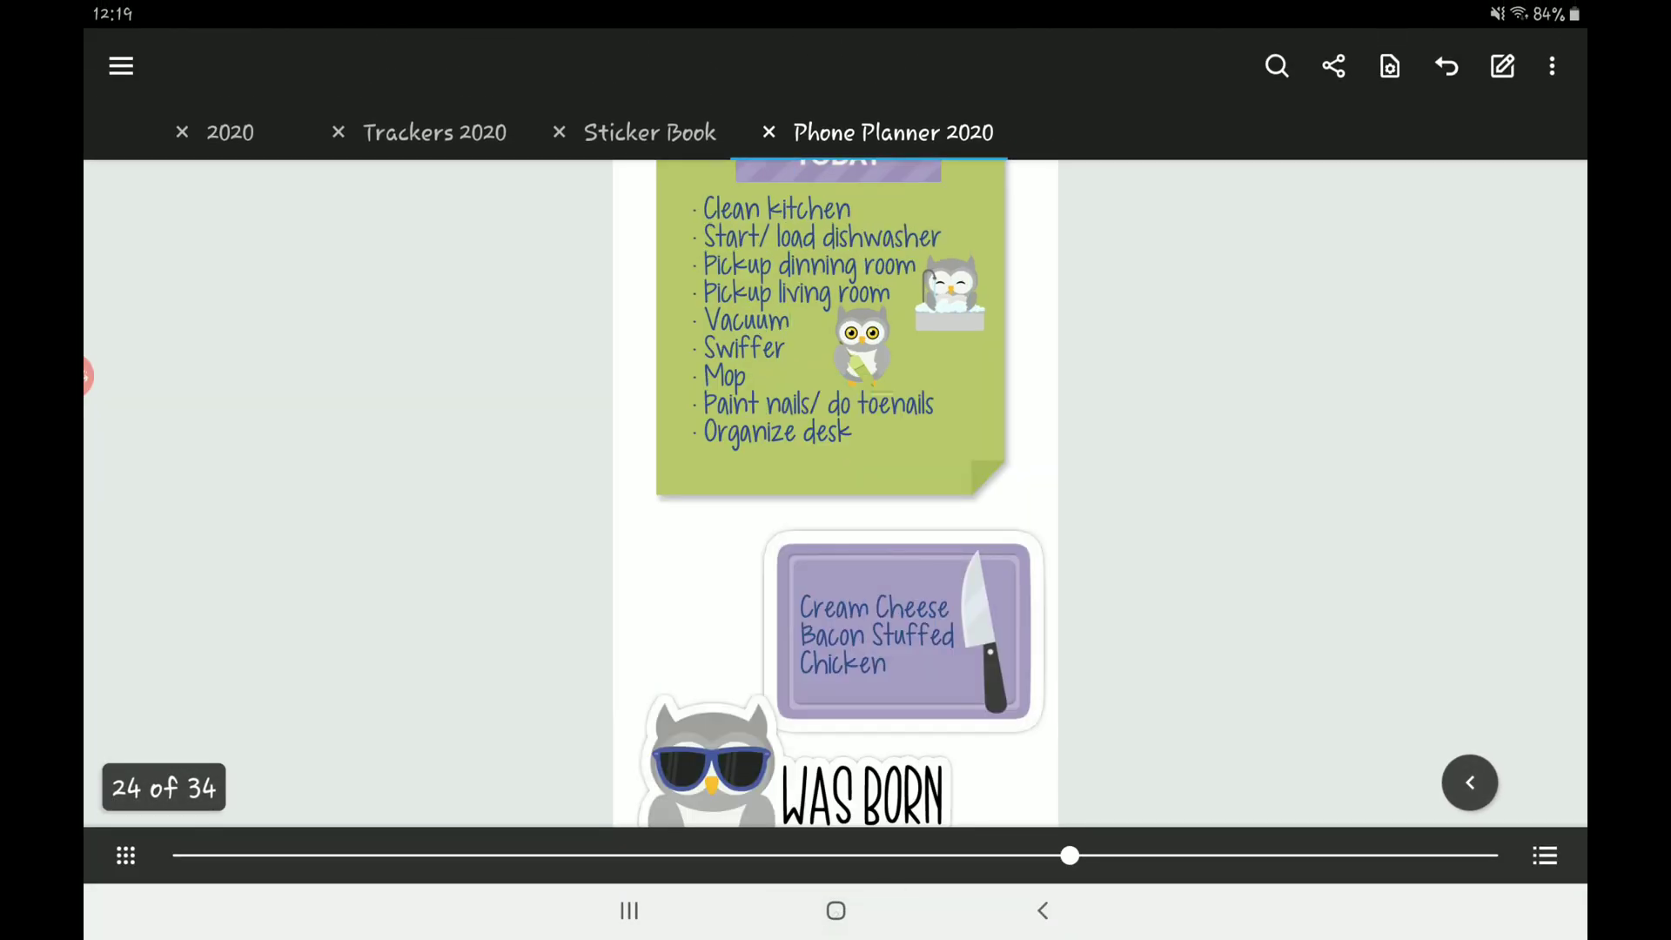
pyautogui.click(836, 910)
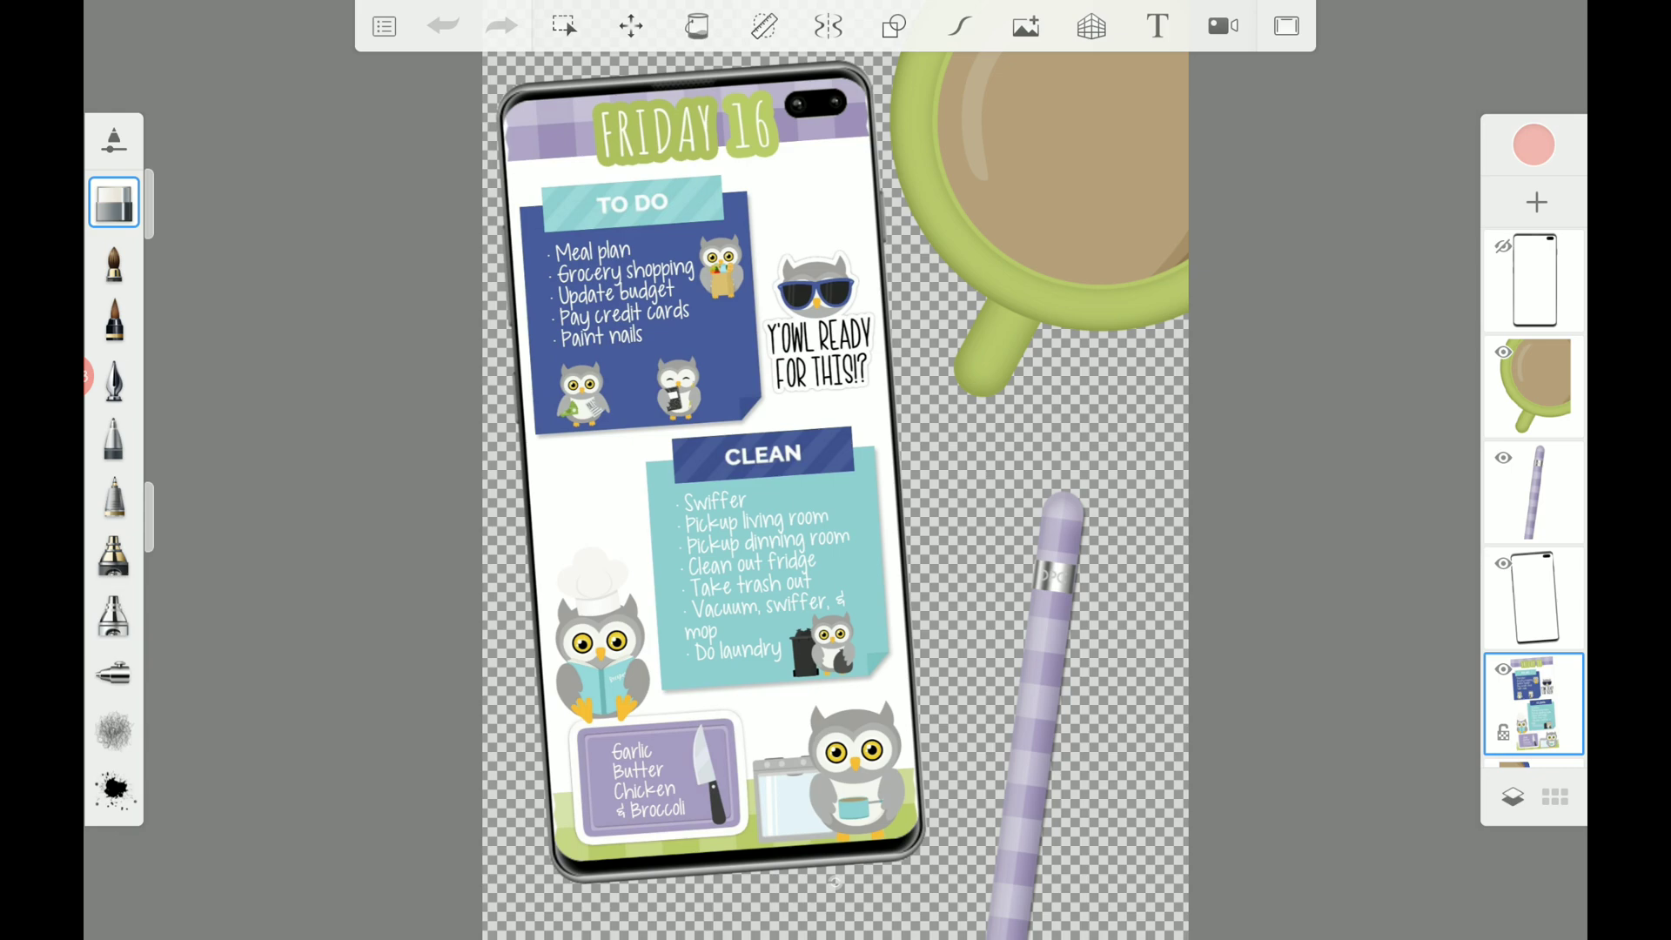
pyautogui.scroll(-5, 1534, 496)
pyautogui.scroll(4, 1534, 496)
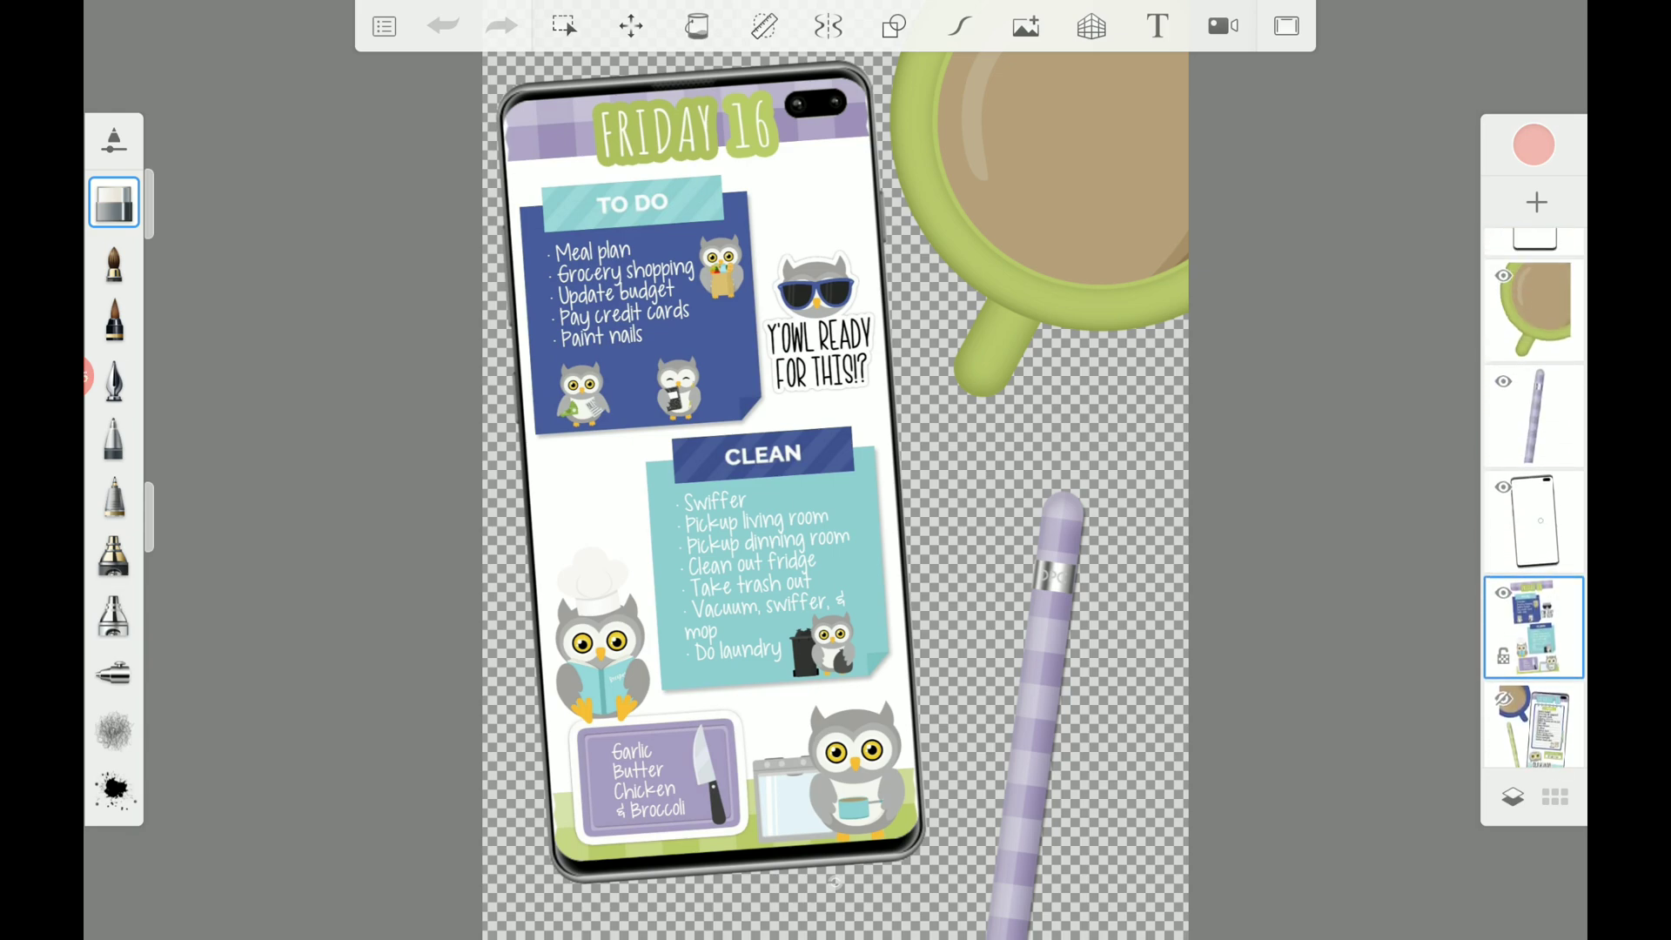
# Merge the mug and FRIDAY 16 mockup layers into one and hide it.
pyautogui.click(1534, 346)
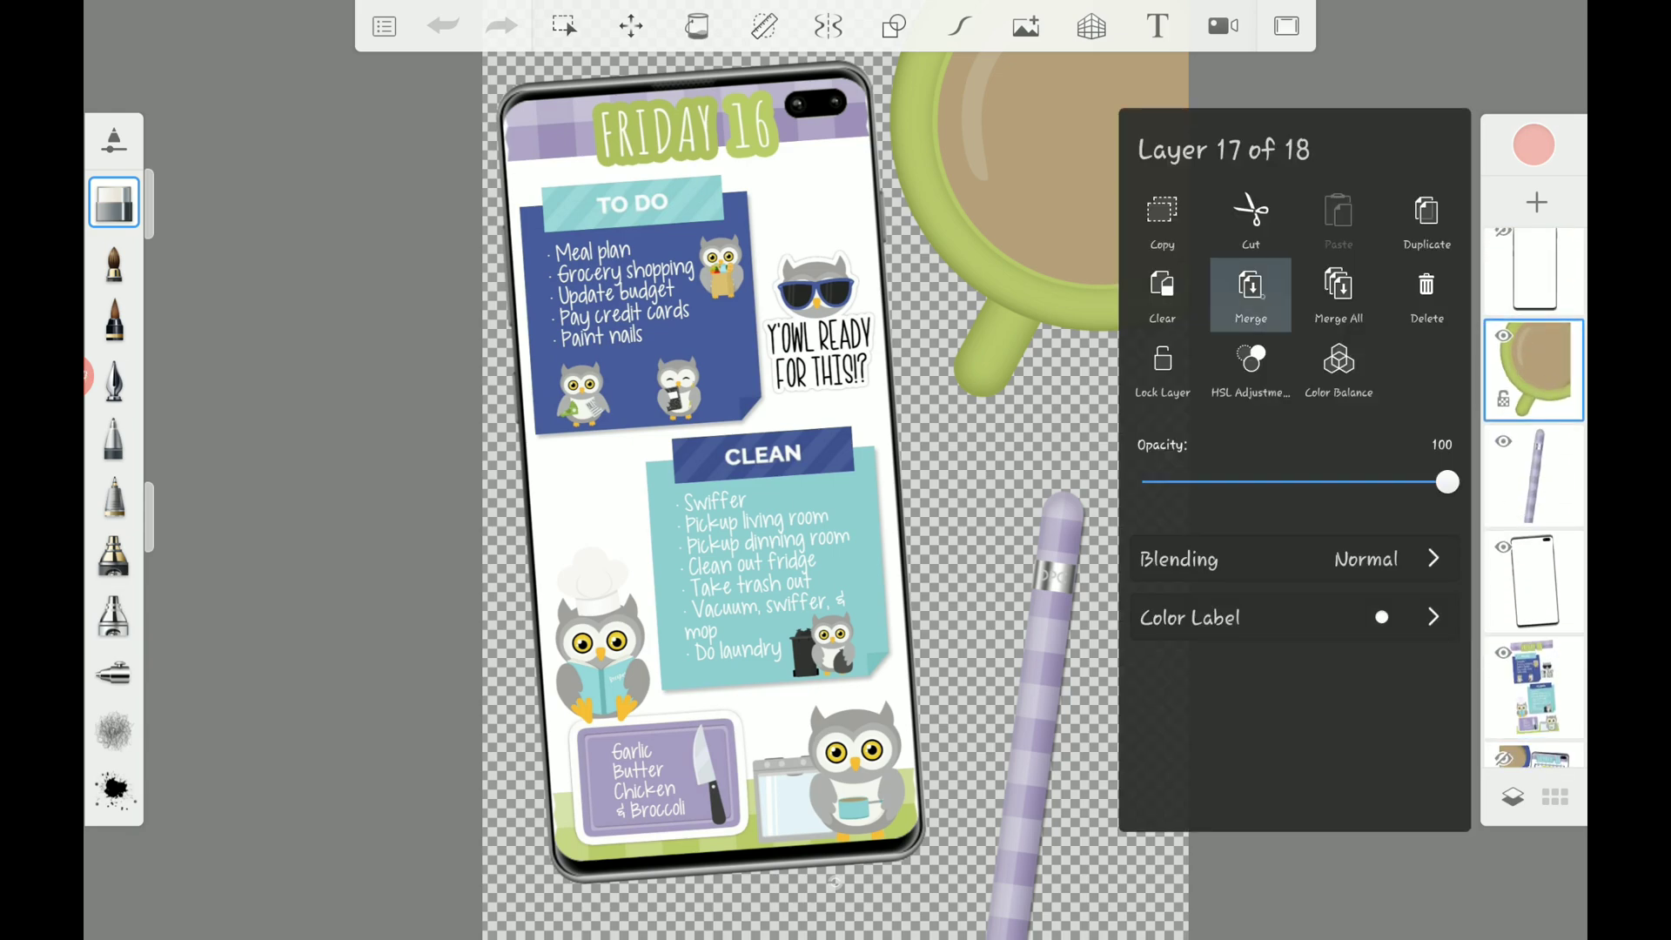
pyautogui.click(1251, 290)
pyautogui.click(1535, 370)
pyautogui.click(1252, 293)
pyautogui.click(1534, 370)
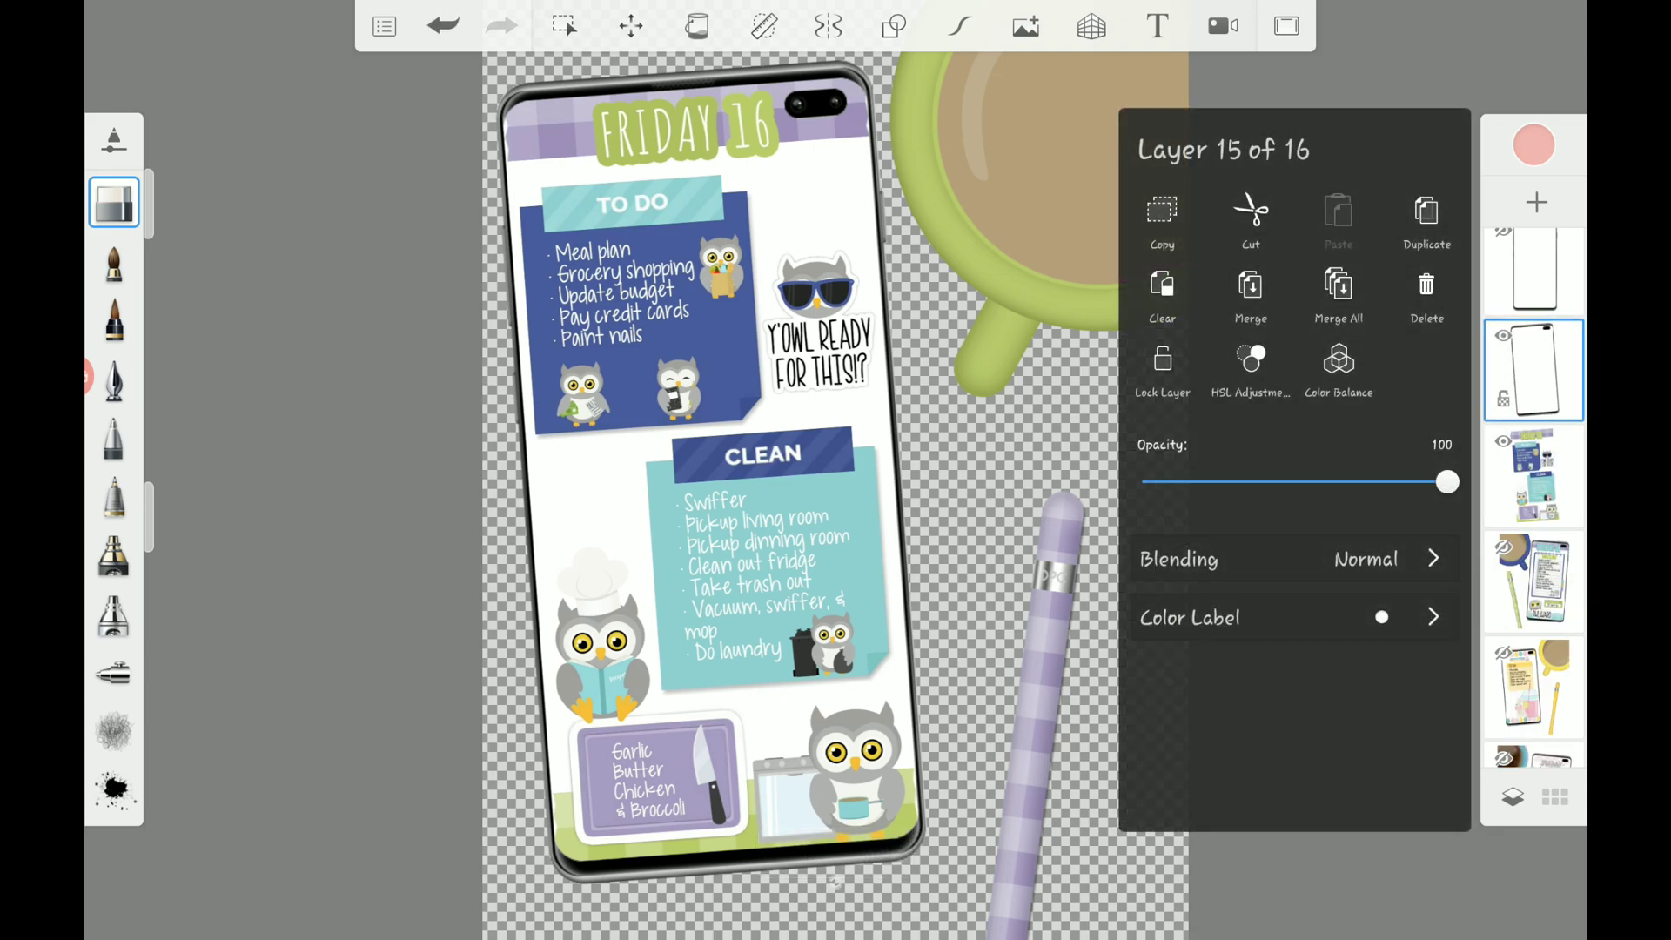
pyautogui.click(1251, 292)
pyautogui.click(1504, 336)
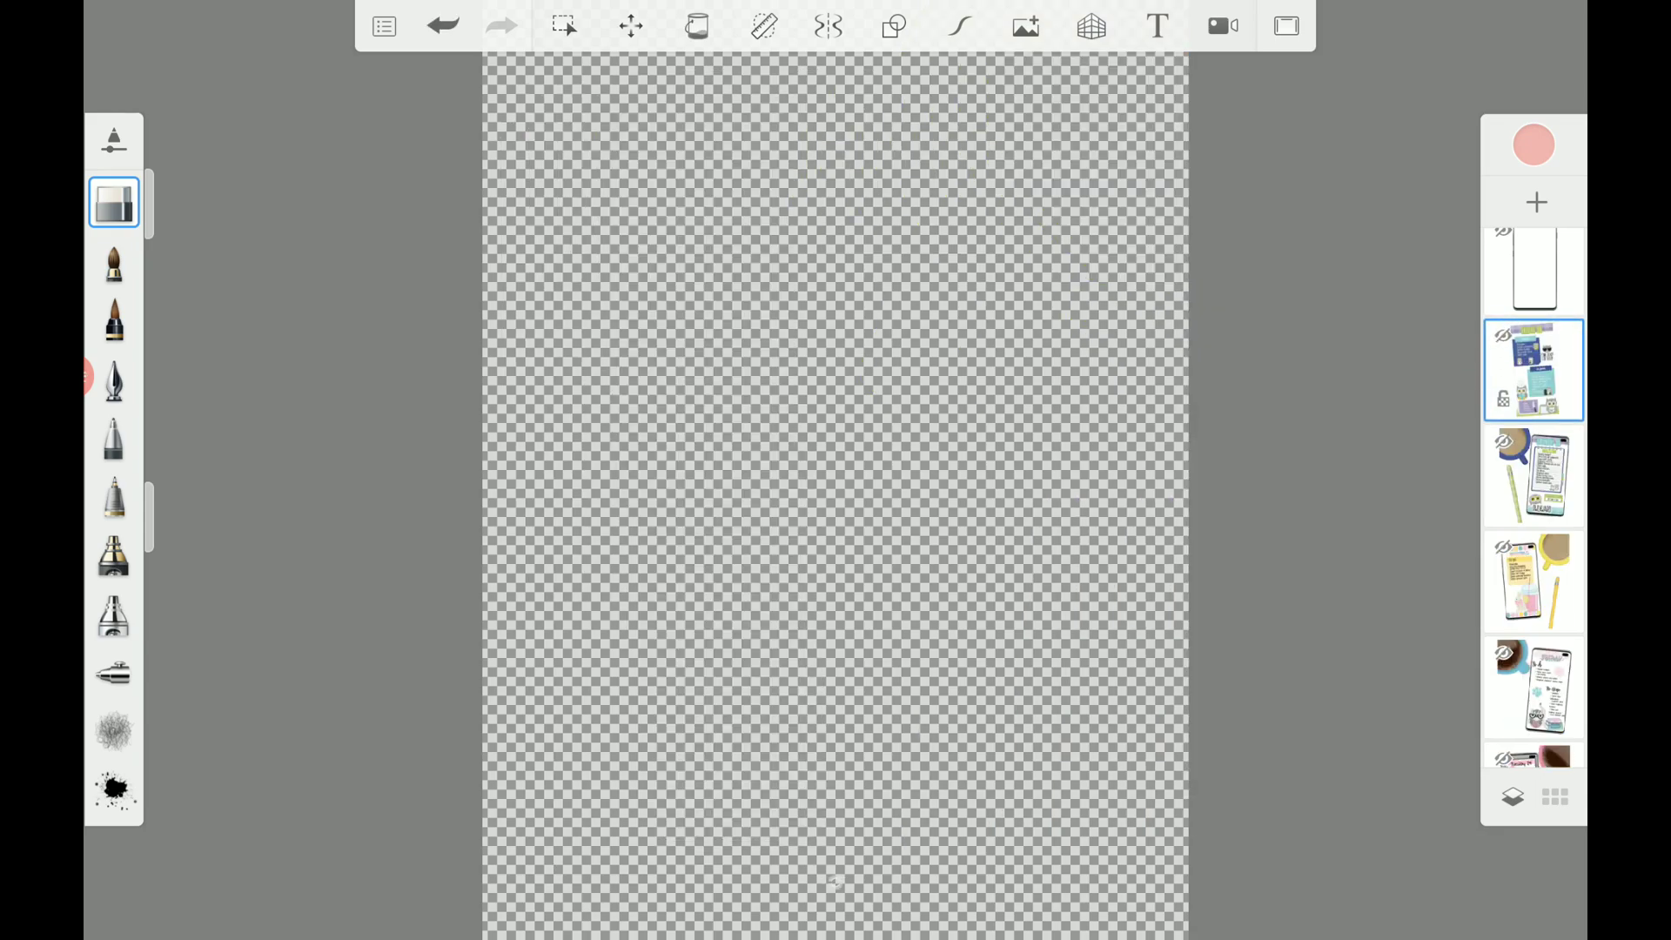
pyautogui.scroll(-5, 1534, 497)
pyautogui.scroll(-3, 1534, 497)
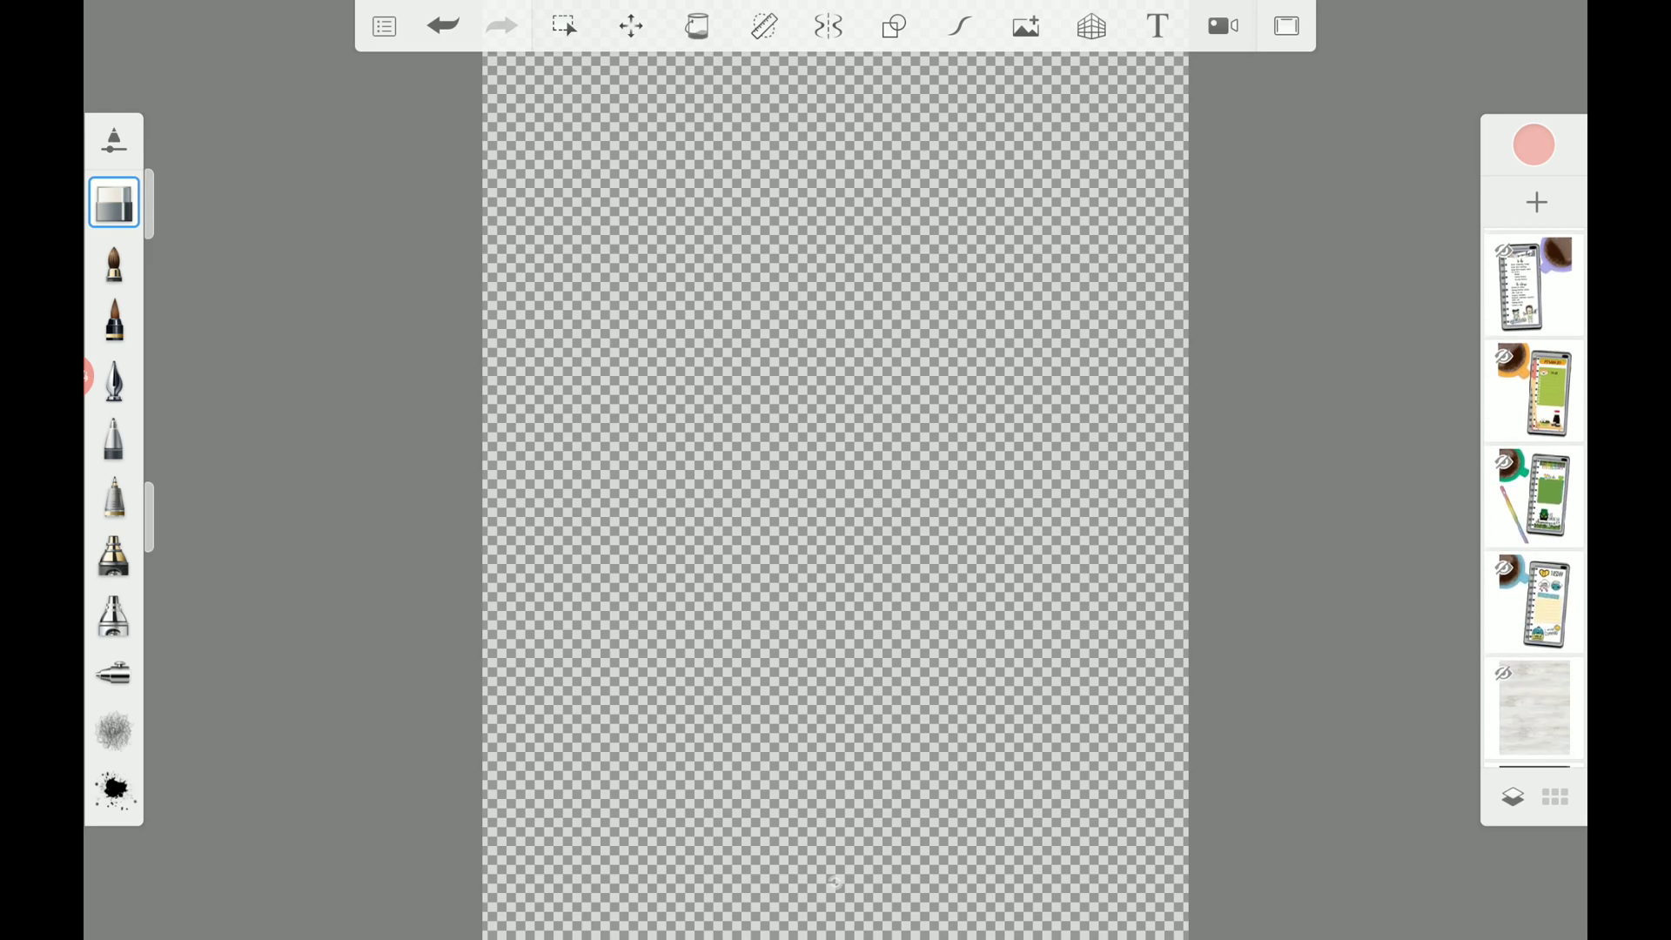
# Show the white wood background and a duplicated phone outline resized to 89%.
pyautogui.click(1504, 675)
pyautogui.scroll(5, 1534, 496)
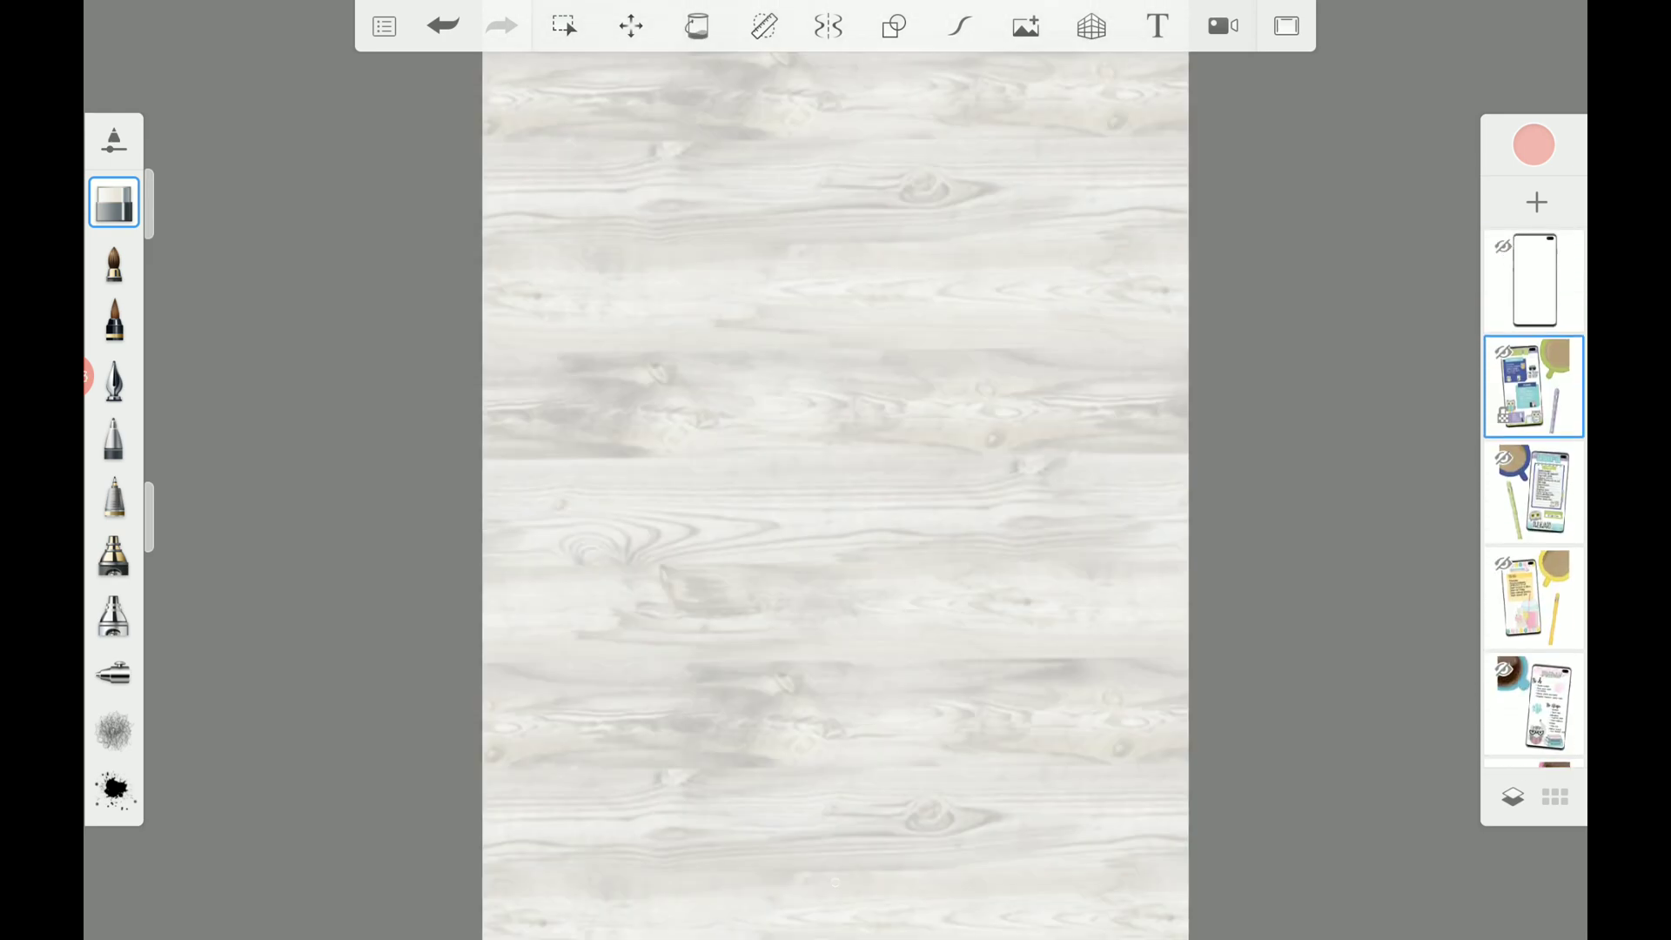
pyautogui.click(1534, 280)
pyautogui.click(1425, 224)
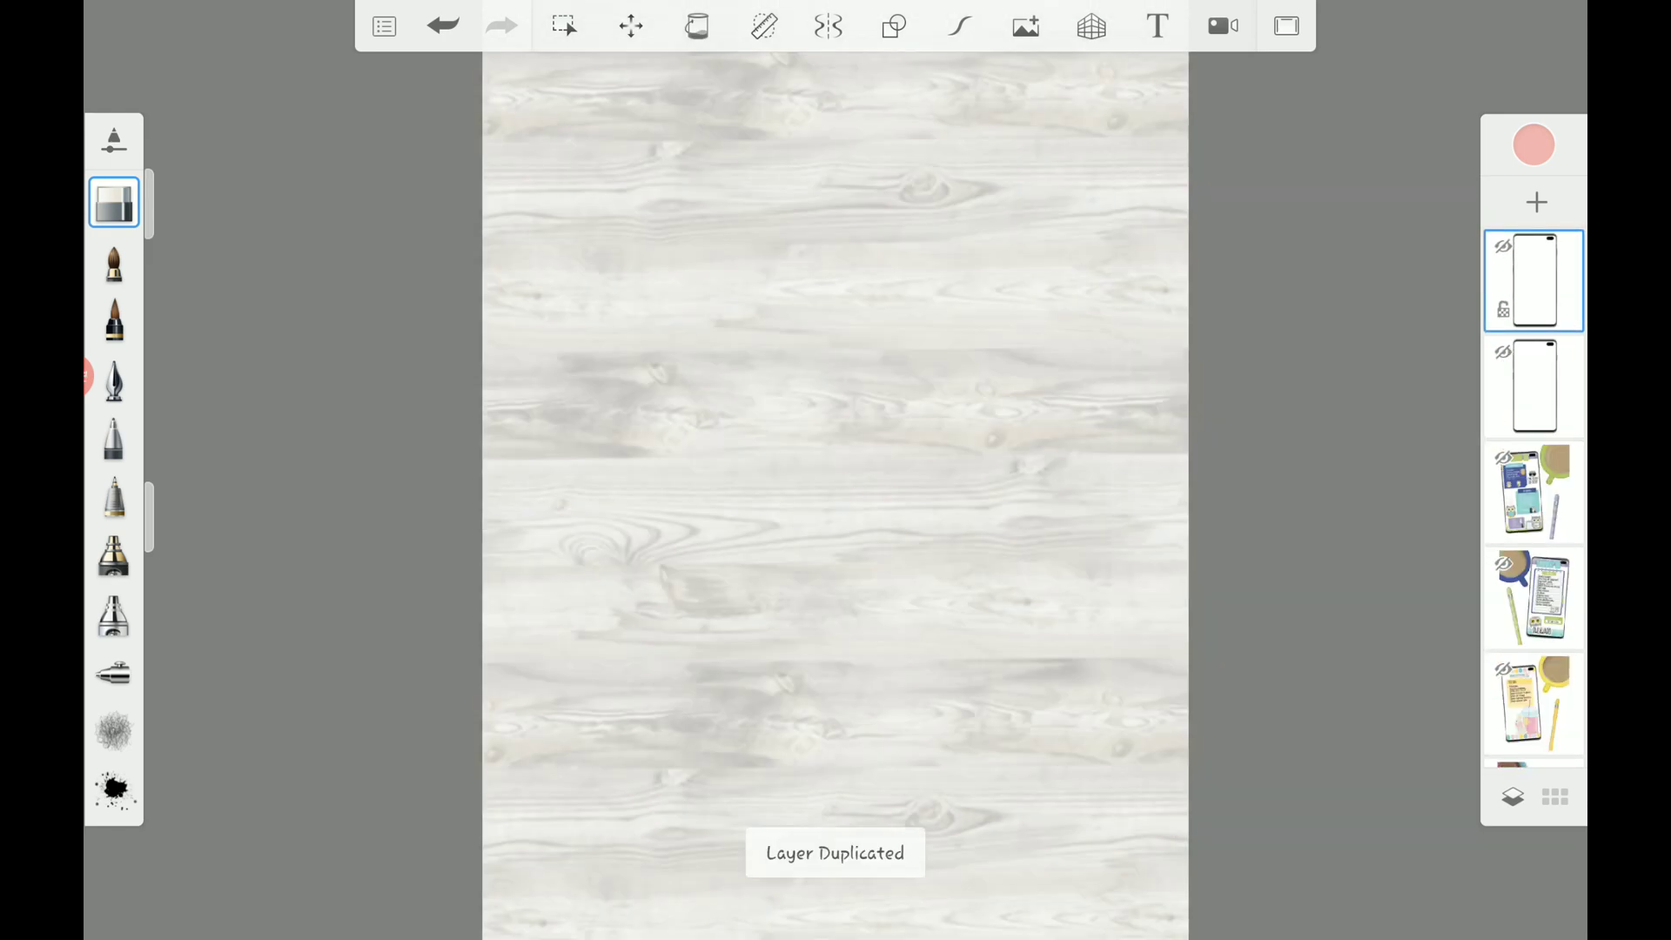
pyautogui.click(1502, 354)
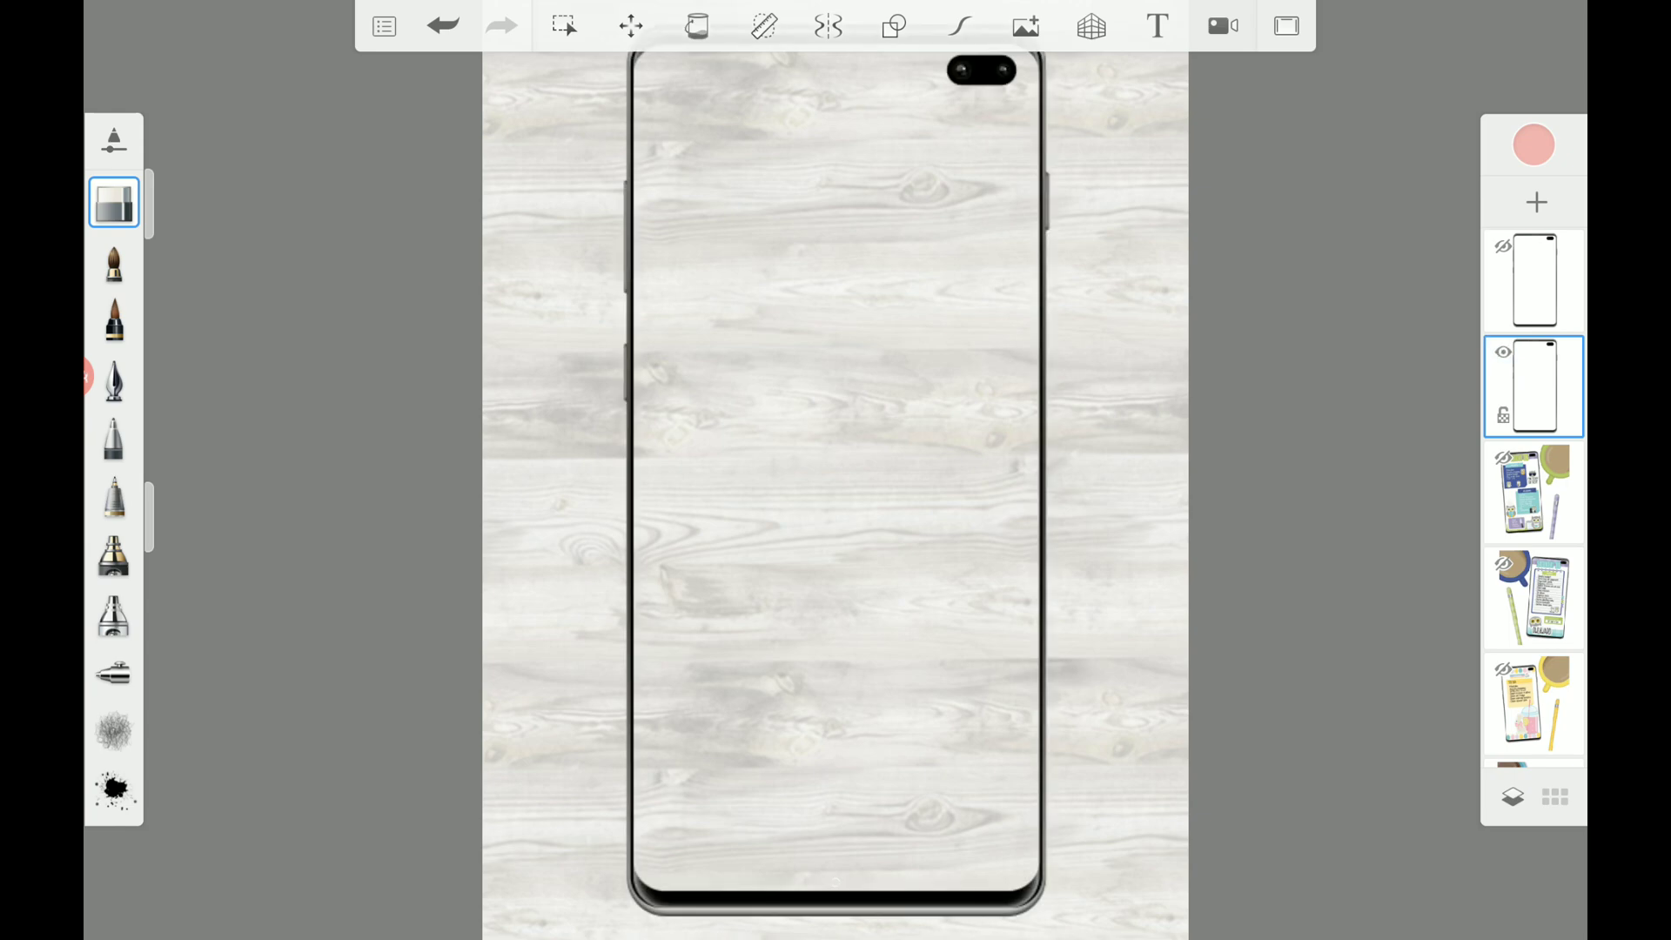
pyautogui.scroll(-1, 835, 496)
pyautogui.scroll(-1, 837, 496)
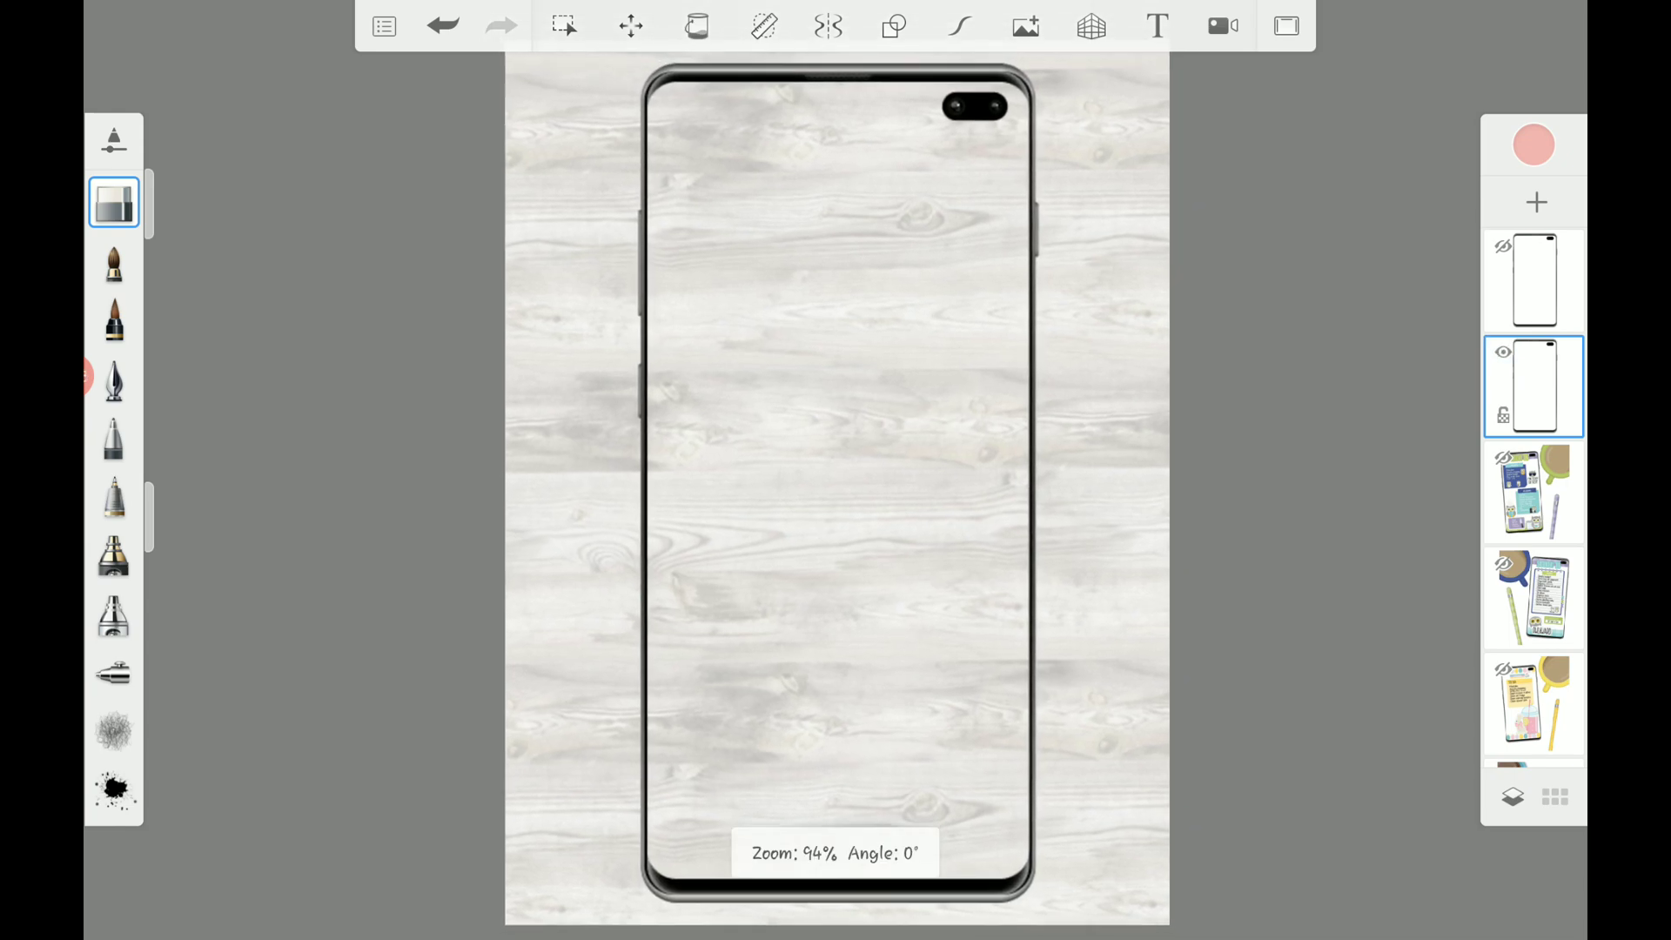
pyautogui.scroll(-1, 836, 496)
pyautogui.scroll(1, 836, 496)
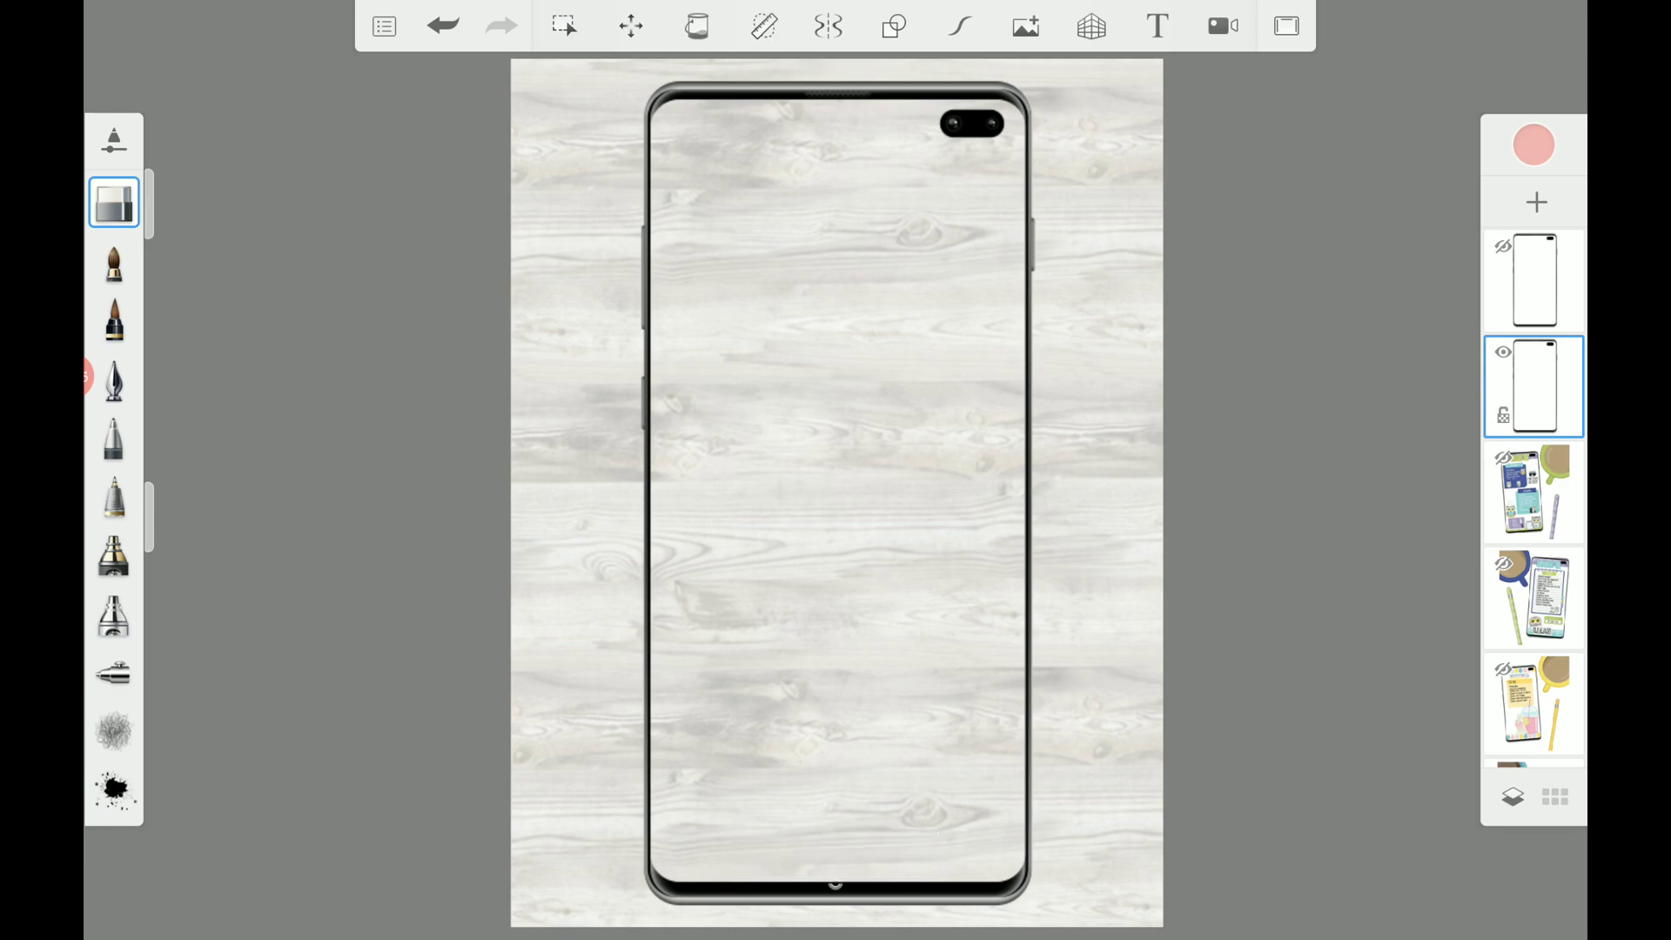
pyautogui.click(631, 26)
pyautogui.scroll(-2, 823, 496)
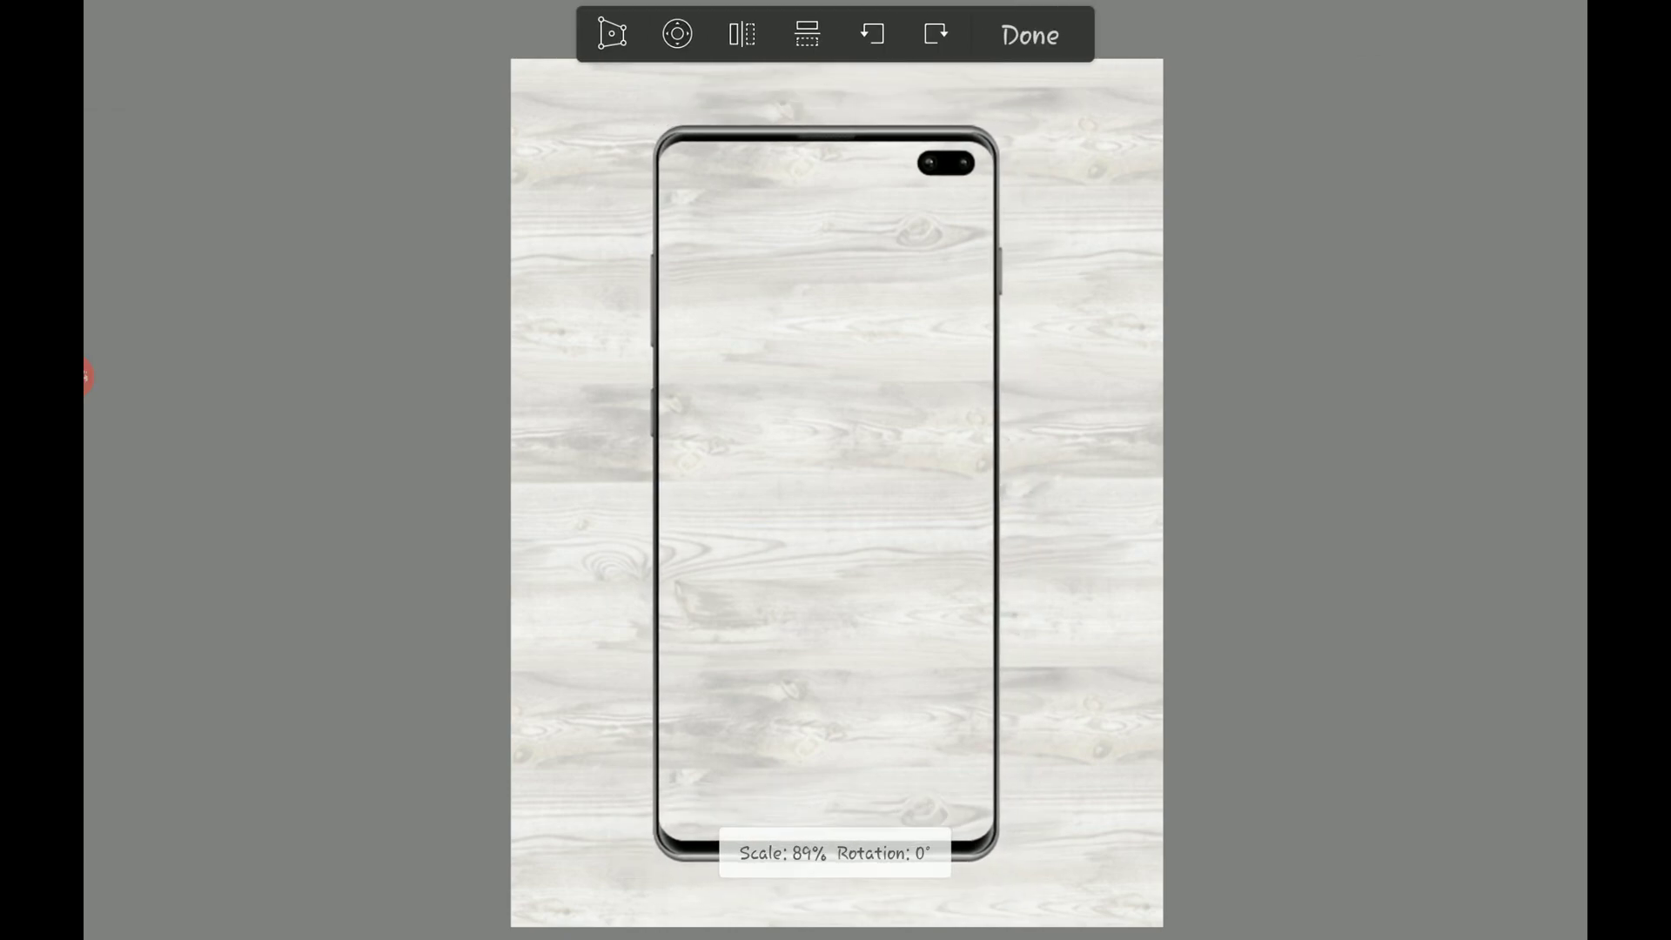
pyautogui.click(1030, 36)
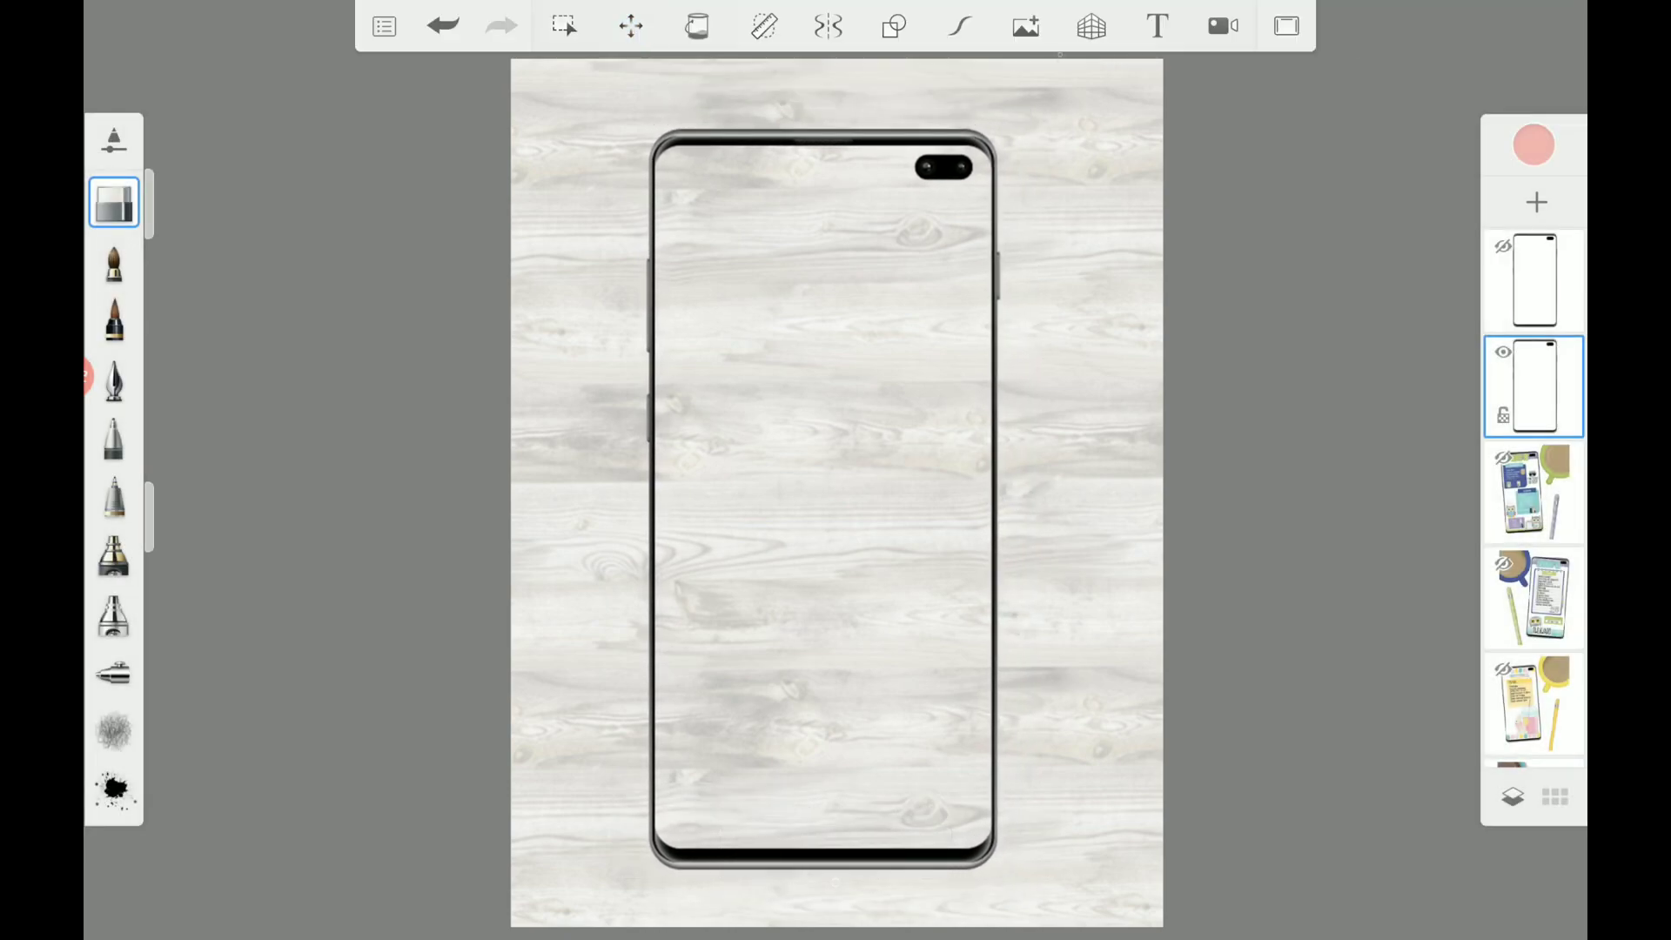
pyautogui.click(1025, 26)
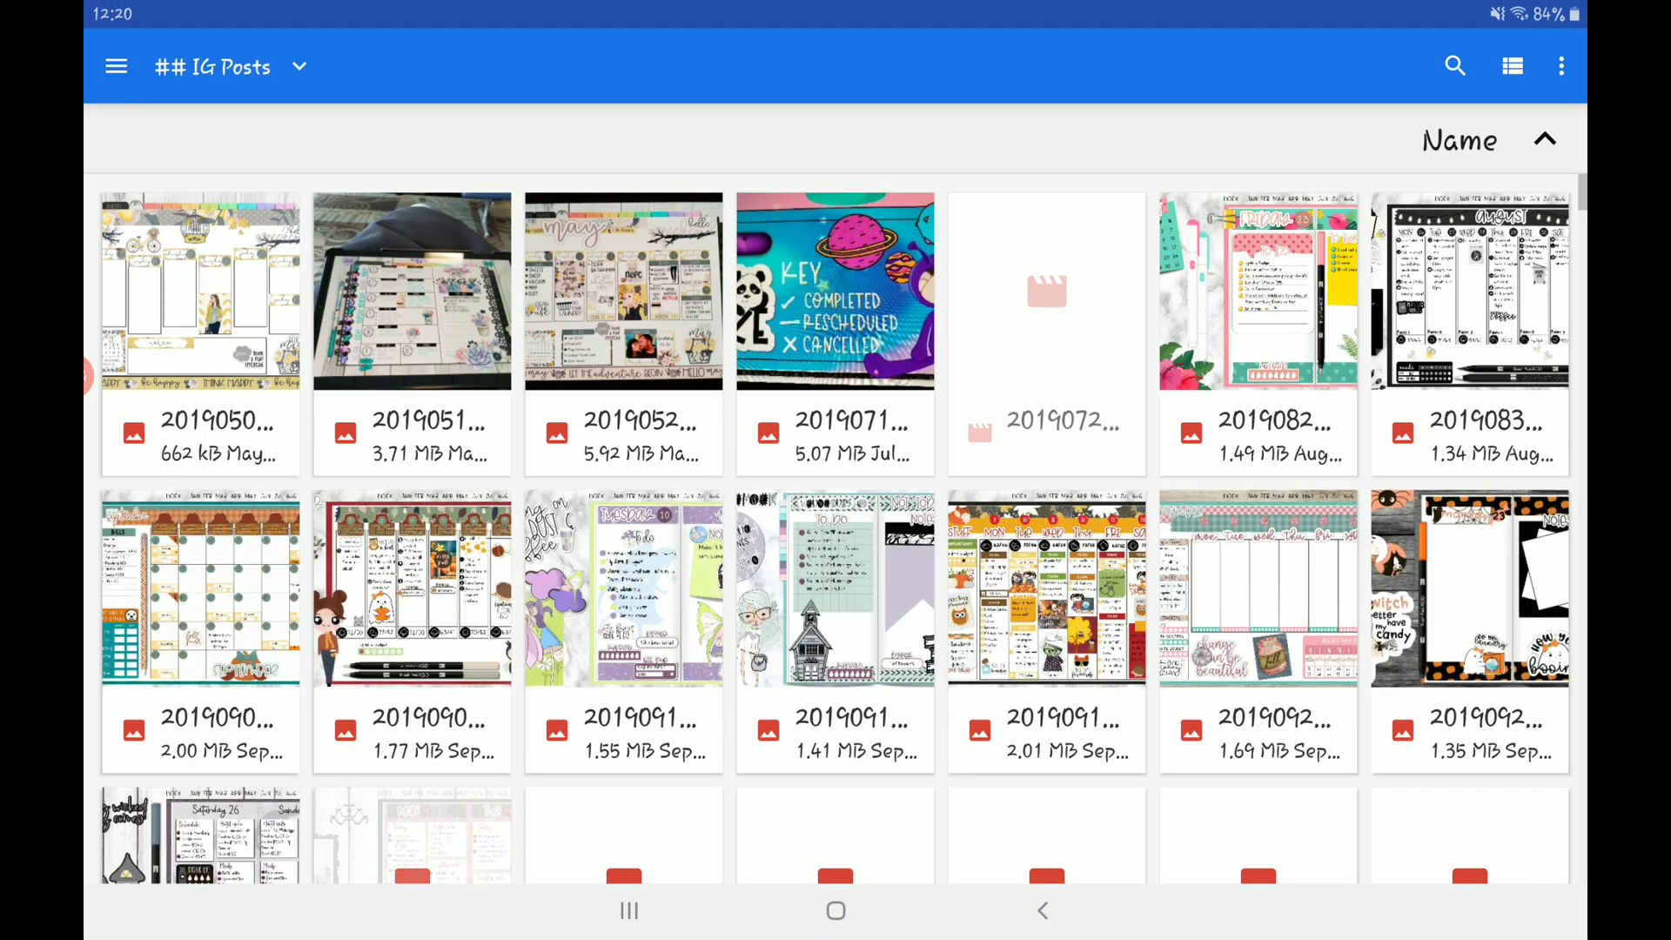
# Import the SATURDAY 18 screenshot from the gallery and scale it to the phone frame.
pyautogui.click(117, 67)
pyautogui.scroll(-3, 248, 522)
pyautogui.scroll(-1, 248, 522)
pyautogui.click(196, 664)
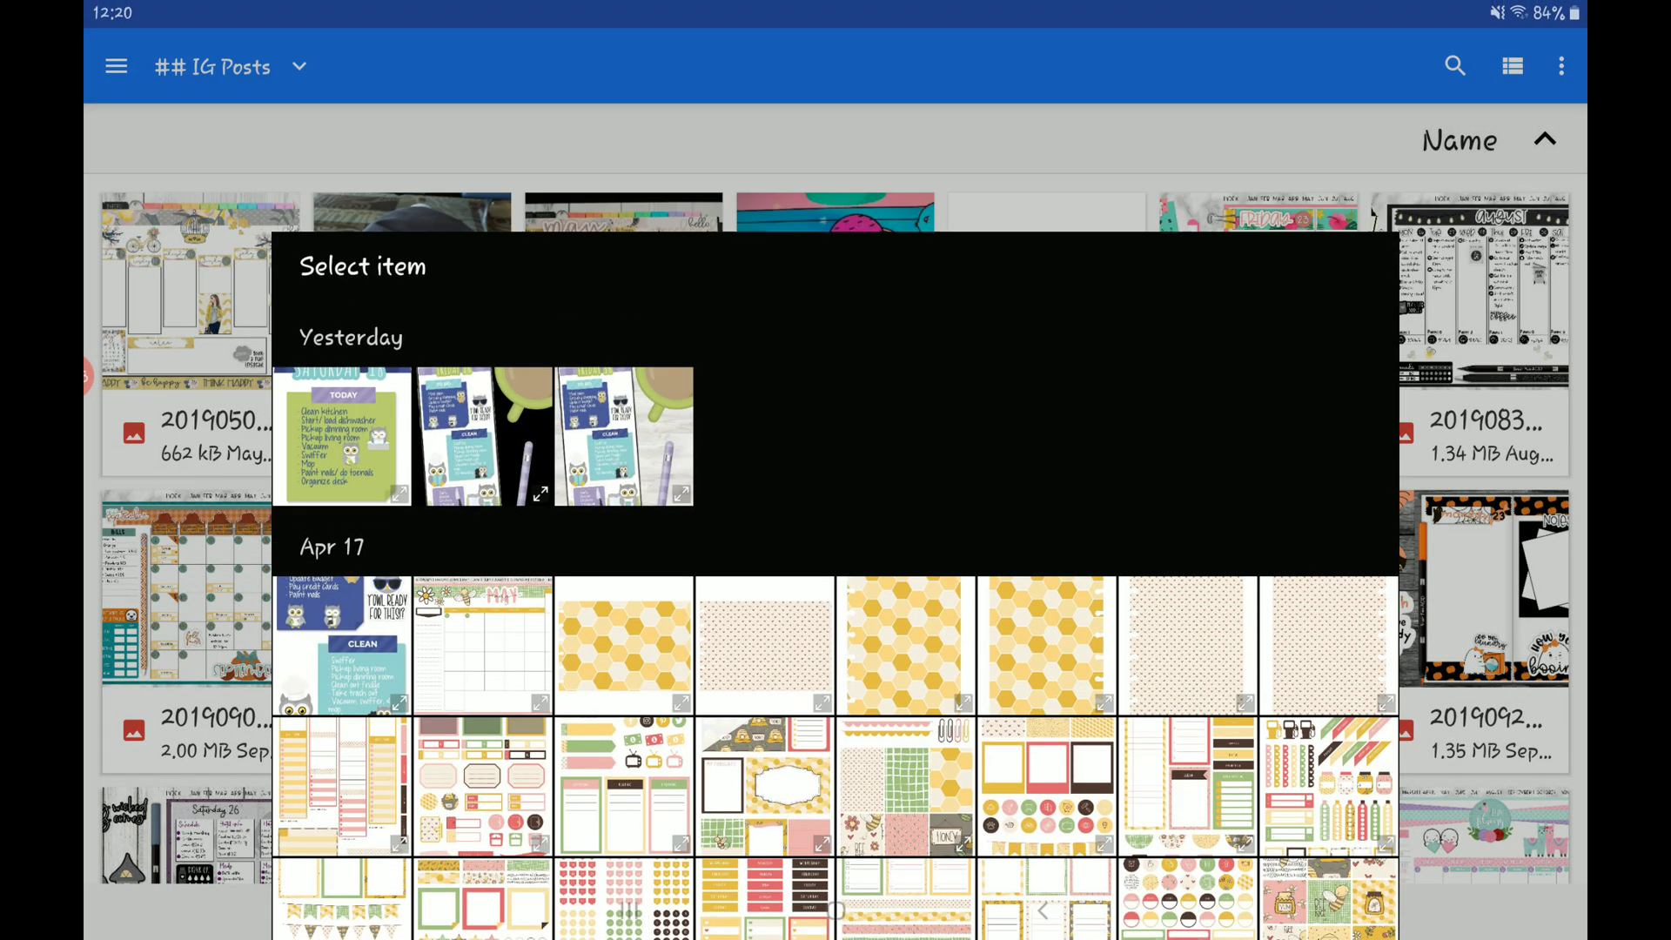
pyautogui.click(342, 288)
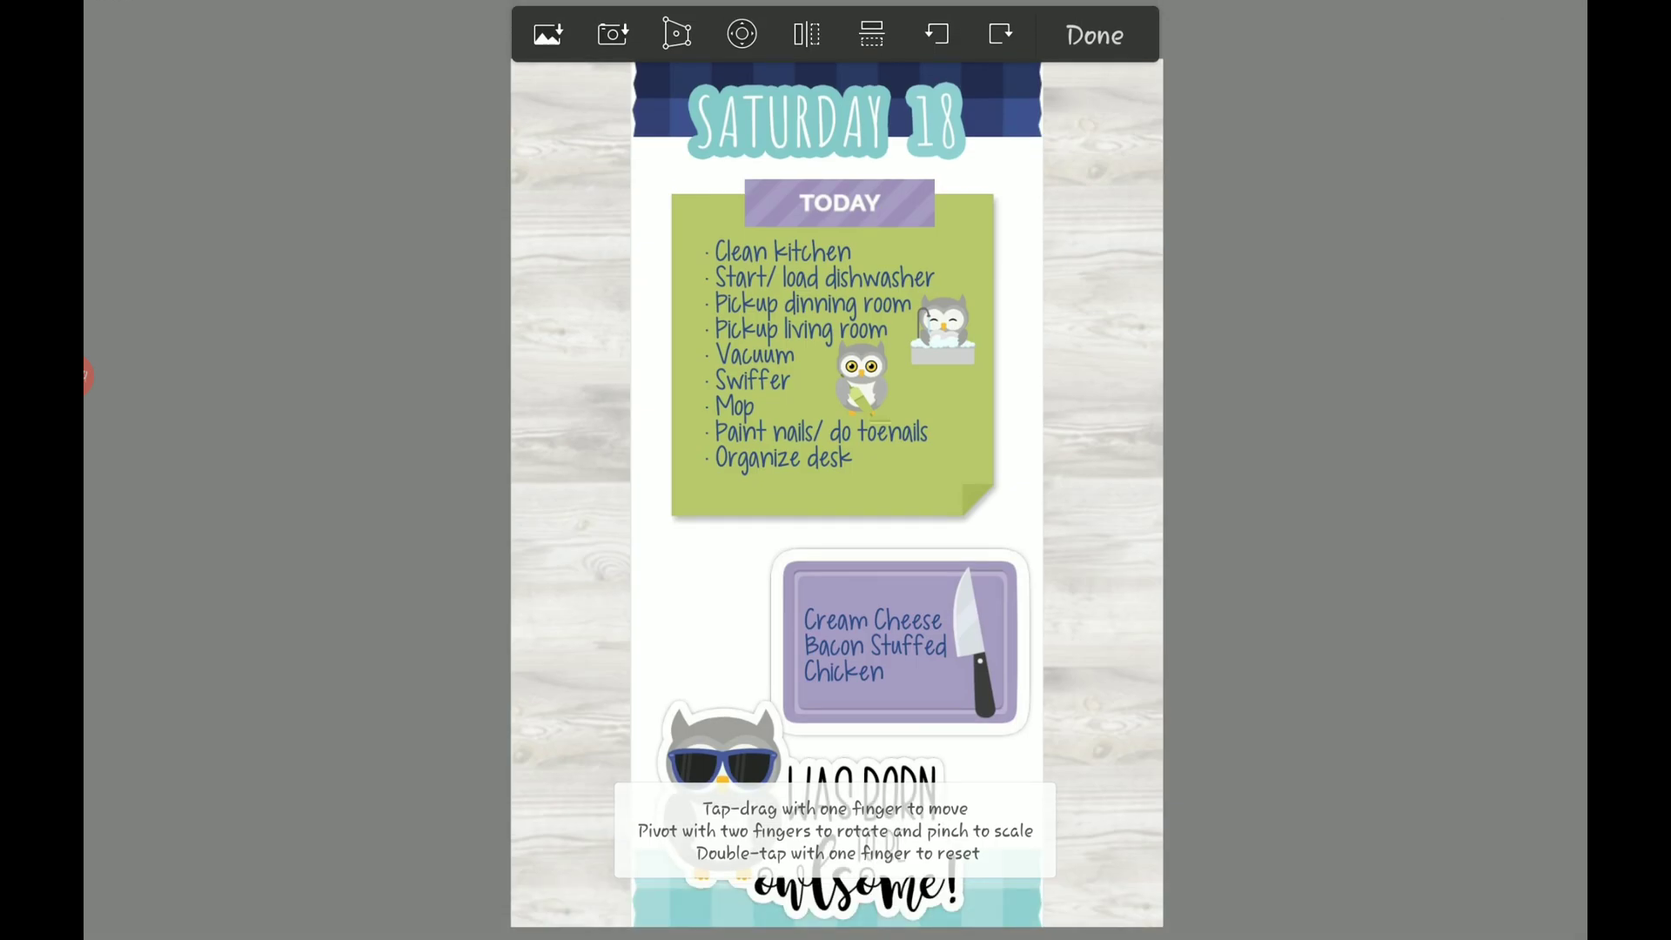
pyautogui.scroll(-3, 836, 496)
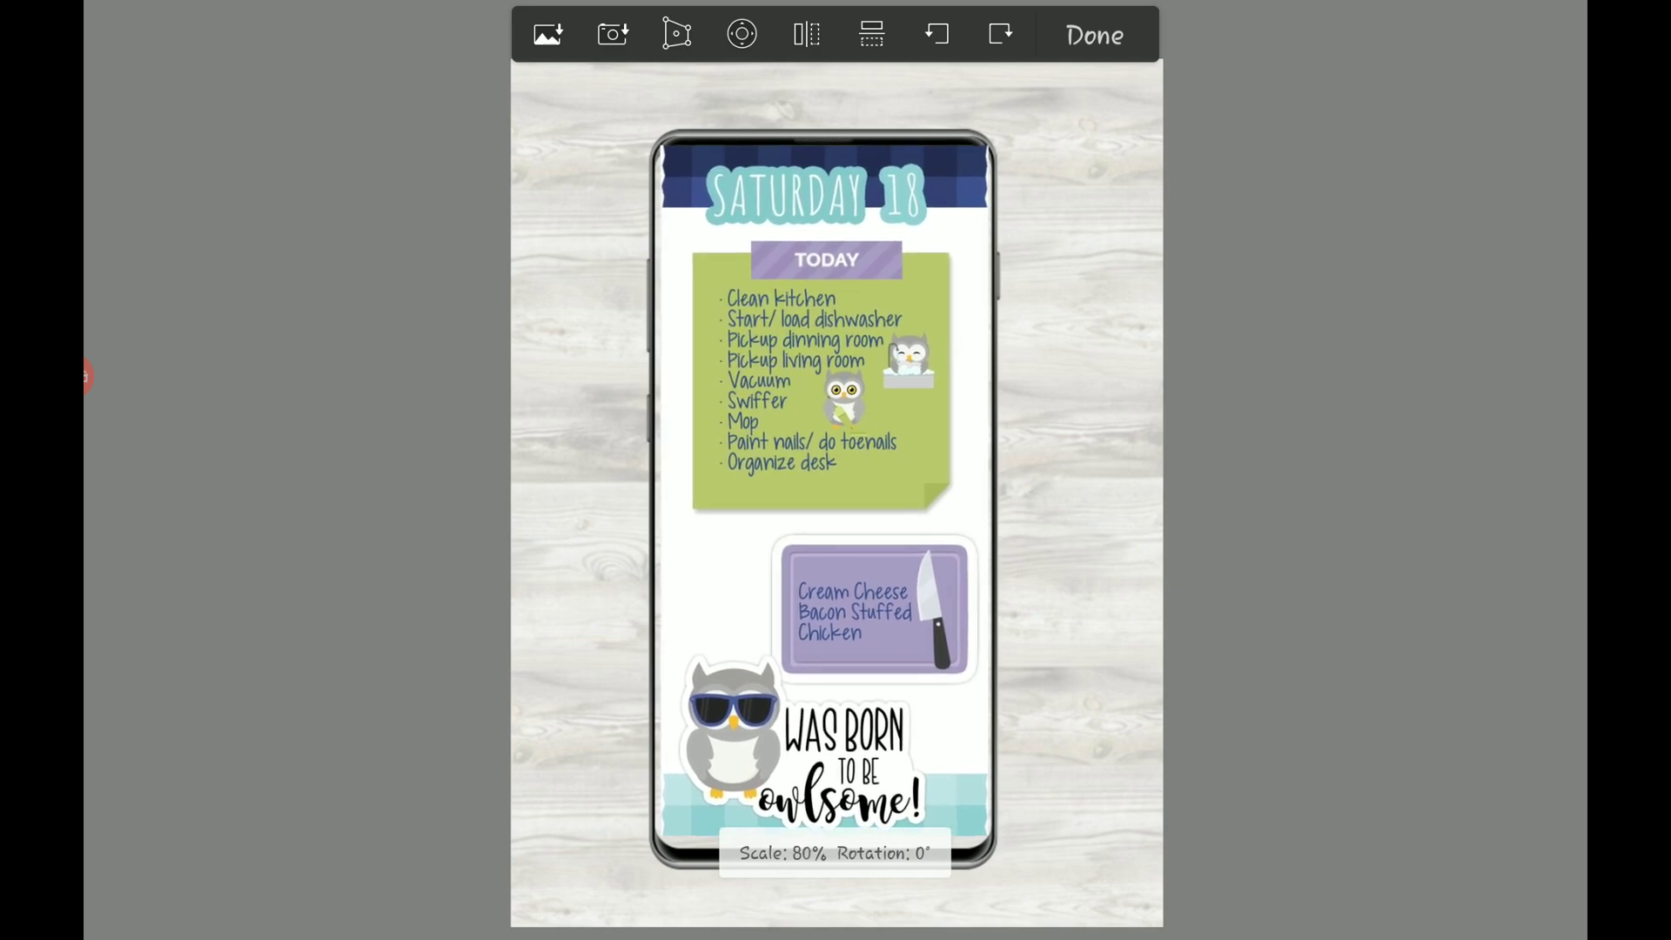
pyautogui.scroll(1, 823, 496)
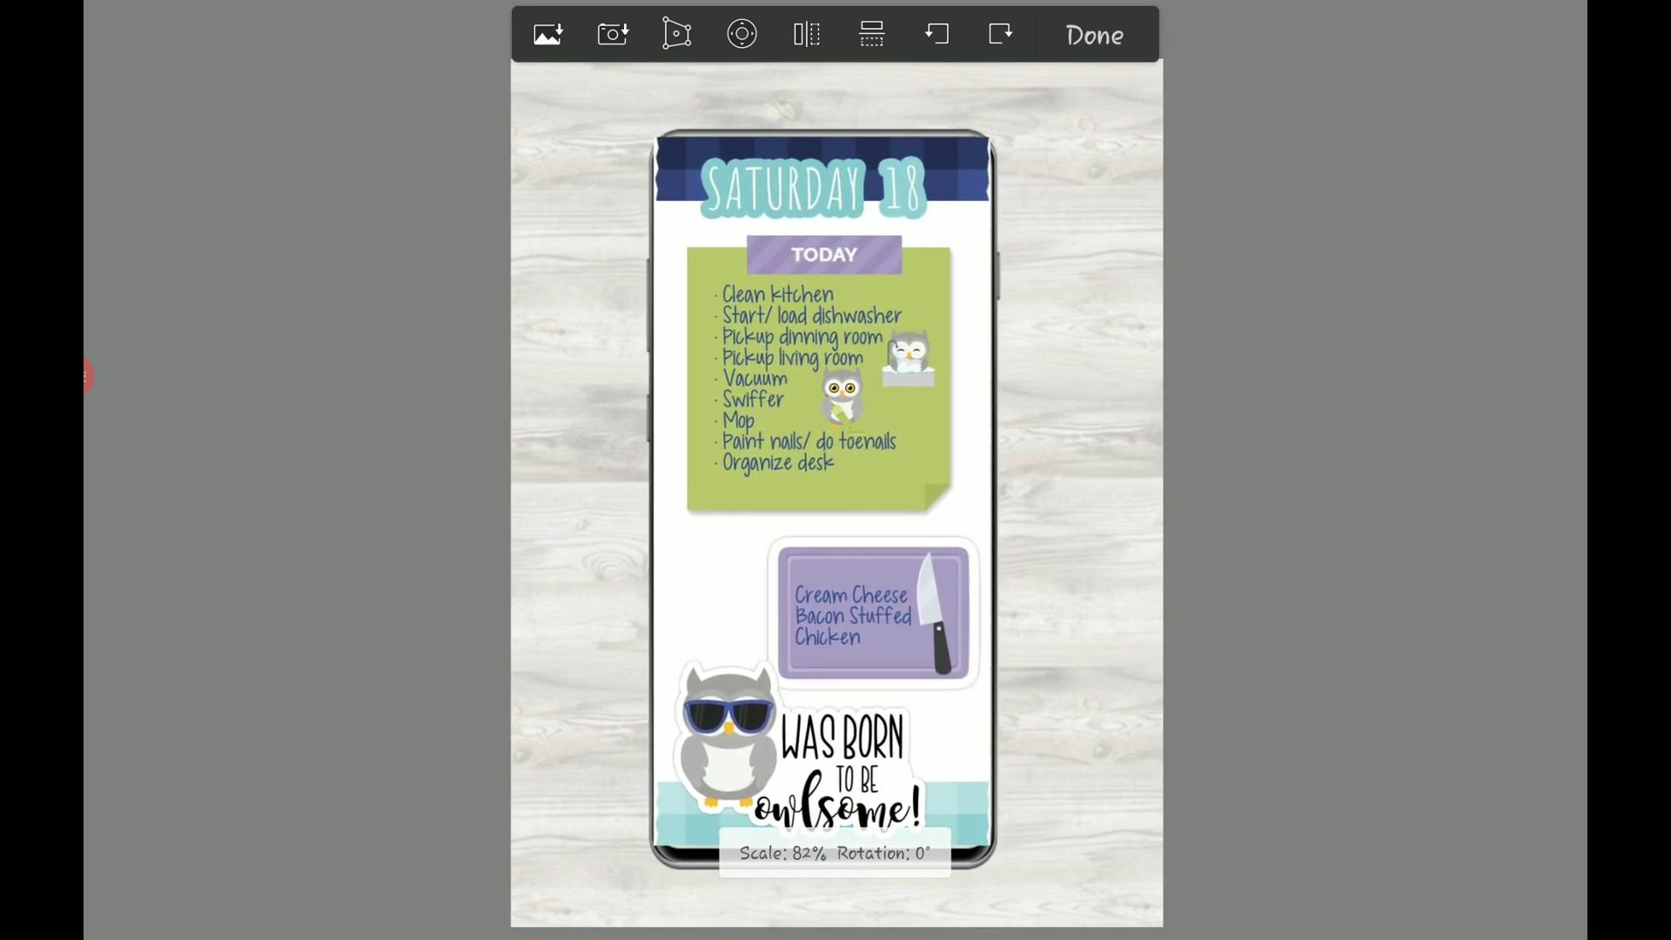
pyautogui.click(1094, 36)
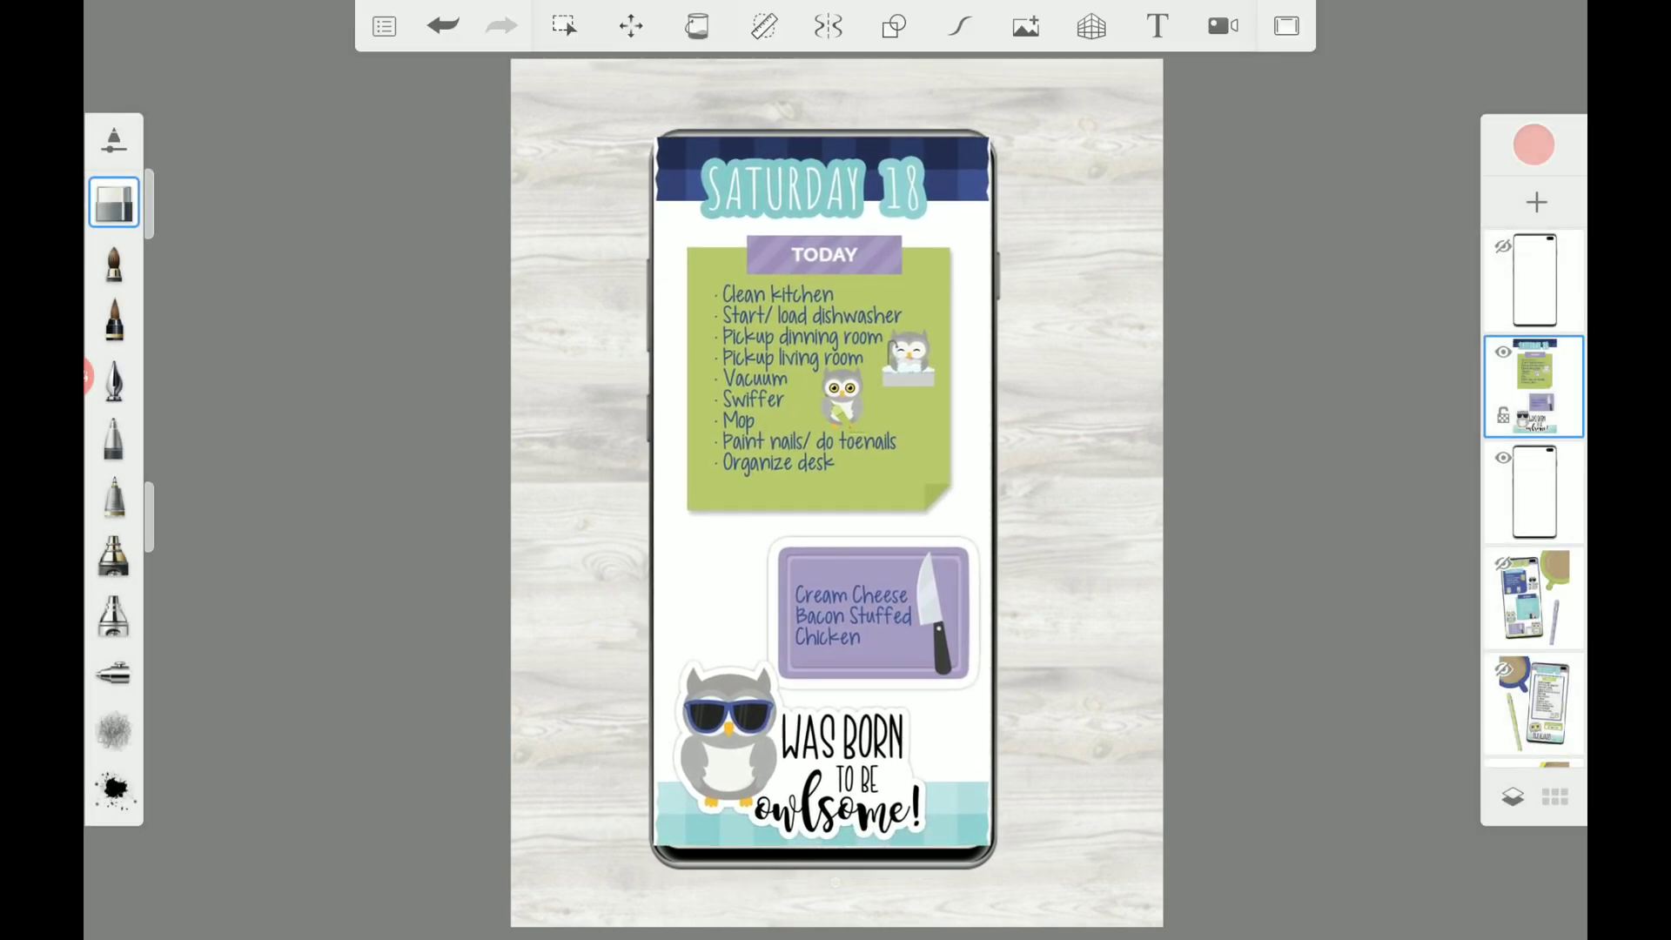
# Put the screenshot beneath the frame layer, nudge it down under the camera cutout, and merge the layers.
pyautogui.moveTo(1535, 385); pyautogui.dragTo(1533, 492)
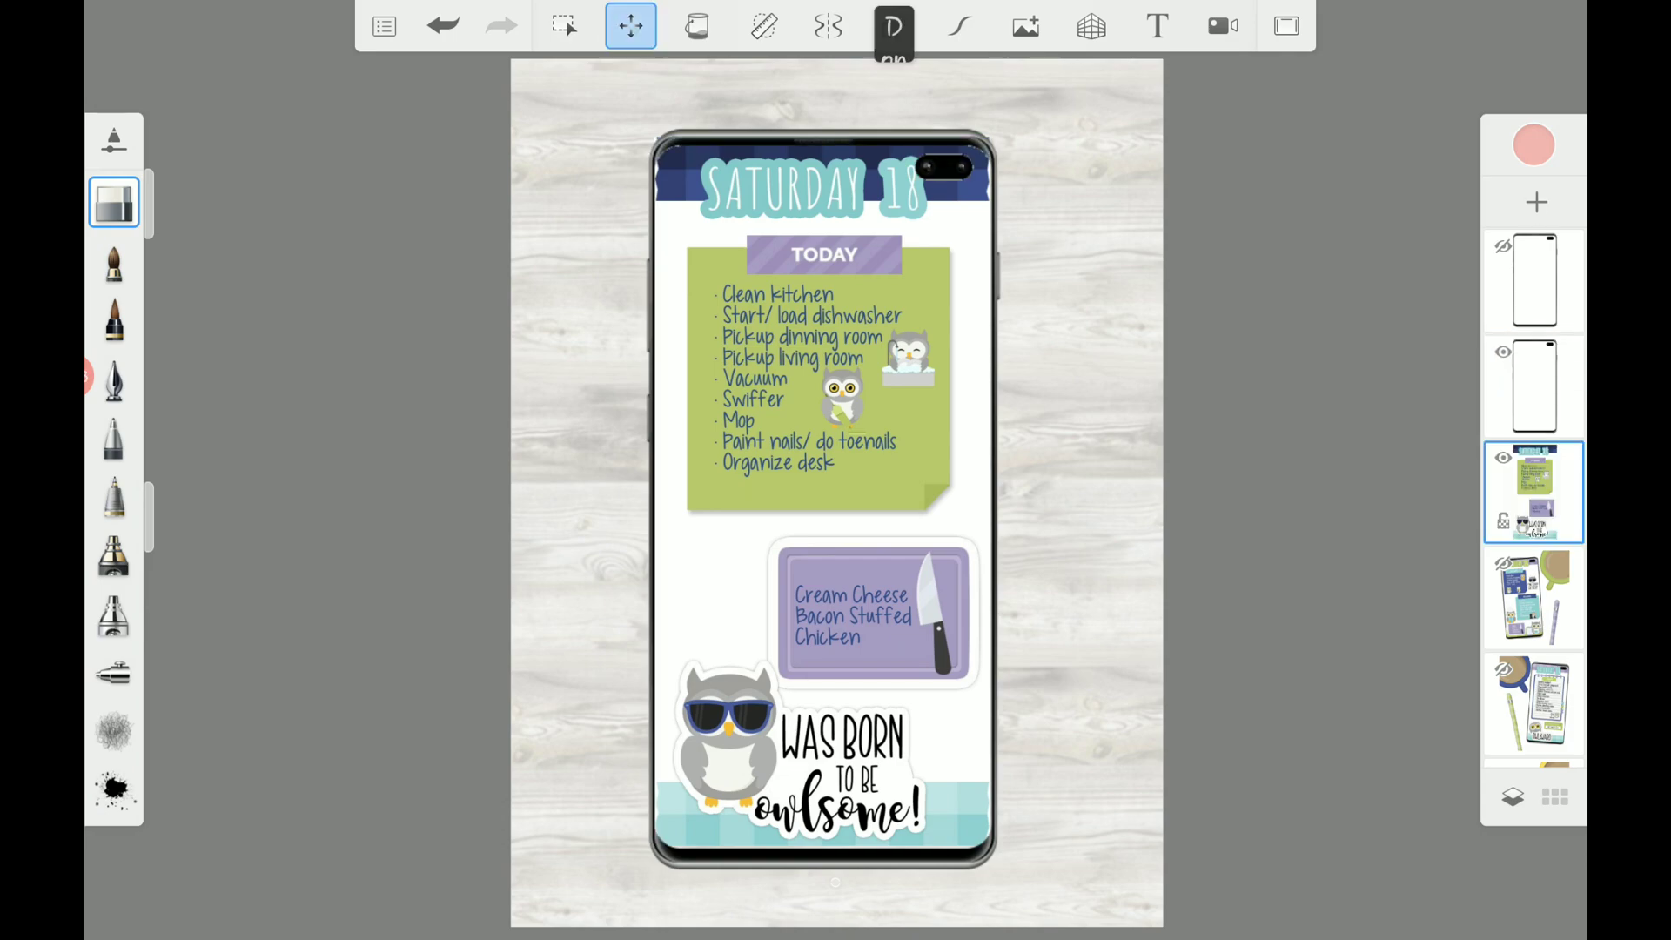
pyautogui.click(630, 26)
pyautogui.moveTo(890, 478); pyautogui.dragTo(1214, 550)
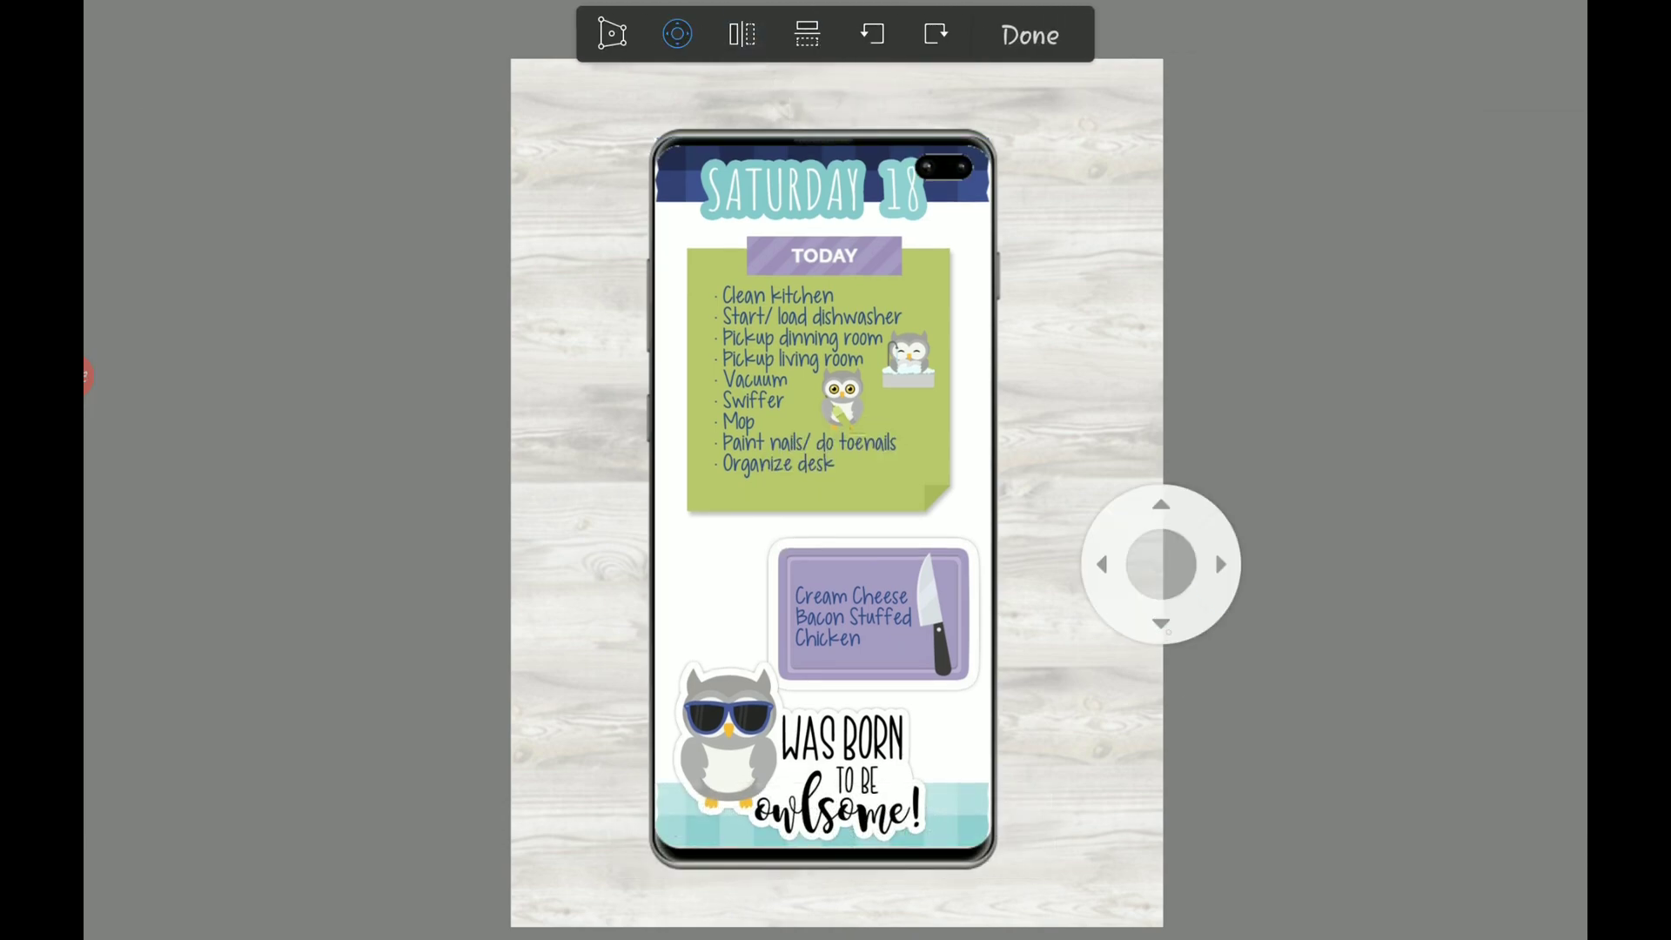
pyautogui.click(1162, 623)
pyautogui.click(1161, 623)
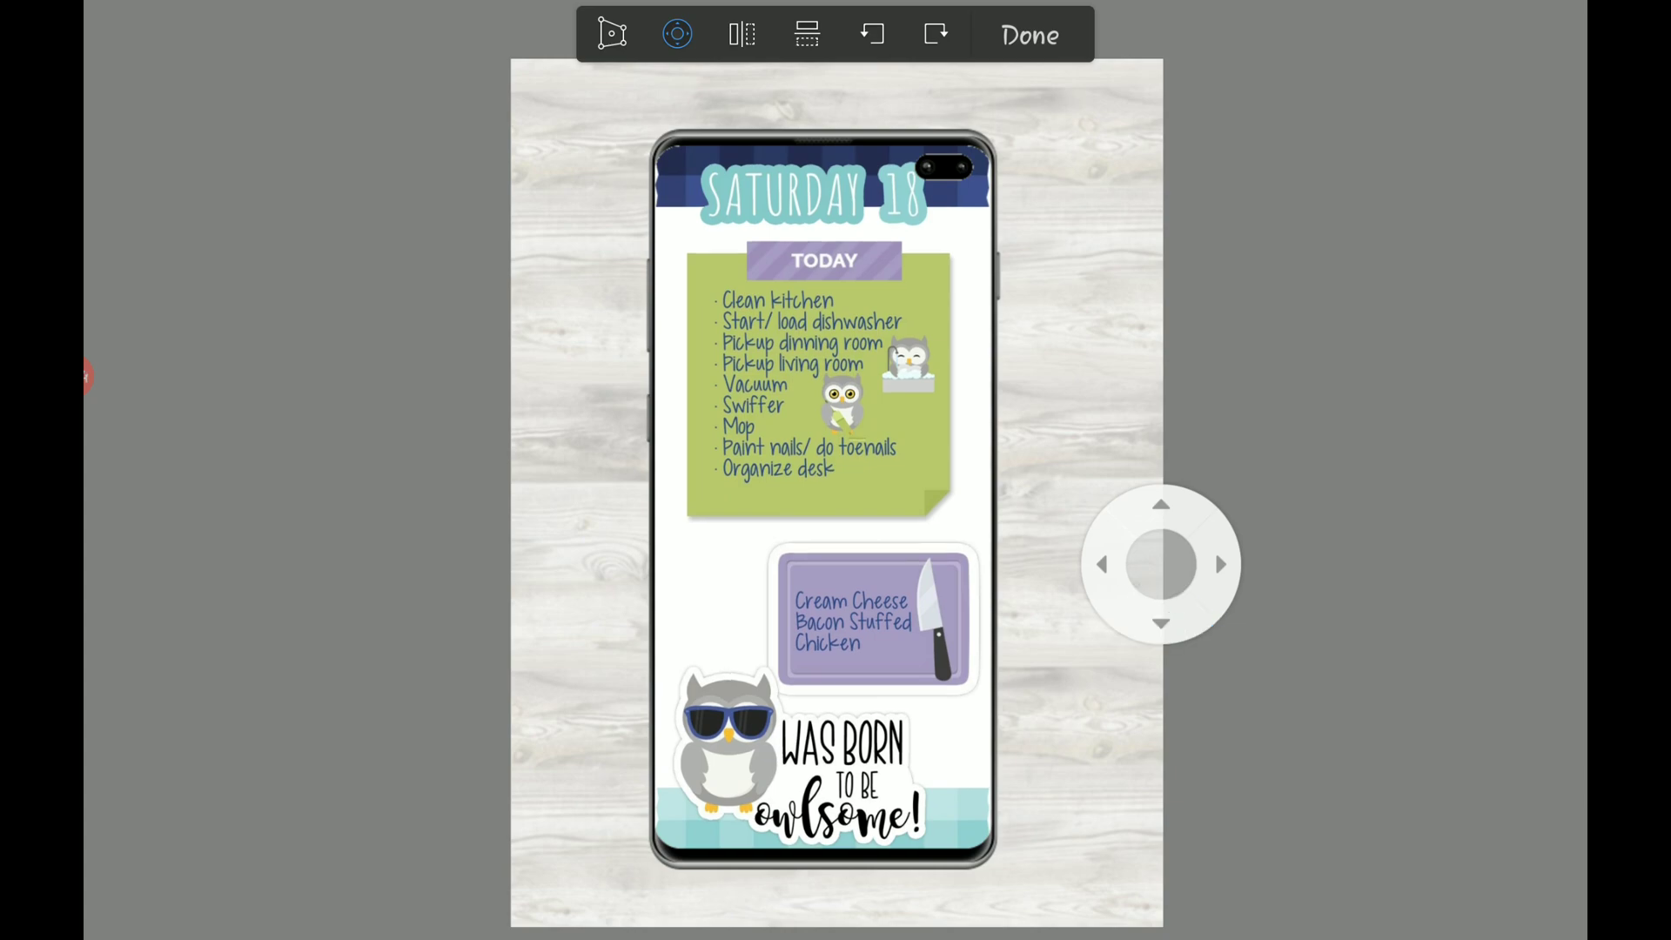
pyautogui.click(1113, 559)
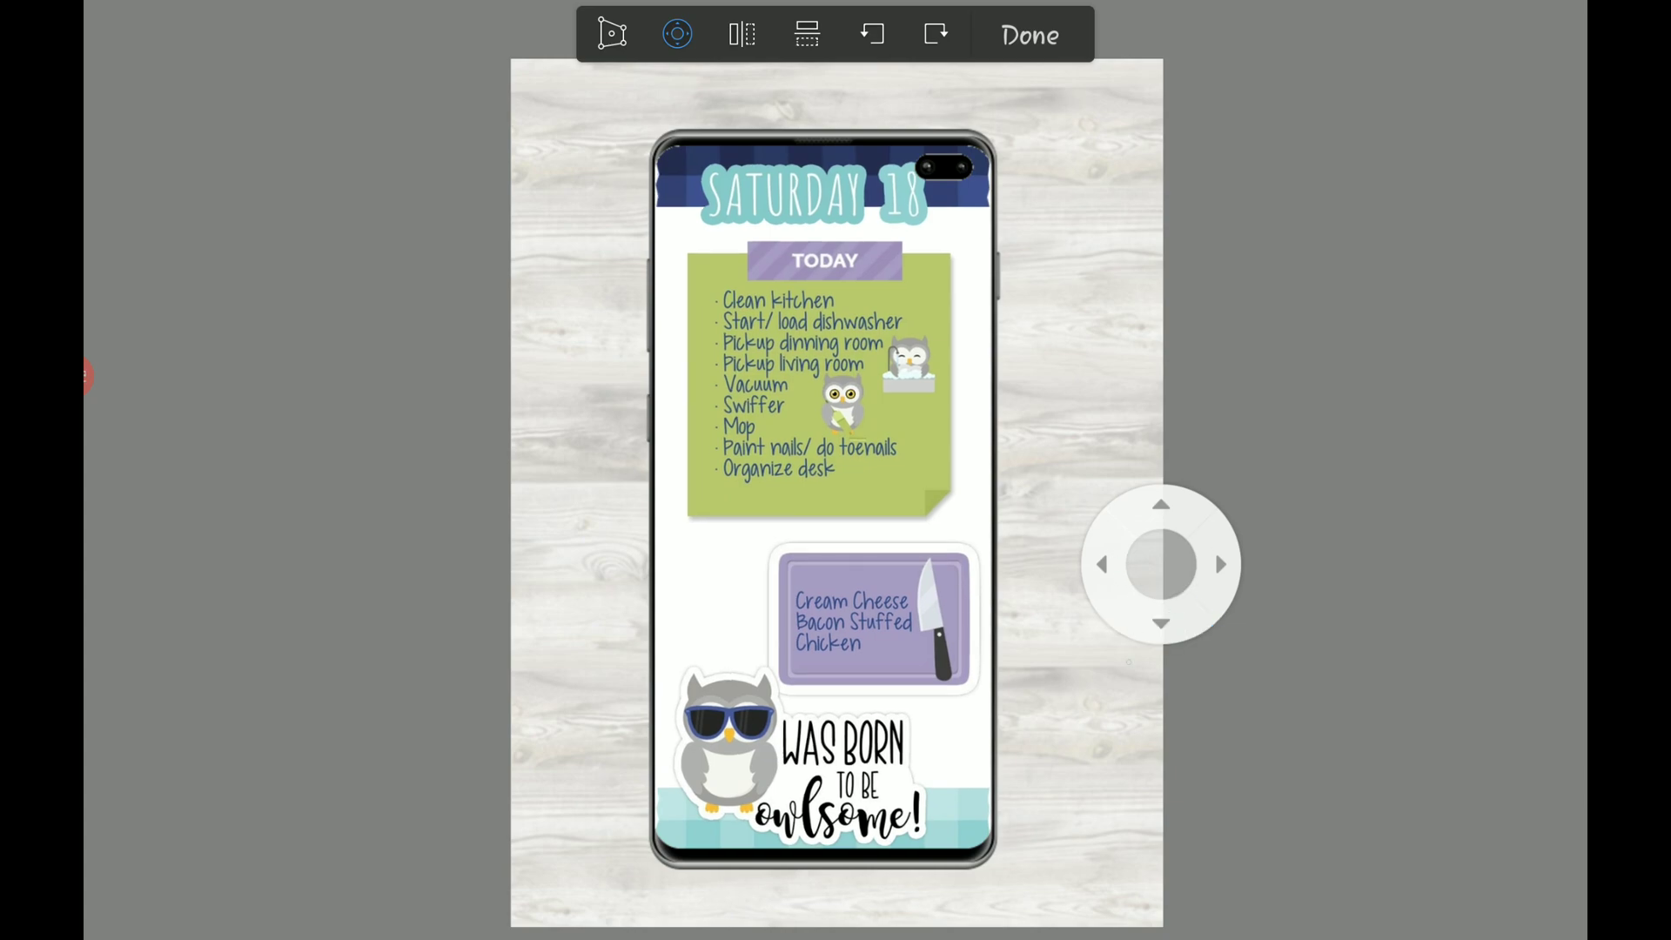
pyautogui.click(1031, 34)
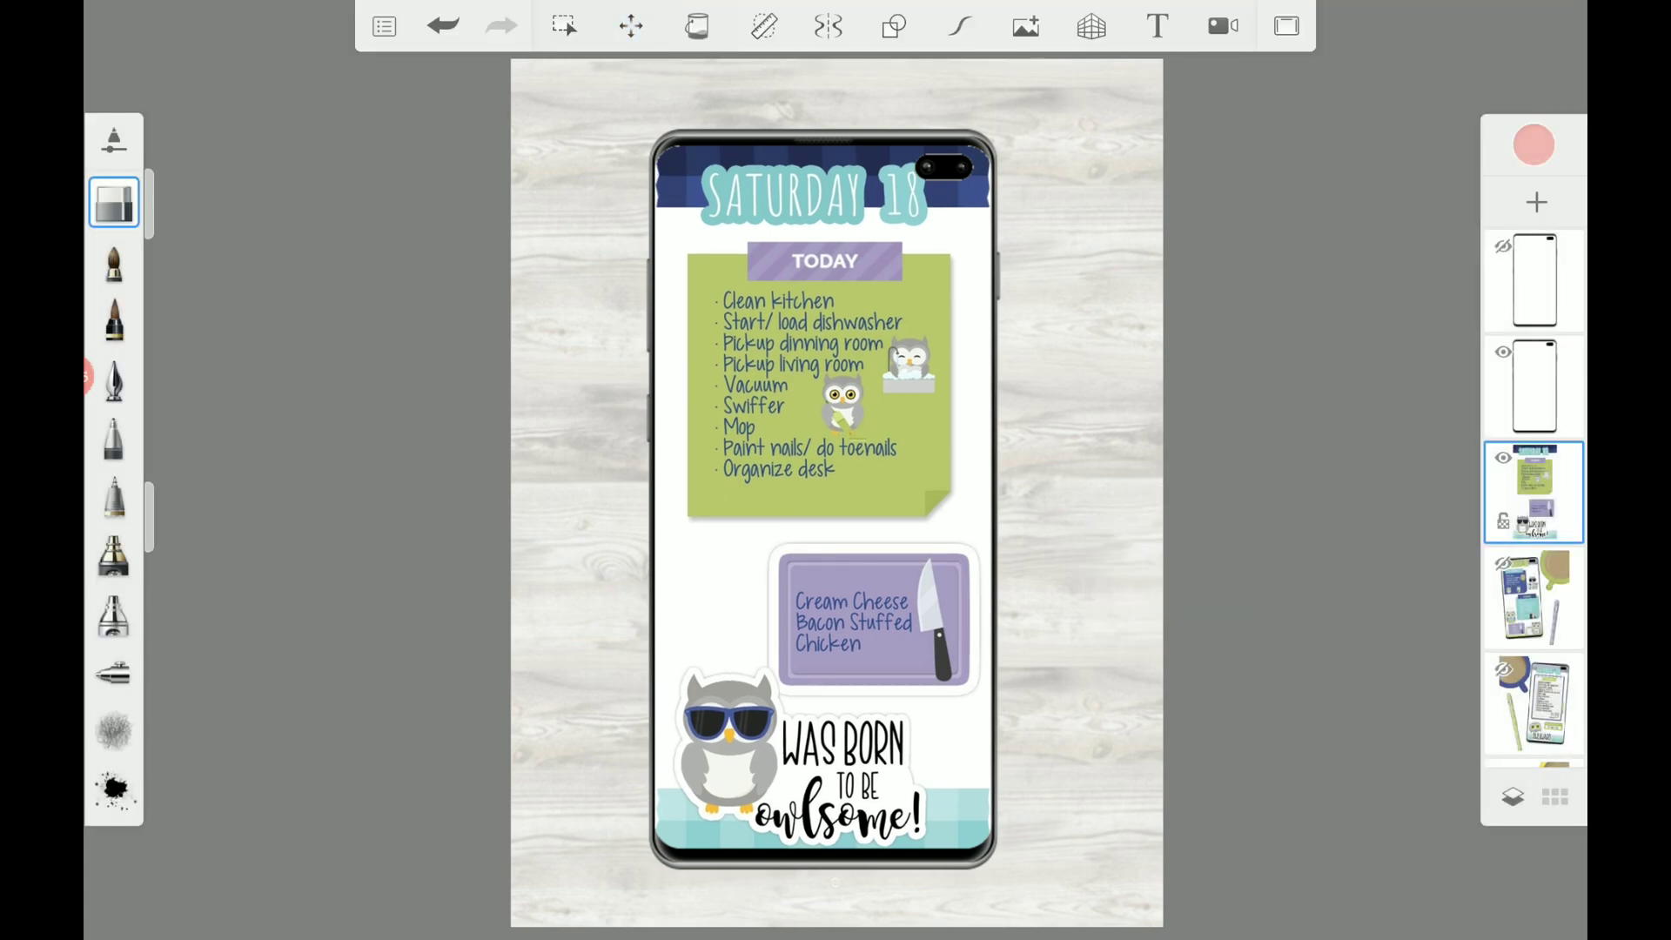
pyautogui.click(1535, 387)
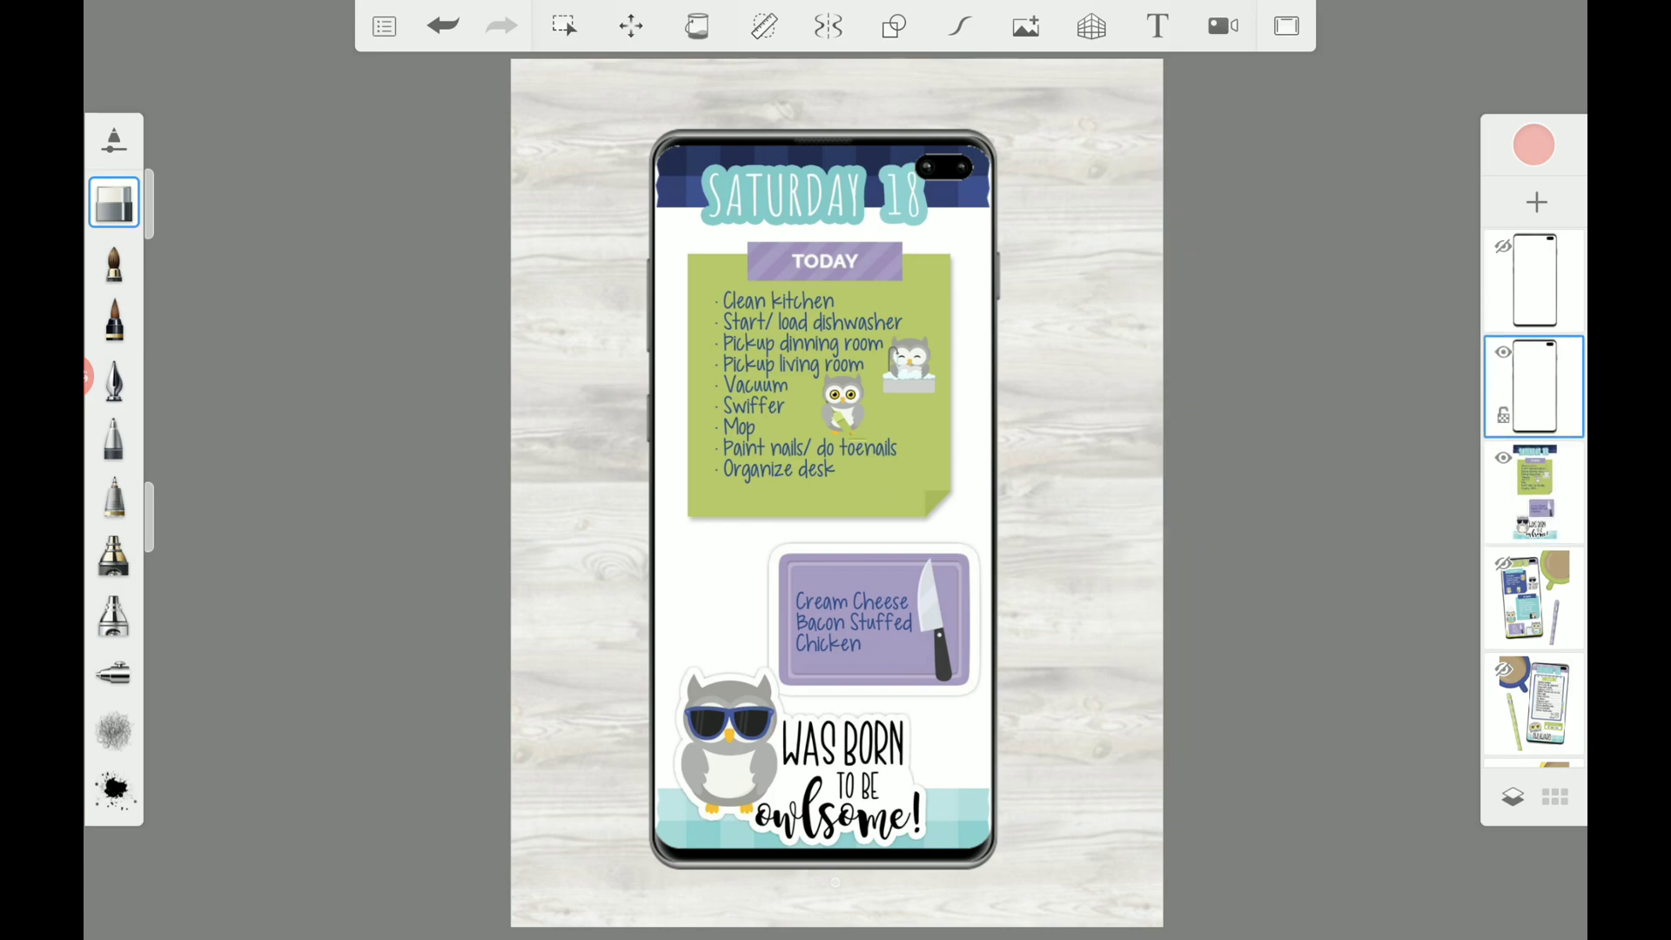
pyautogui.click(1251, 294)
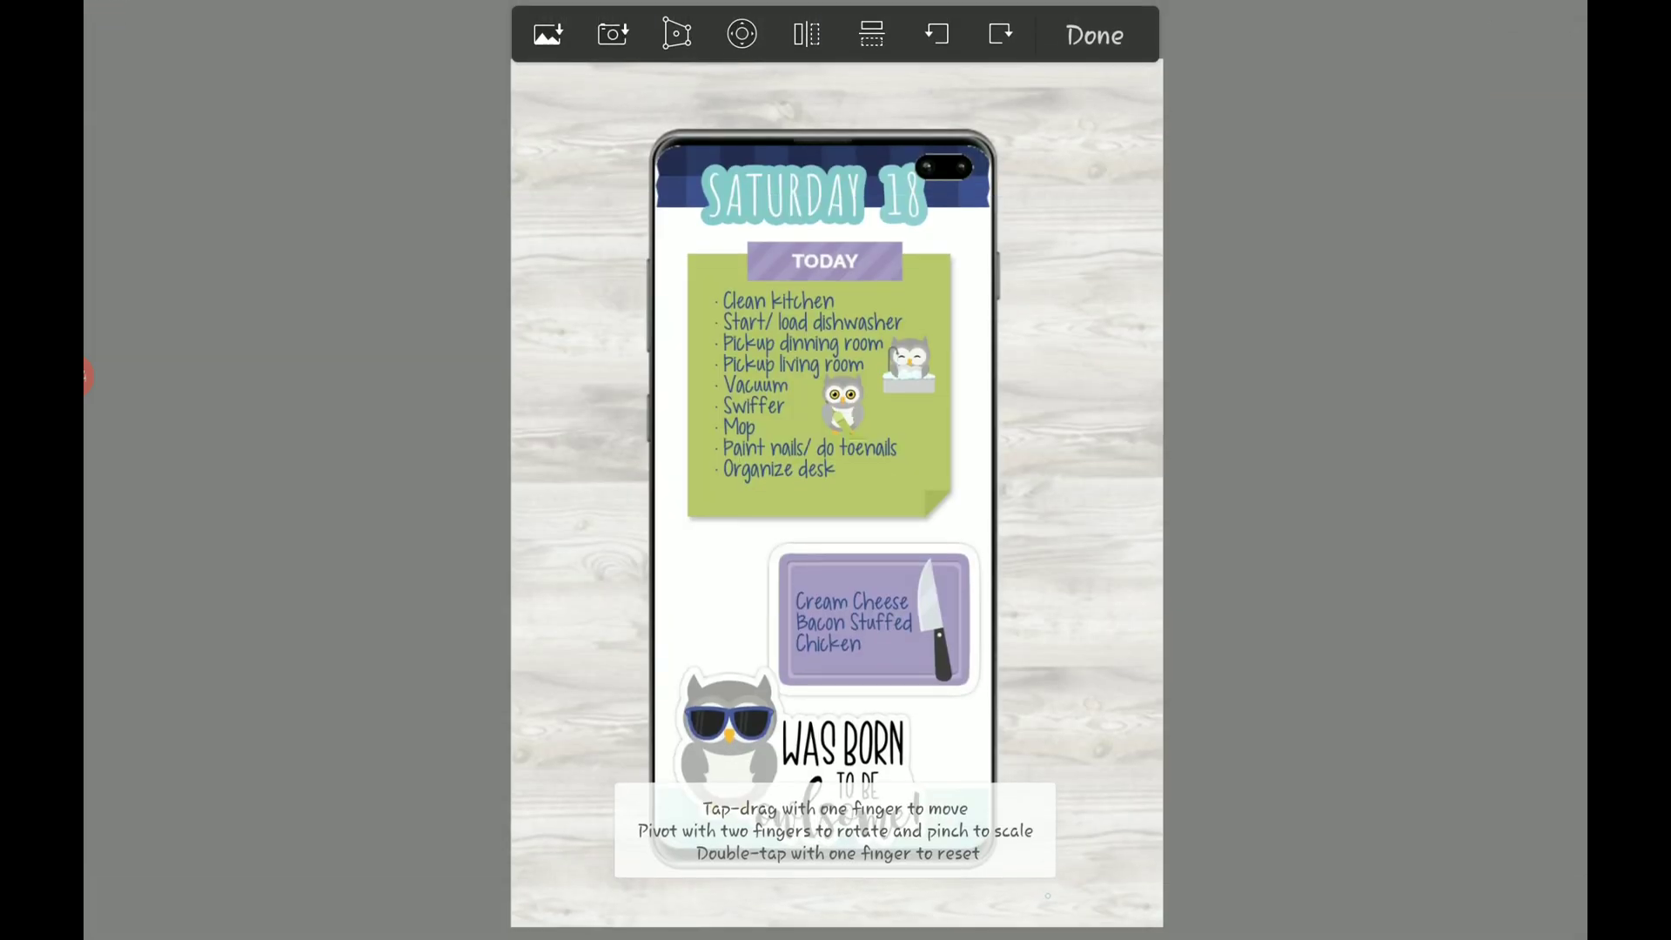
# Place the imported image, then browse Files to SD card > Planner Stuff > Stickers.
pyautogui.click(1095, 35)
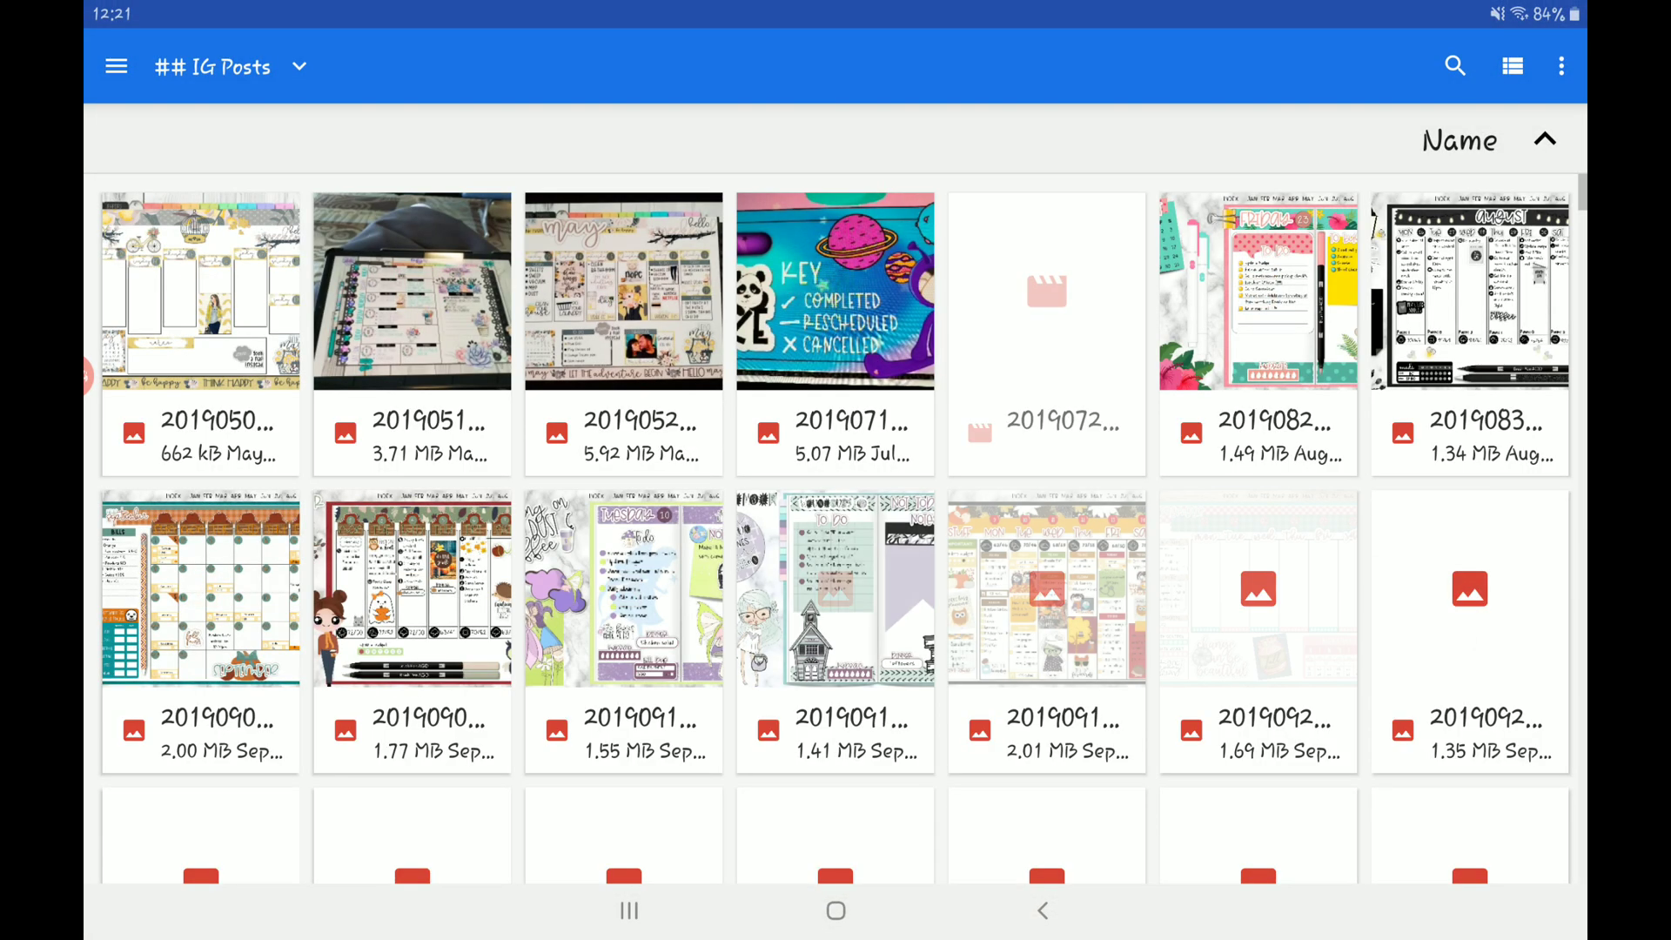
pyautogui.click(116, 67)
pyautogui.click(184, 343)
pyautogui.click(1469, 224)
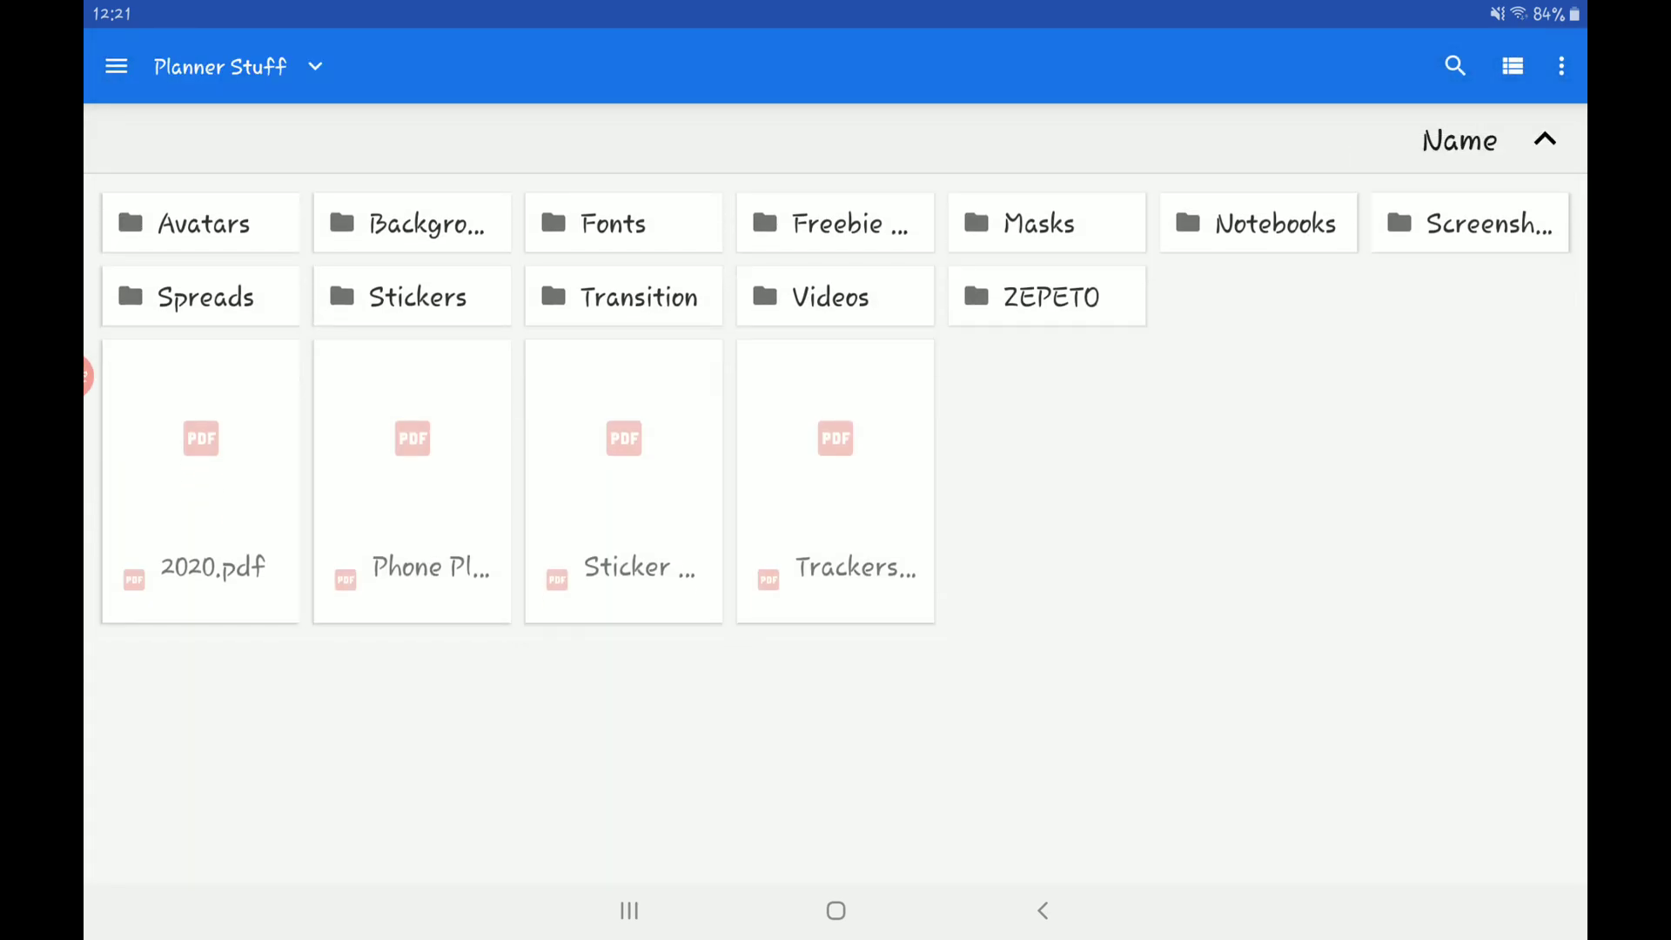
pyautogui.click(417, 297)
# Navigate DCPDigitals > -Add On Sets > Owl Obsession add on set > Misc Stickers and pick the purple coffee cup.
pyautogui.click(624, 297)
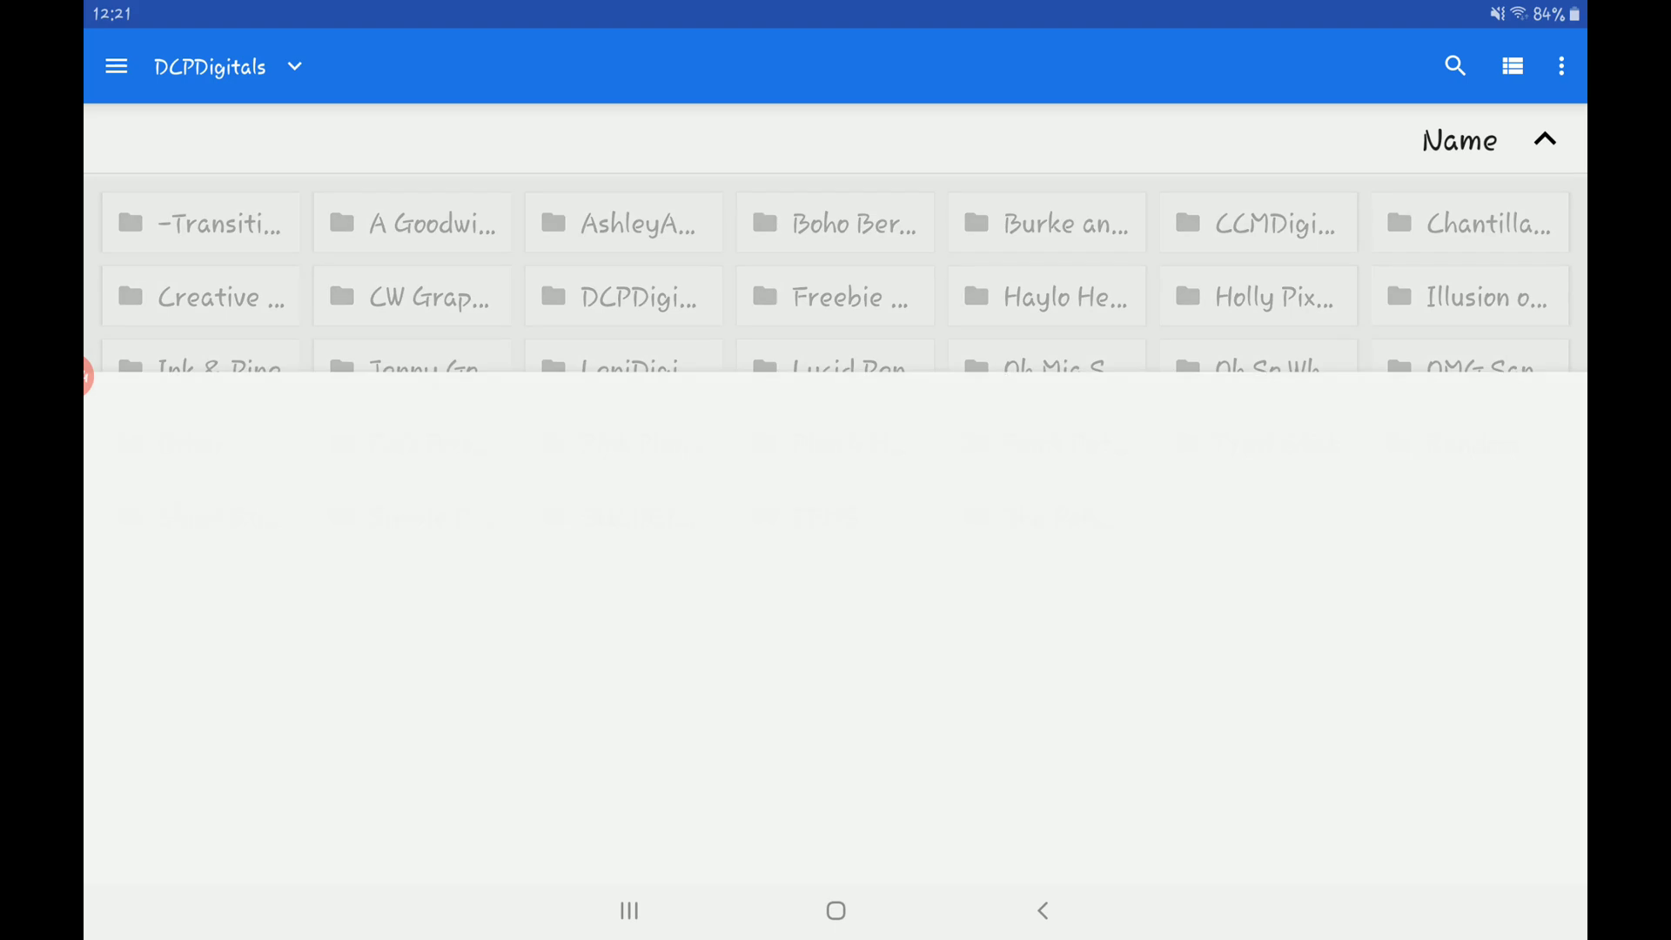
pyautogui.click(200, 223)
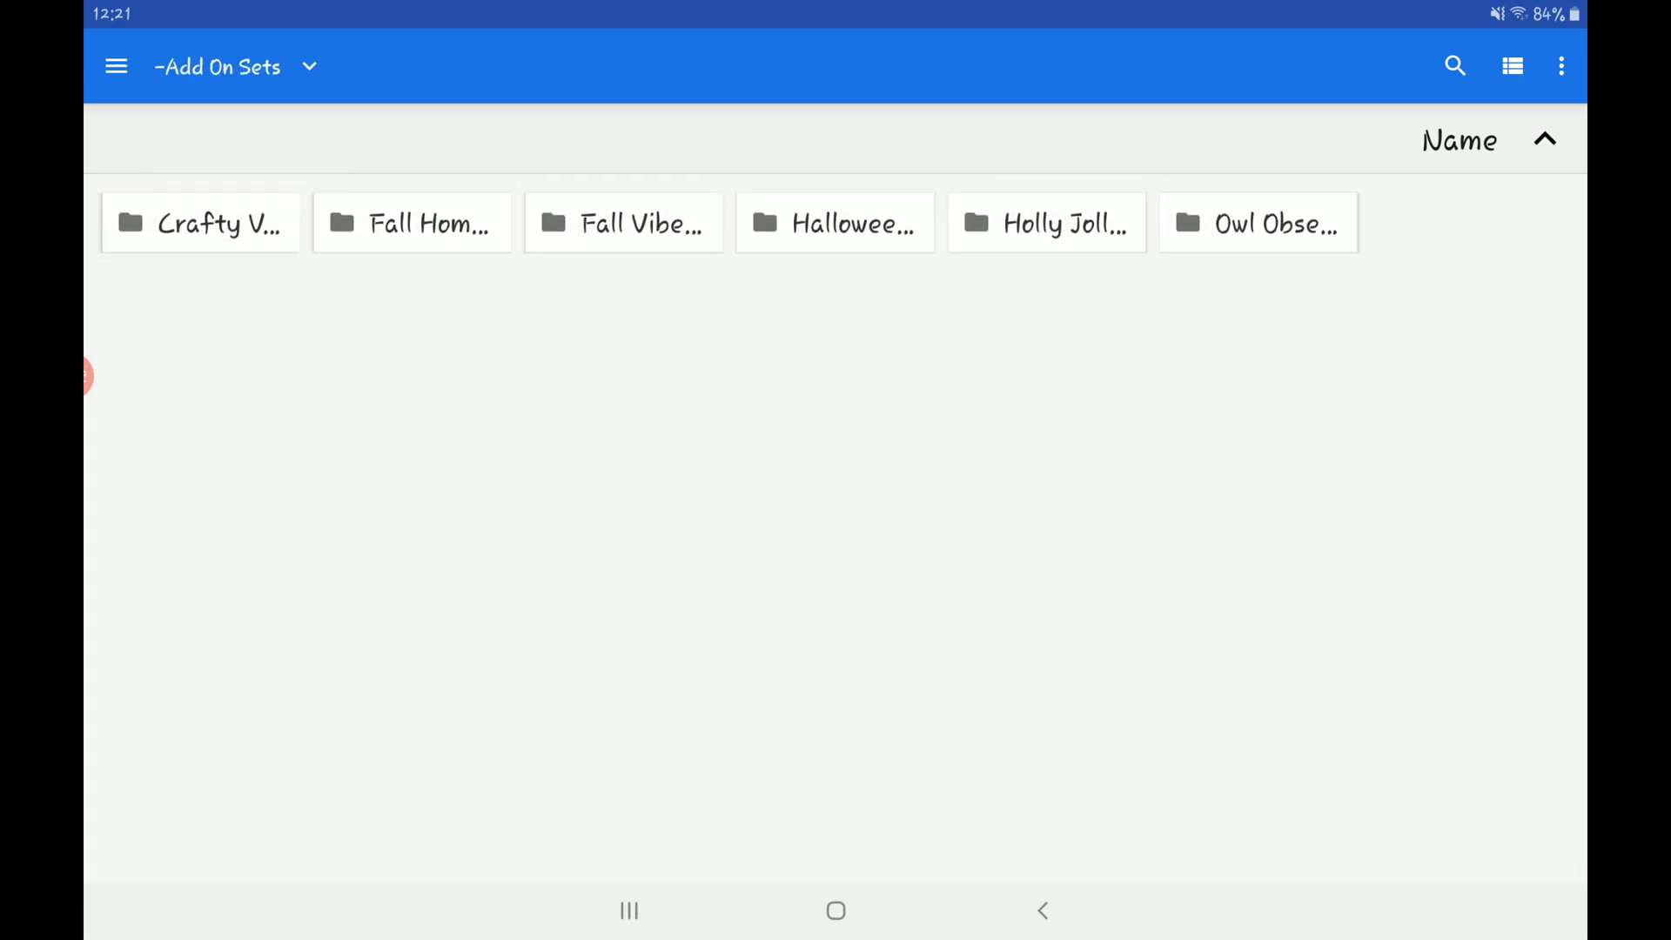
pyautogui.click(1258, 223)
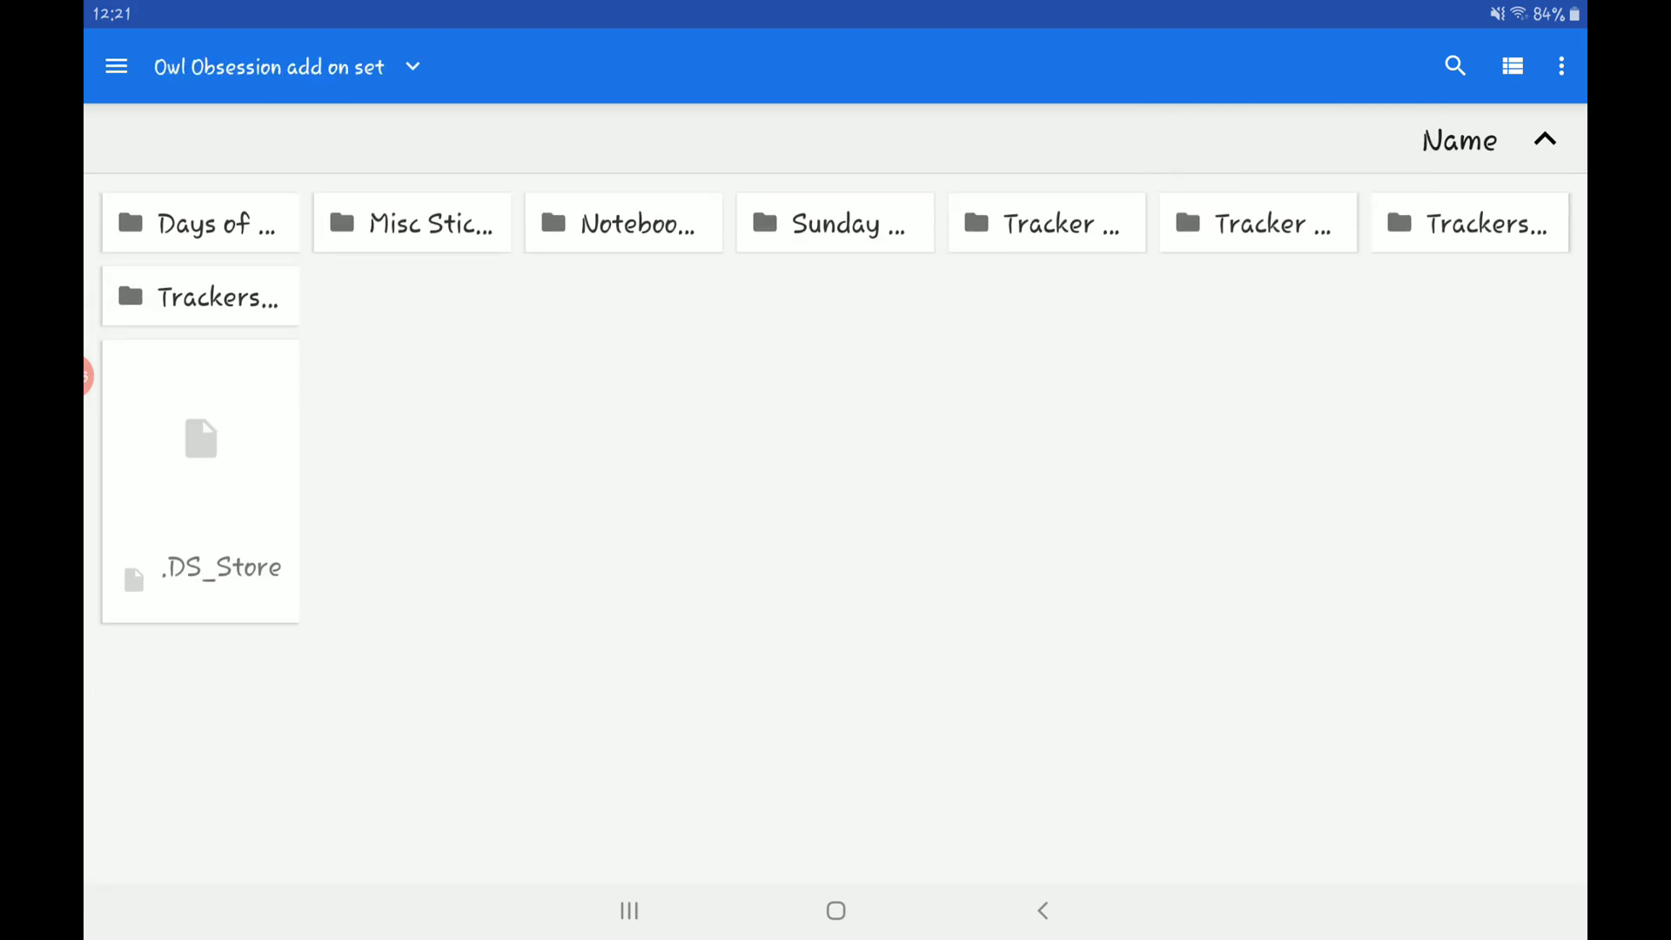
pyautogui.click(412, 222)
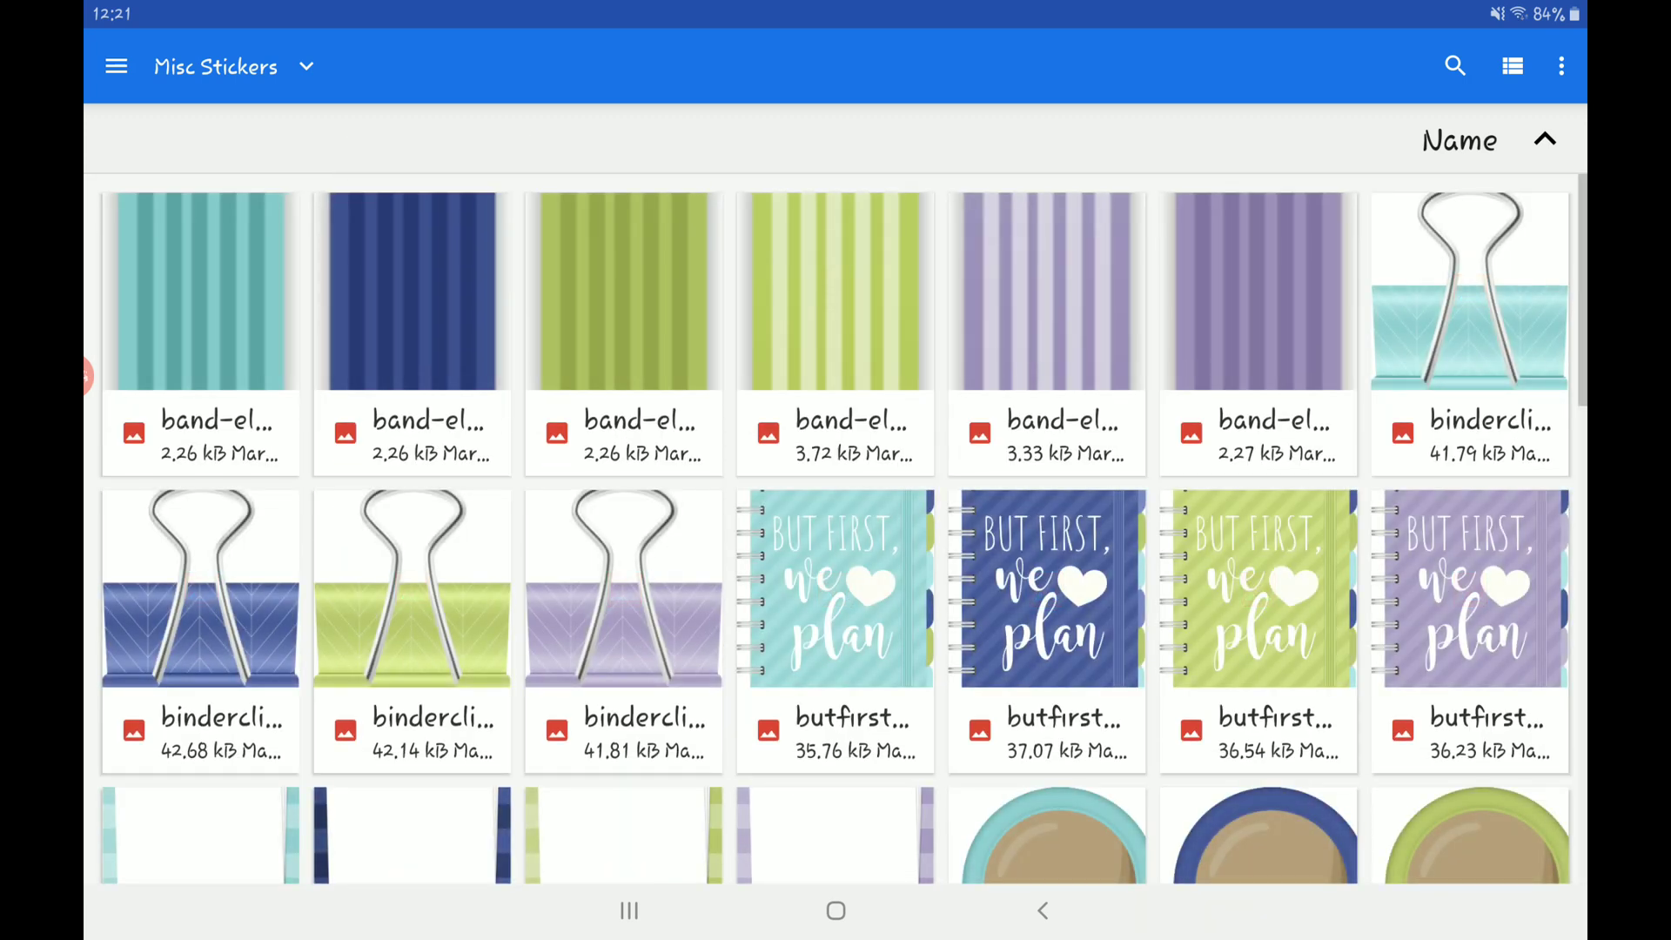
pyautogui.scroll(-5, 835, 522)
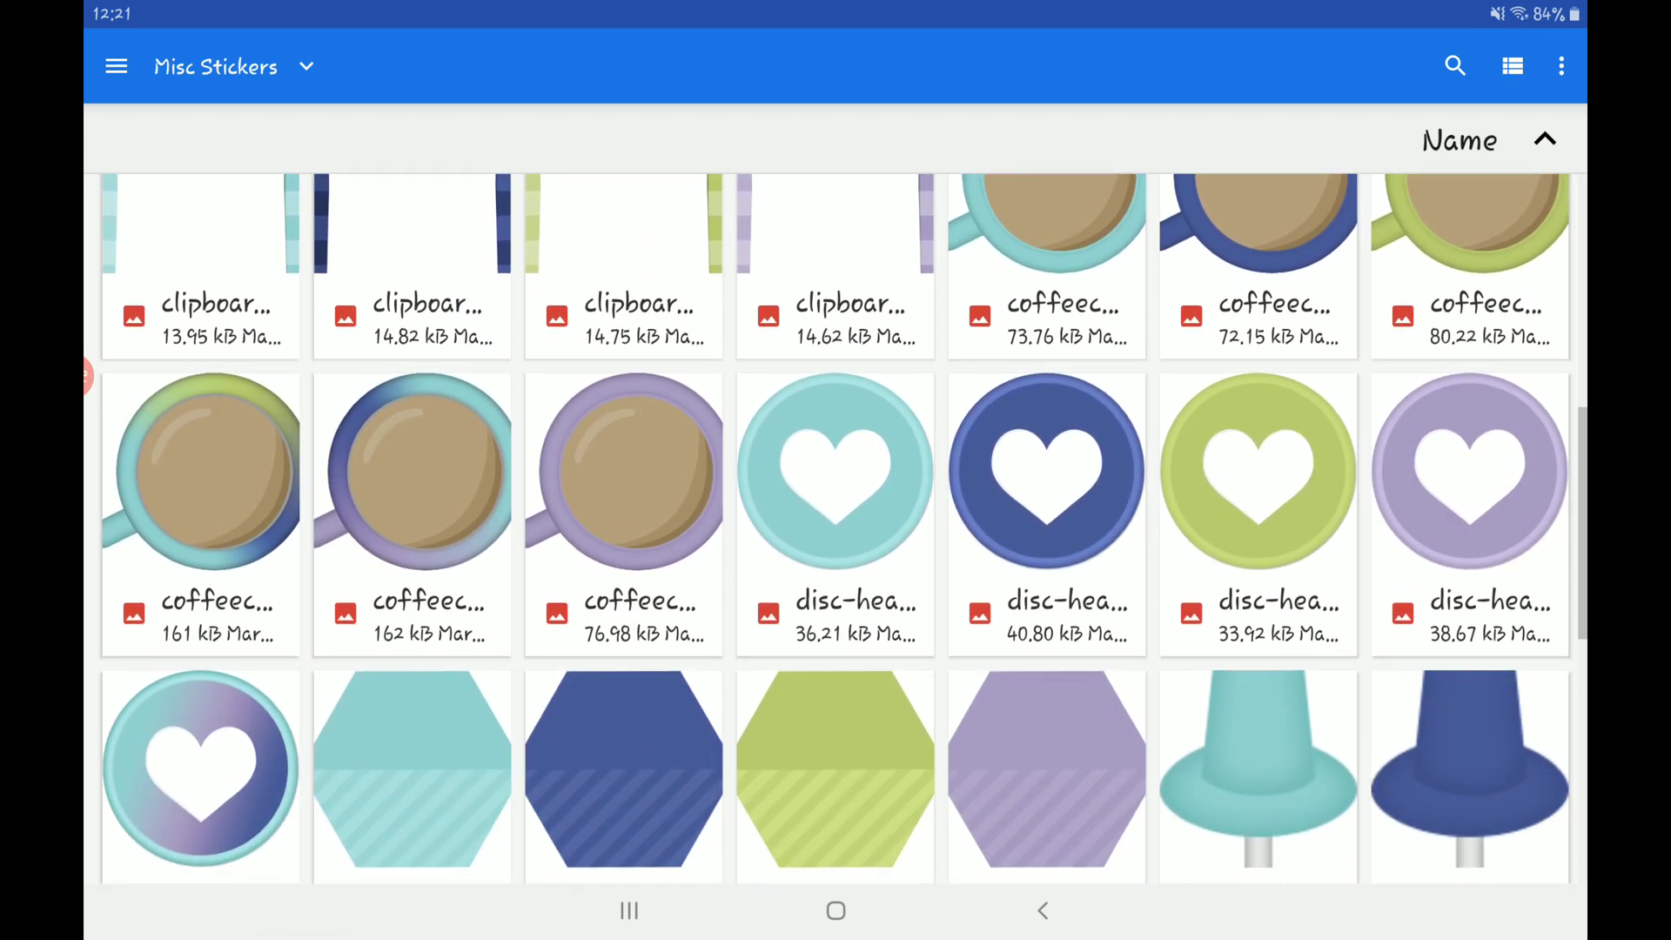
pyautogui.click(624, 473)
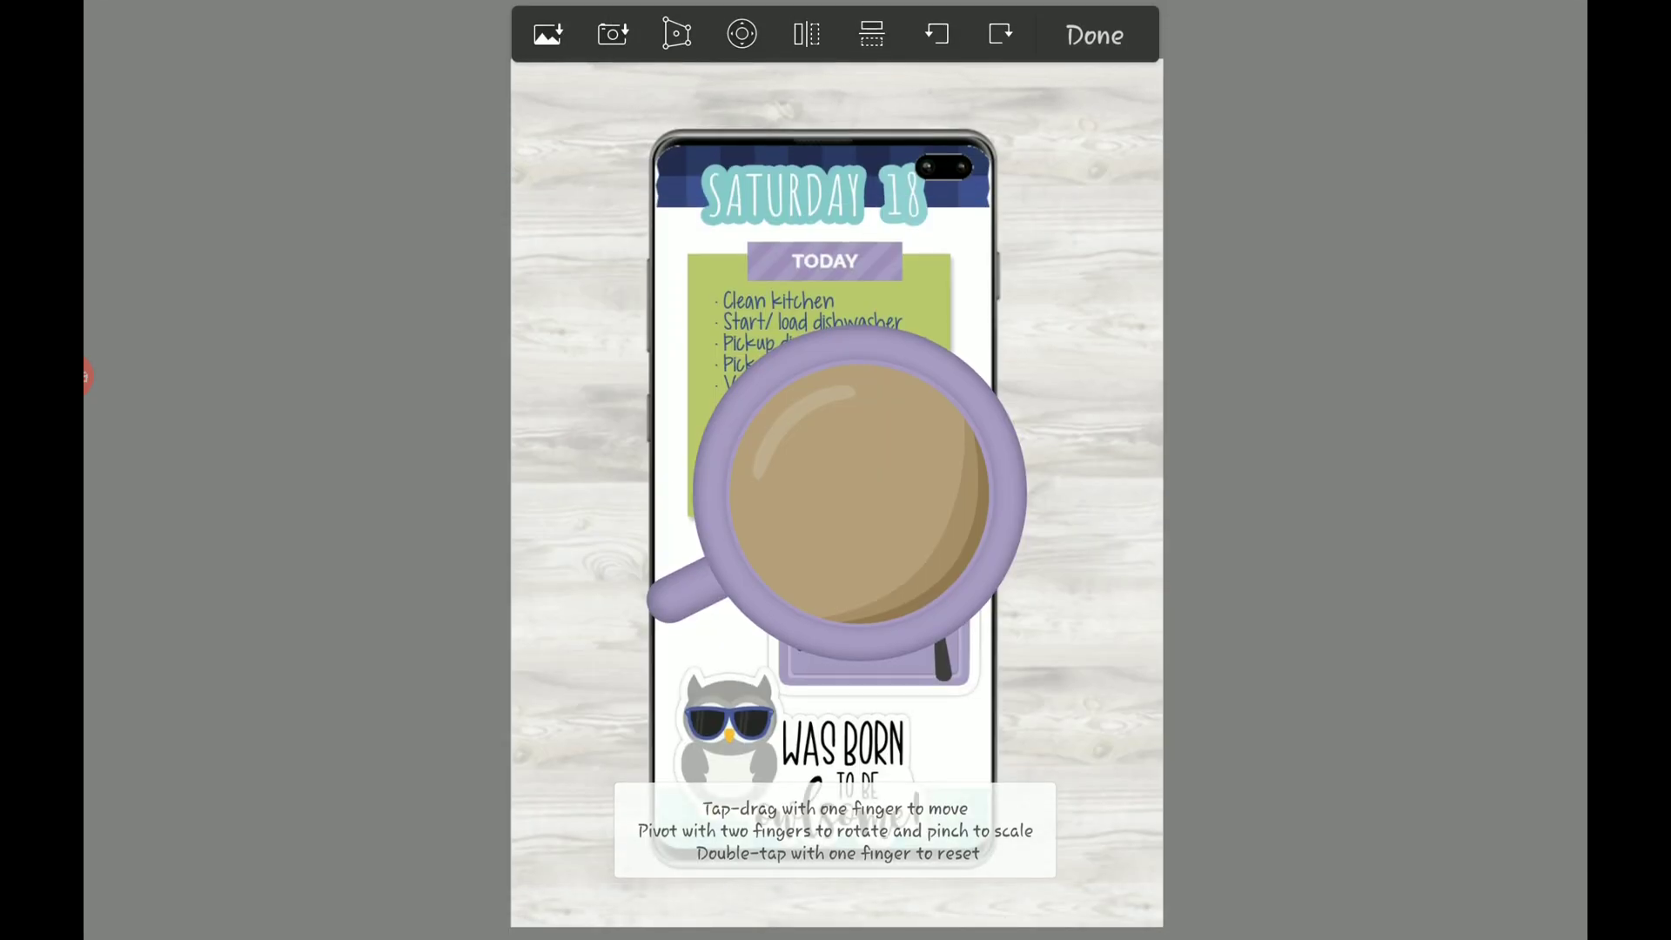
# Move the coffee cup to the upper left, place it, and show the earlier mockup layer for reference.
pyautogui.moveTo(858, 494)
pyautogui.mouseDown()
pyautogui.moveTo(653, 374)
pyautogui.moveTo(616, 205)
pyautogui.moveTo(627, 157)
pyautogui.moveTo(719, 249)
pyautogui.mouseUp()
pyautogui.click(1095, 35)
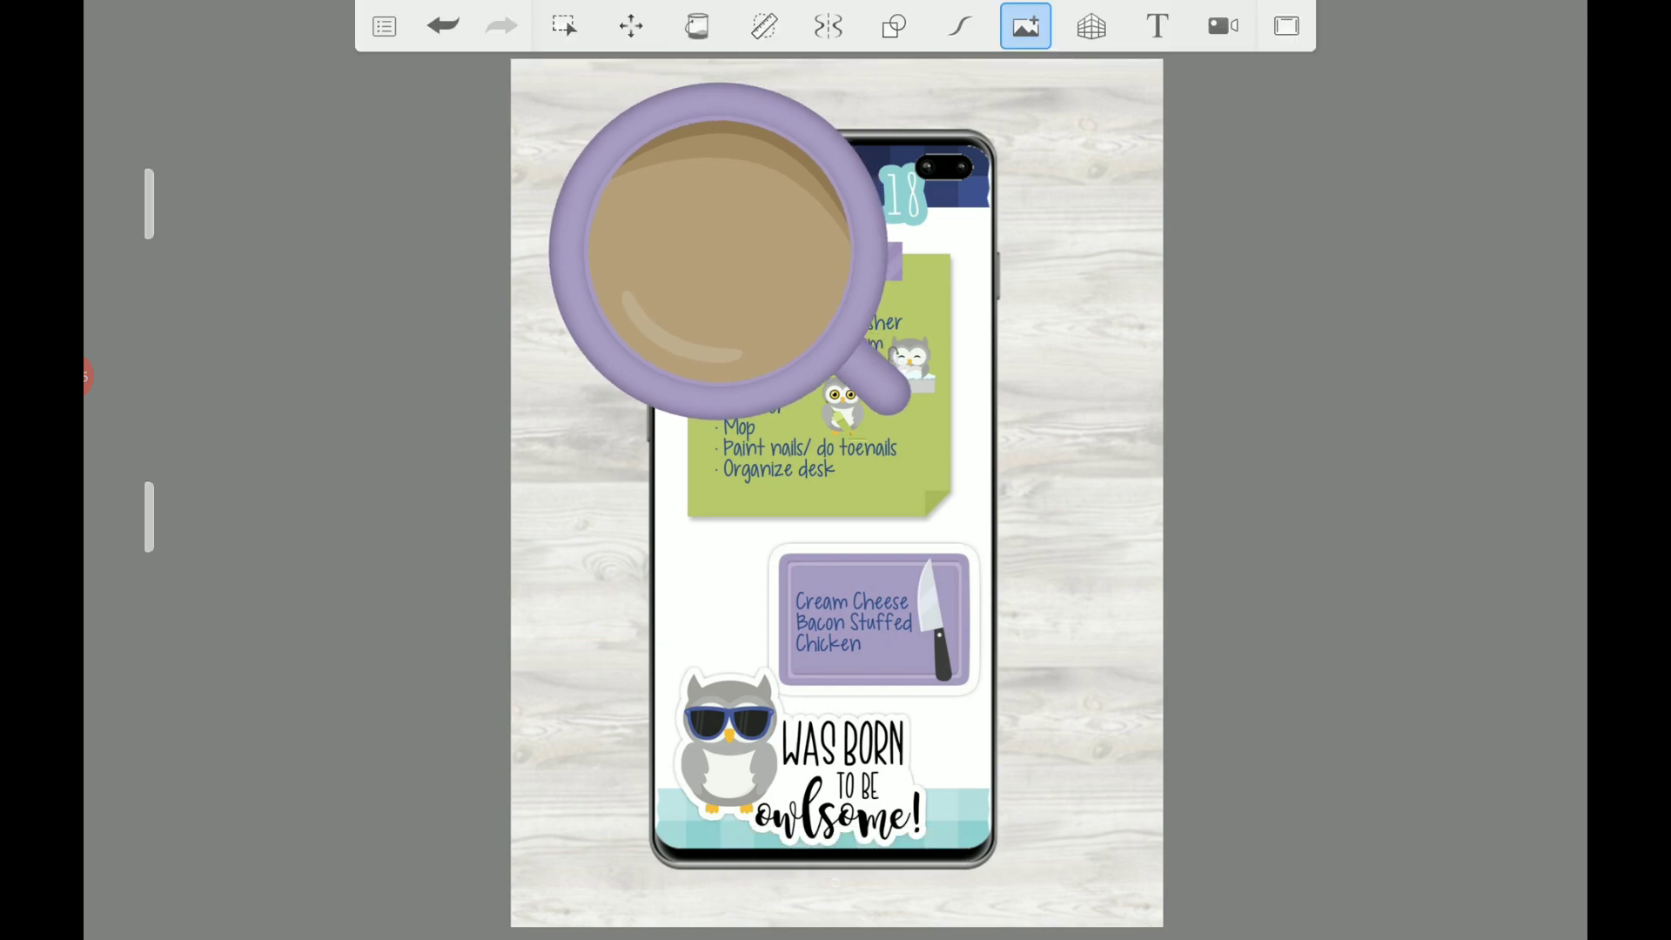
pyautogui.click(1504, 605)
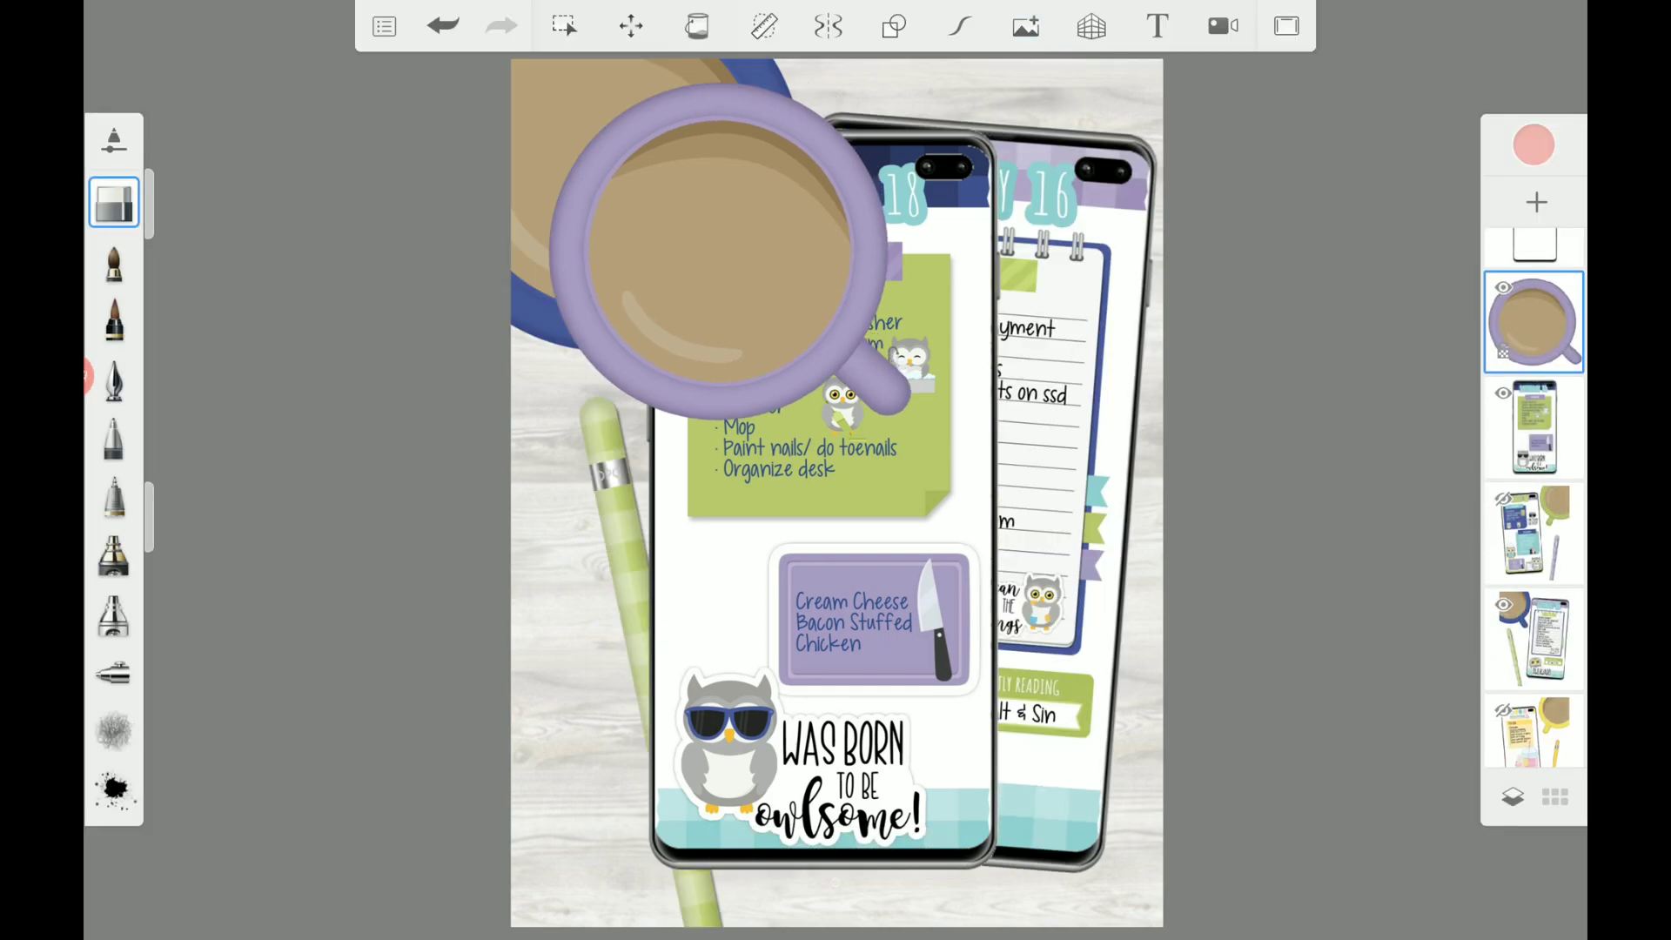
# Reposition the cup further up-left, scale it to 112% tilted -14°, then hide the earlier mockup layer.
pyautogui.click(631, 27)
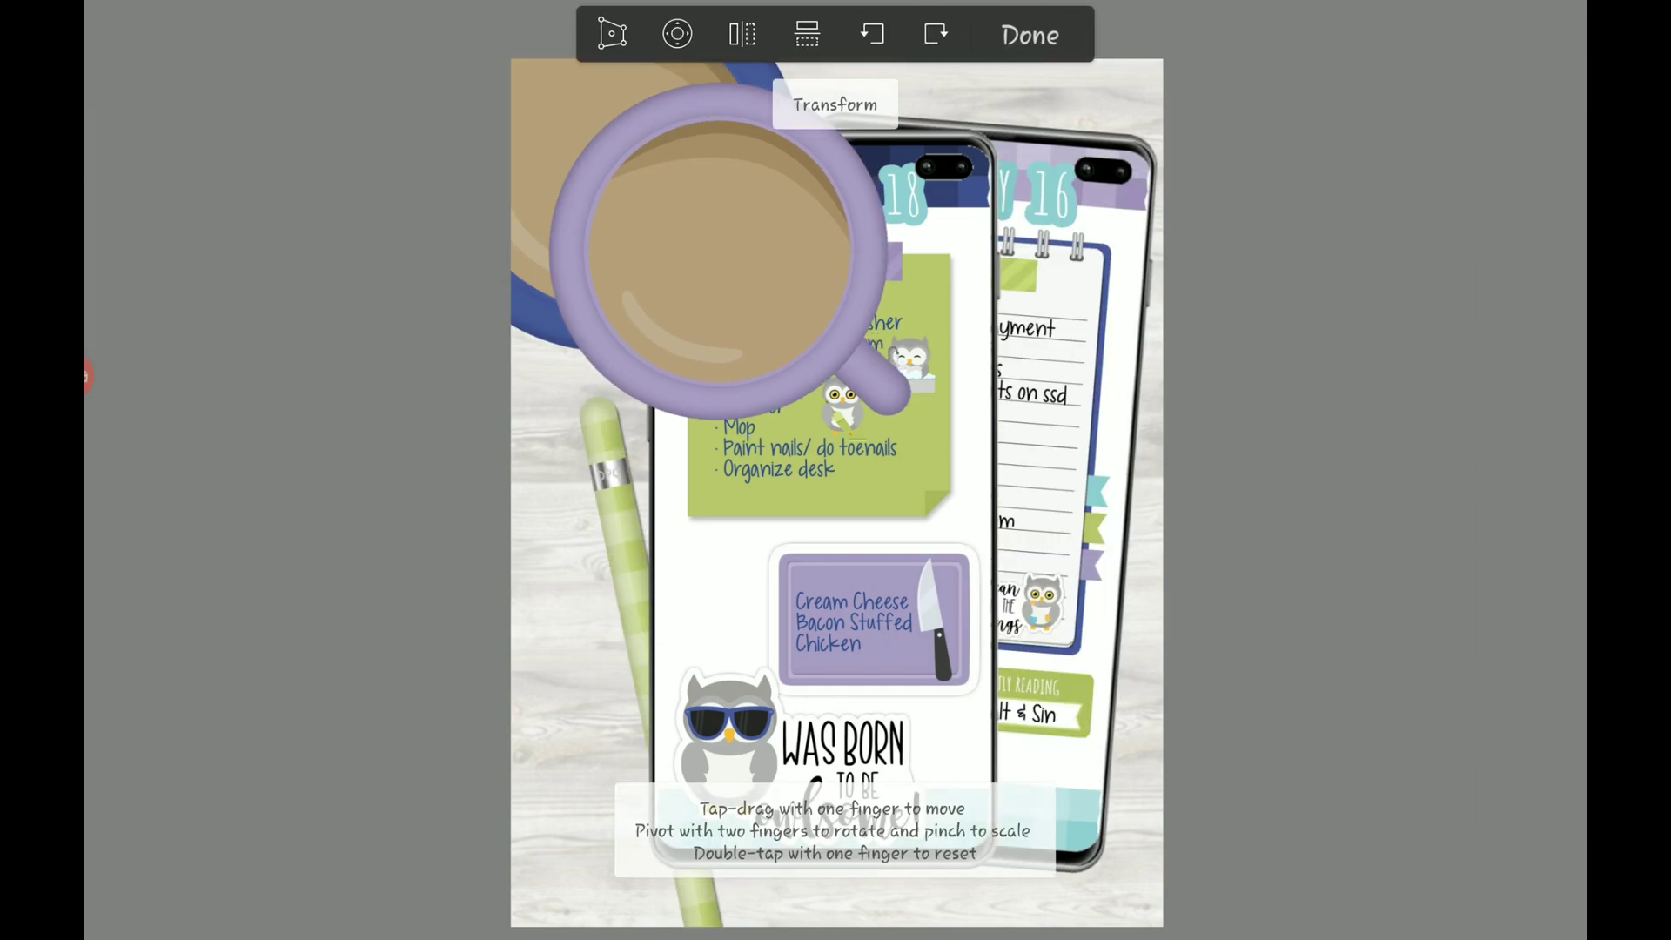
pyautogui.moveTo(716, 248)
pyautogui.mouseDown()
pyautogui.moveTo(653, 170)
pyautogui.moveTo(659, 203)
pyautogui.mouseUp()
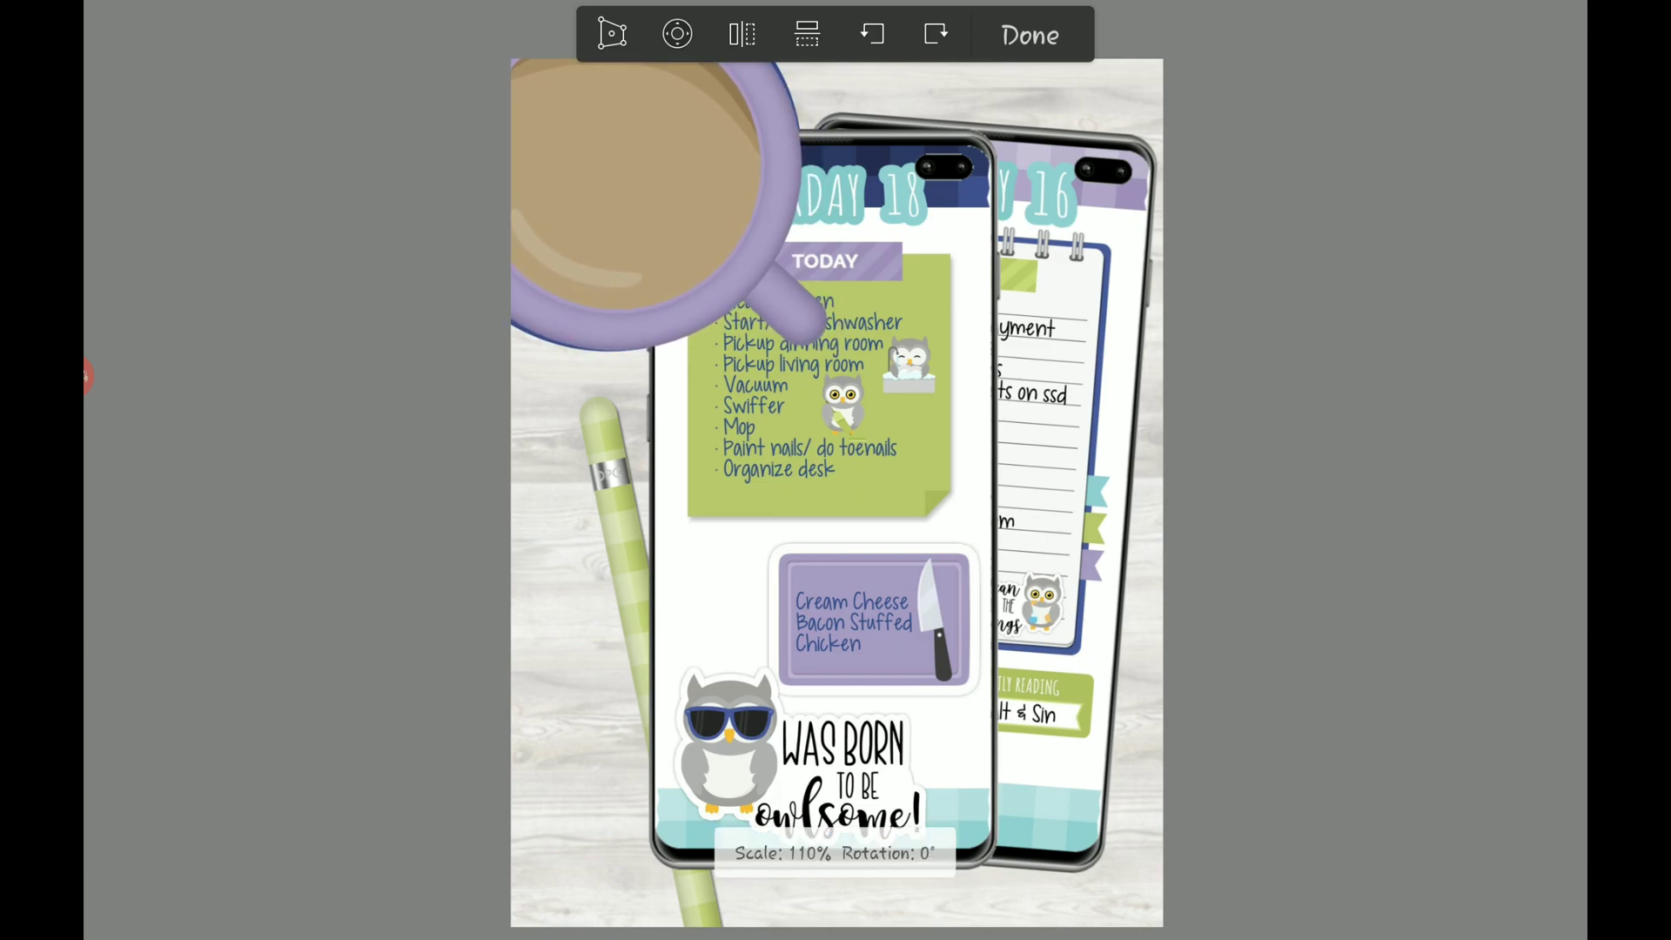
pyautogui.moveTo(641, 197)
pyautogui.mouseDown()
pyautogui.moveTo(665, 209)
pyautogui.moveTo(640, 190)
pyautogui.mouseUp()
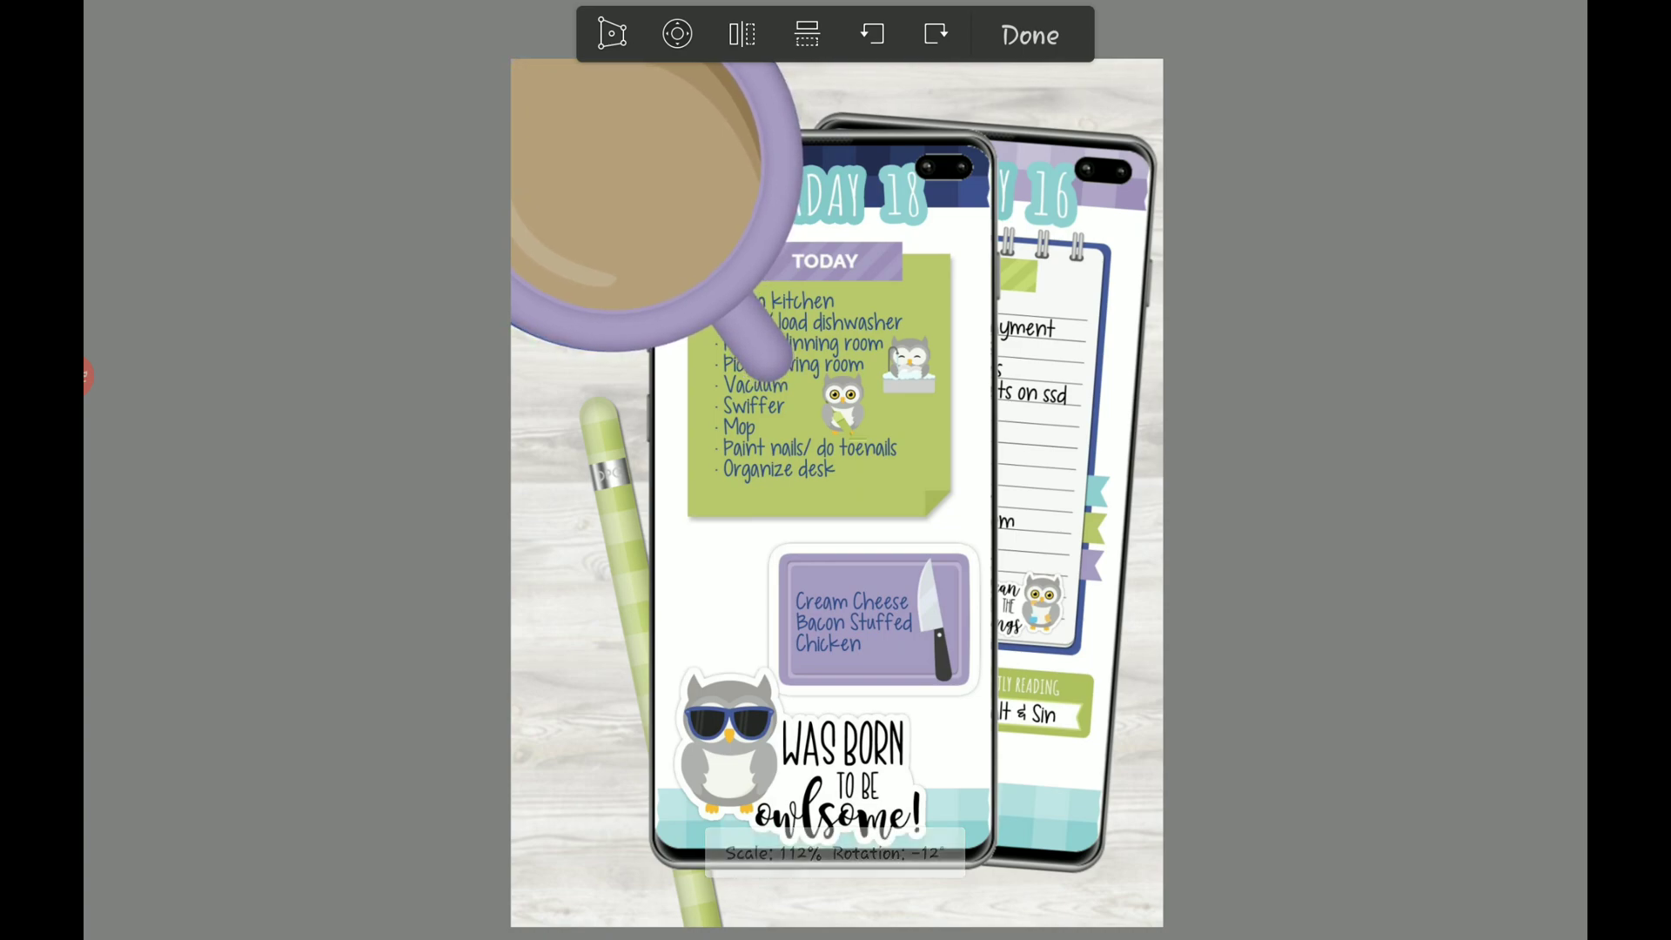
pyautogui.click(1030, 36)
pyautogui.click(1535, 640)
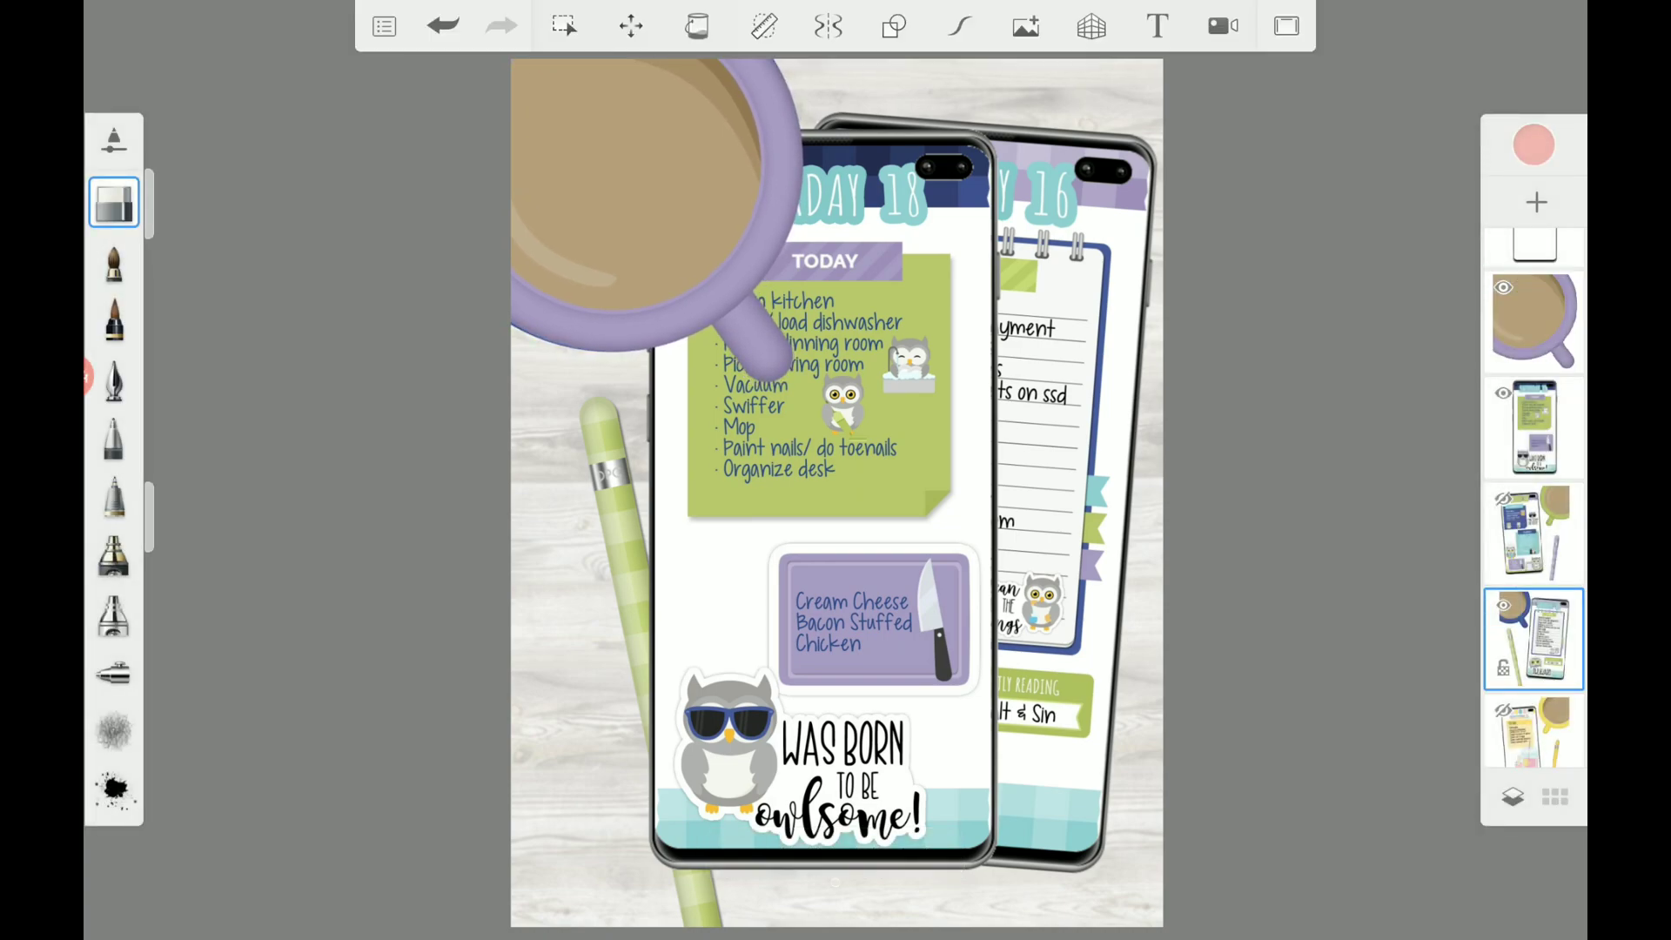
pyautogui.click(1506, 604)
# Transform the planner phone layer, nudging it about 68 px right and 10 px up, and commit.
pyautogui.click(1535, 429)
pyautogui.click(631, 26)
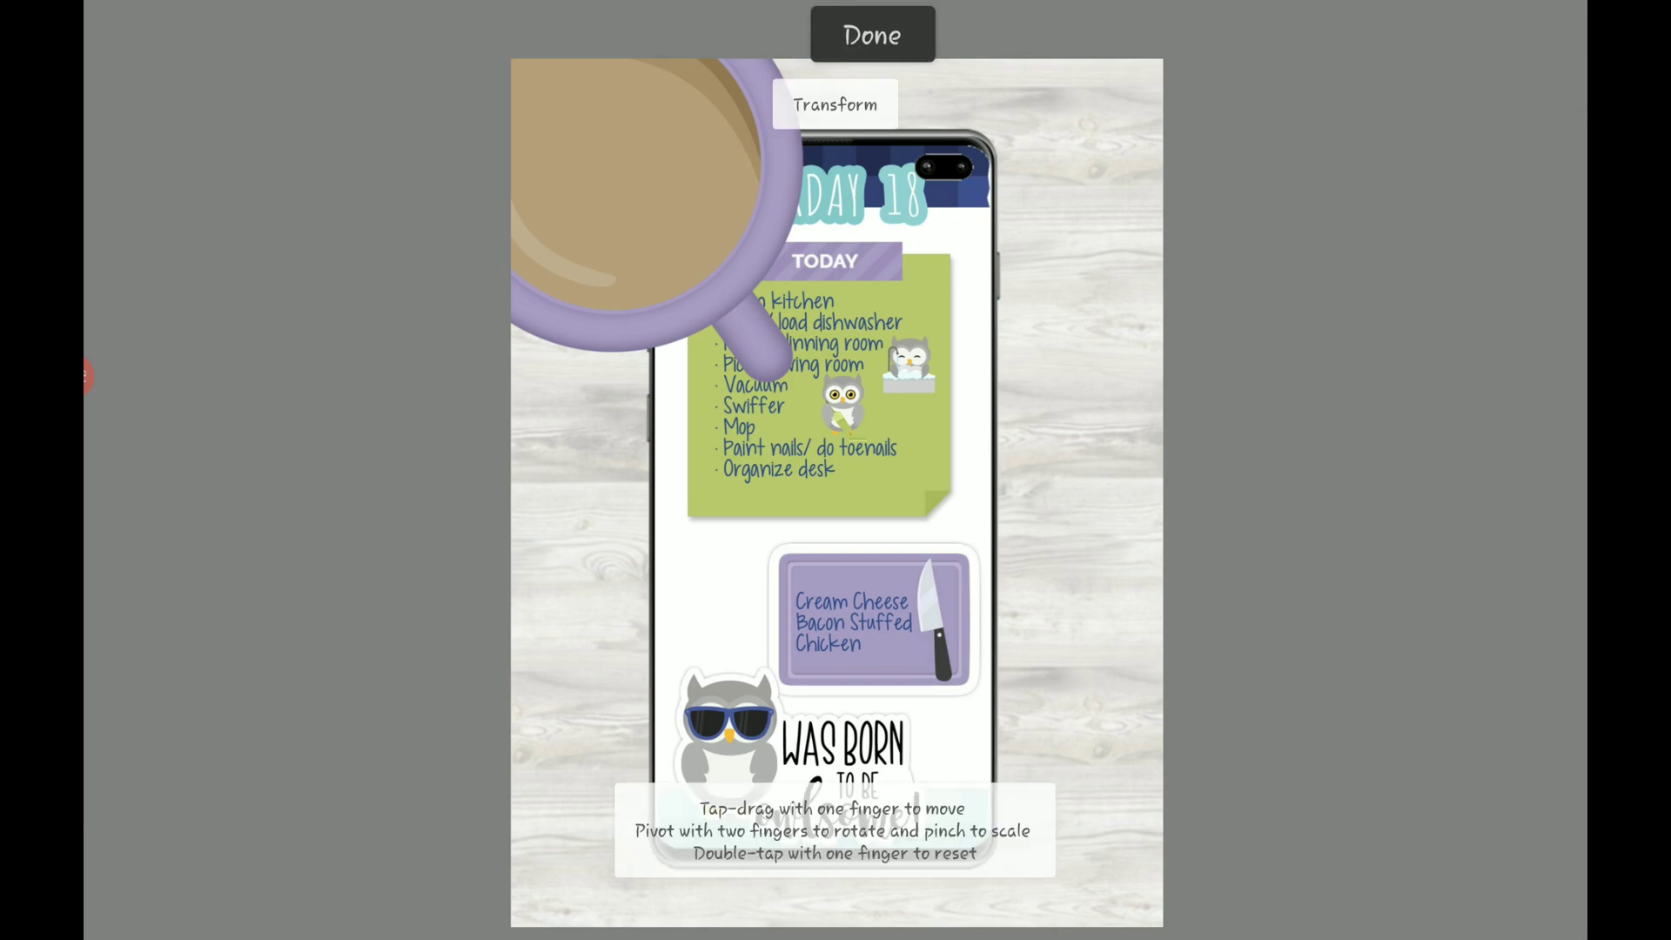
pyautogui.moveTo(824, 496)
pyautogui.mouseDown()
pyautogui.moveTo(873, 486)
pyautogui.moveTo(857, 507)
pyautogui.mouseUp()
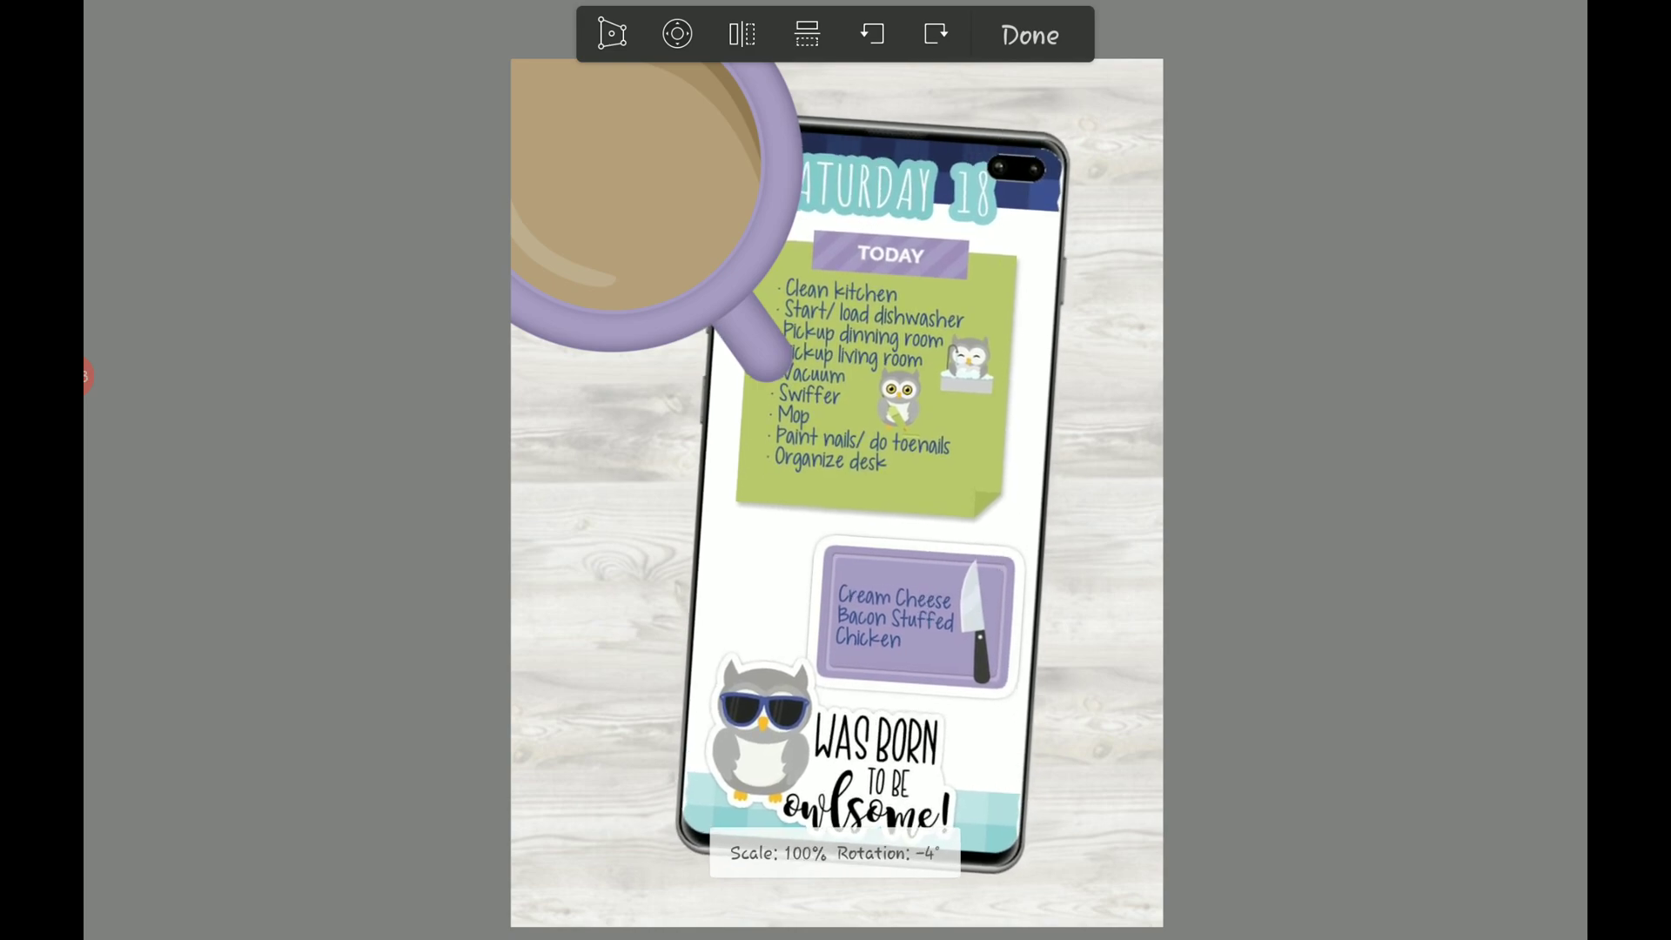
pyautogui.click(677, 34)
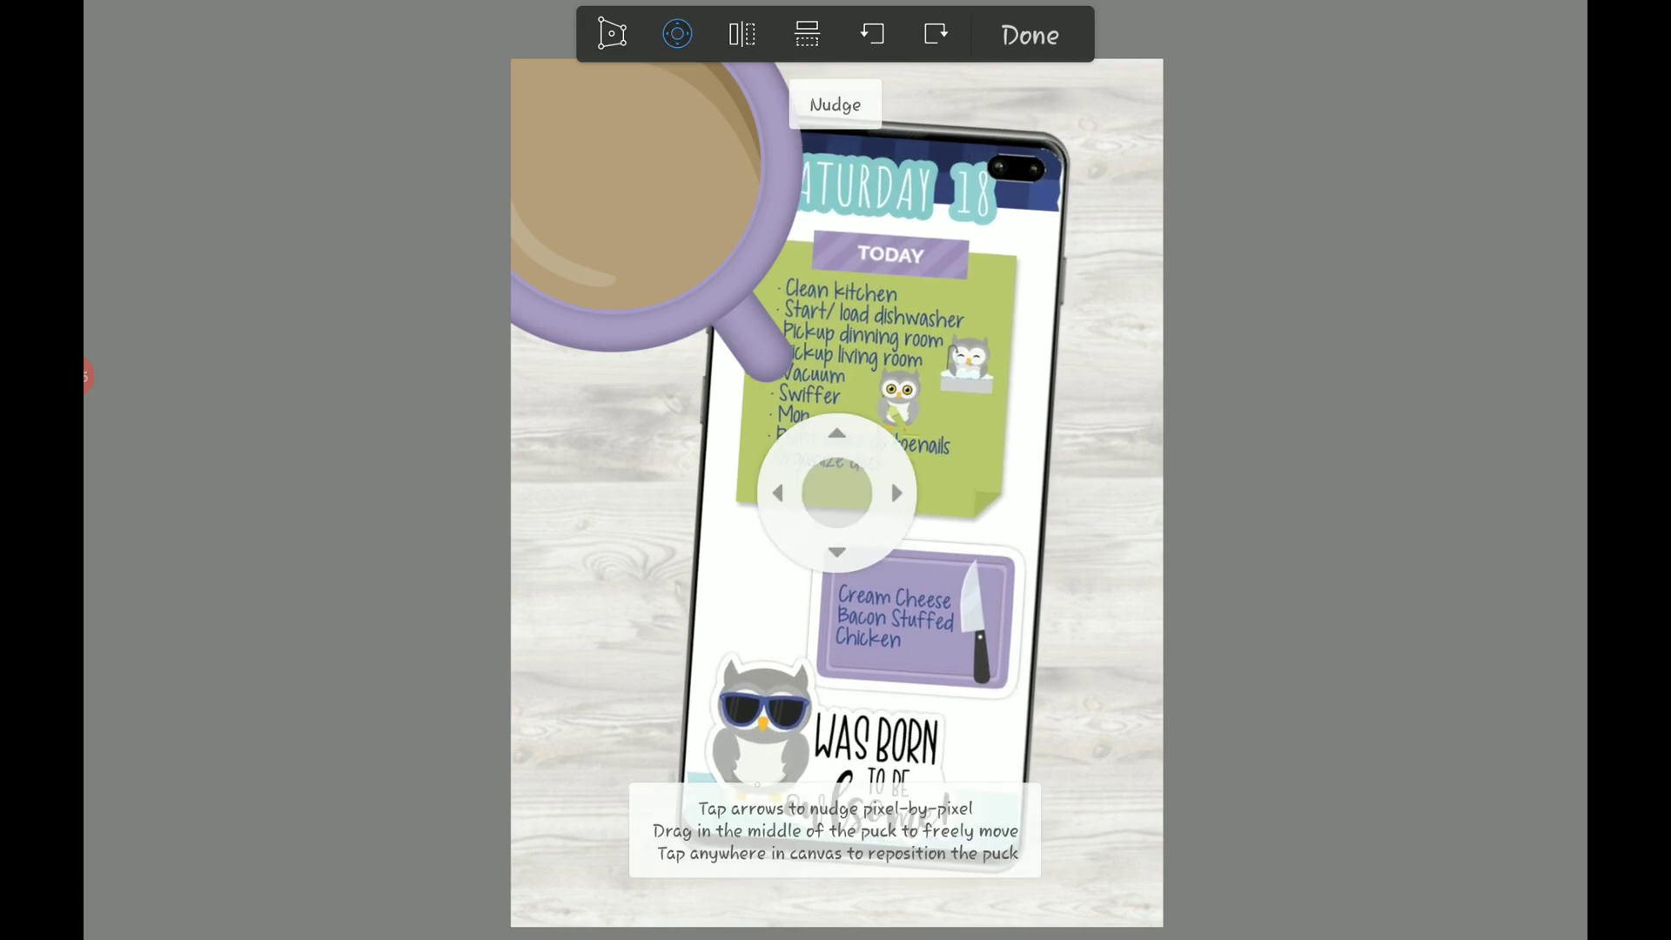
pyautogui.click(672, 692)
pyautogui.moveTo(671, 690); pyautogui.dragTo(763, 696)
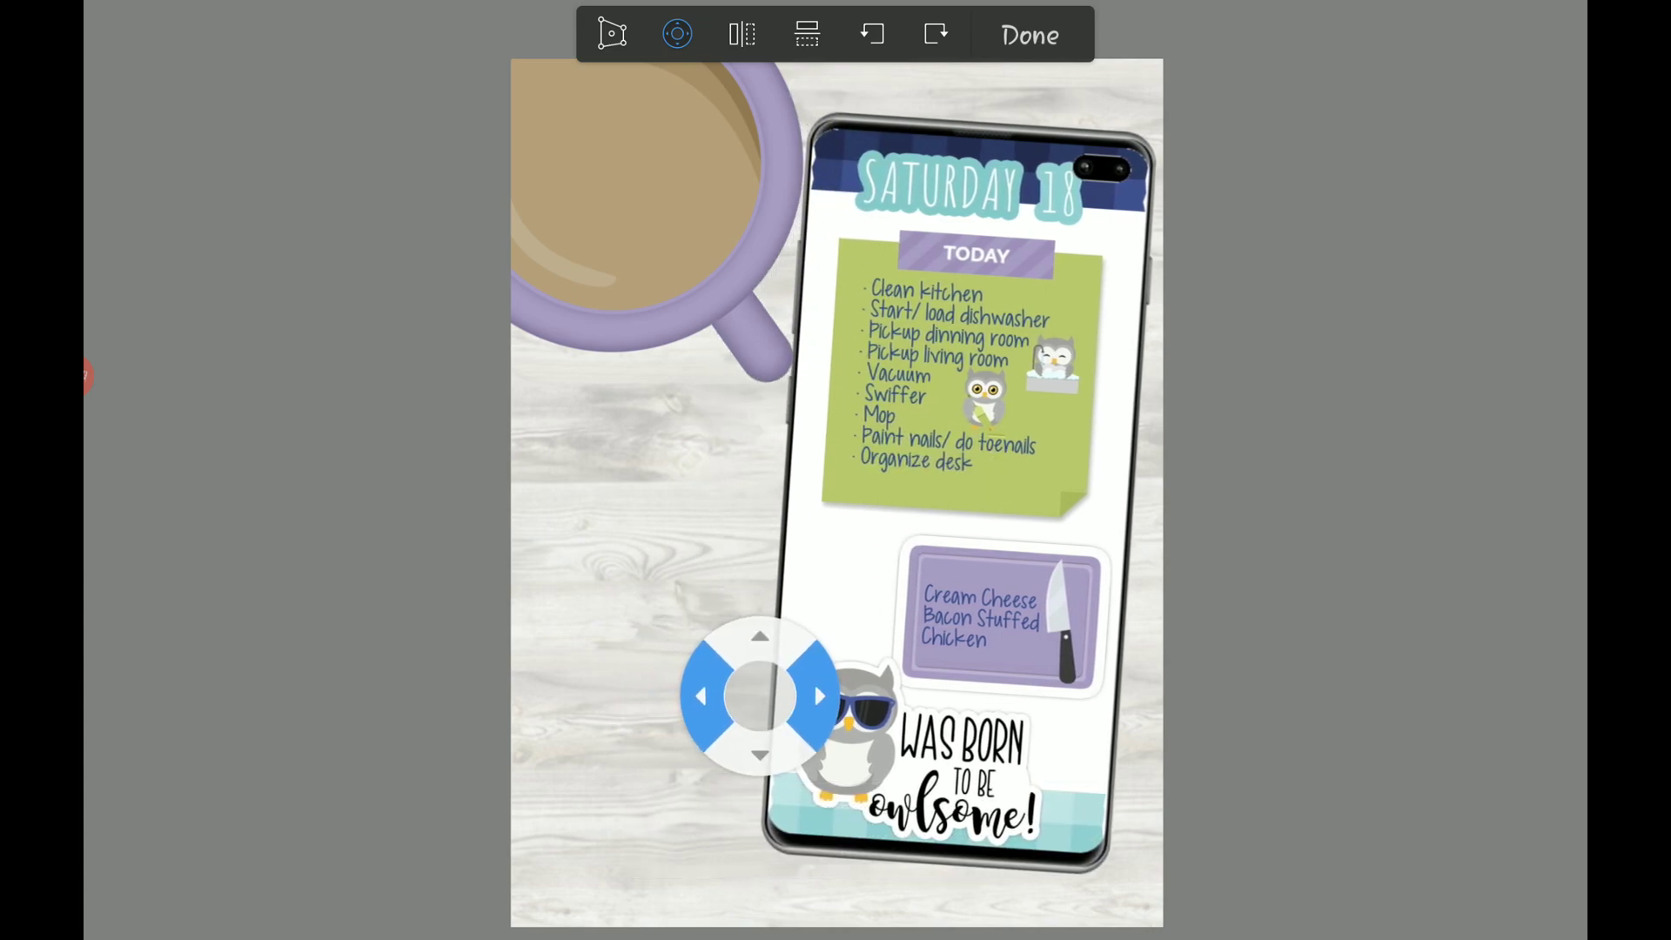
pyautogui.click(1370, 228)
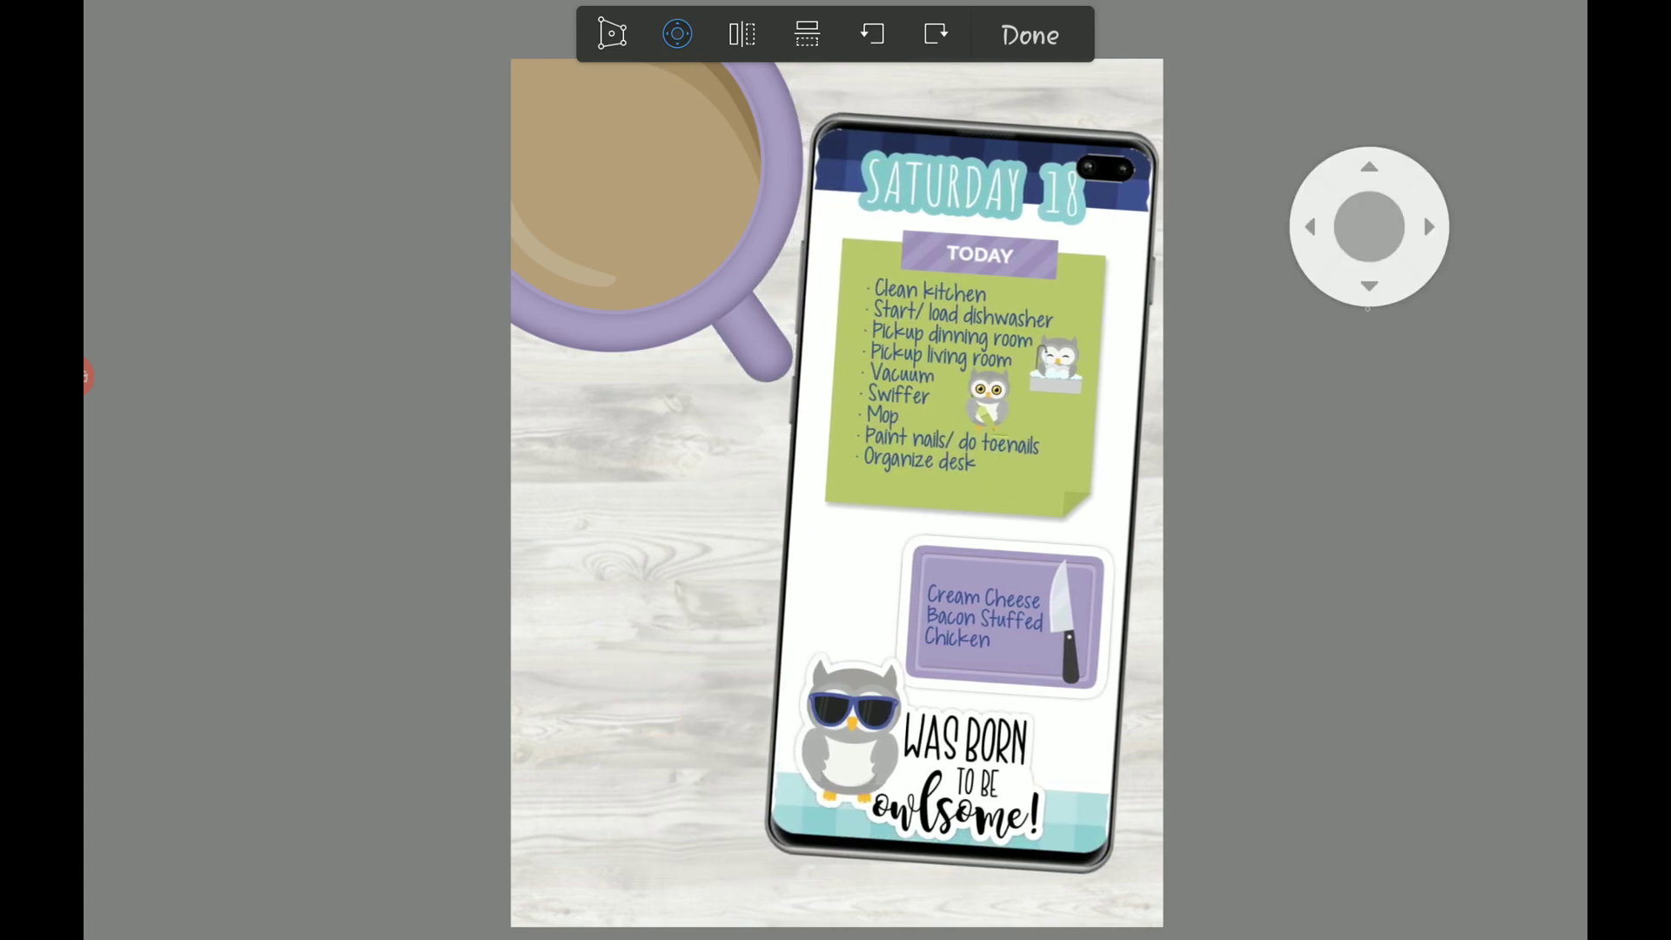
pyautogui.moveTo(1370, 227); pyautogui.dragTo(1370, 212)
pyautogui.click(1030, 35)
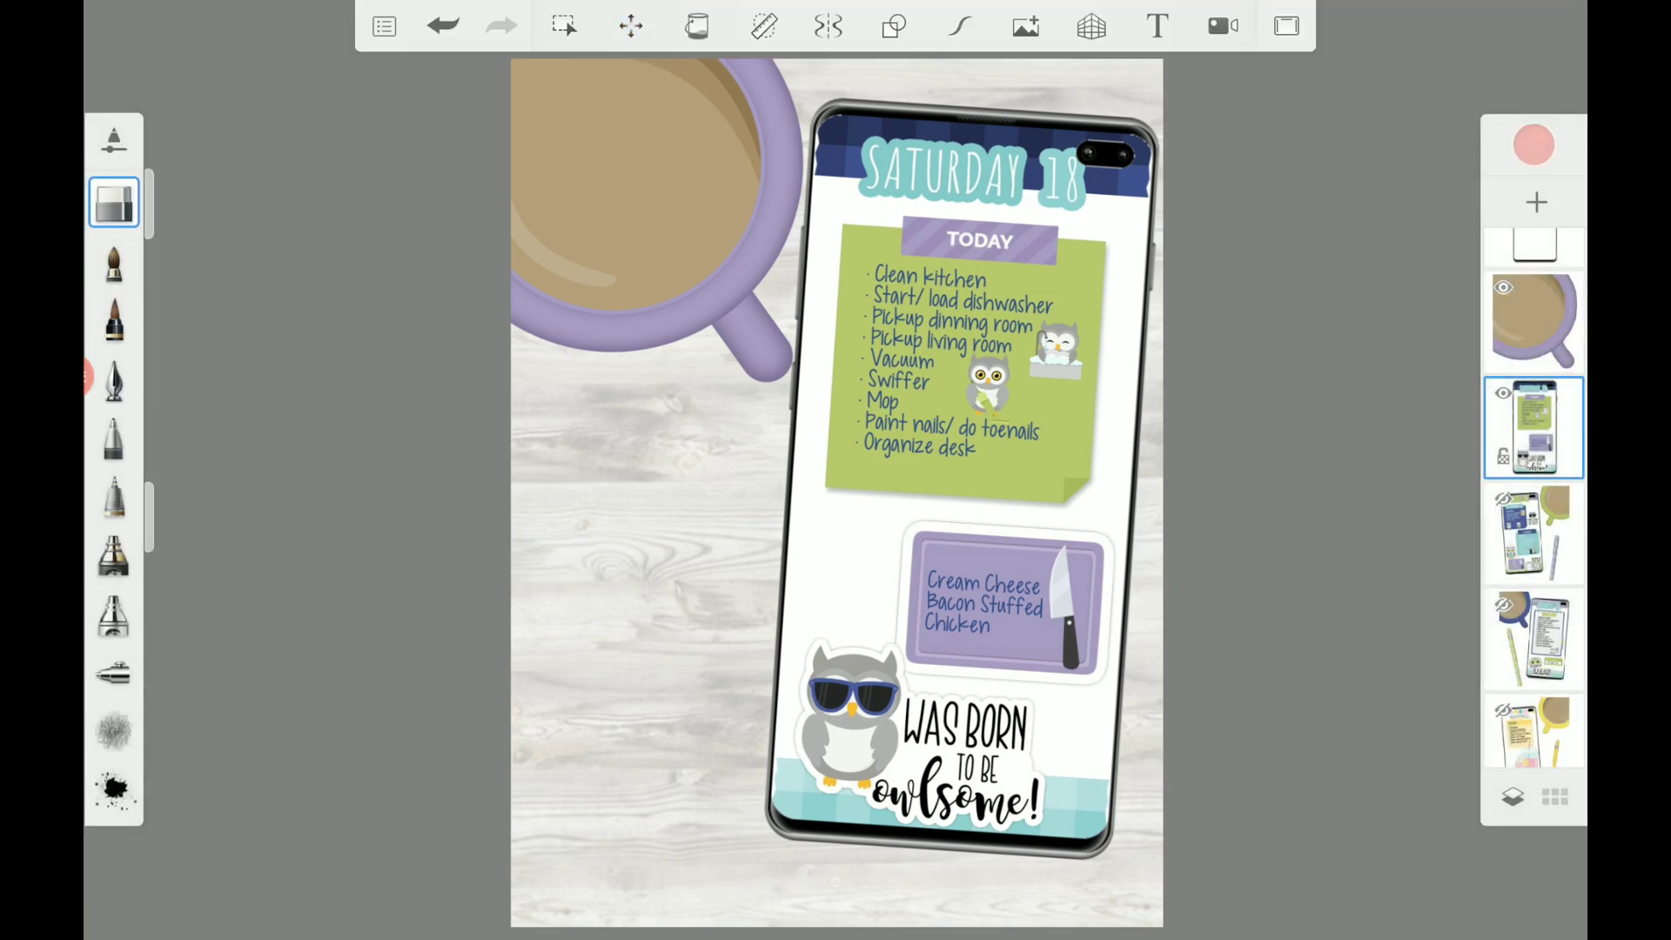
# Nudge the phone layer slightly left and commit the adjustment.
pyautogui.click(634, 25)
pyautogui.click(678, 33)
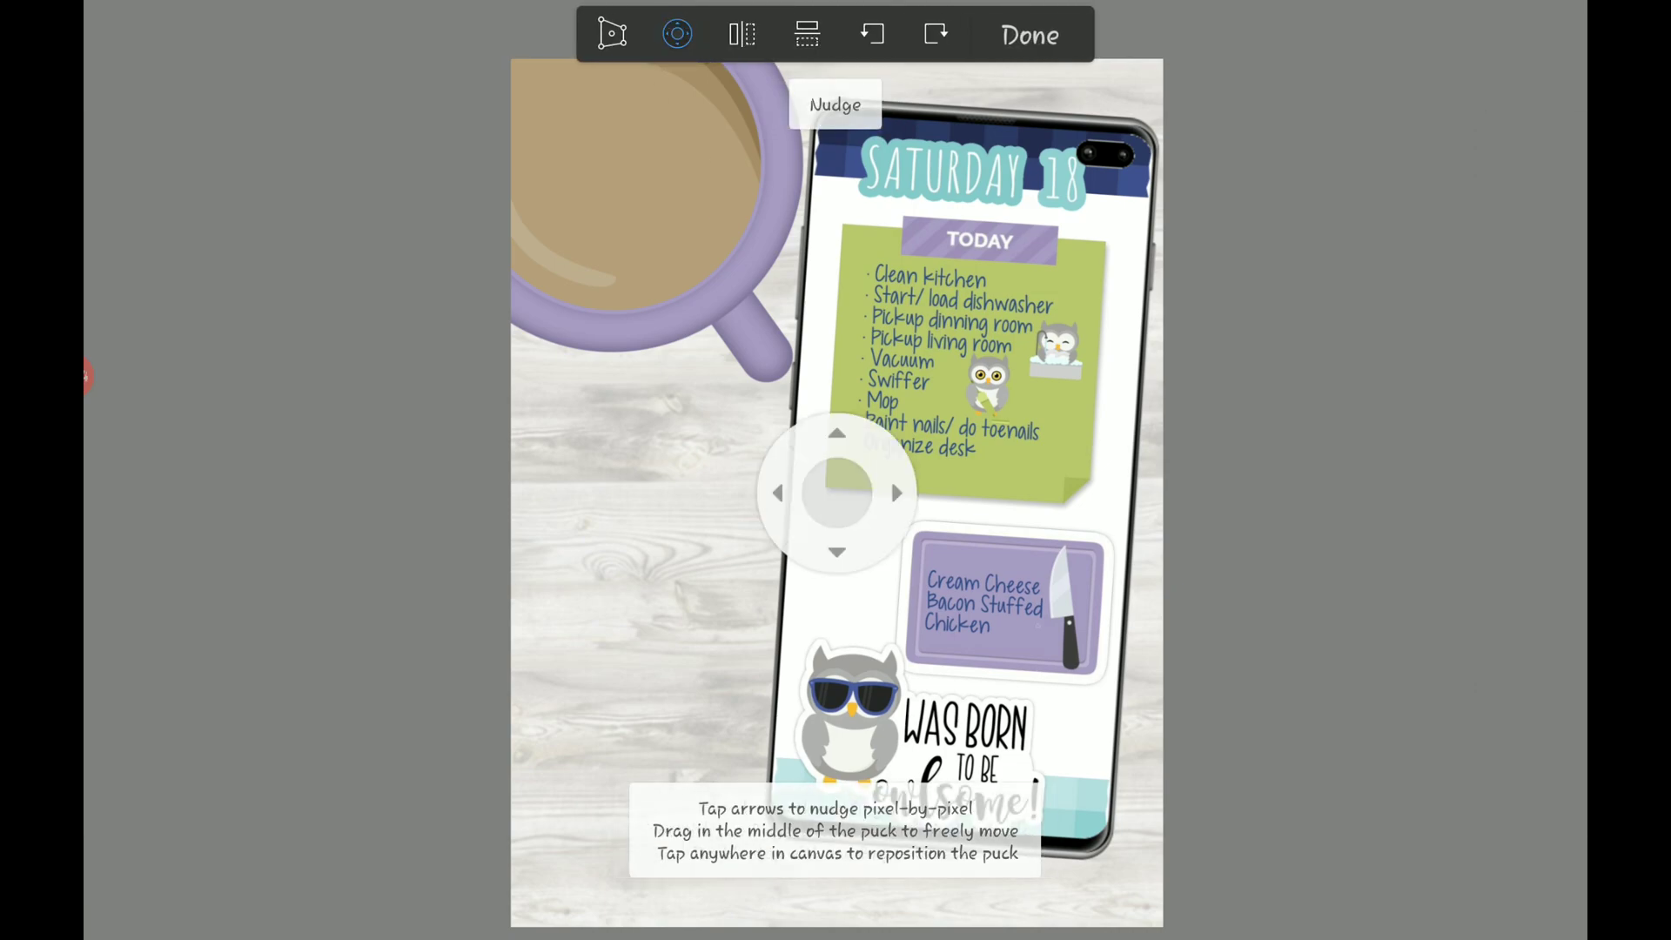
pyautogui.click(1032, 630)
pyautogui.moveTo(1032, 631); pyautogui.dragTo(1015, 631)
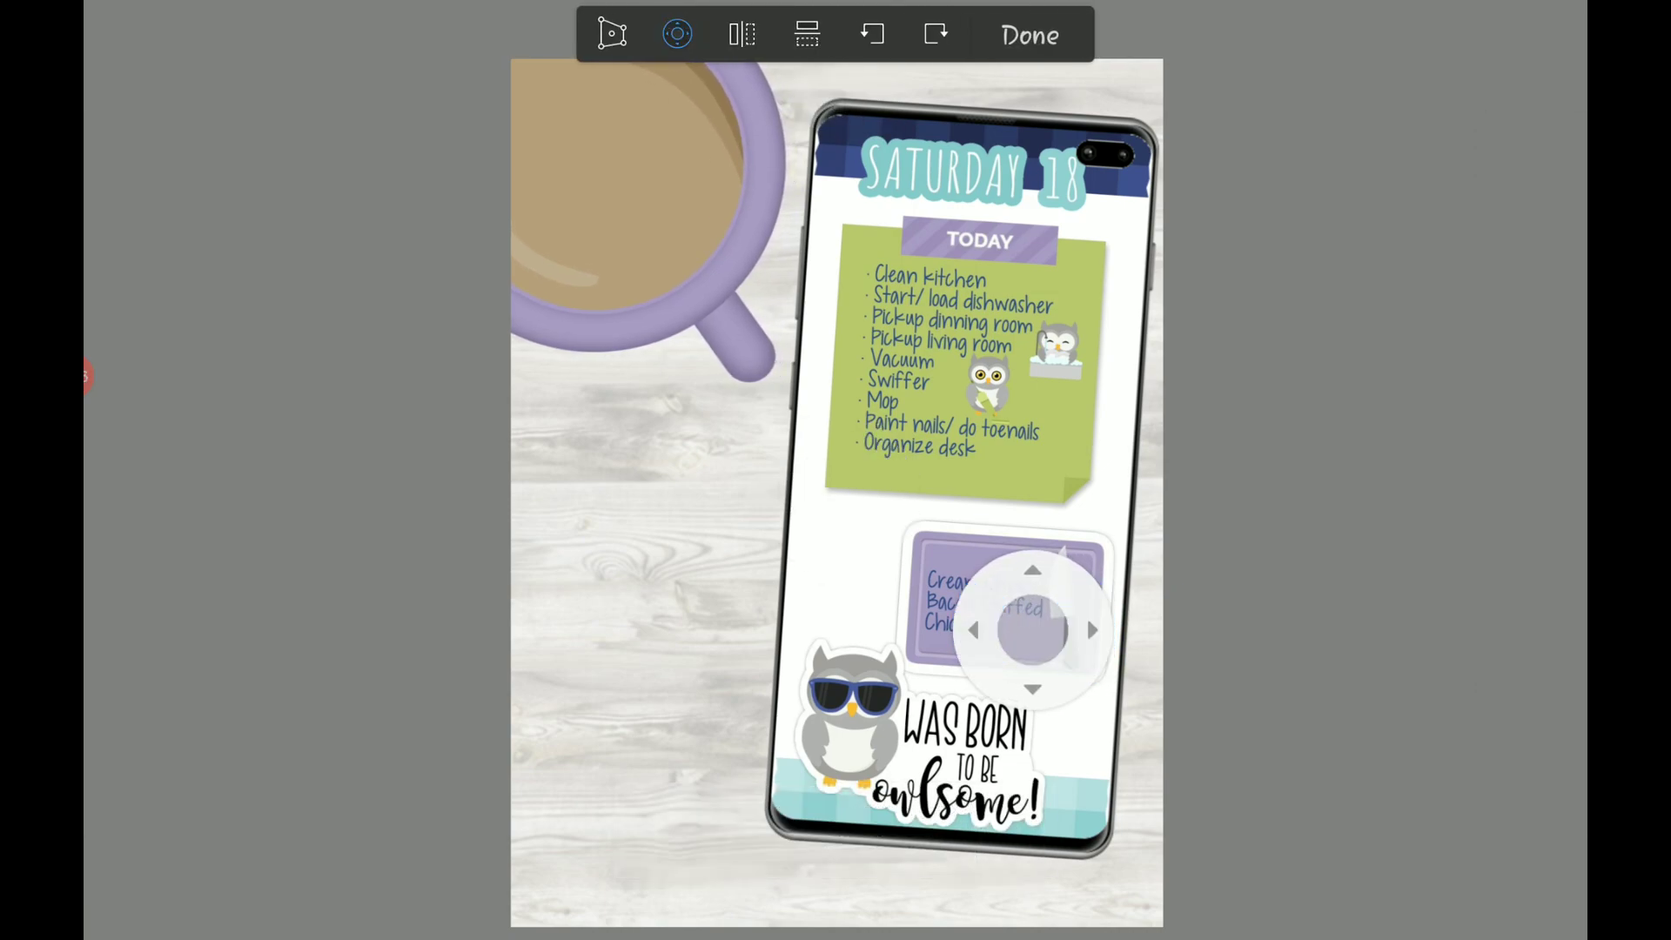
pyautogui.click(1031, 36)
# Nudge the phone layer a few pixels down and left, then commit its final position.
pyautogui.click(631, 24)
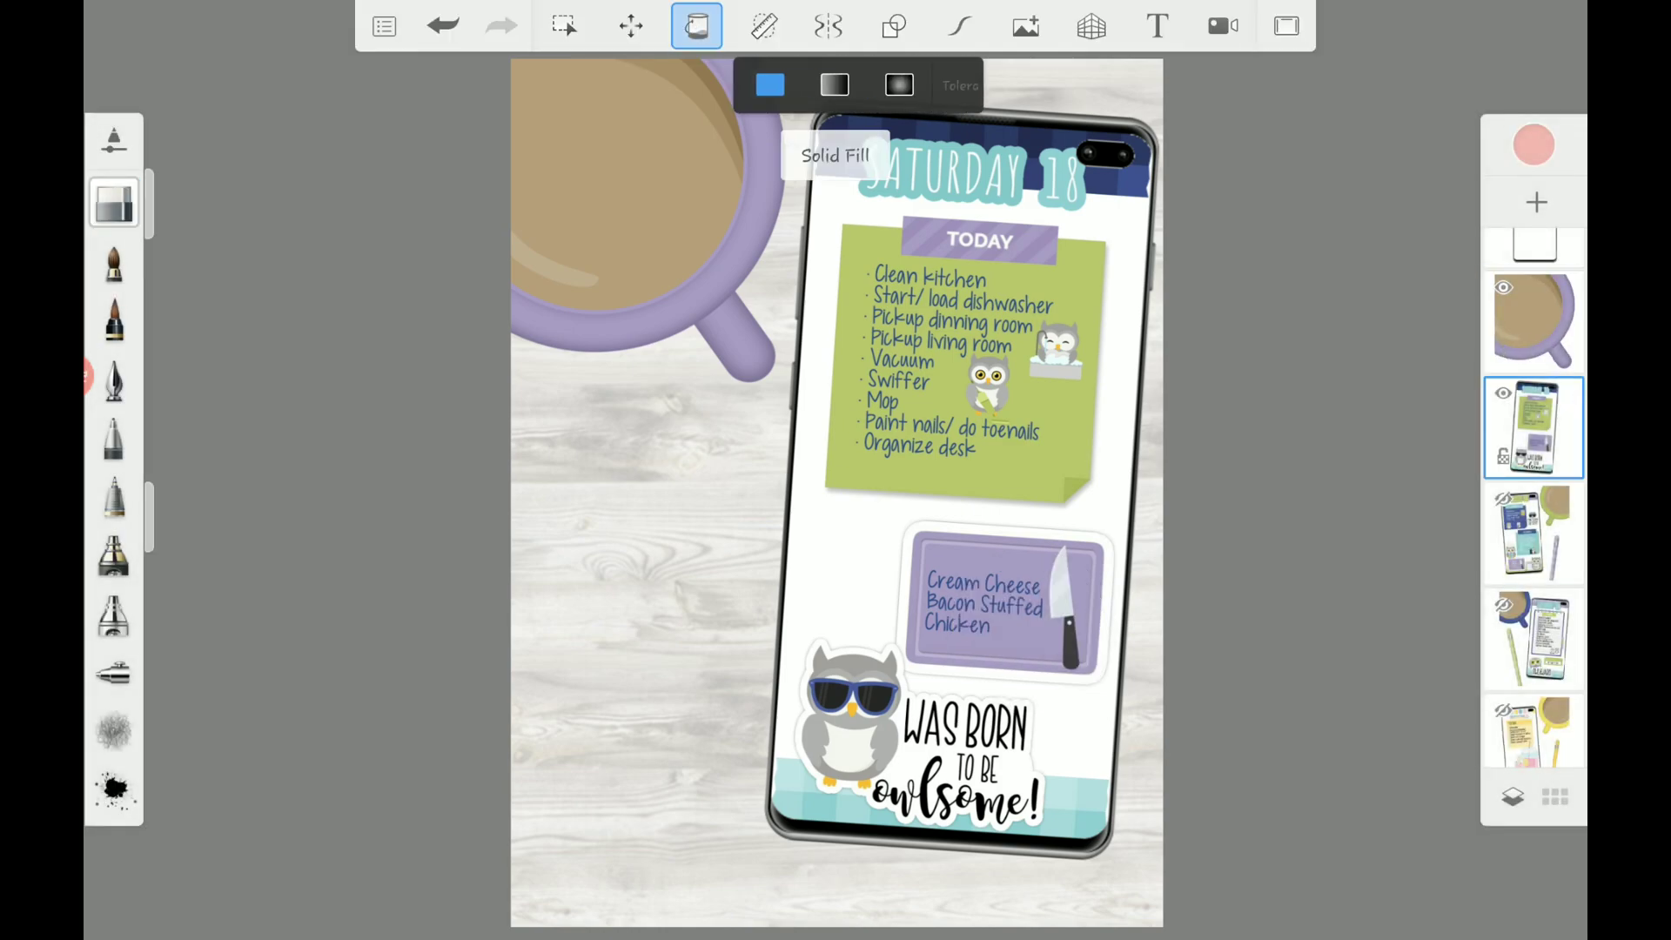
pyautogui.click(677, 34)
pyautogui.click(1257, 666)
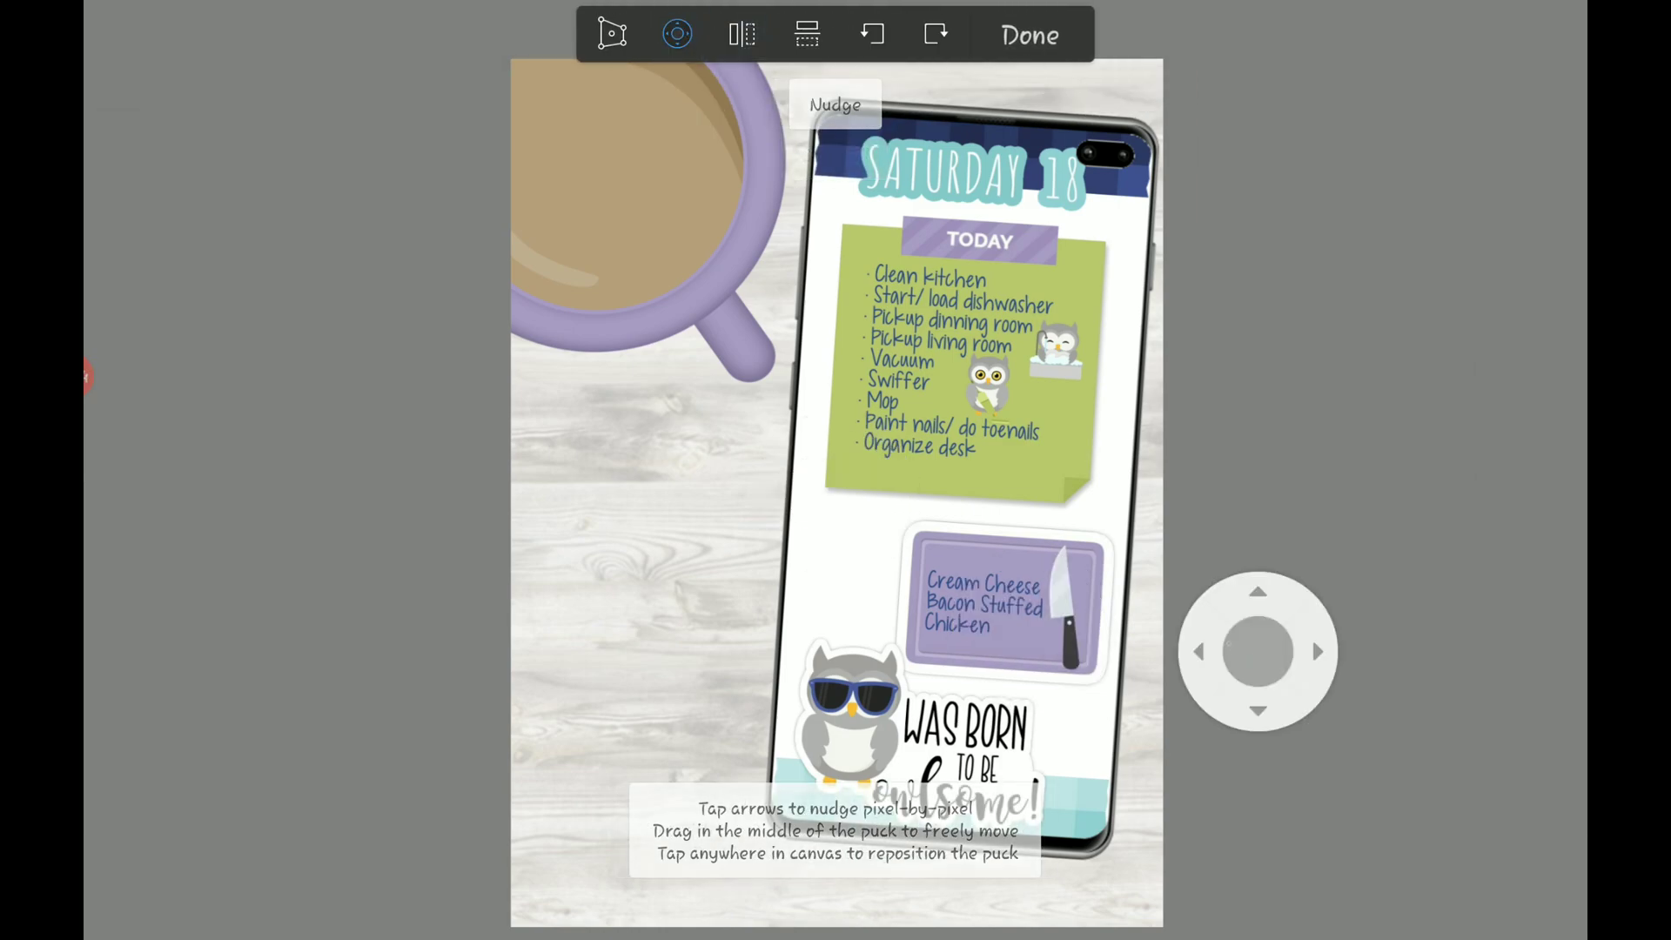
pyautogui.moveTo(1258, 666)
pyautogui.mouseDown()
pyautogui.moveTo(1258, 681)
pyautogui.moveTo(1259, 586)
pyautogui.mouseUp()
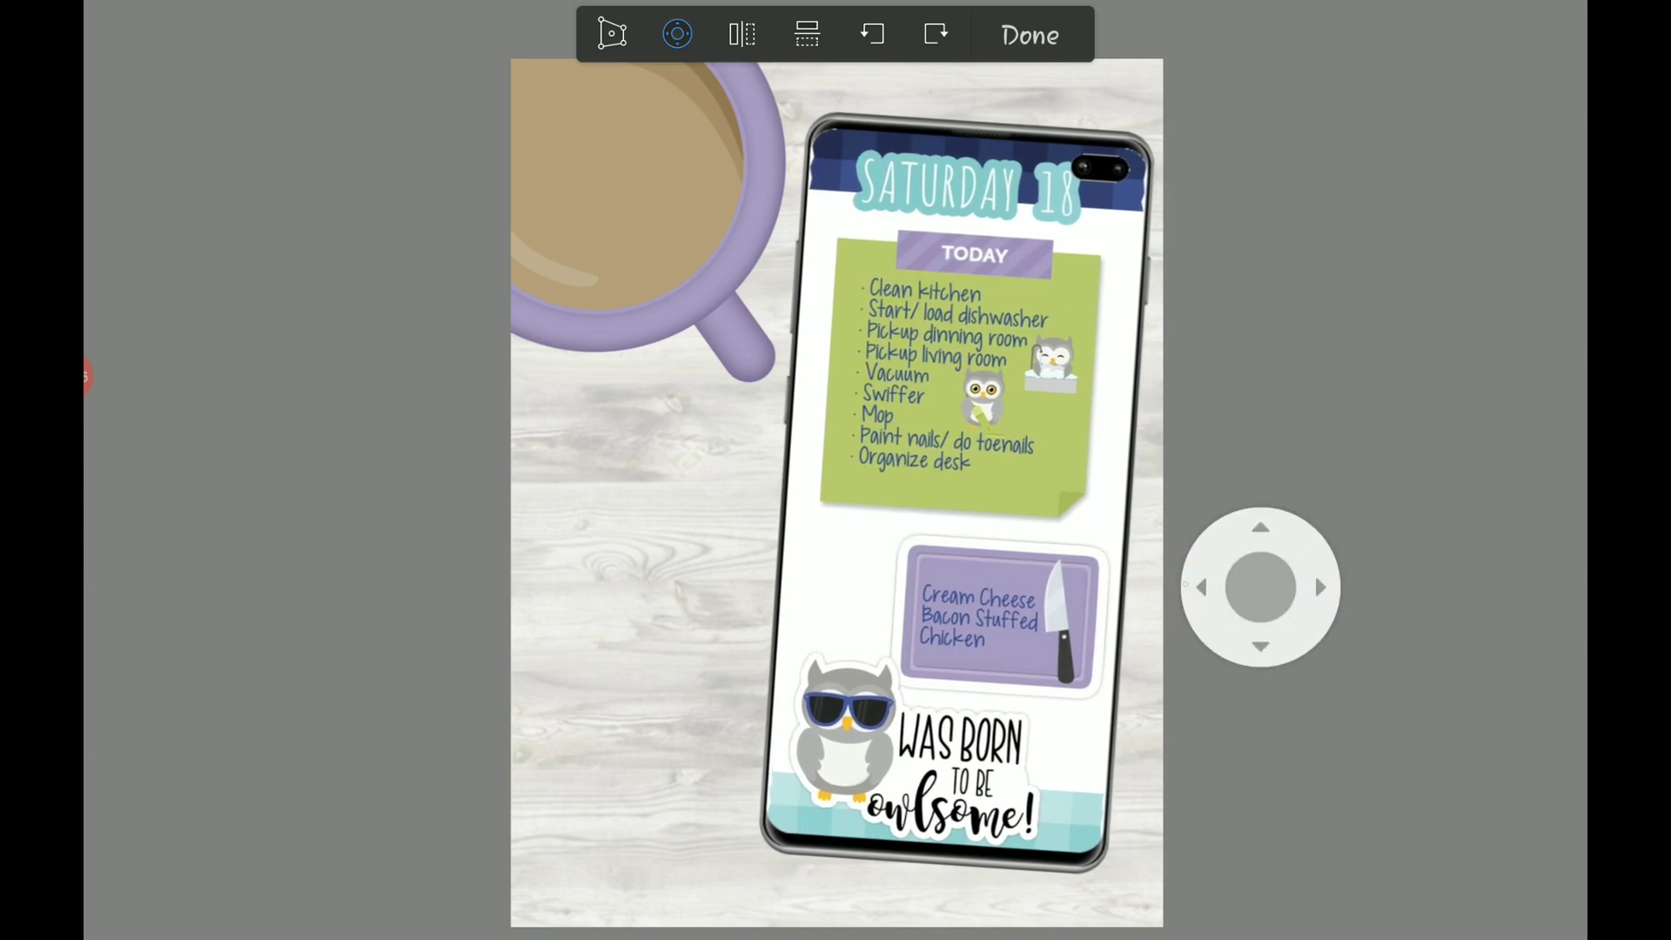
pyautogui.click(1203, 587)
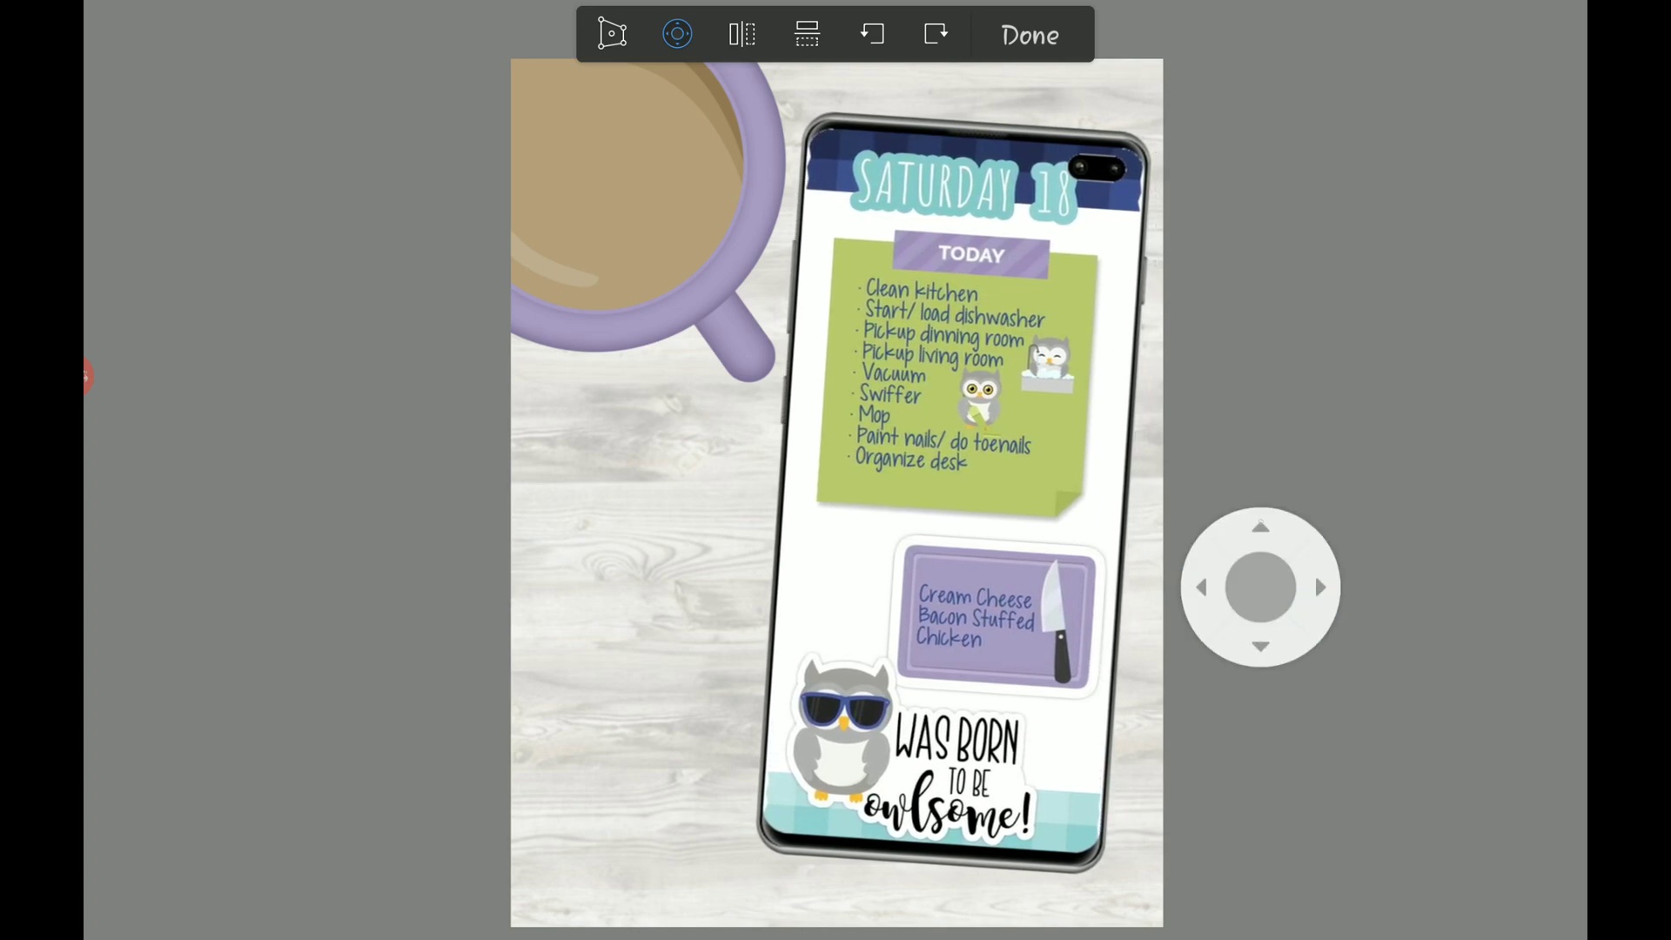
pyautogui.click(1260, 528)
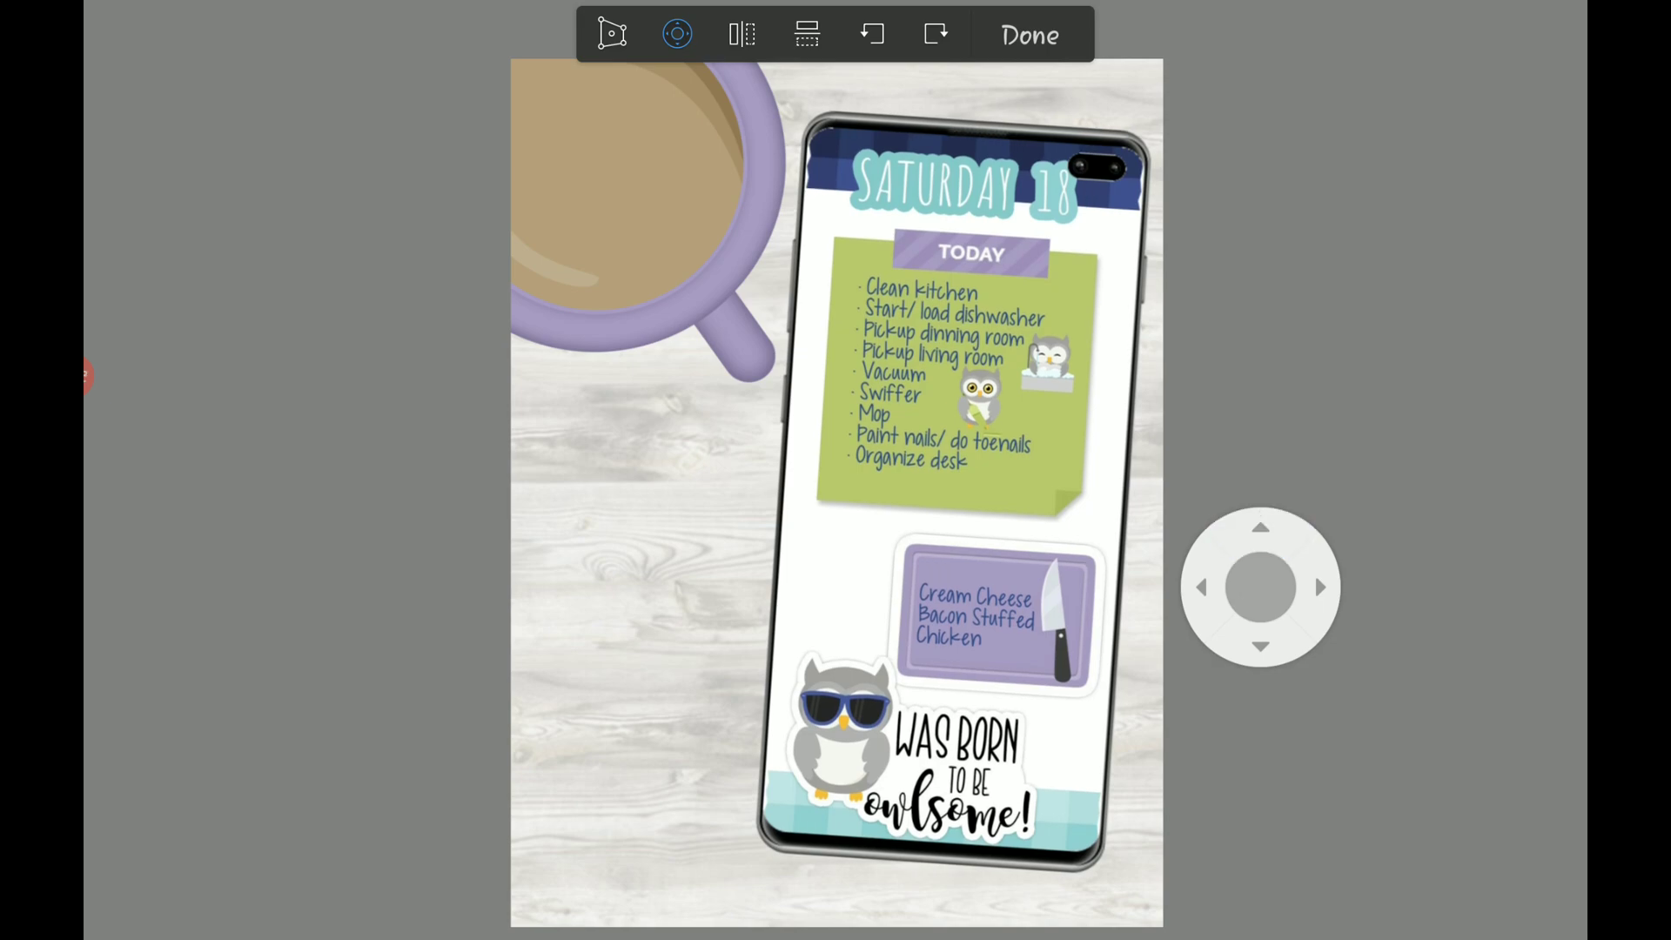
pyautogui.click(1031, 35)
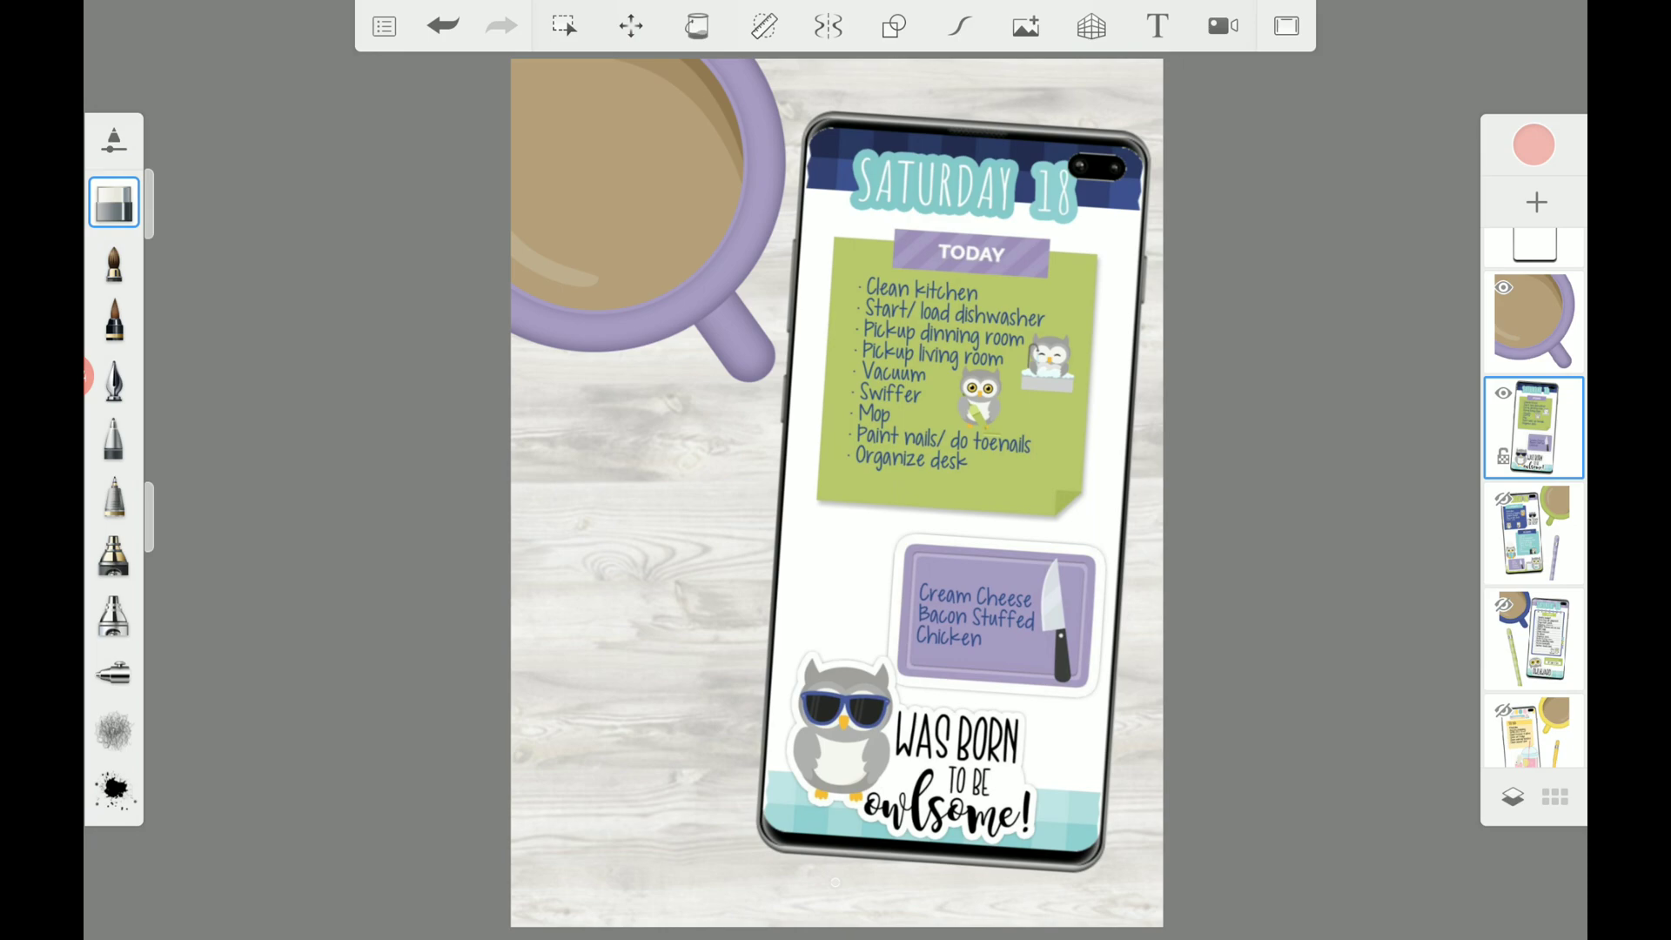
pyautogui.scroll(-2, 1534, 496)
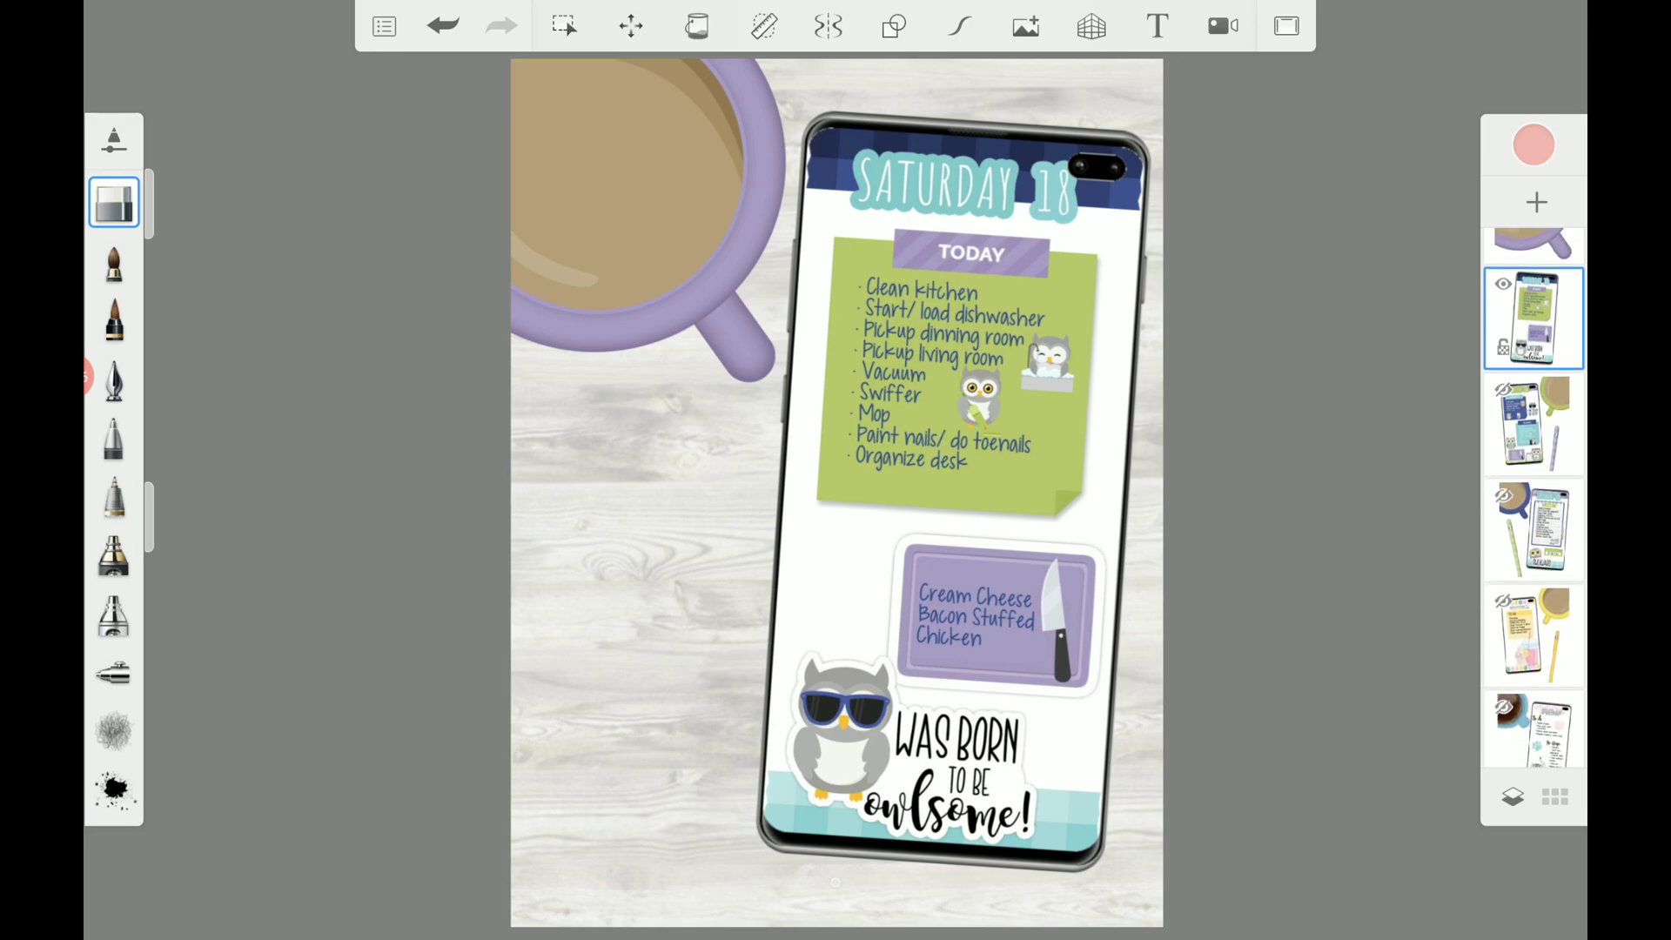
pyautogui.scroll(1, 1535, 496)
pyautogui.scroll(2, 1535, 497)
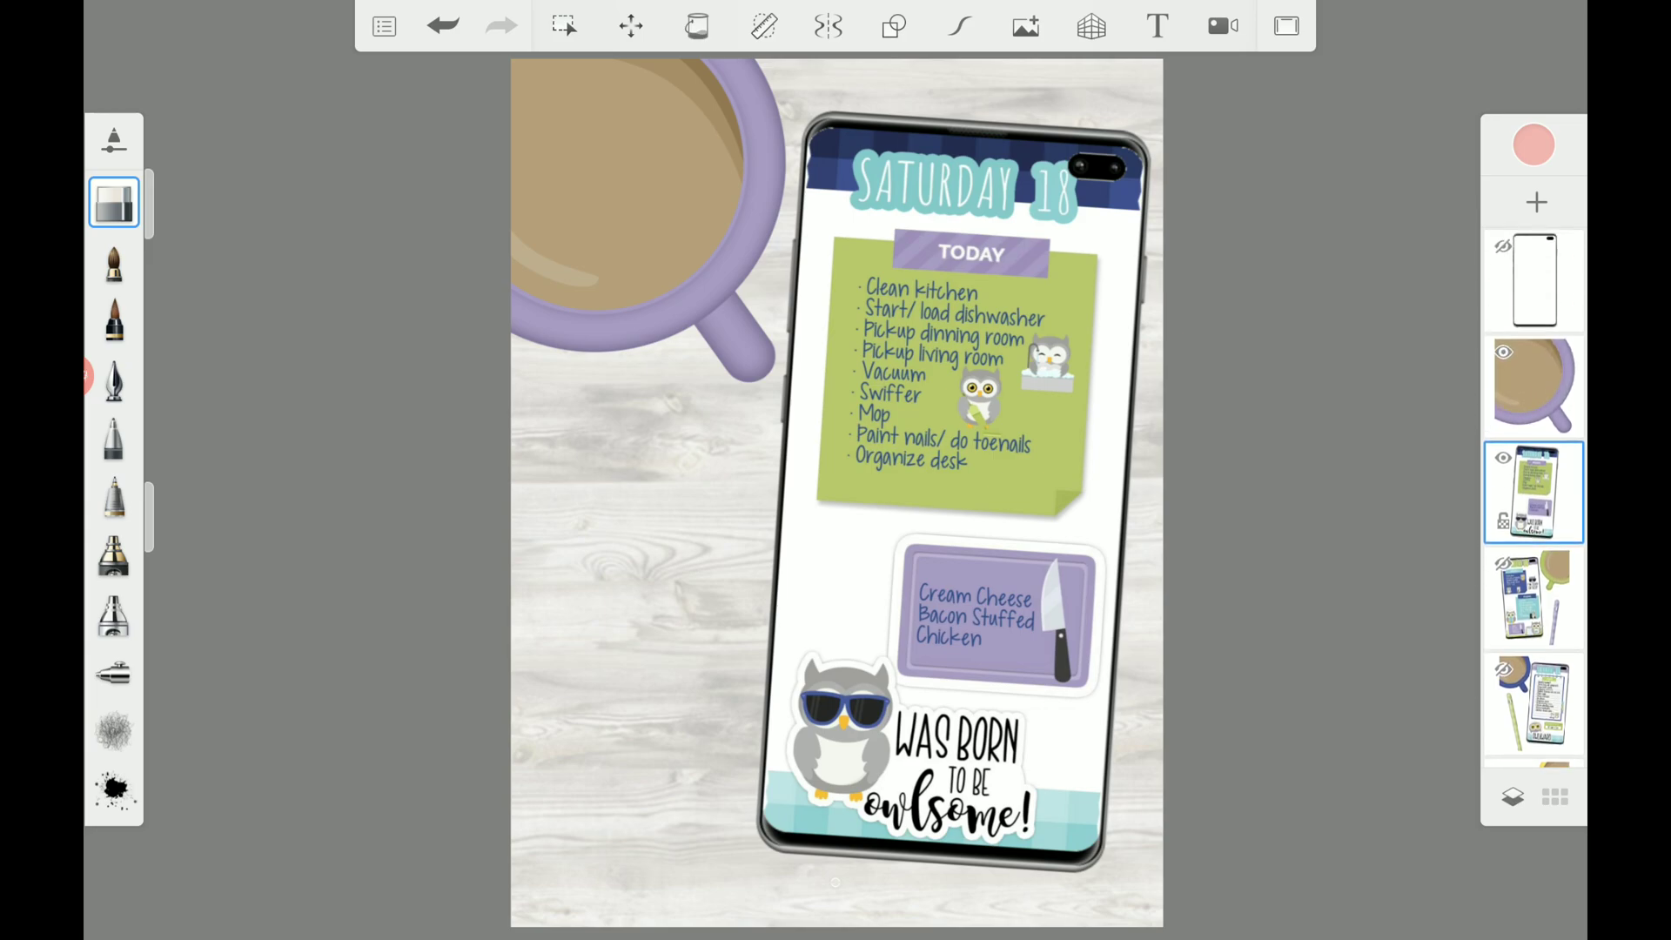
# Import an image, browsing to DCPDigitals > Monthly sets > Owl Obsession Apr20 > Styluses.
pyautogui.click(1025, 26)
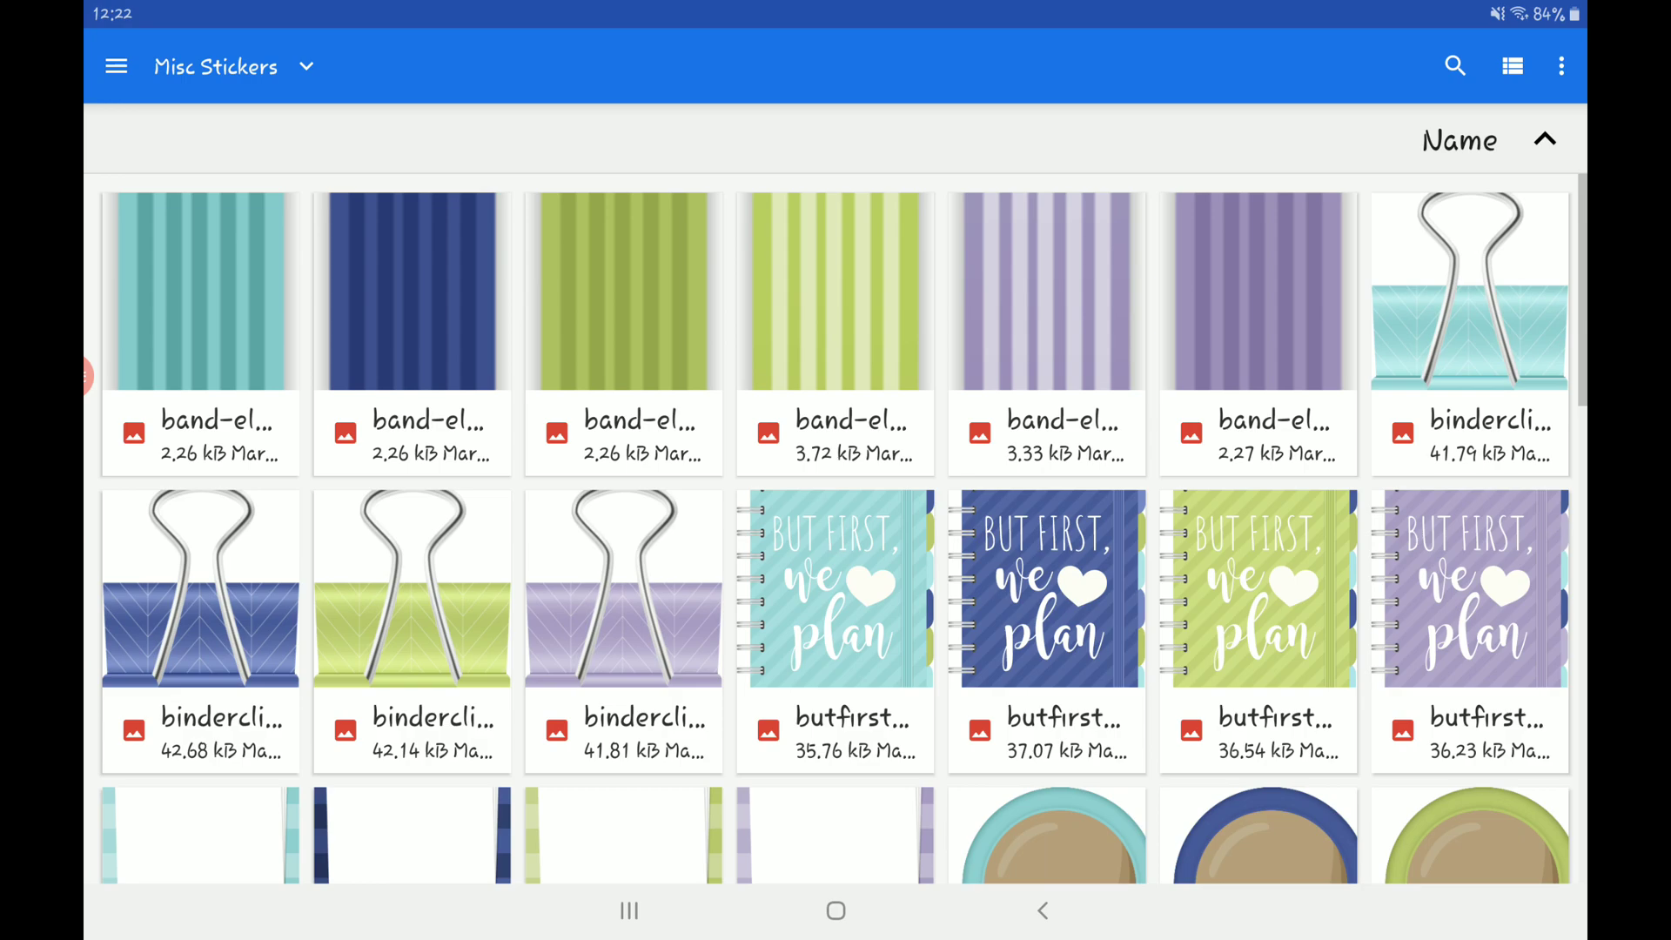
pyautogui.click(1042, 910)
pyautogui.click(1042, 911)
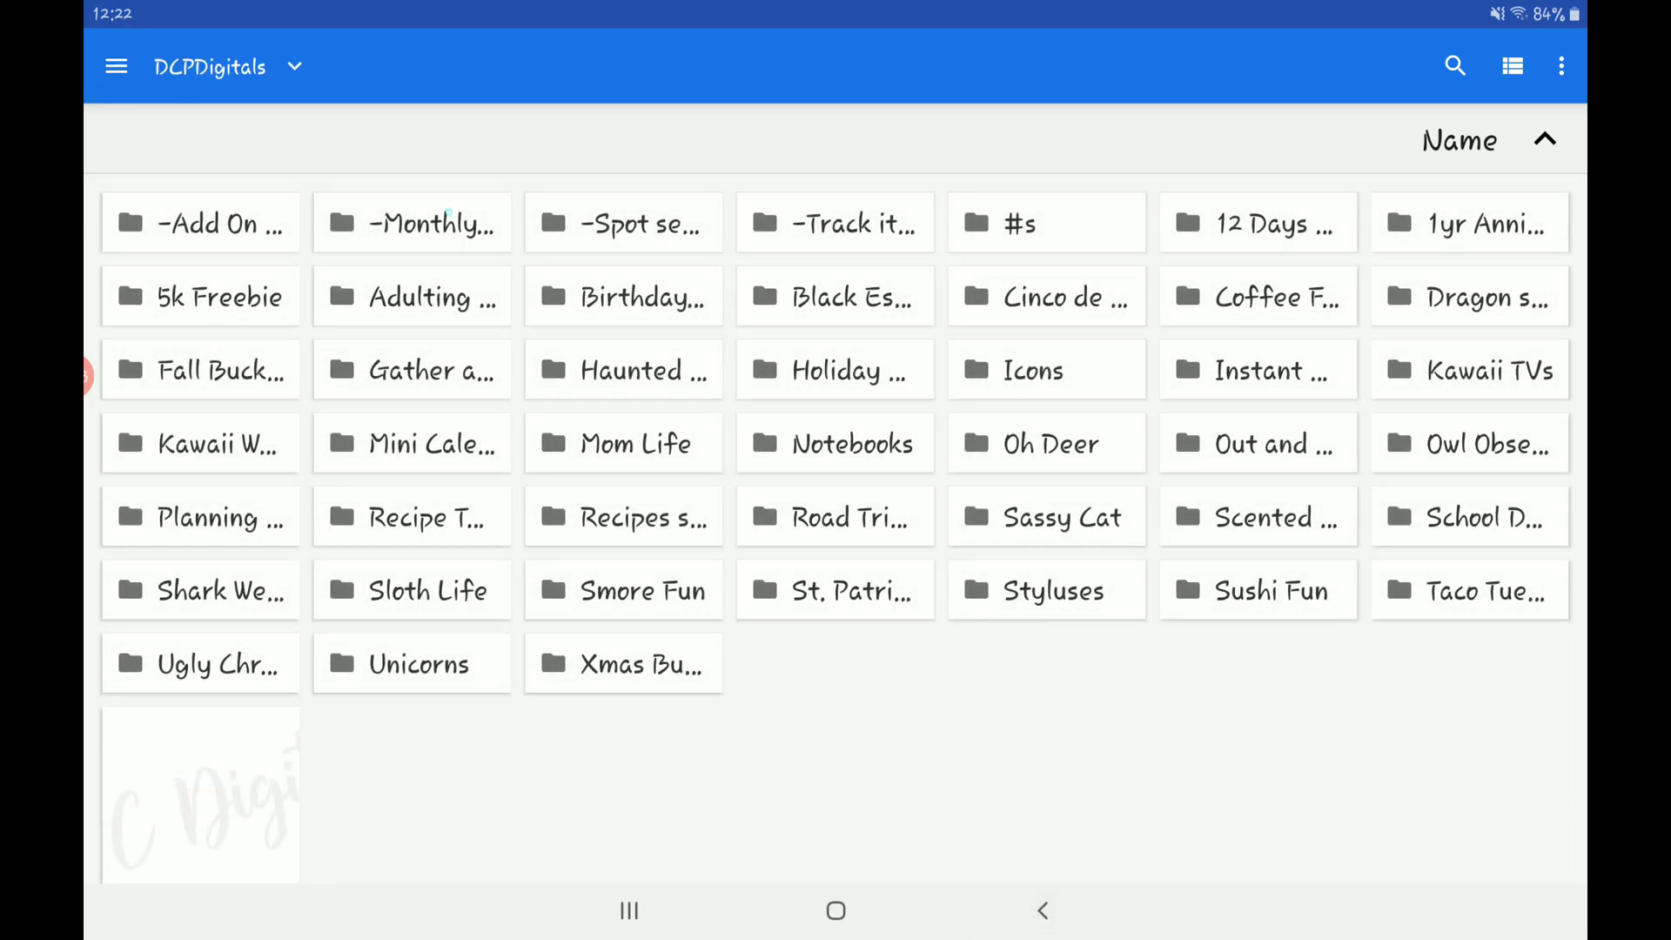
pyautogui.click(413, 224)
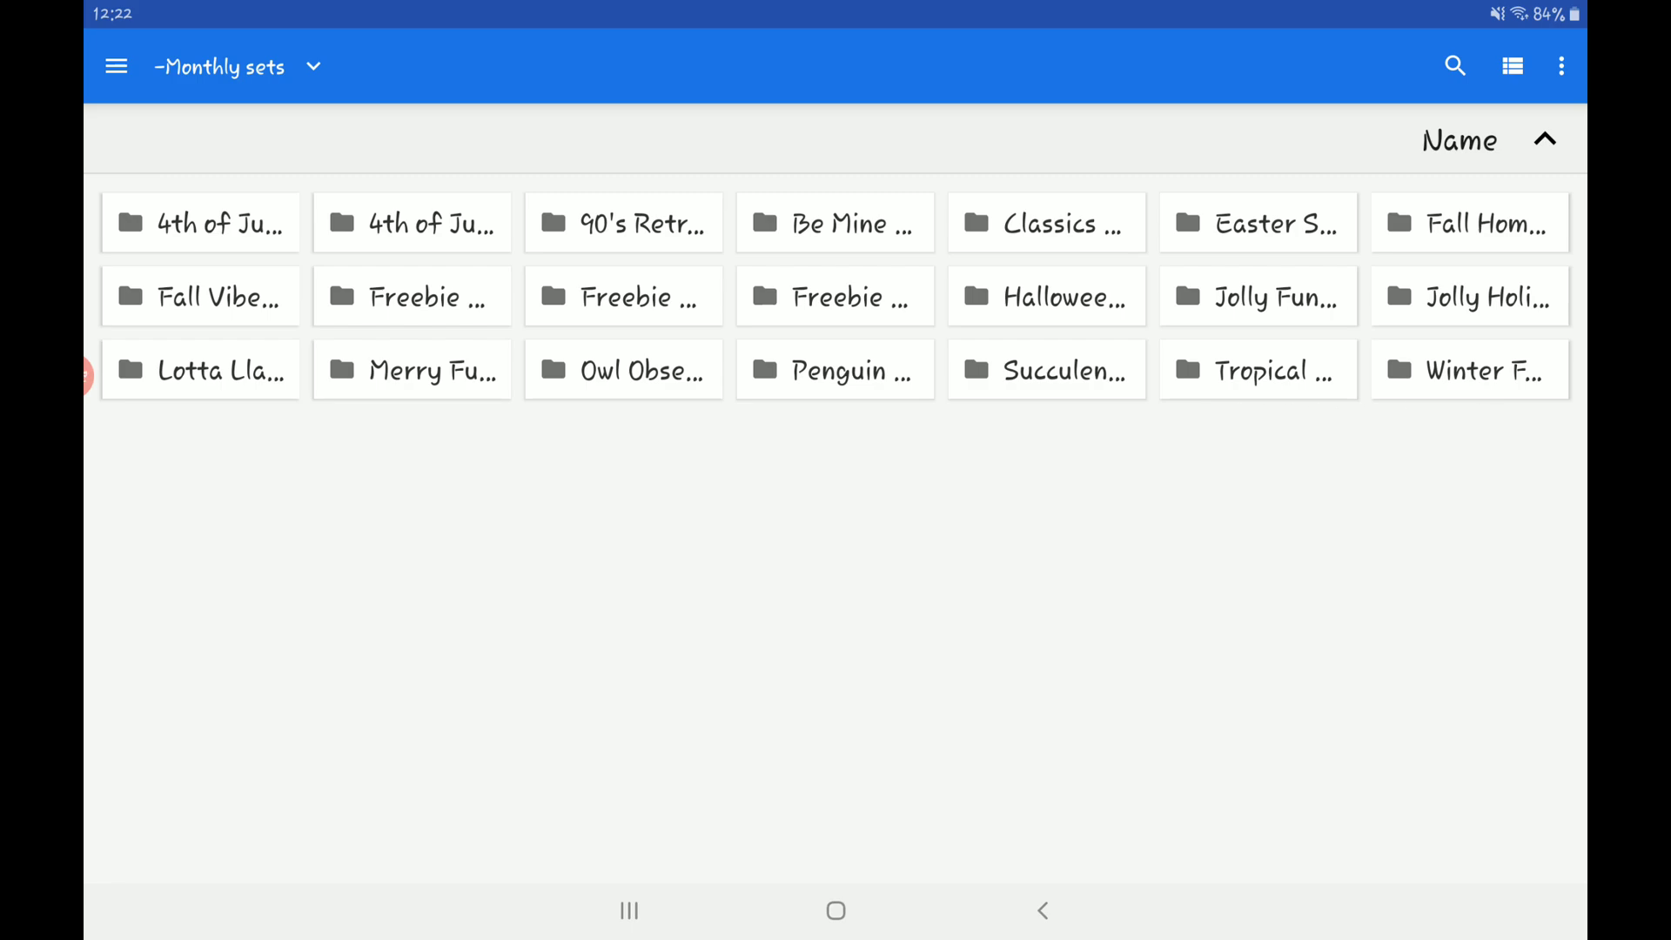
pyautogui.click(646, 392)
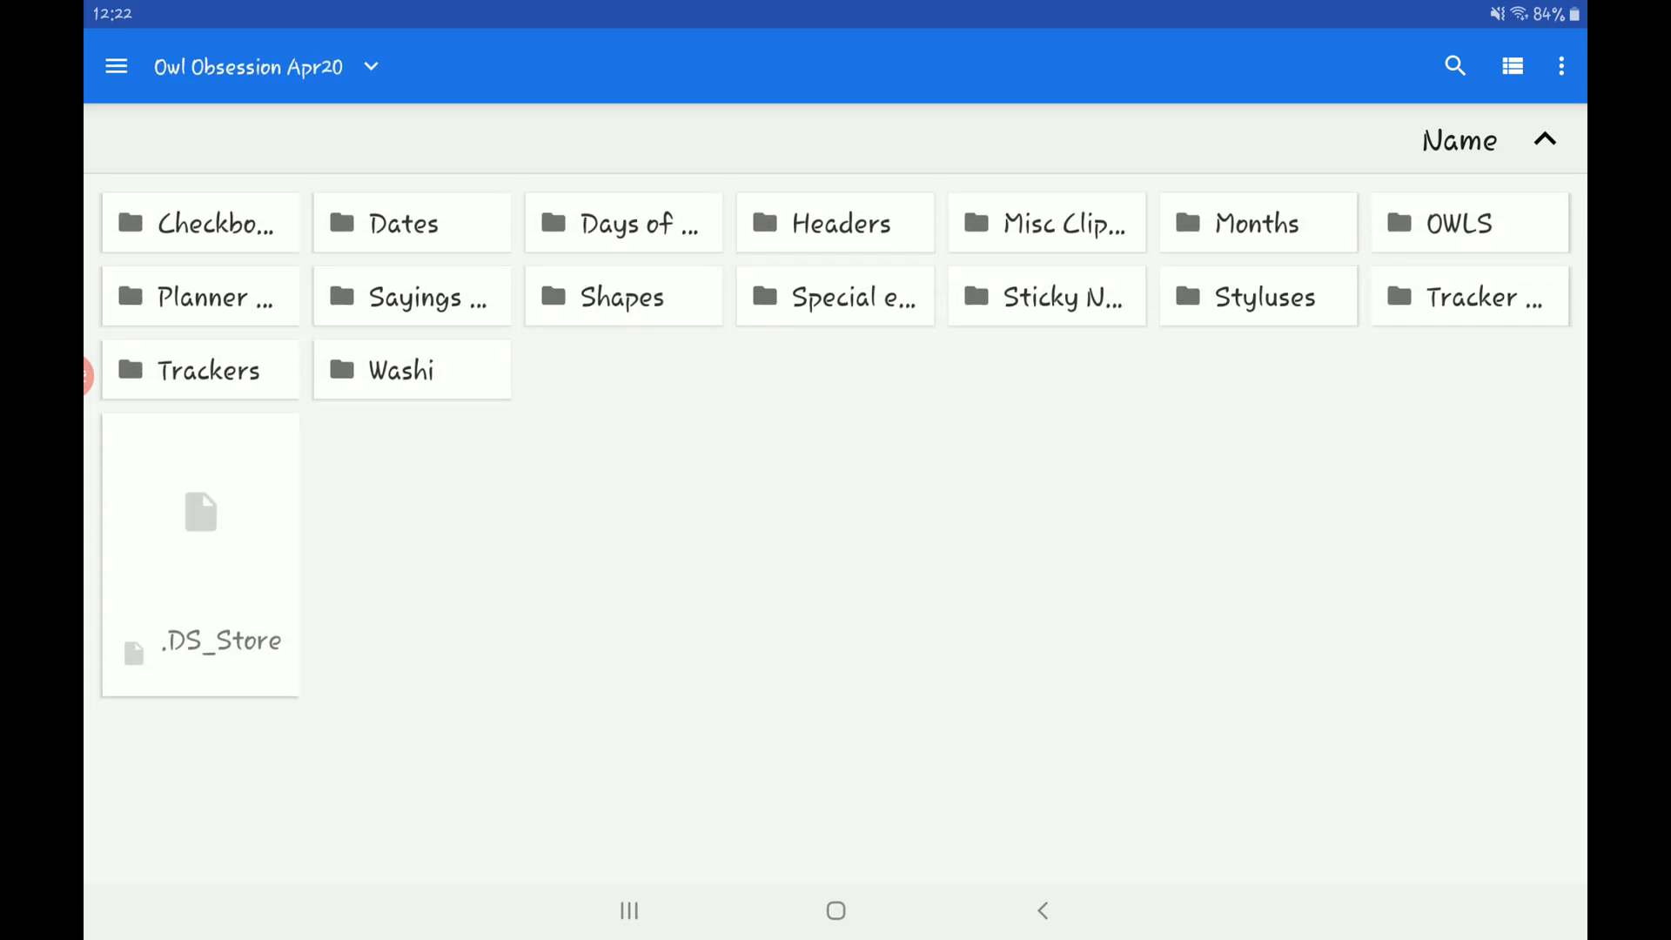
pyautogui.click(1258, 297)
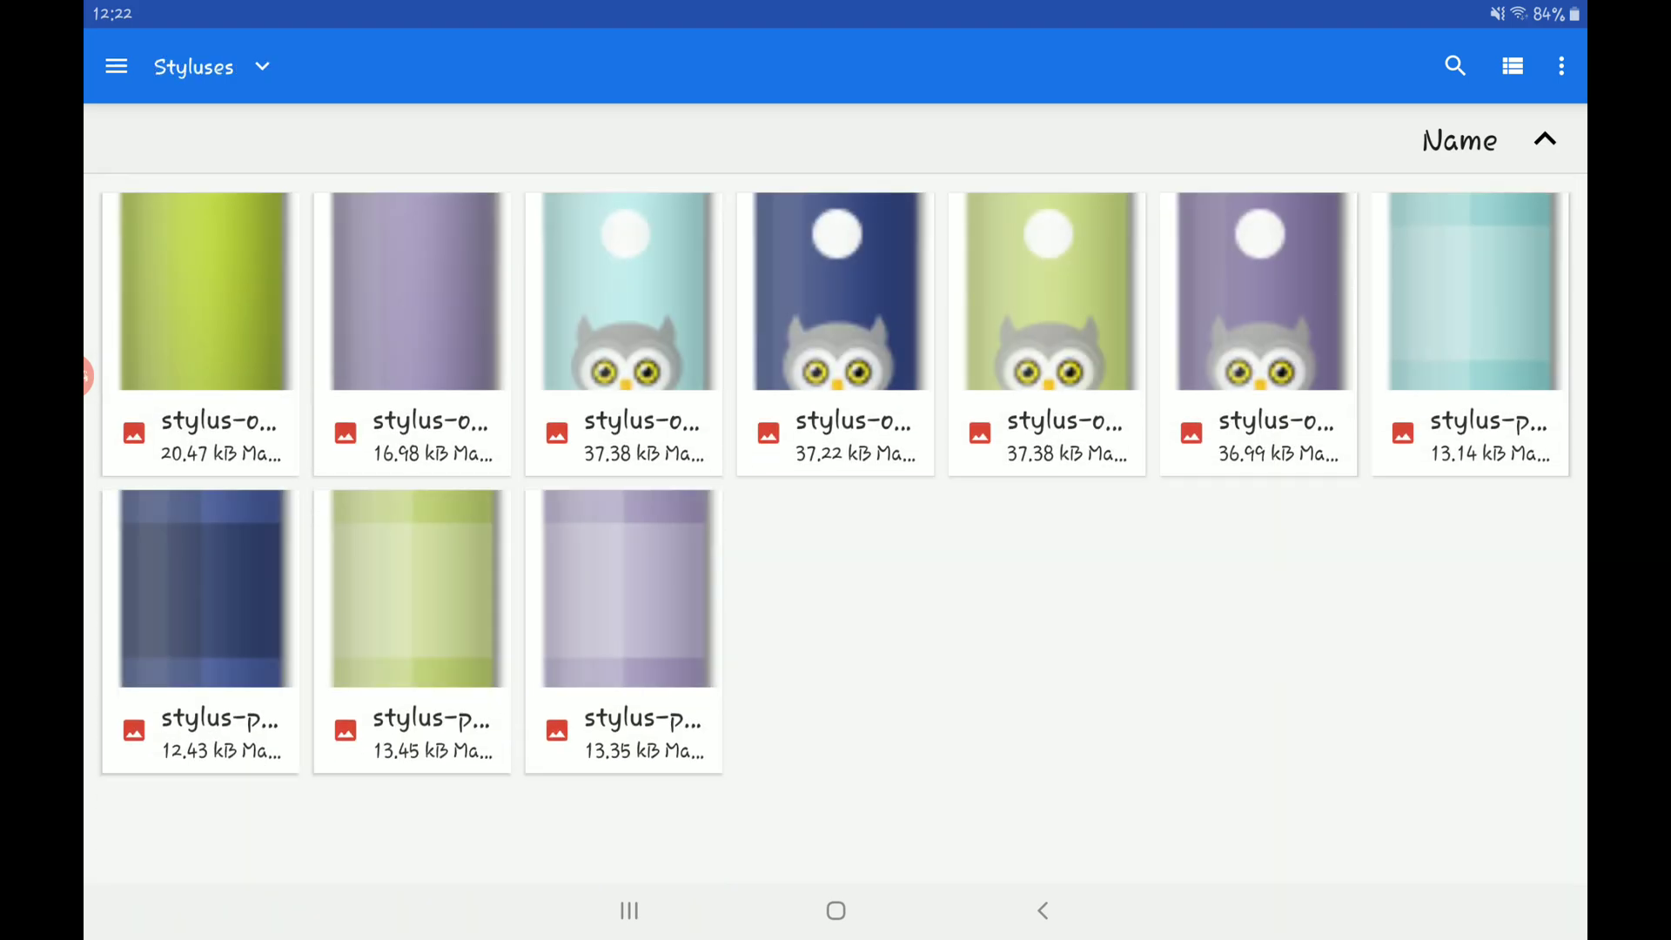
# Insert the navy plaid stylus and enlarge it, placing it left of the phone.
pyautogui.click(203, 587)
pyautogui.moveTo(836, 497); pyautogui.dragTo(640, 673)
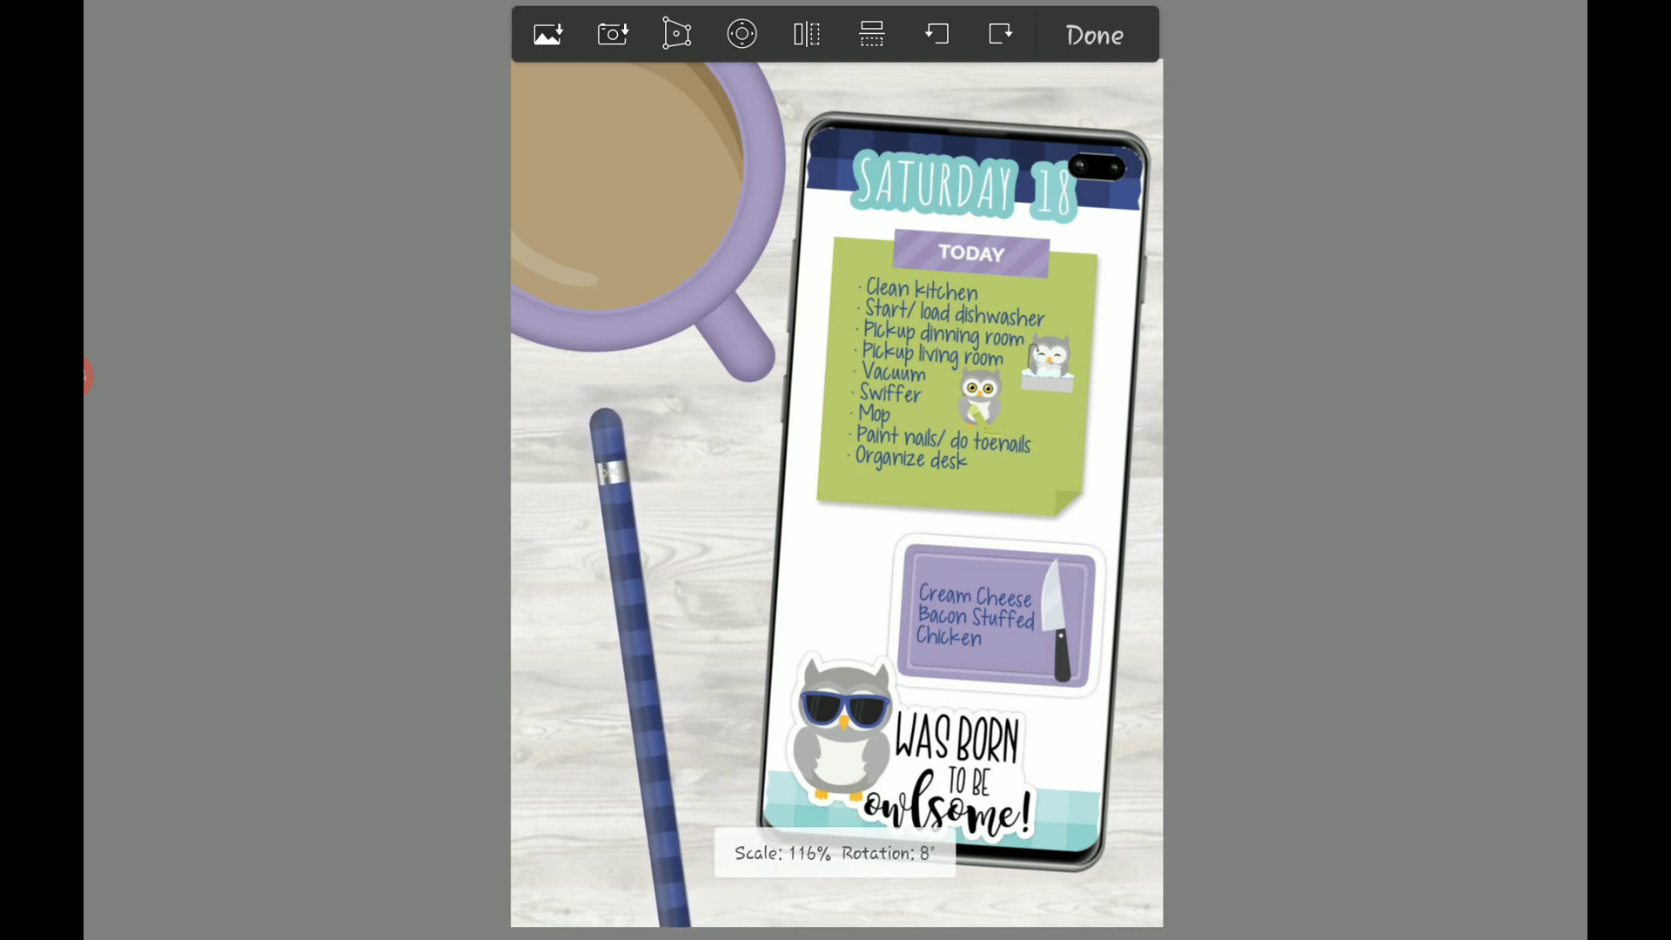
# Shrink and straighten the stylus slightly and commit its placement below the mug.
pyautogui.moveTo(641, 666); pyautogui.dragTo(629, 672)
pyautogui.click(1094, 35)
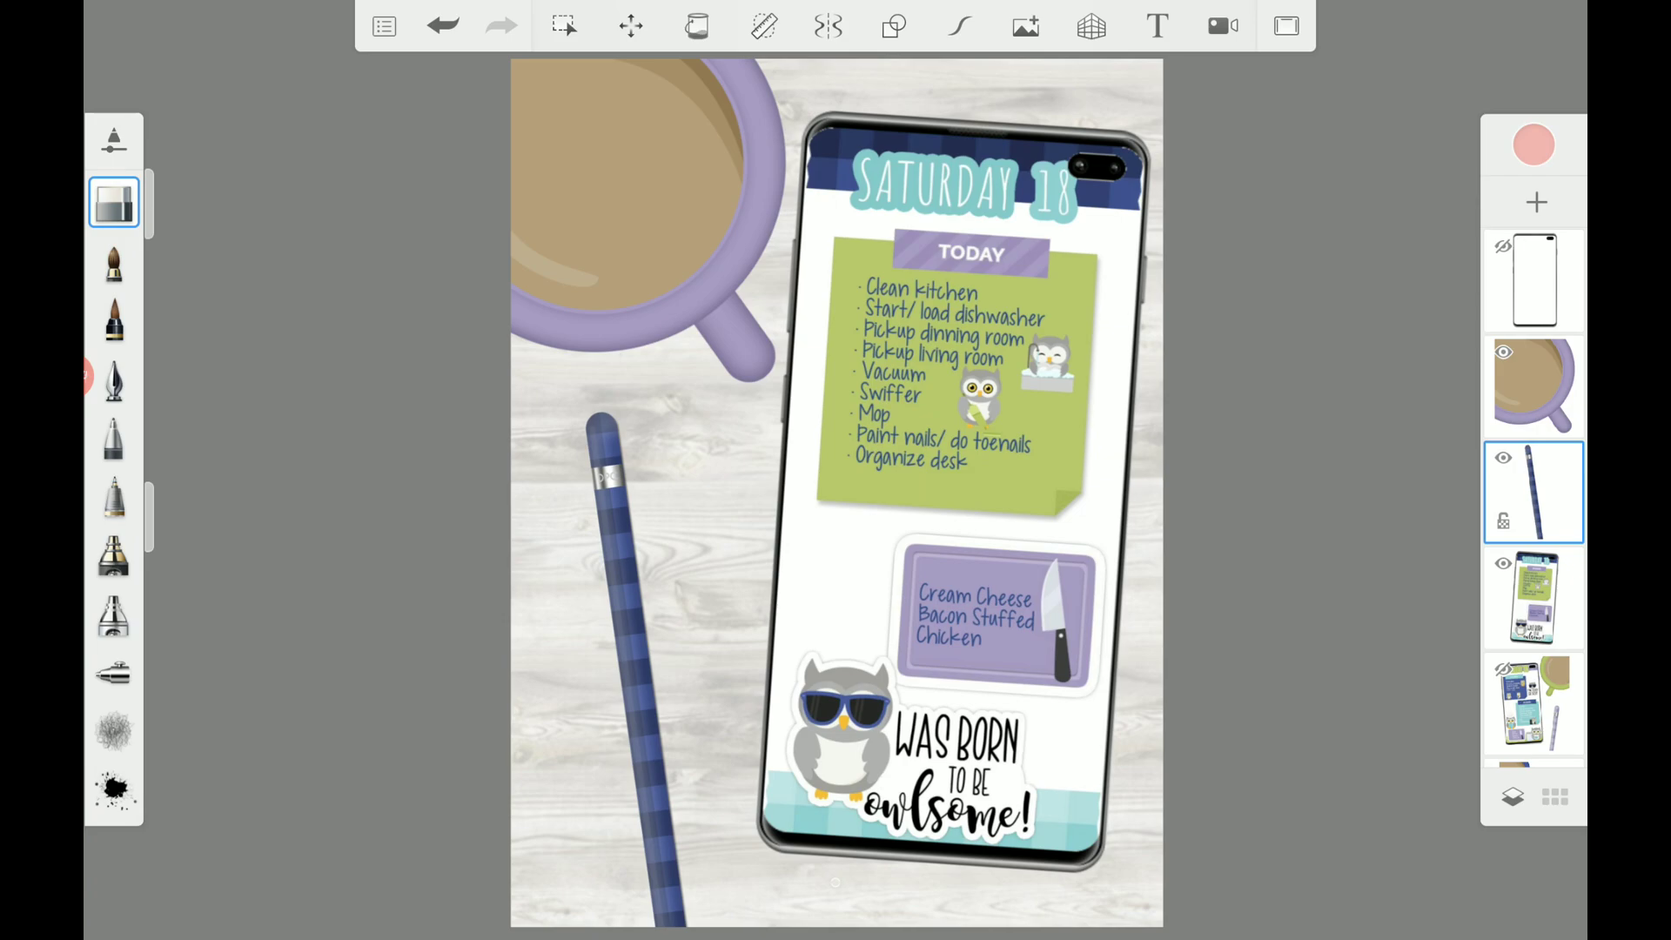
pyautogui.click(384, 26)
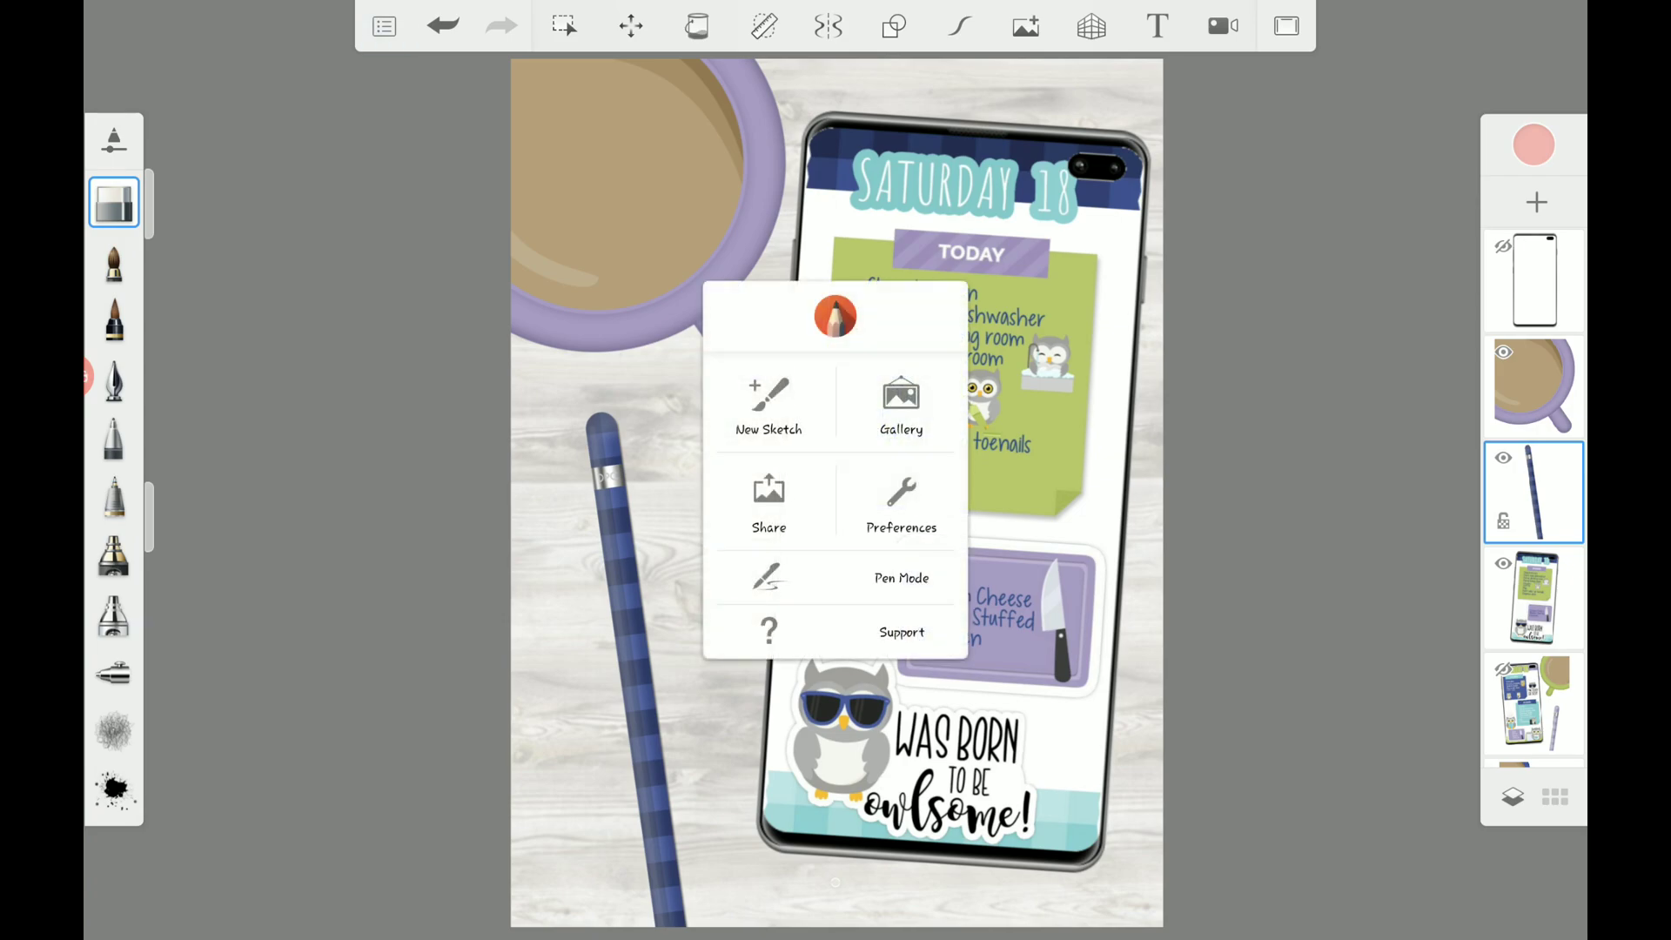
# Choose Share > Save to device and select the SD card as the save location.
pyautogui.click(770, 502)
pyautogui.click(907, 478)
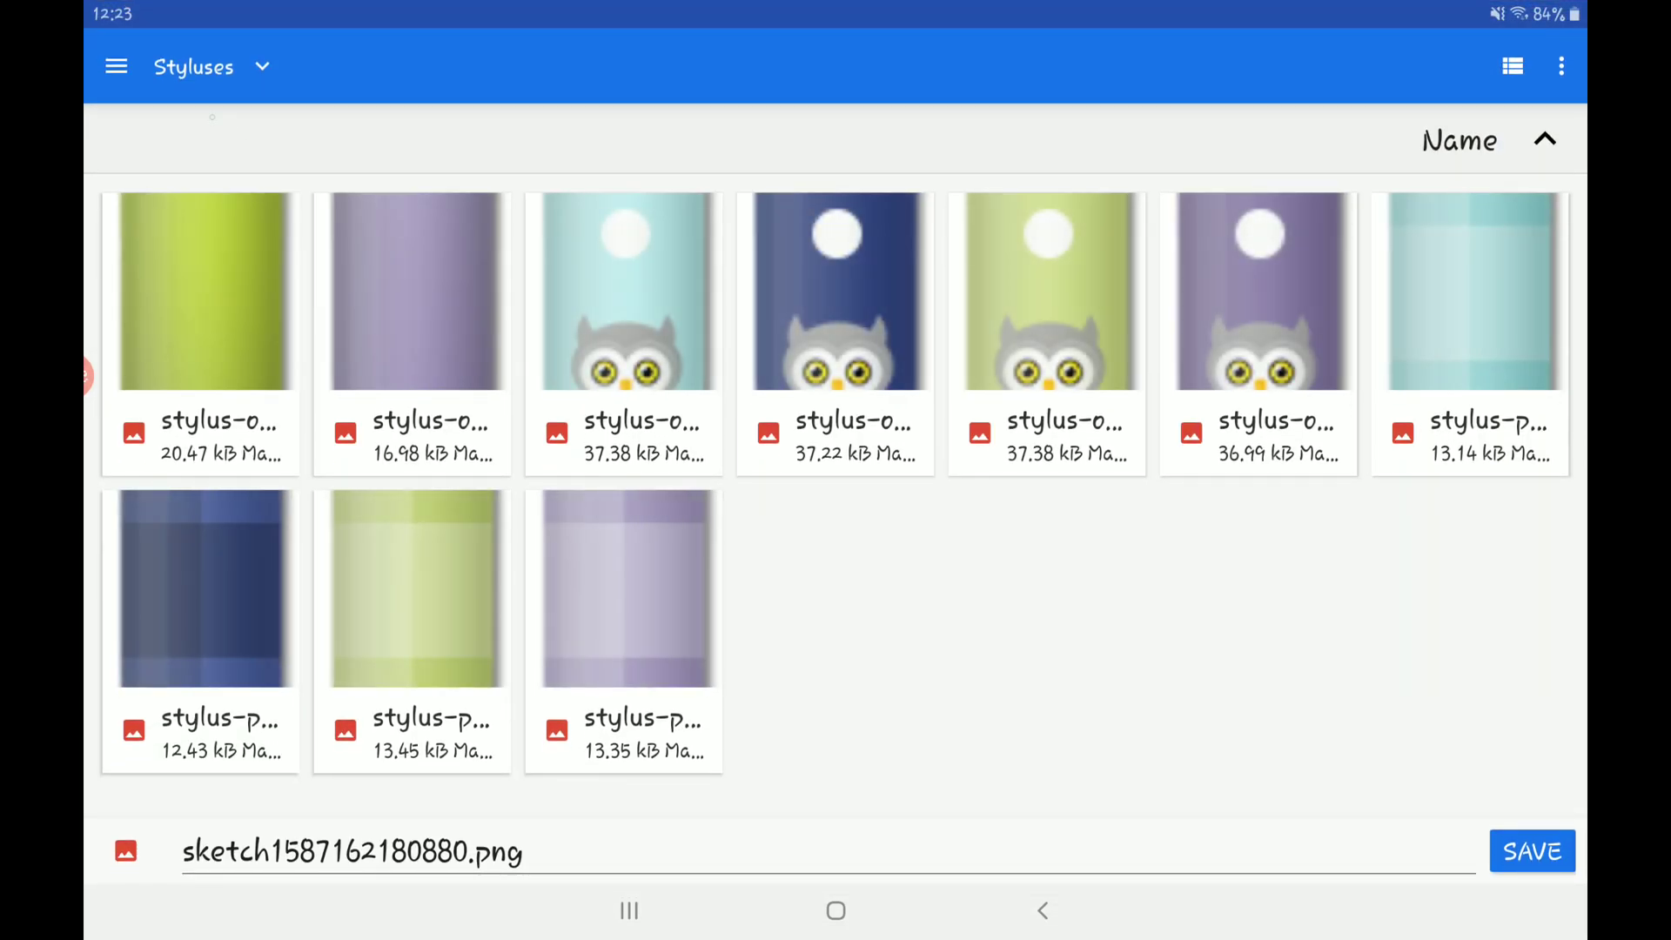
pyautogui.click(115, 67)
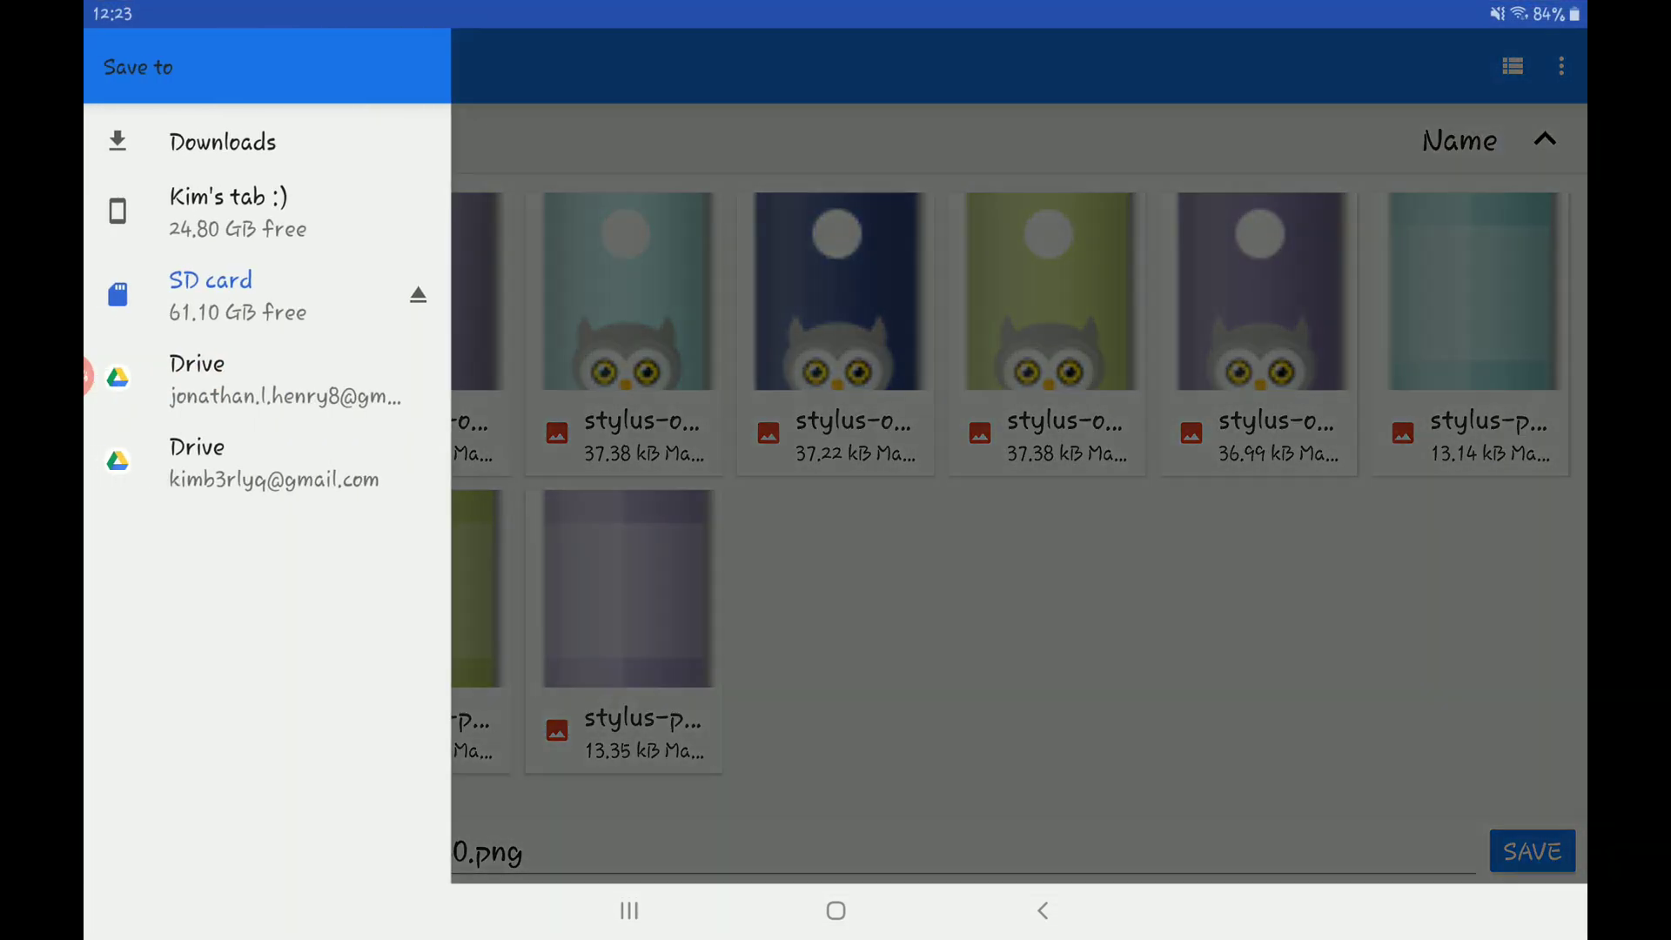
pyautogui.click(211, 295)
# Save the PNG into Planner Stuff > Screenshots > ## IG Posts.
pyautogui.click(1476, 224)
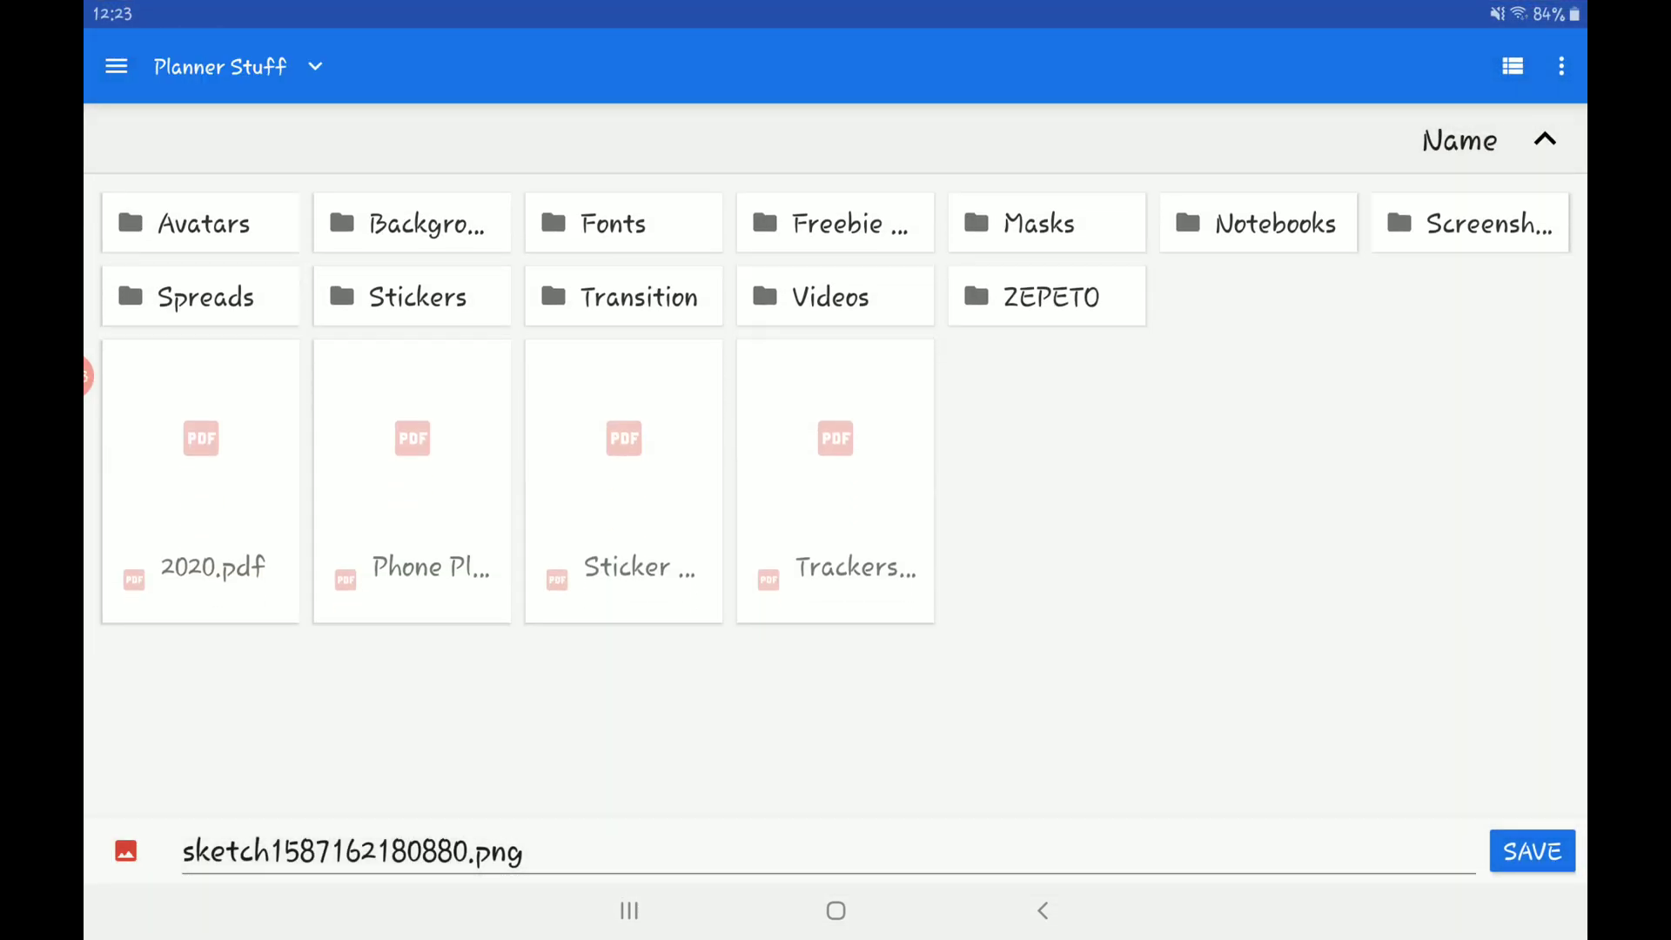
pyautogui.click(1488, 223)
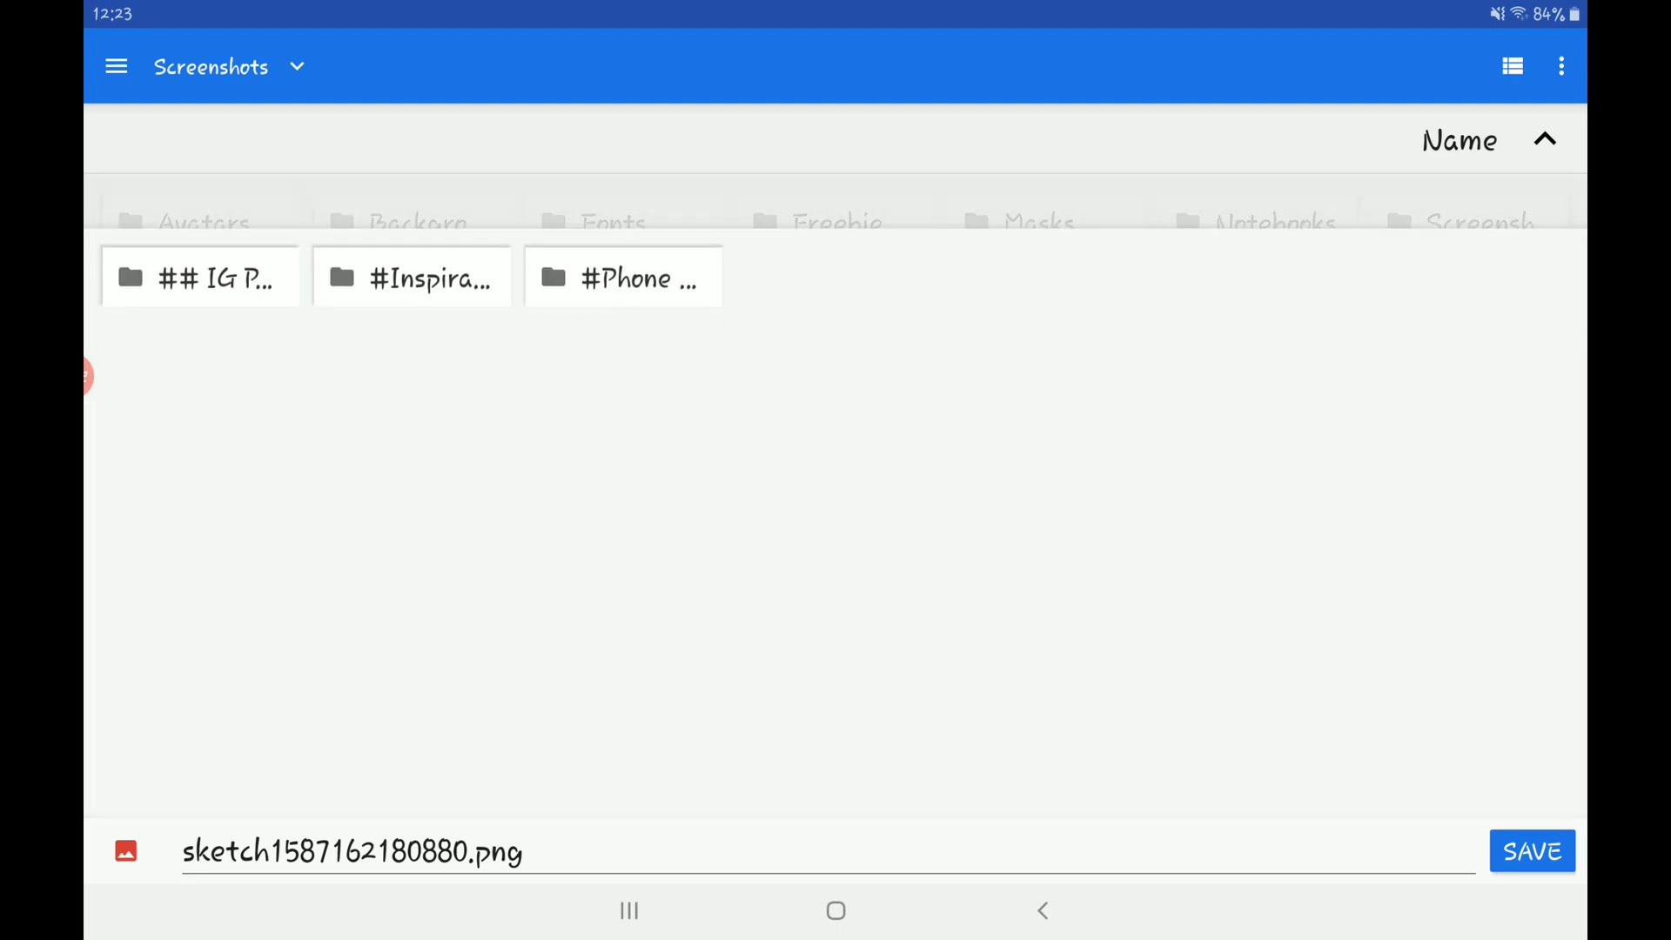
pyautogui.click(200, 224)
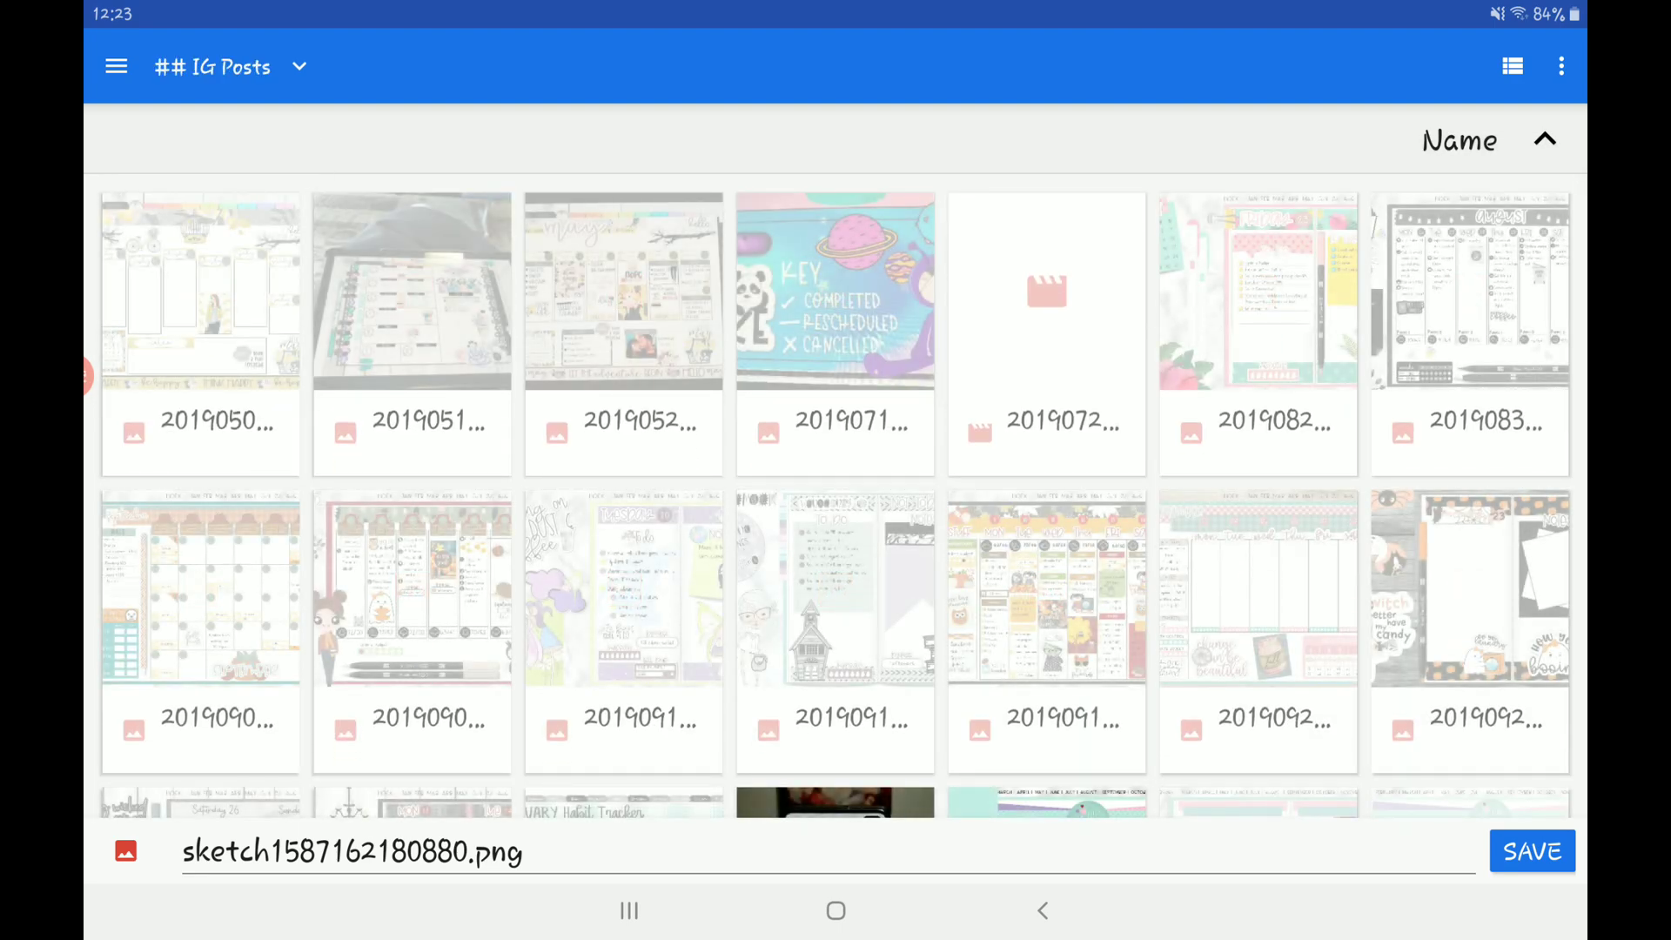
pyautogui.click(1531, 852)
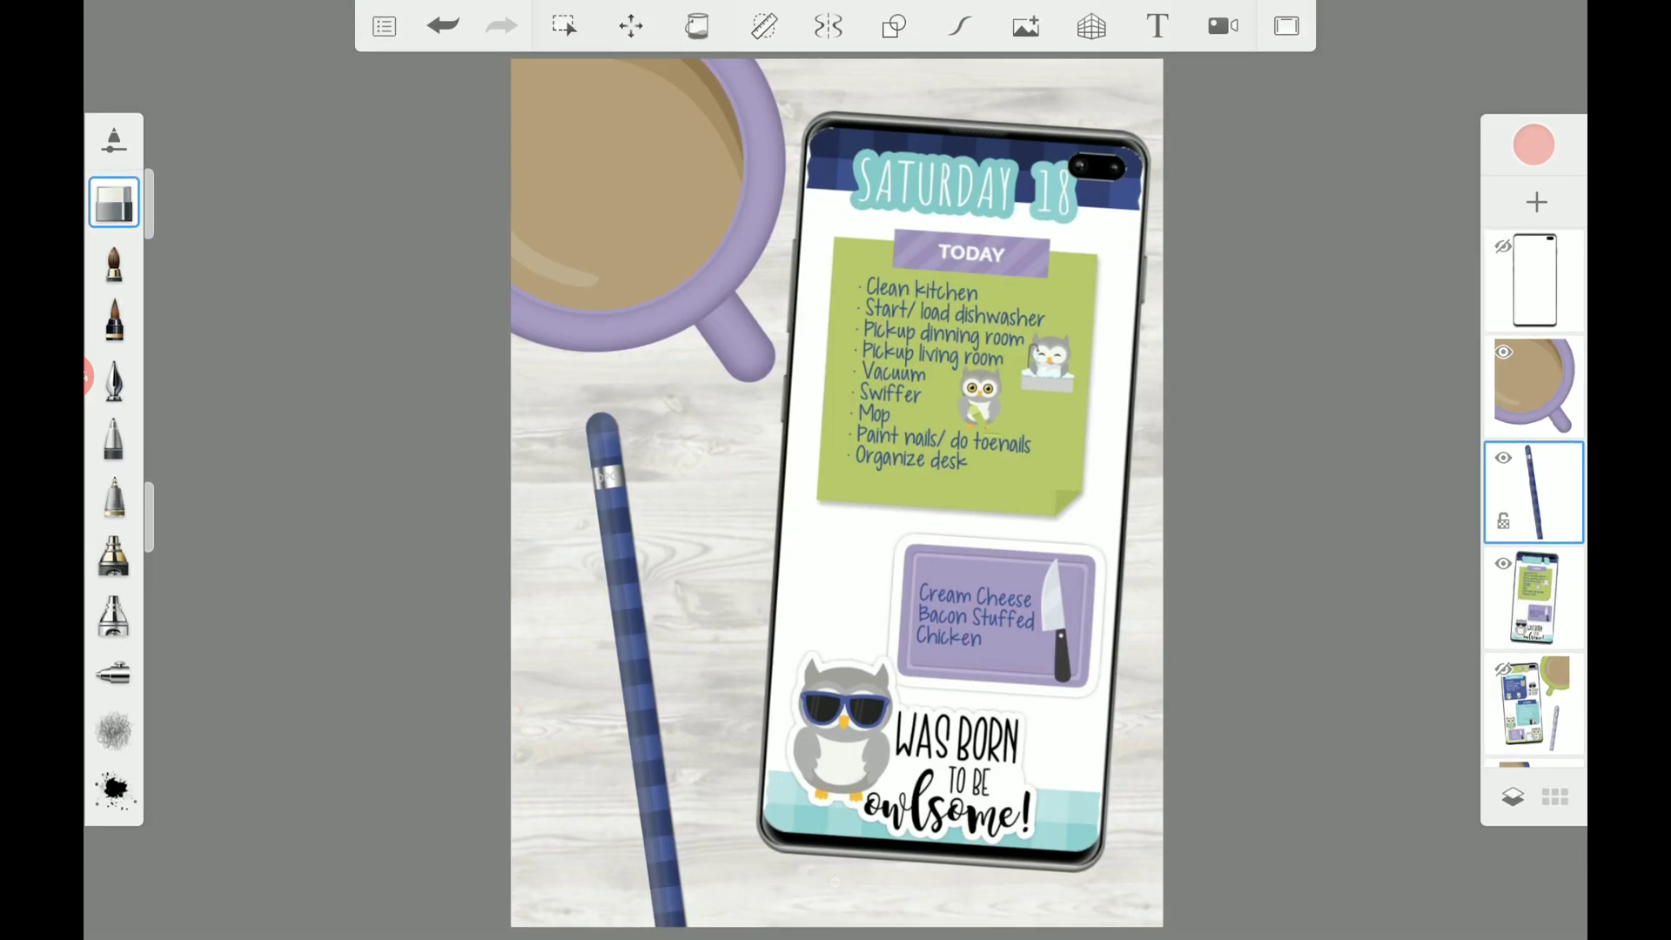
# Go to the gallery via the main menu, saving the current sketch when prompted.
pyautogui.click(385, 27)
pyautogui.click(901, 405)
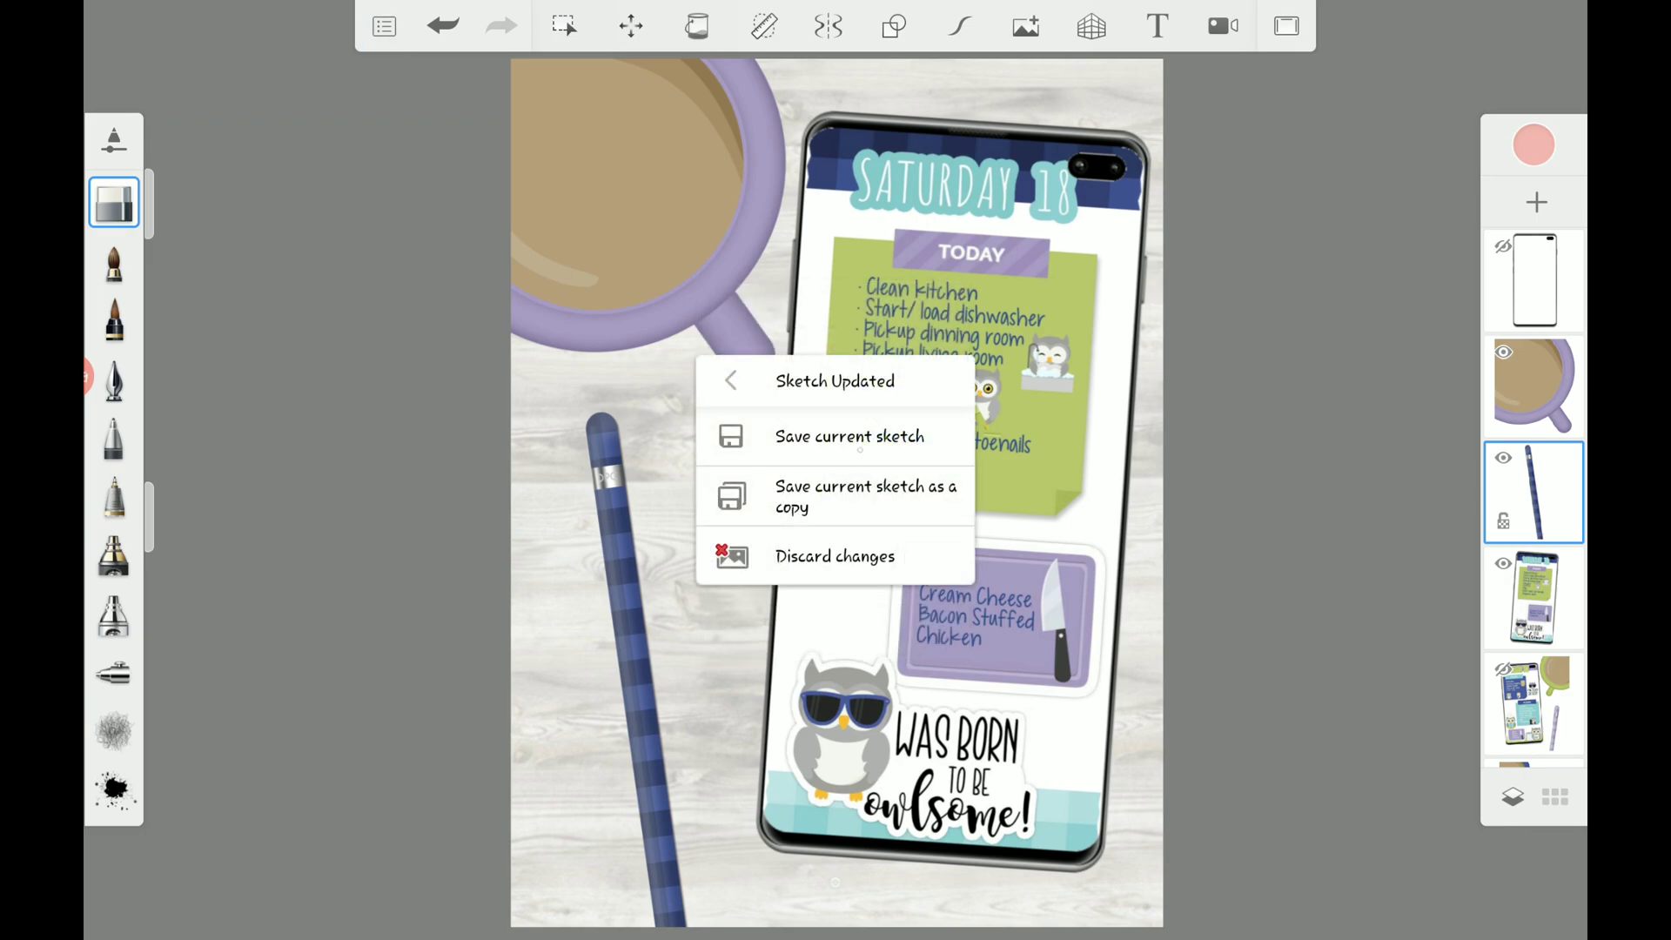
pyautogui.click(840, 437)
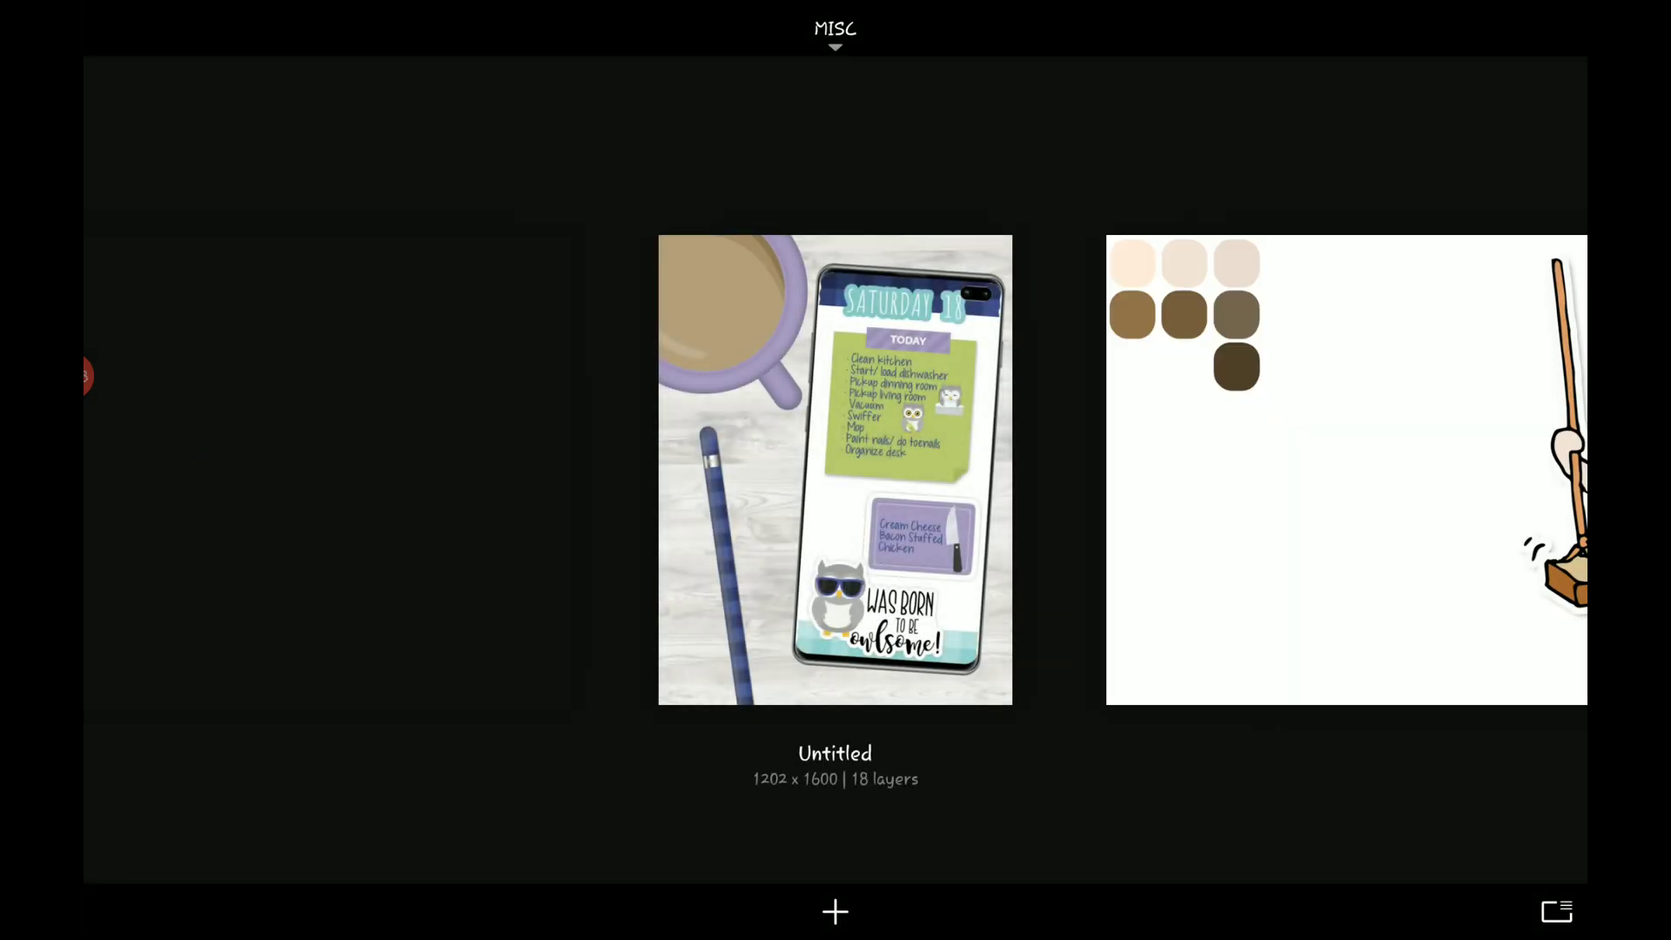
pyautogui.click(86, 376)
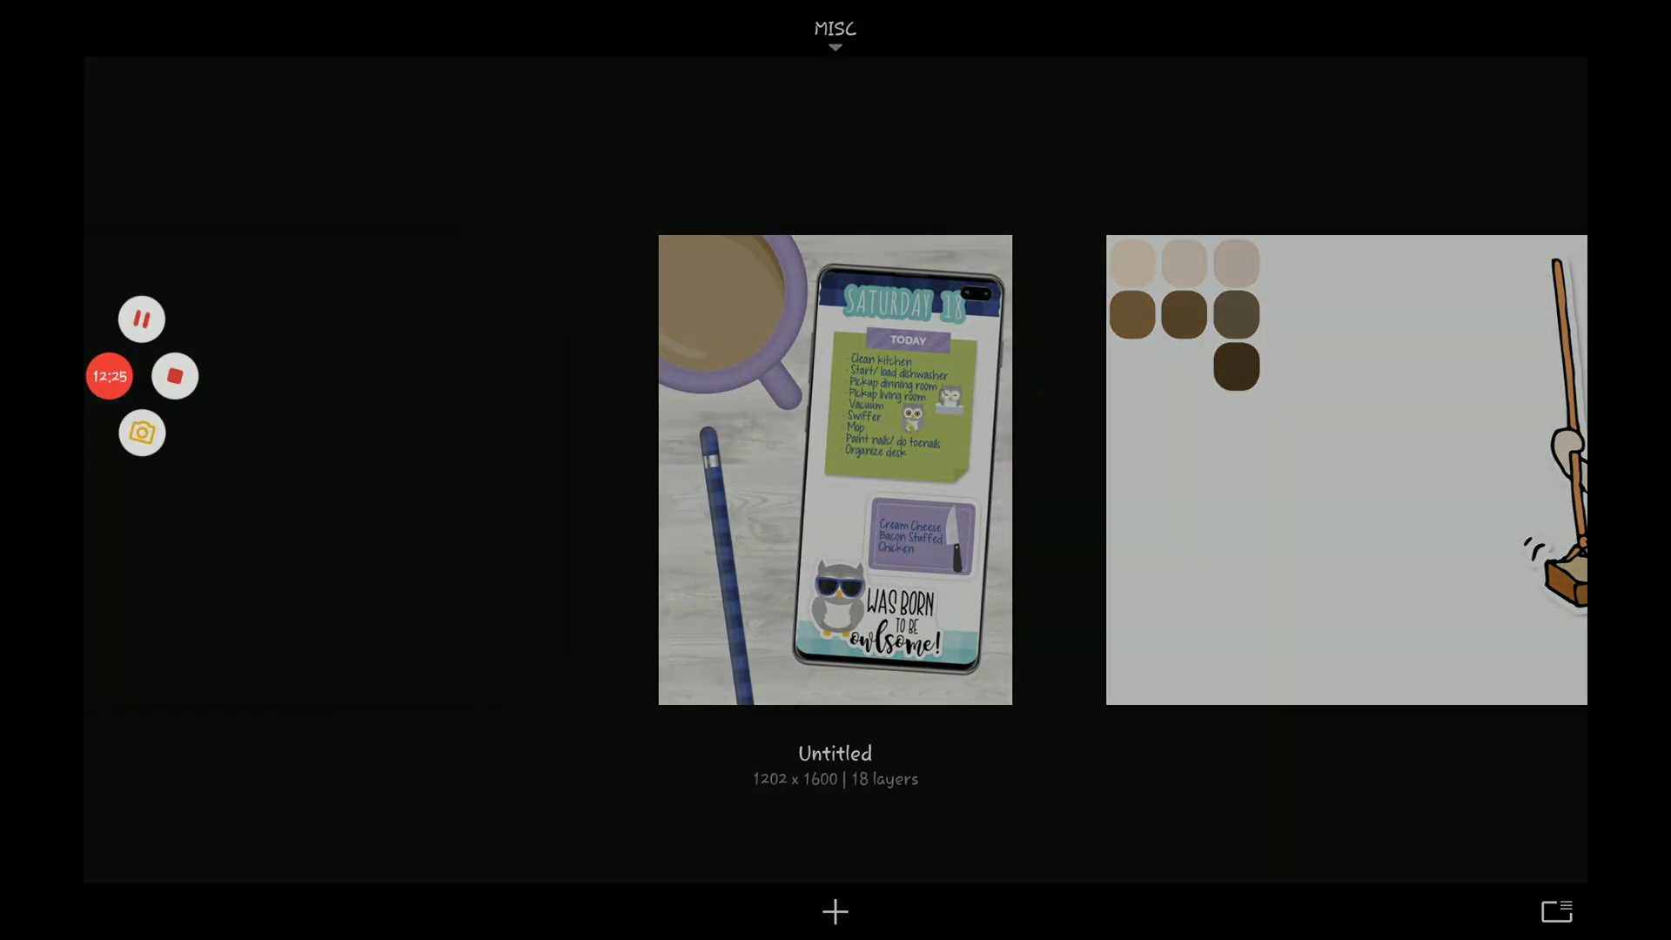